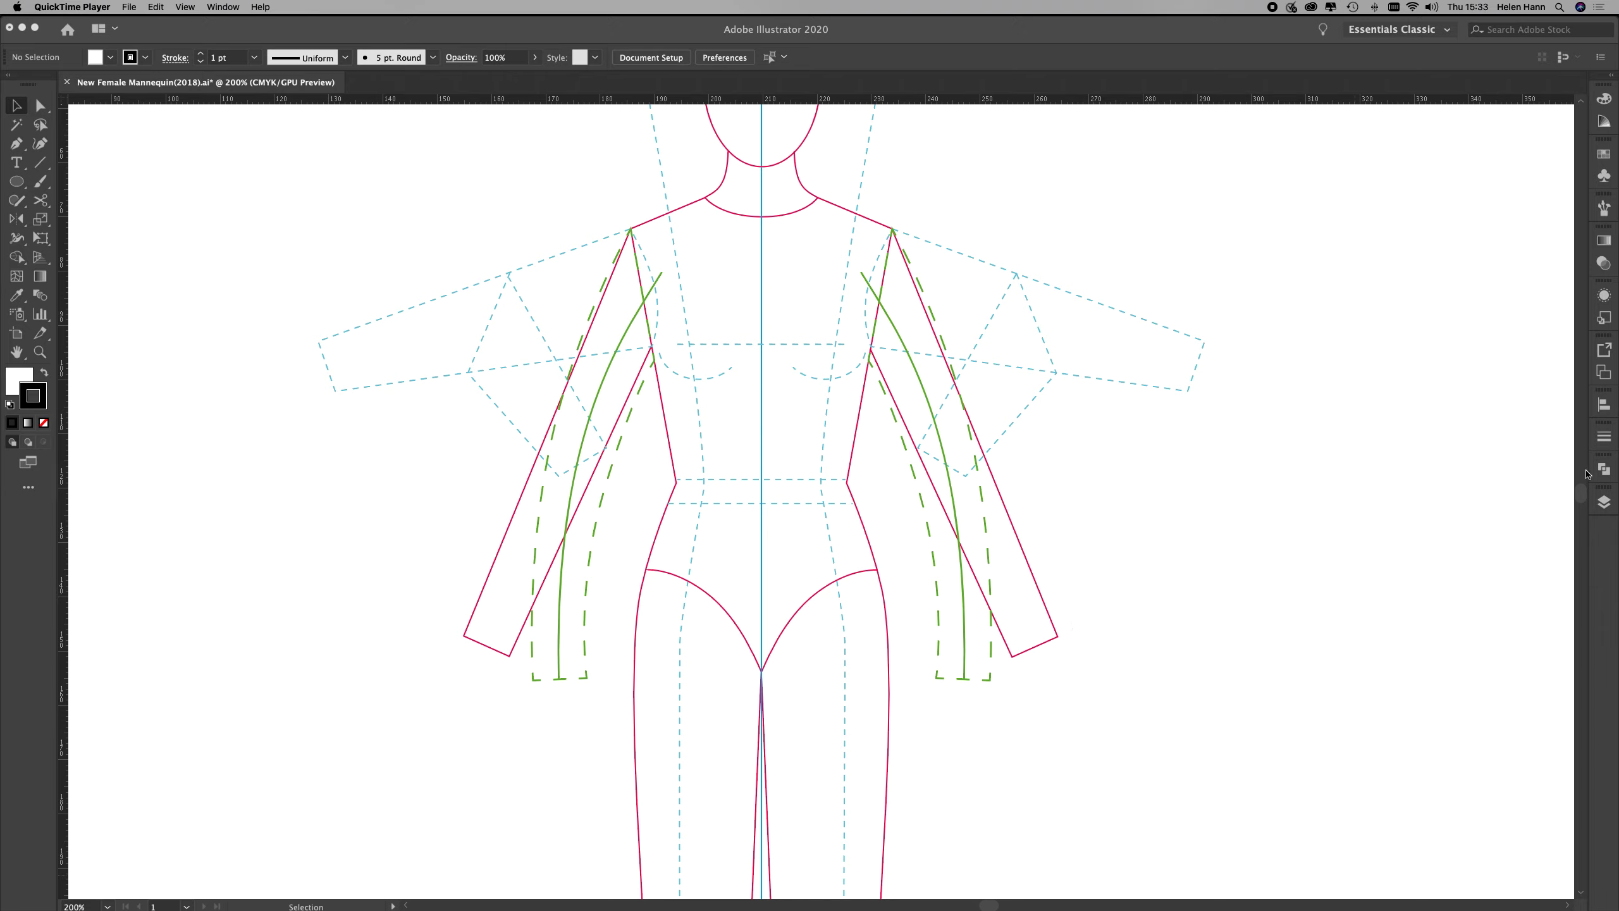
Place a horizontal ruler guide across the mannequin's torso, between the bust line and the waist line
{"action": "left_click", "coordinate": [1606, 502]}
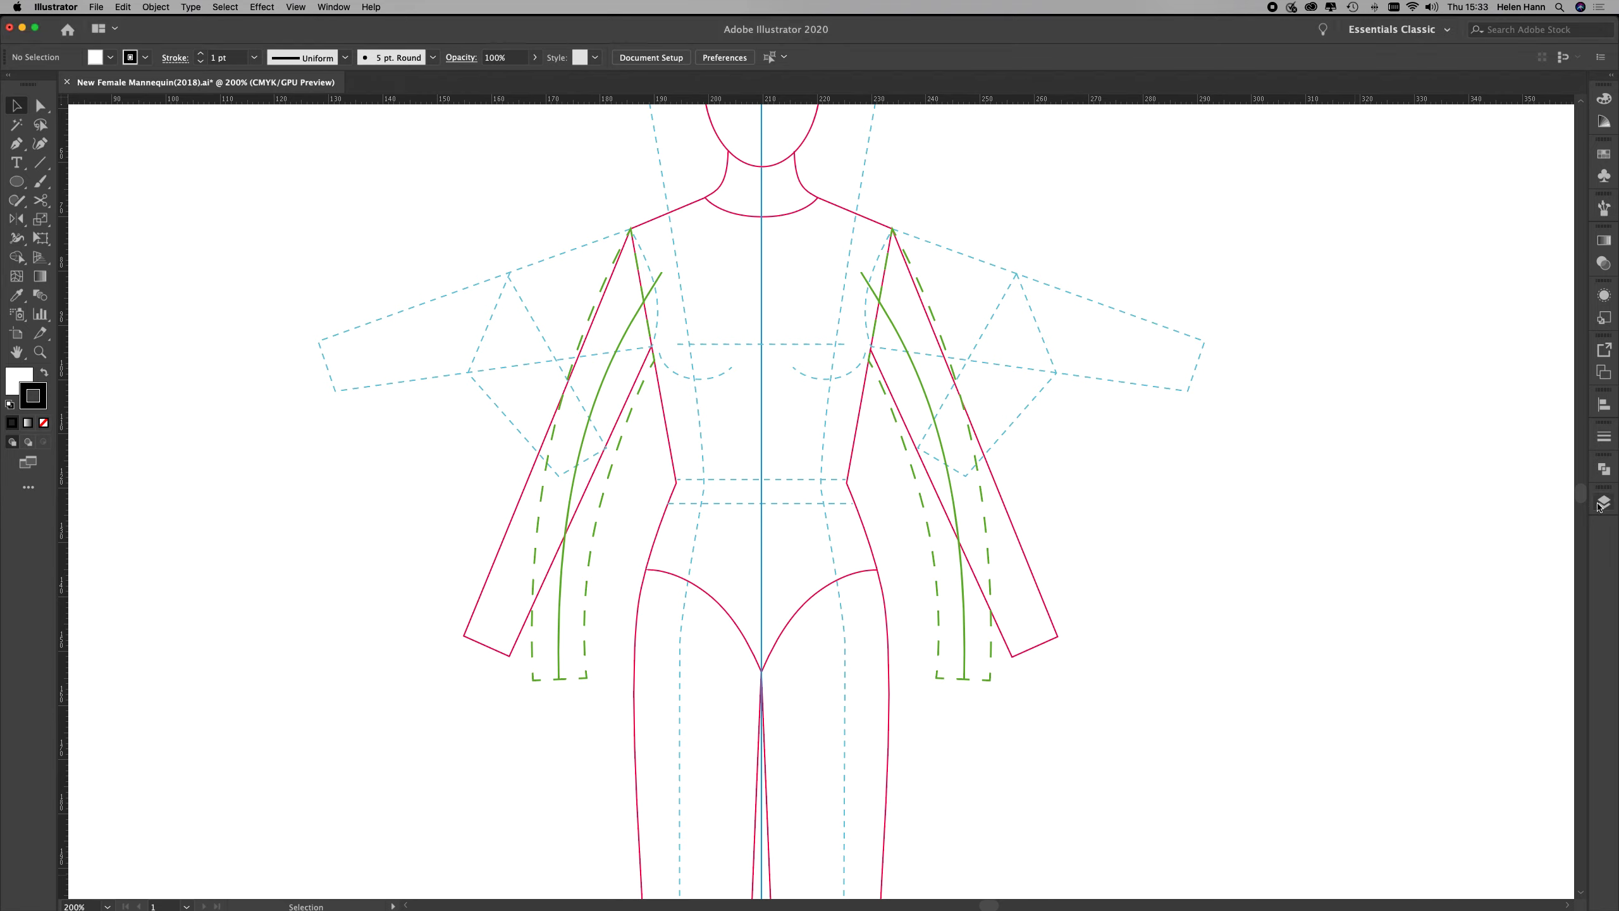
{"action": "left_click", "coordinate": [1604, 504]}
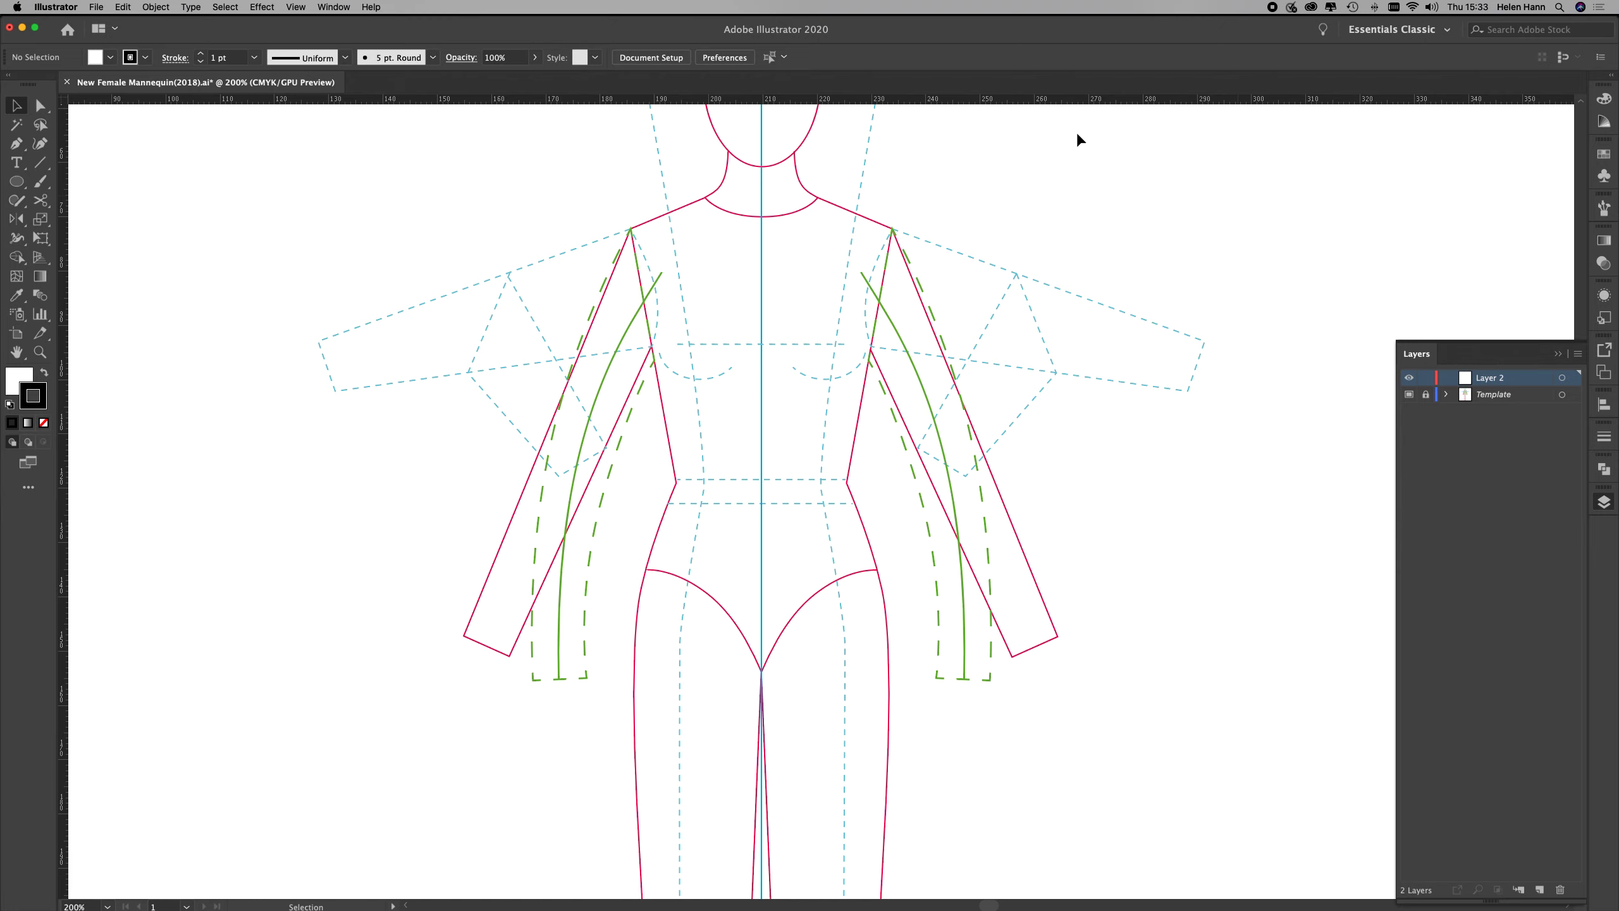
{"action": "left_click_drag", "start_coordinate": [918, 99], "coordinate": [913, 392]}
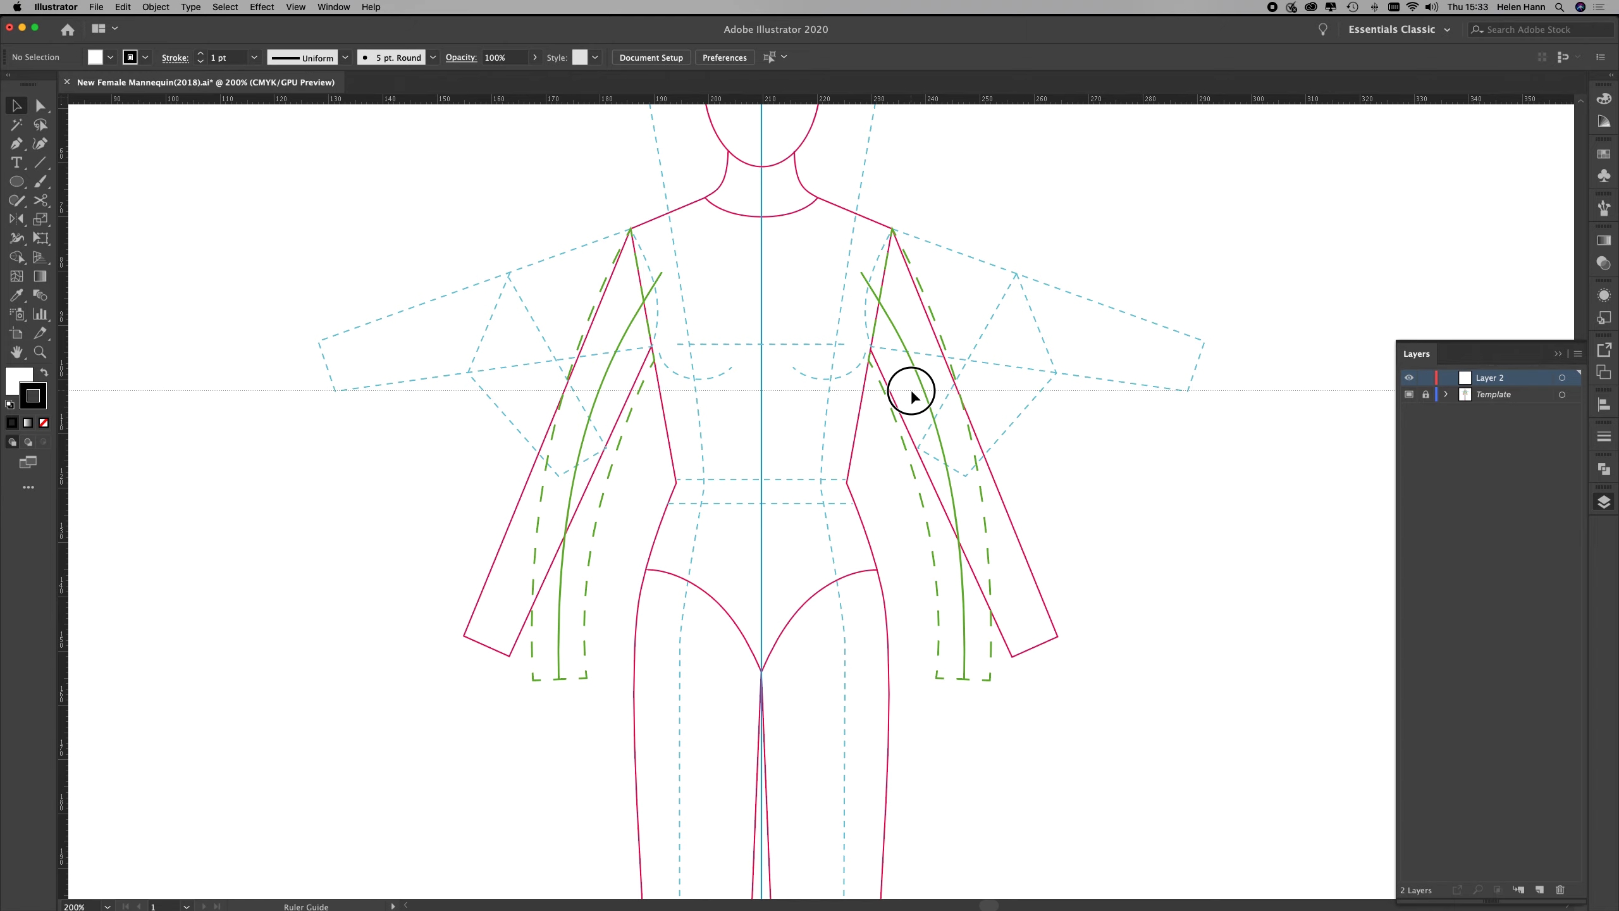
{"action": "left_click_drag", "start_coordinate": [912, 396], "coordinate": [911, 387]}
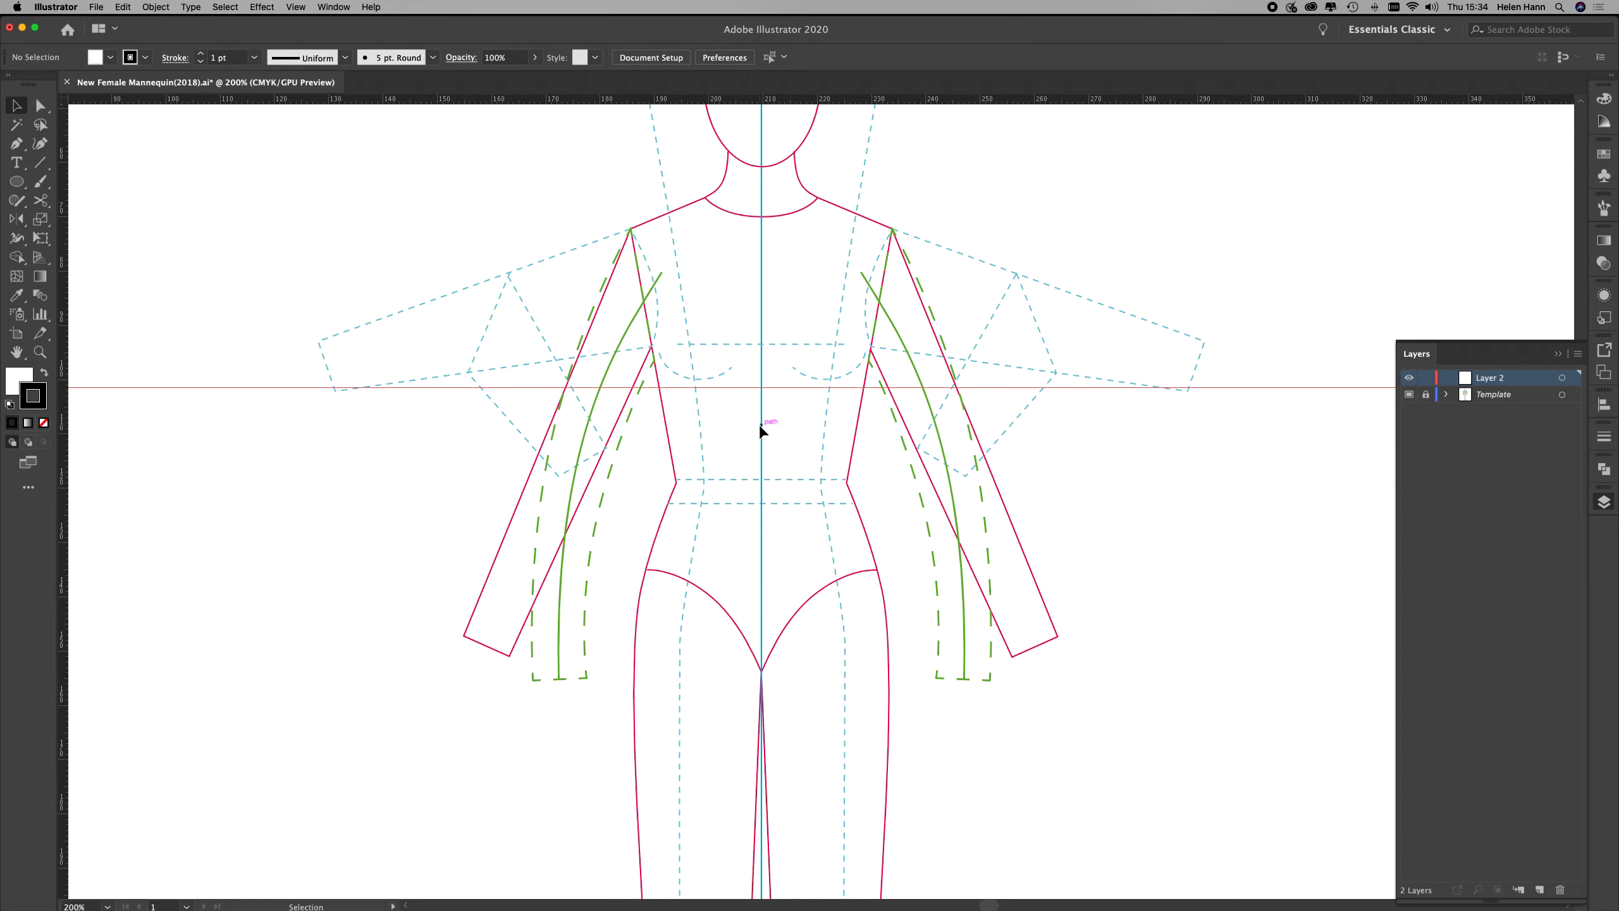
Draw a Pen path about 7.5 by 130 mm from the neck, crossing the centre line at the guide, and straight down between the legs
{"action": "left_click", "coordinate": [17, 145]}
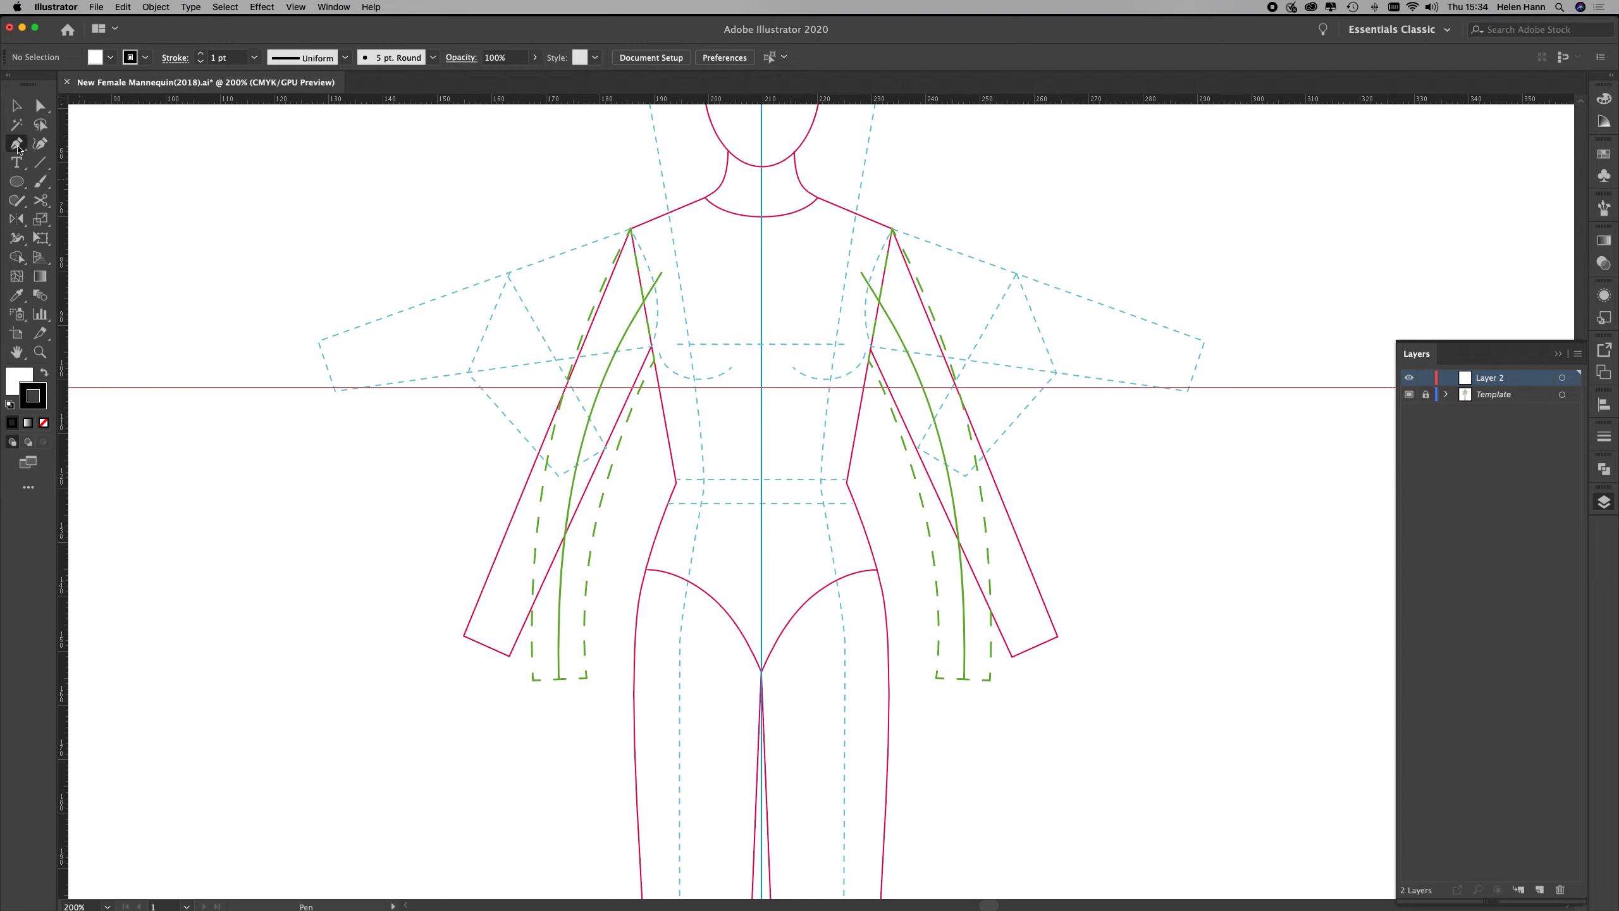
{"action": "left_click", "coordinate": [726, 169]}
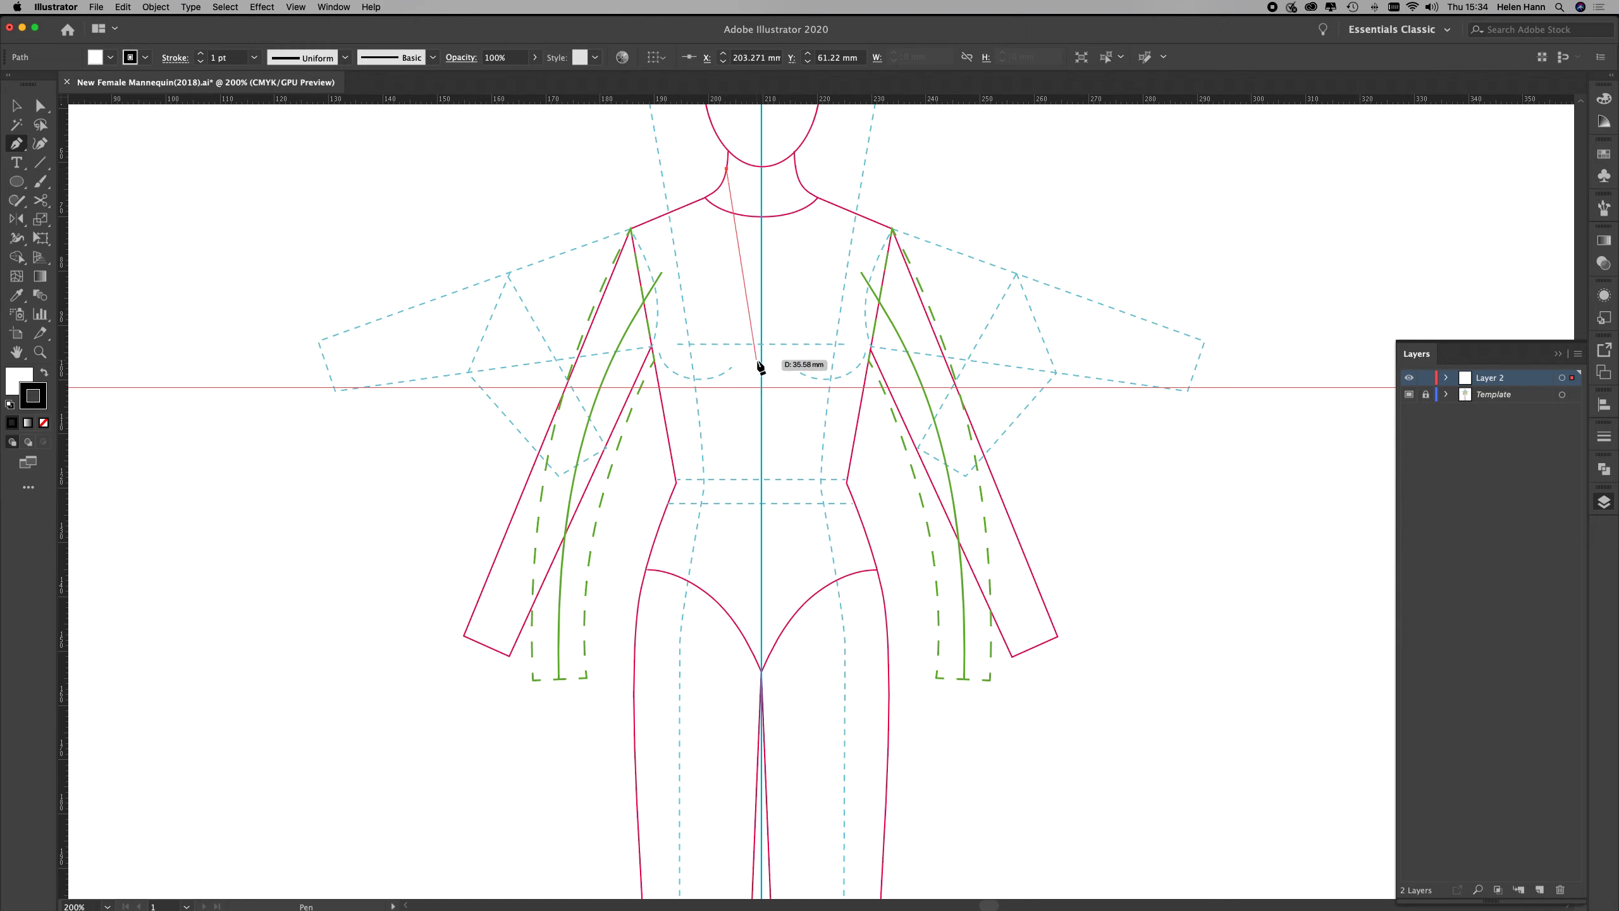
{"action": "left_click", "coordinate": [766, 426]}
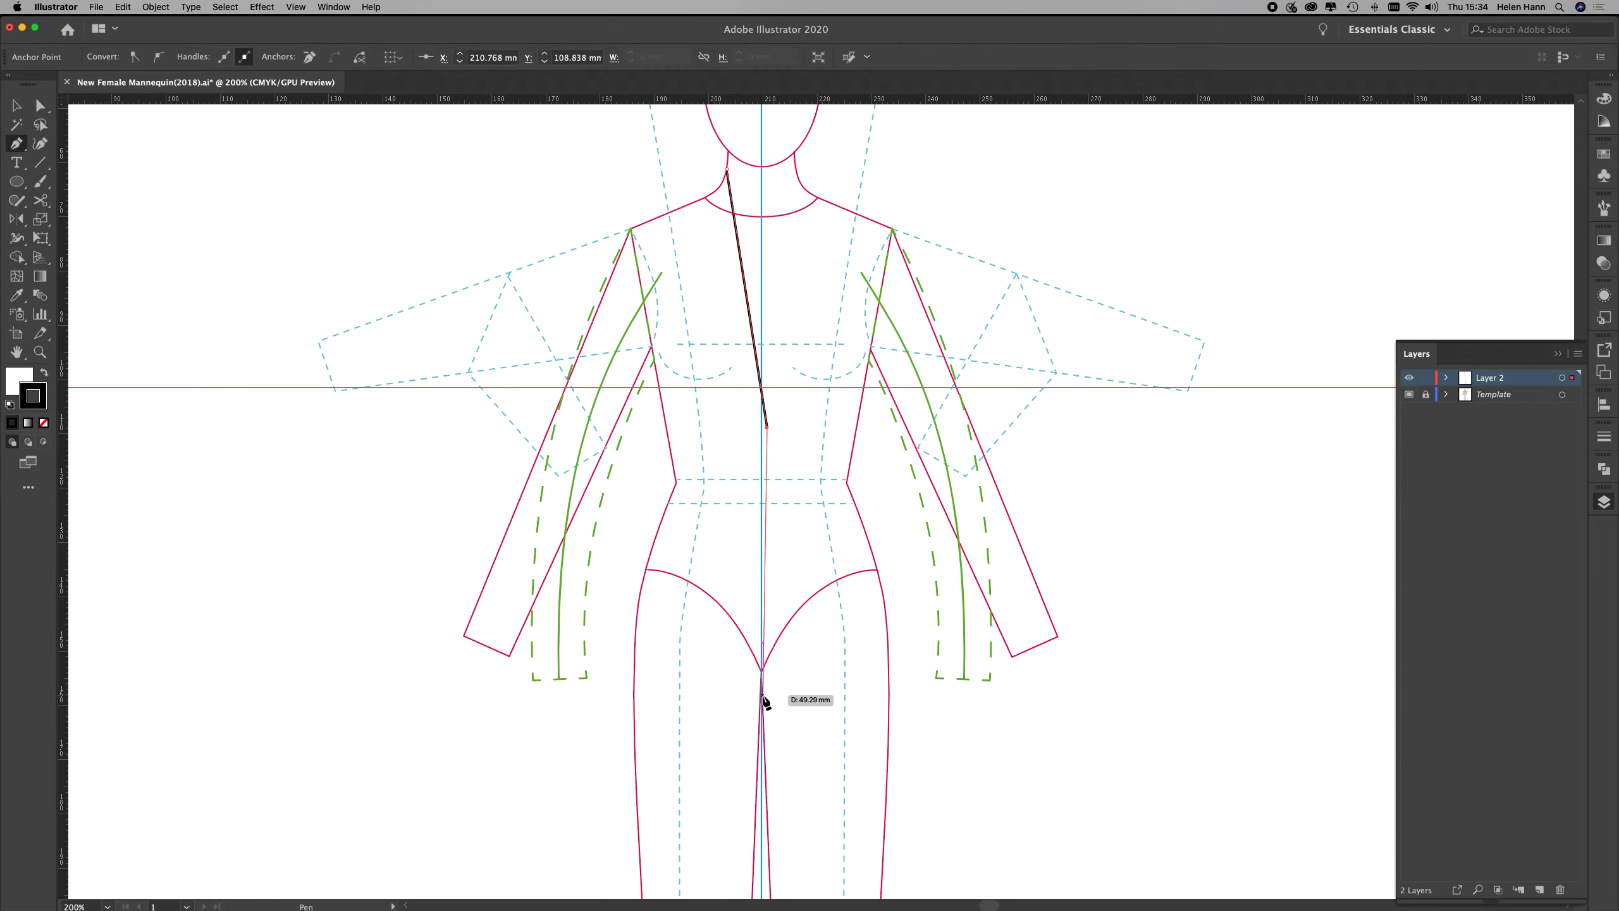
{"action": "left_click", "coordinate": [780, 878], "text": "shift"}
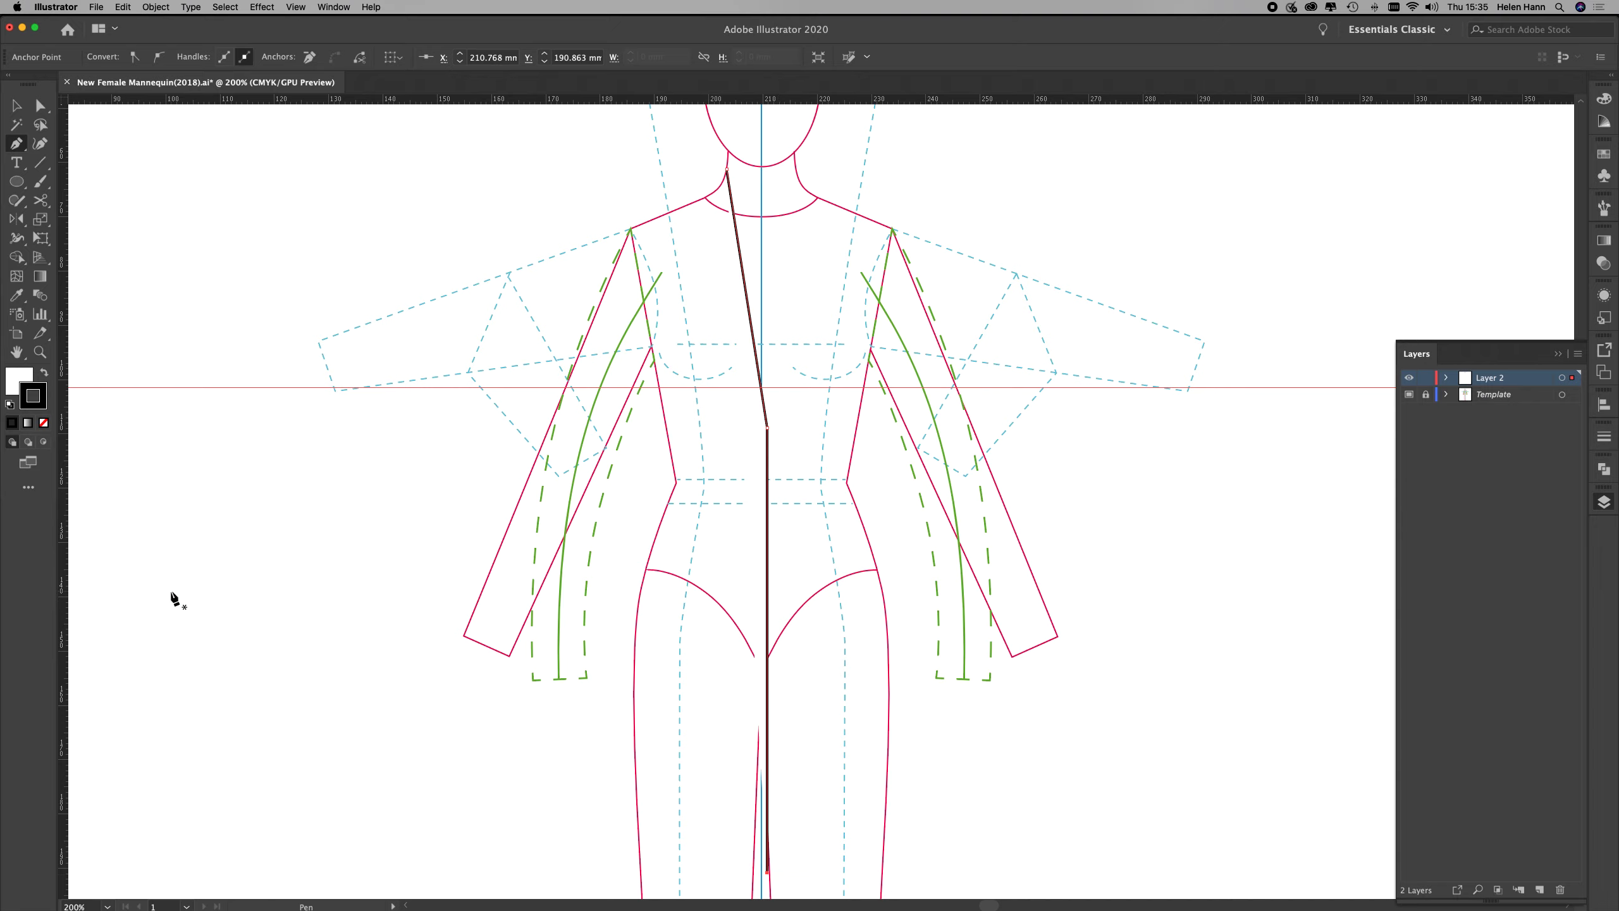
Remove the fill from the centre front path and make its stroke the active colour attribute
{"action": "left_click", "coordinate": [23, 377]}
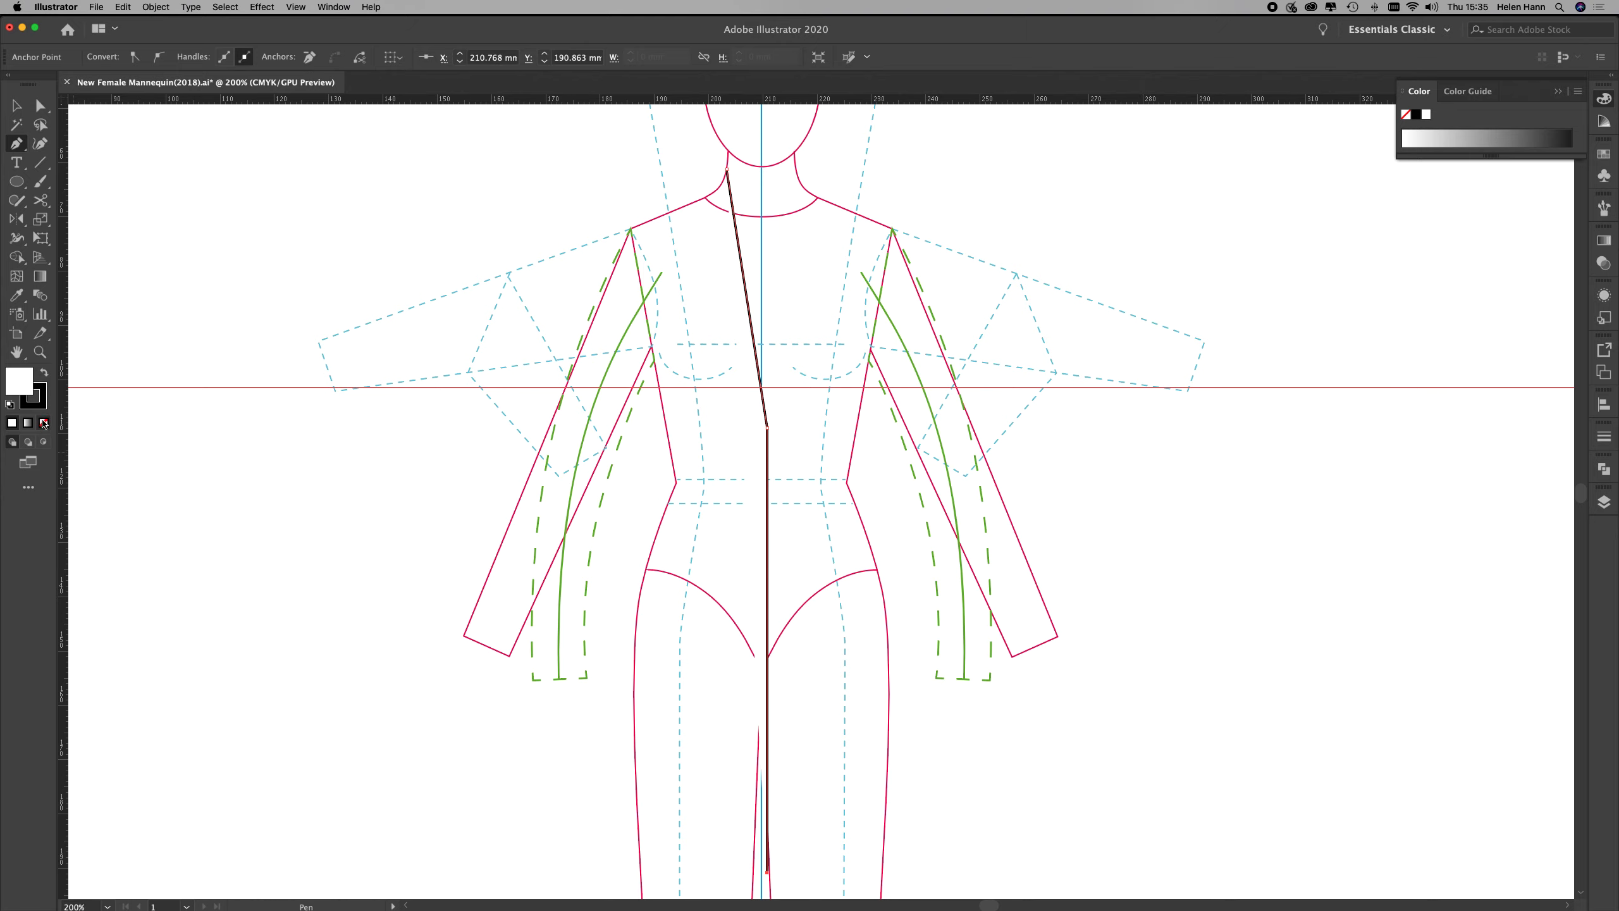
{"action": "left_click", "coordinate": [44, 422]}
{"action": "left_click", "coordinate": [42, 408]}
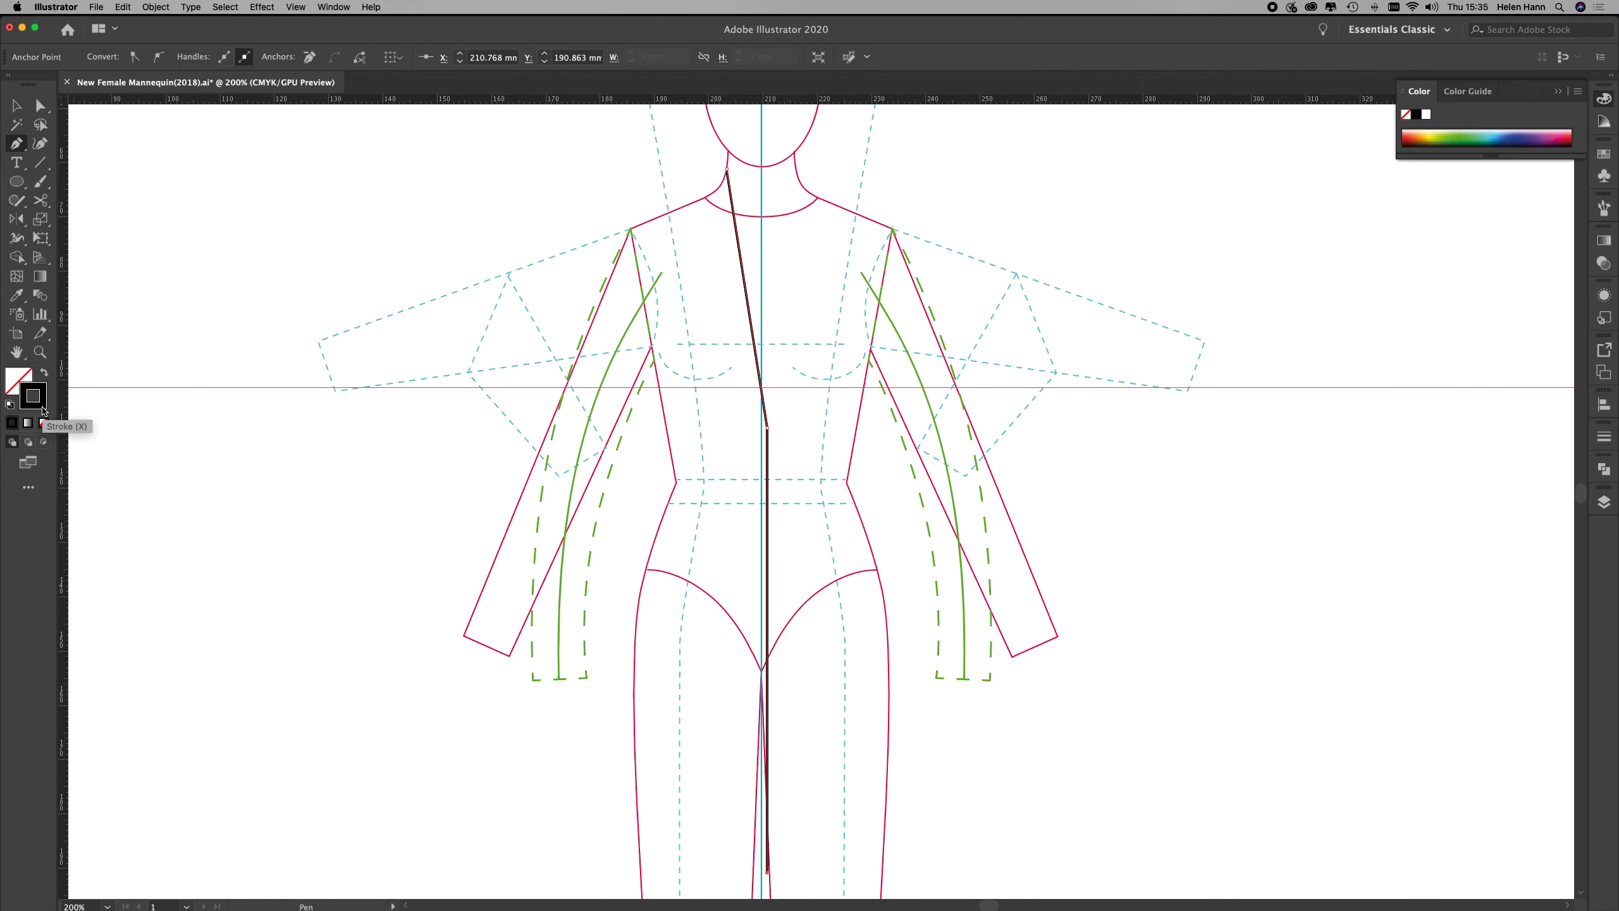
Set the centre front path's stroke colour to cyan 00ffff
{"action": "double_click", "coordinate": [42, 411]}
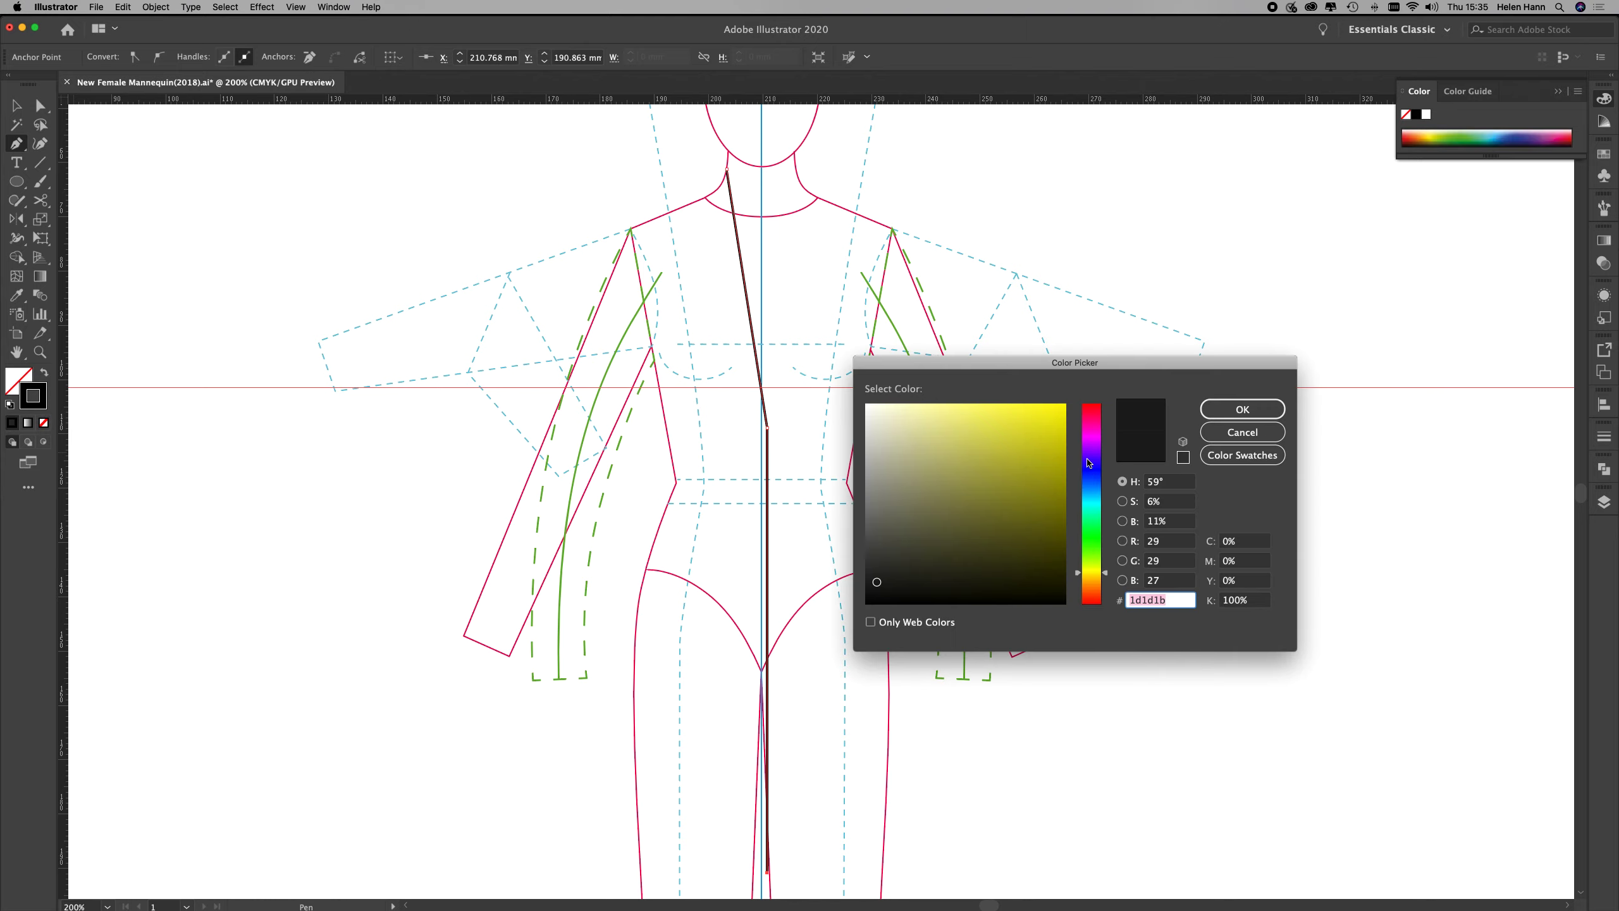
{"action": "left_click", "coordinate": [1060, 469]}
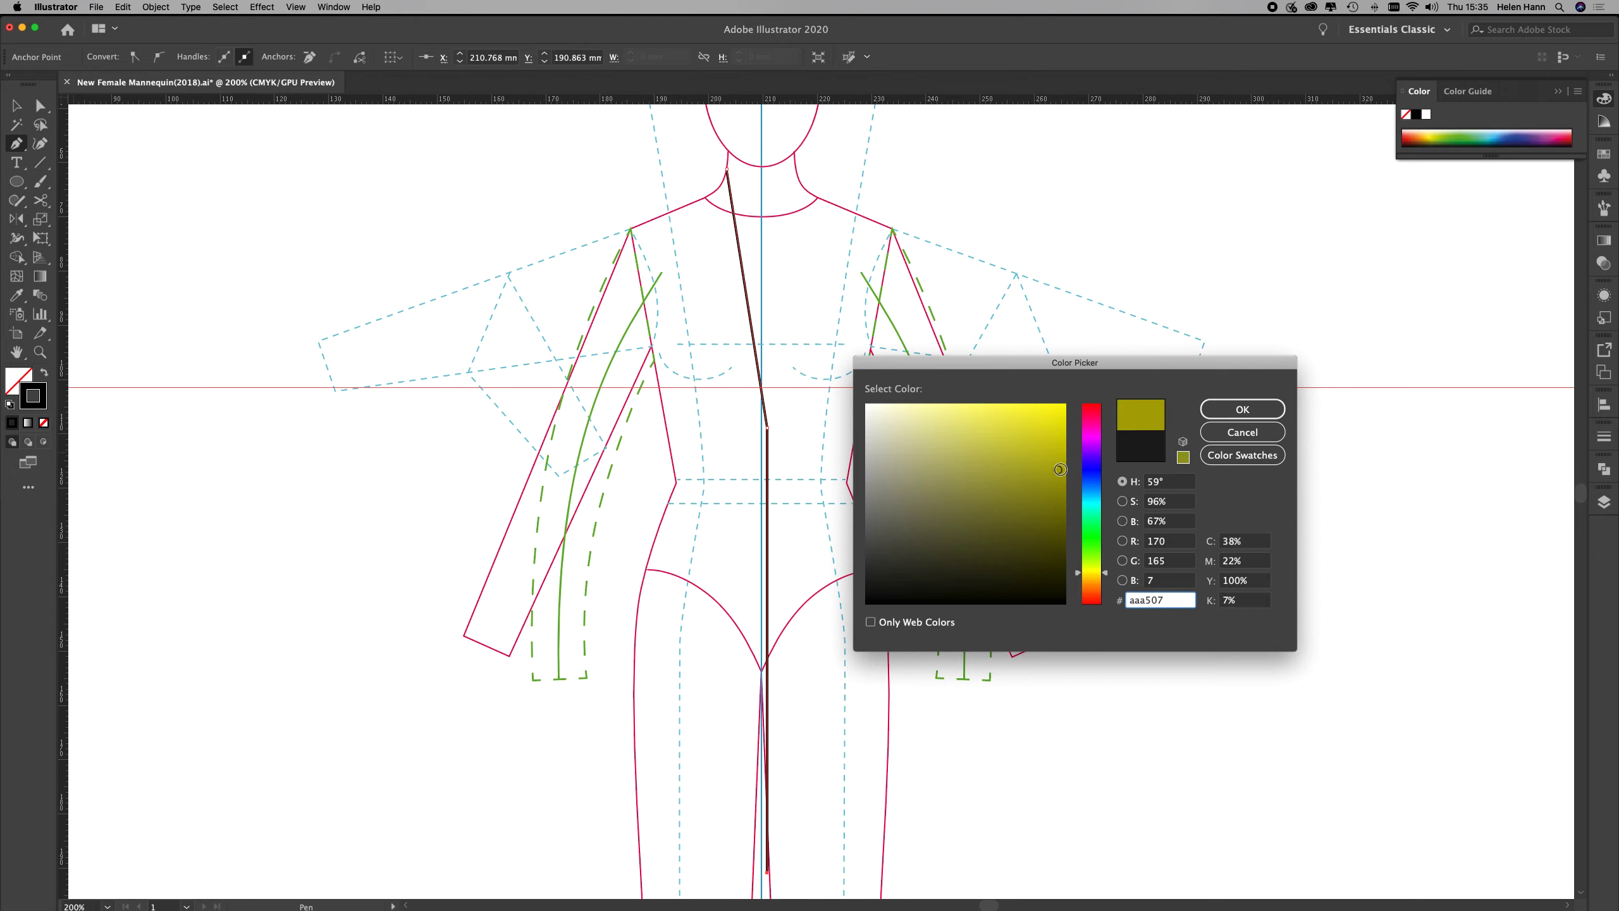
{"action": "left_click", "coordinate": [1052, 456]}
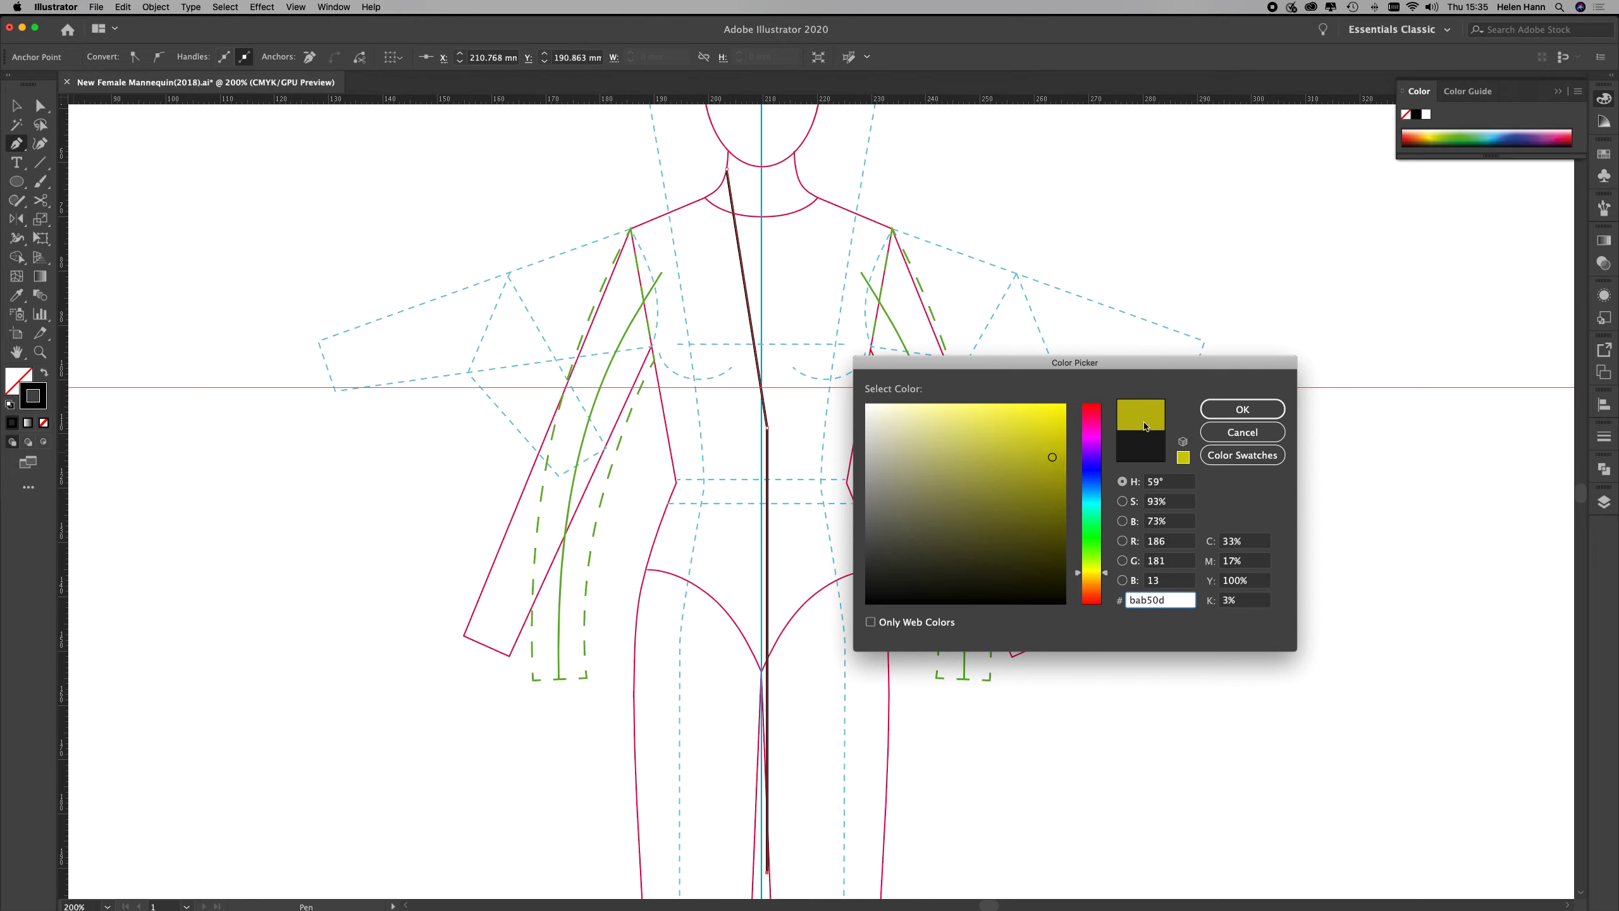
{"action": "left_click", "coordinate": [1091, 504]}
{"action": "left_click", "coordinate": [1057, 424]}
{"action": "left_click_drag", "start_coordinate": [1057, 423], "coordinate": [1070, 377]}
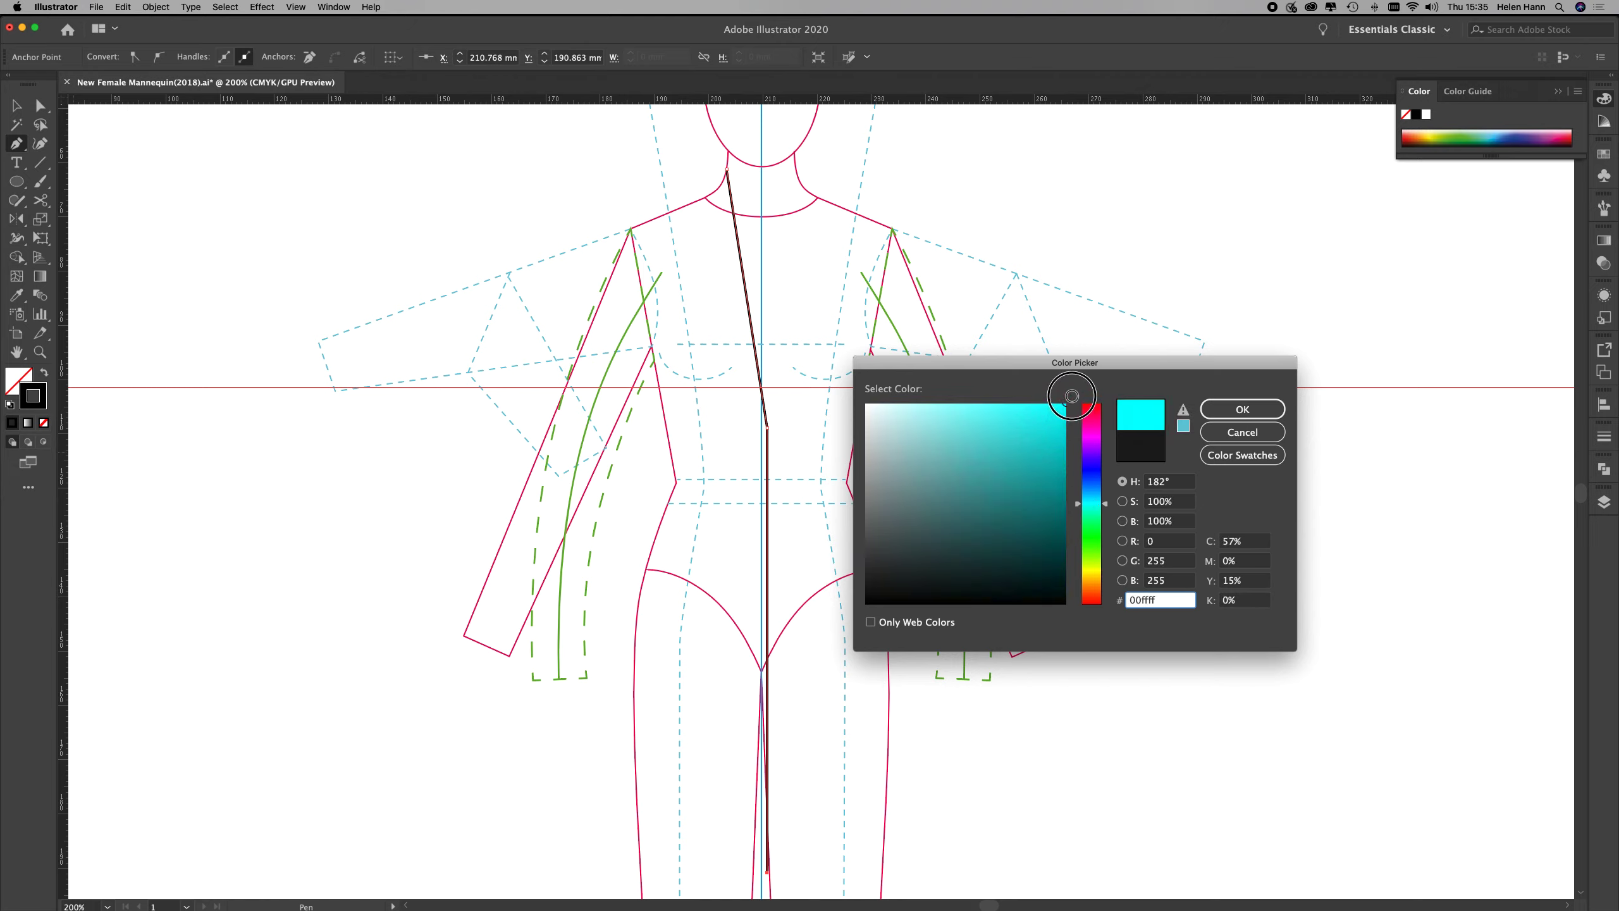
{"action": "left_click", "coordinate": [1228, 410]}
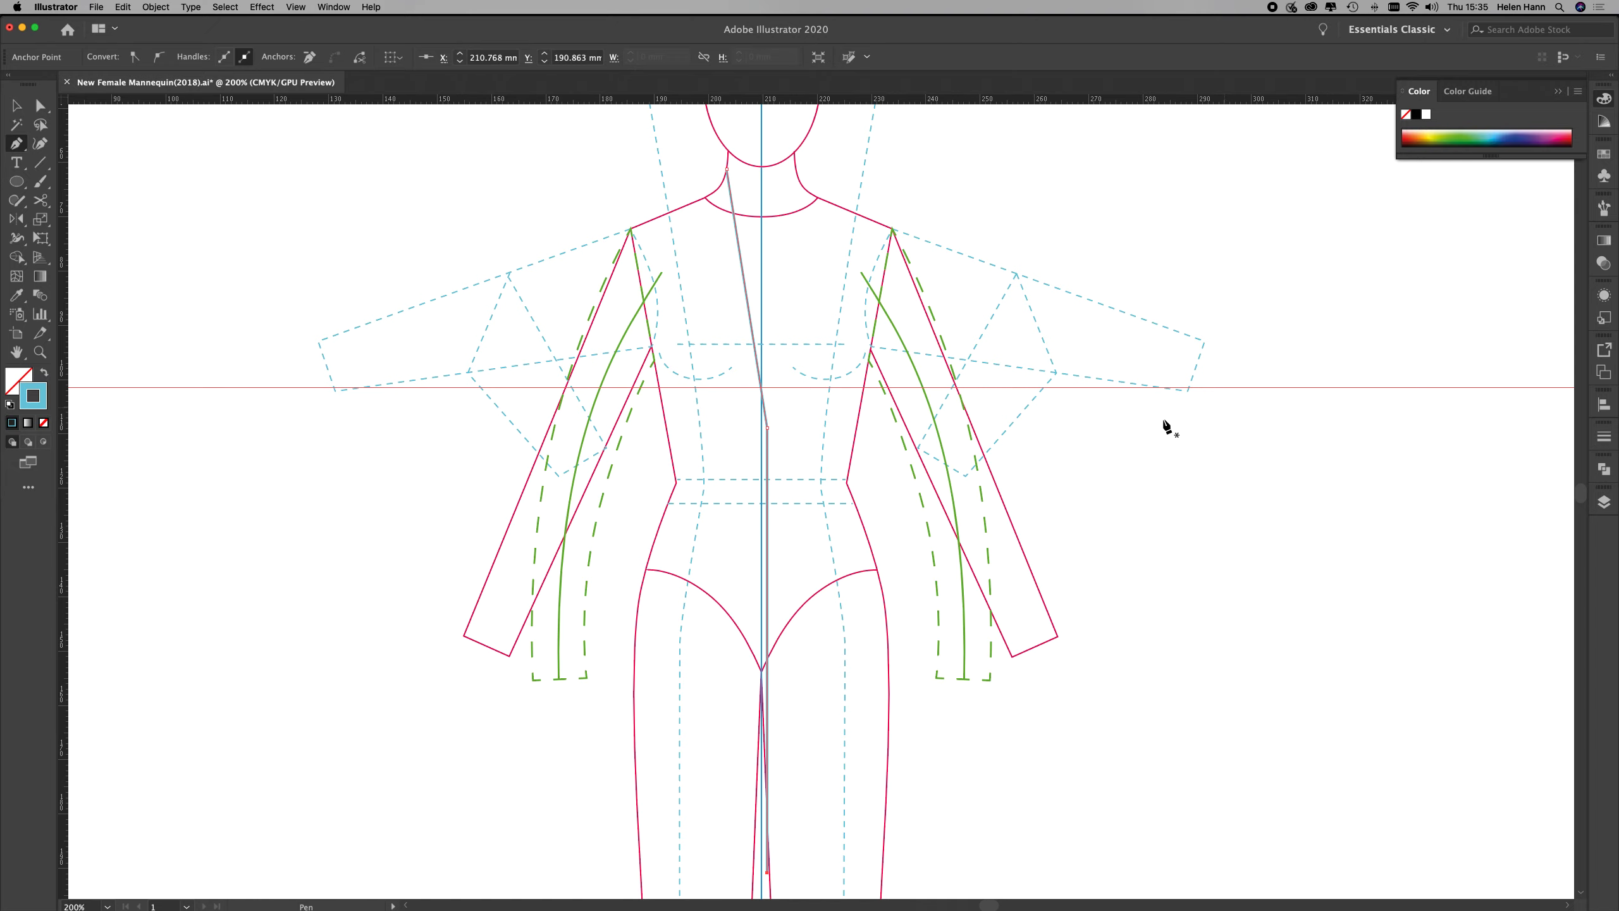
Set the centre front path's stroke colour to green 3fff00
{"action": "double_click", "coordinate": [34, 407]}
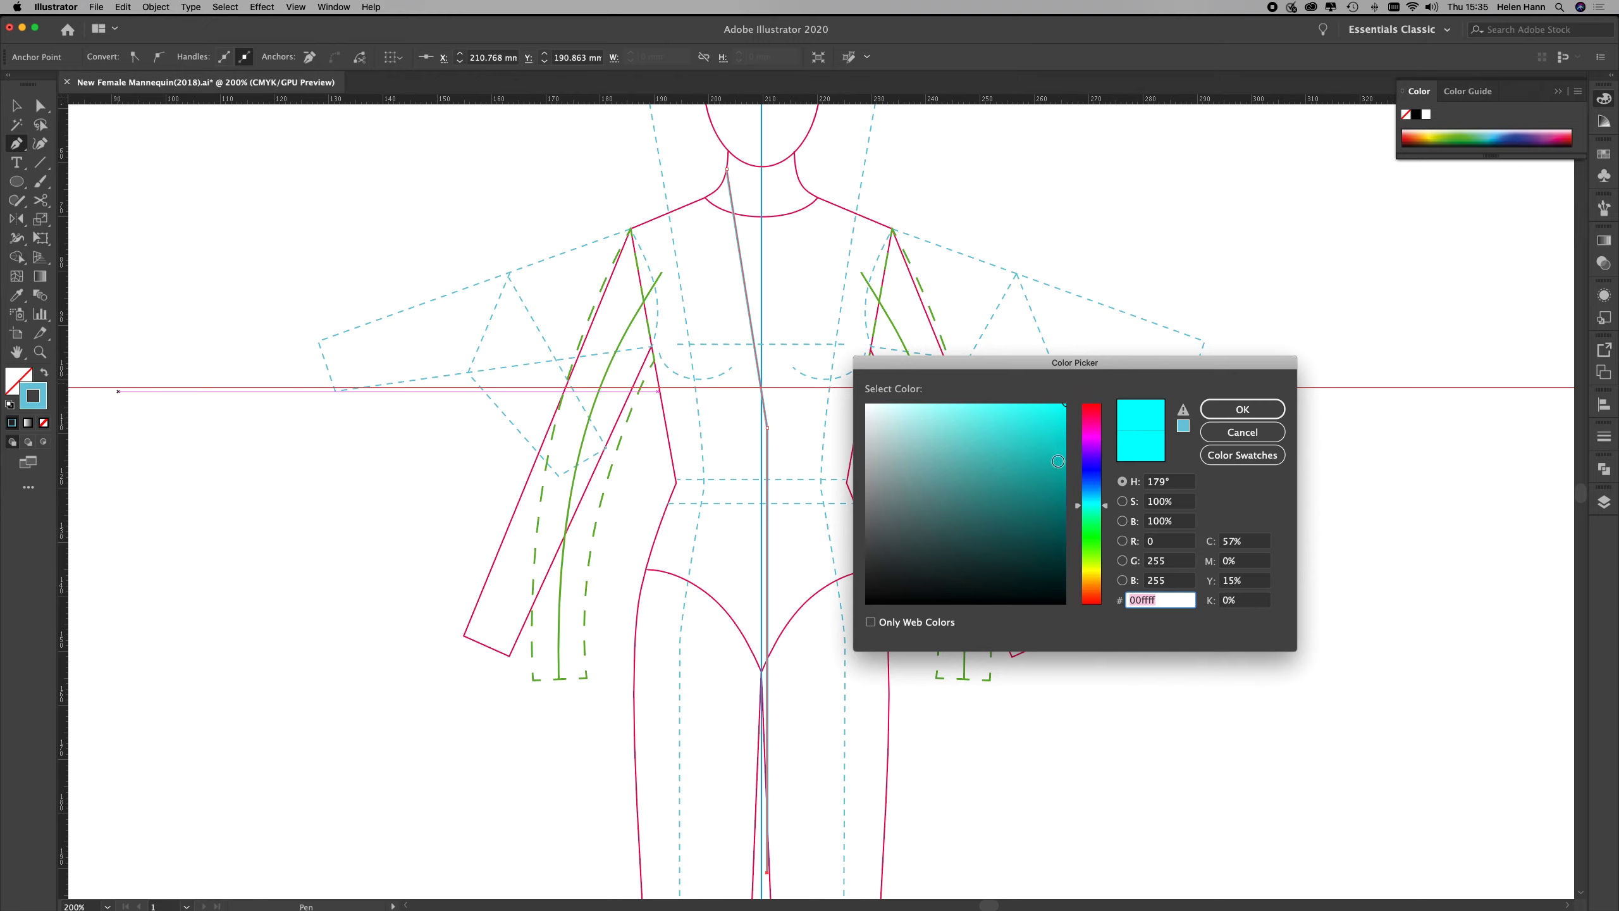
{"action": "left_click", "coordinate": [1092, 547]}
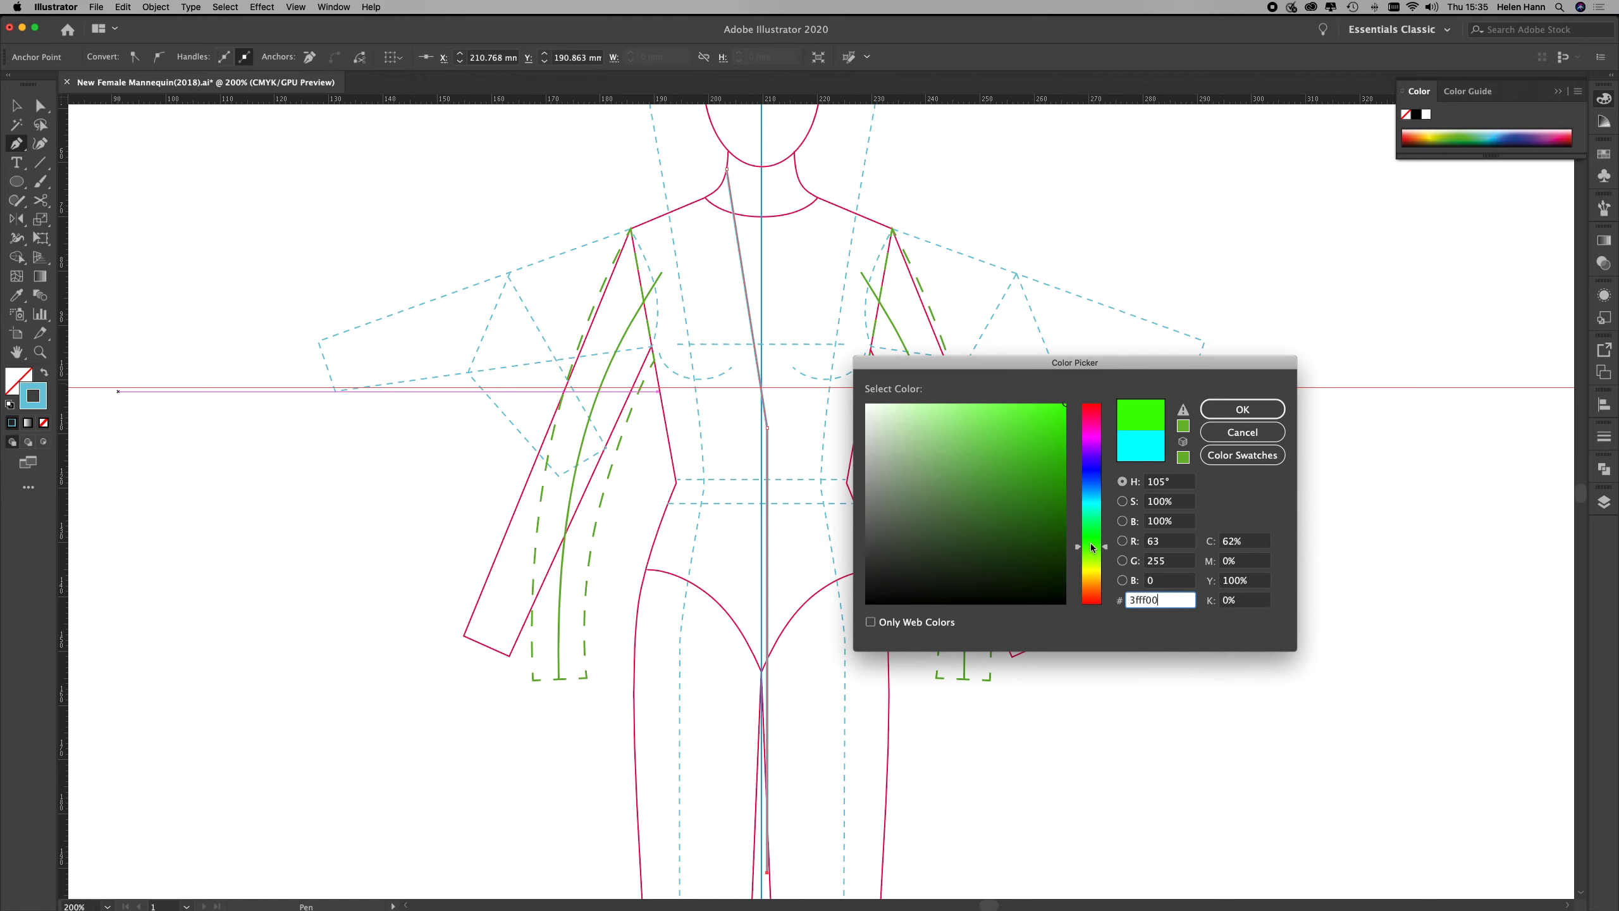
{"action": "left_click", "coordinate": [1241, 410]}
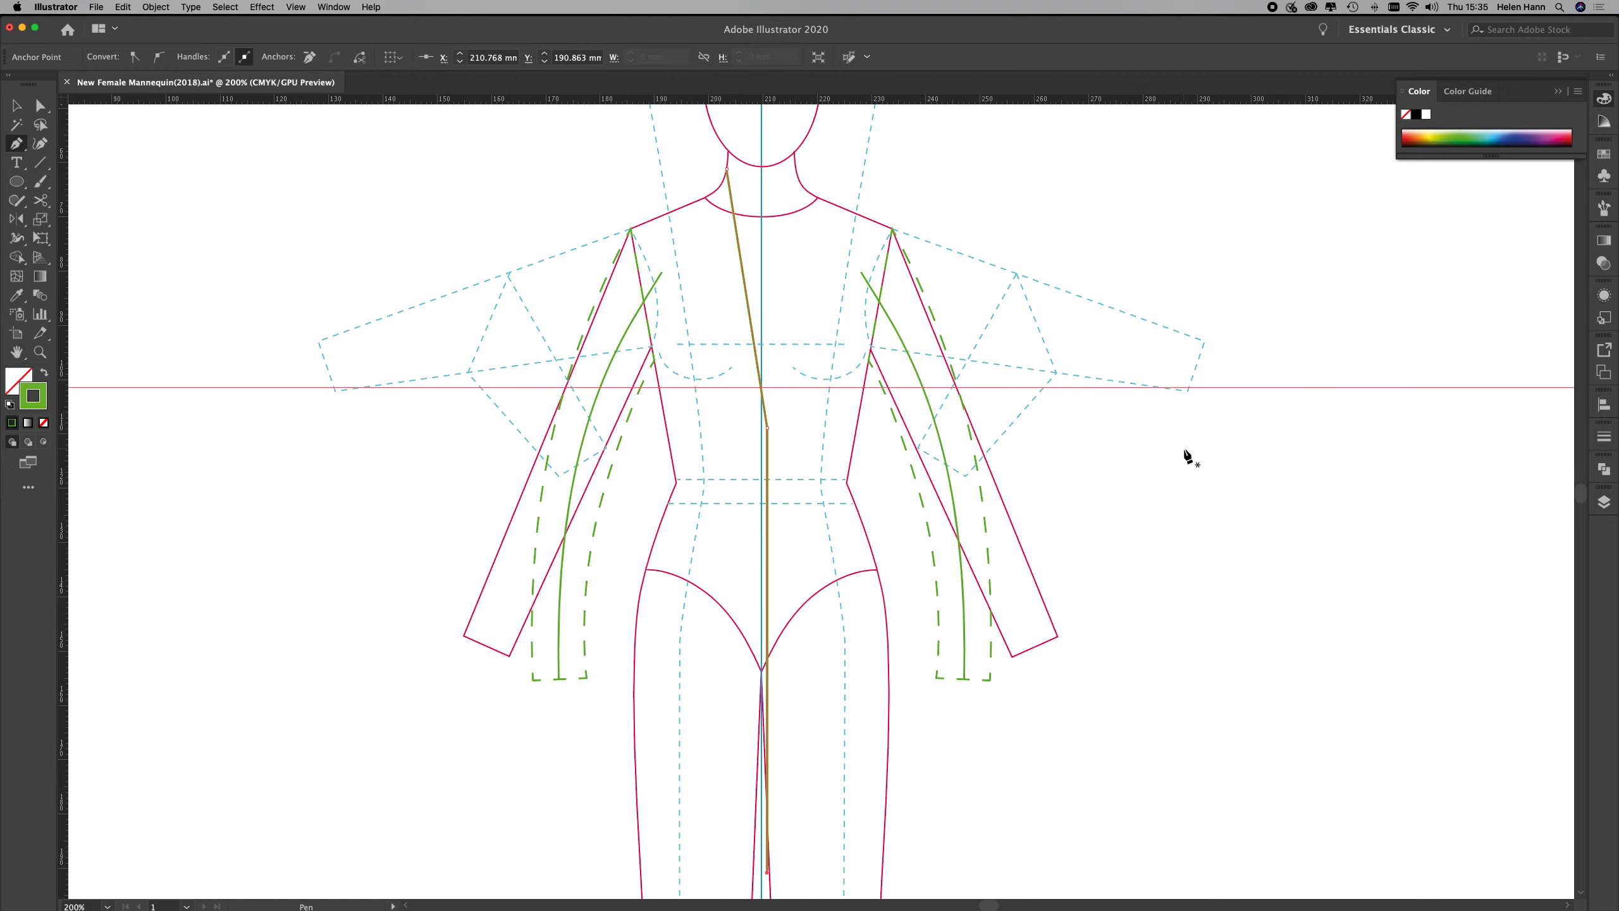
Reflect a copy of the green centre front path about the vertical axis on the mannequin's centre line
{"action": "left_click", "coordinate": [752, 326]}
{"action": "left_click", "coordinate": [752, 326]}
{"action": "left_click", "coordinate": [39, 105]}
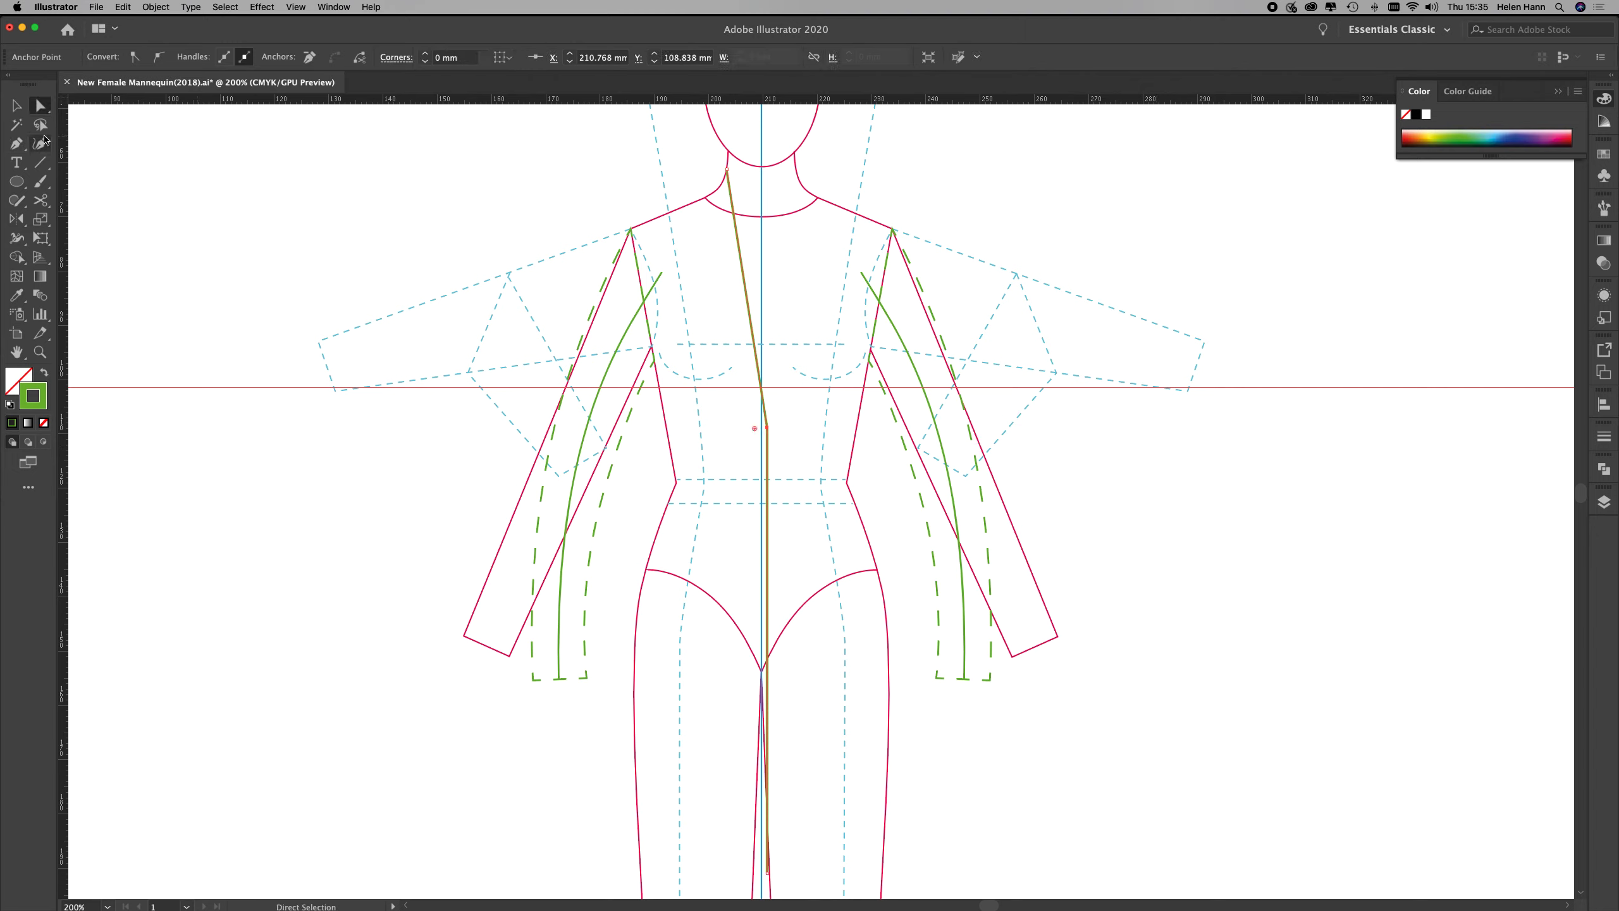
{"action": "left_click", "coordinate": [751, 321]}
{"action": "left_click", "coordinate": [42, 408]}
{"action": "left_click", "coordinate": [16, 105]}
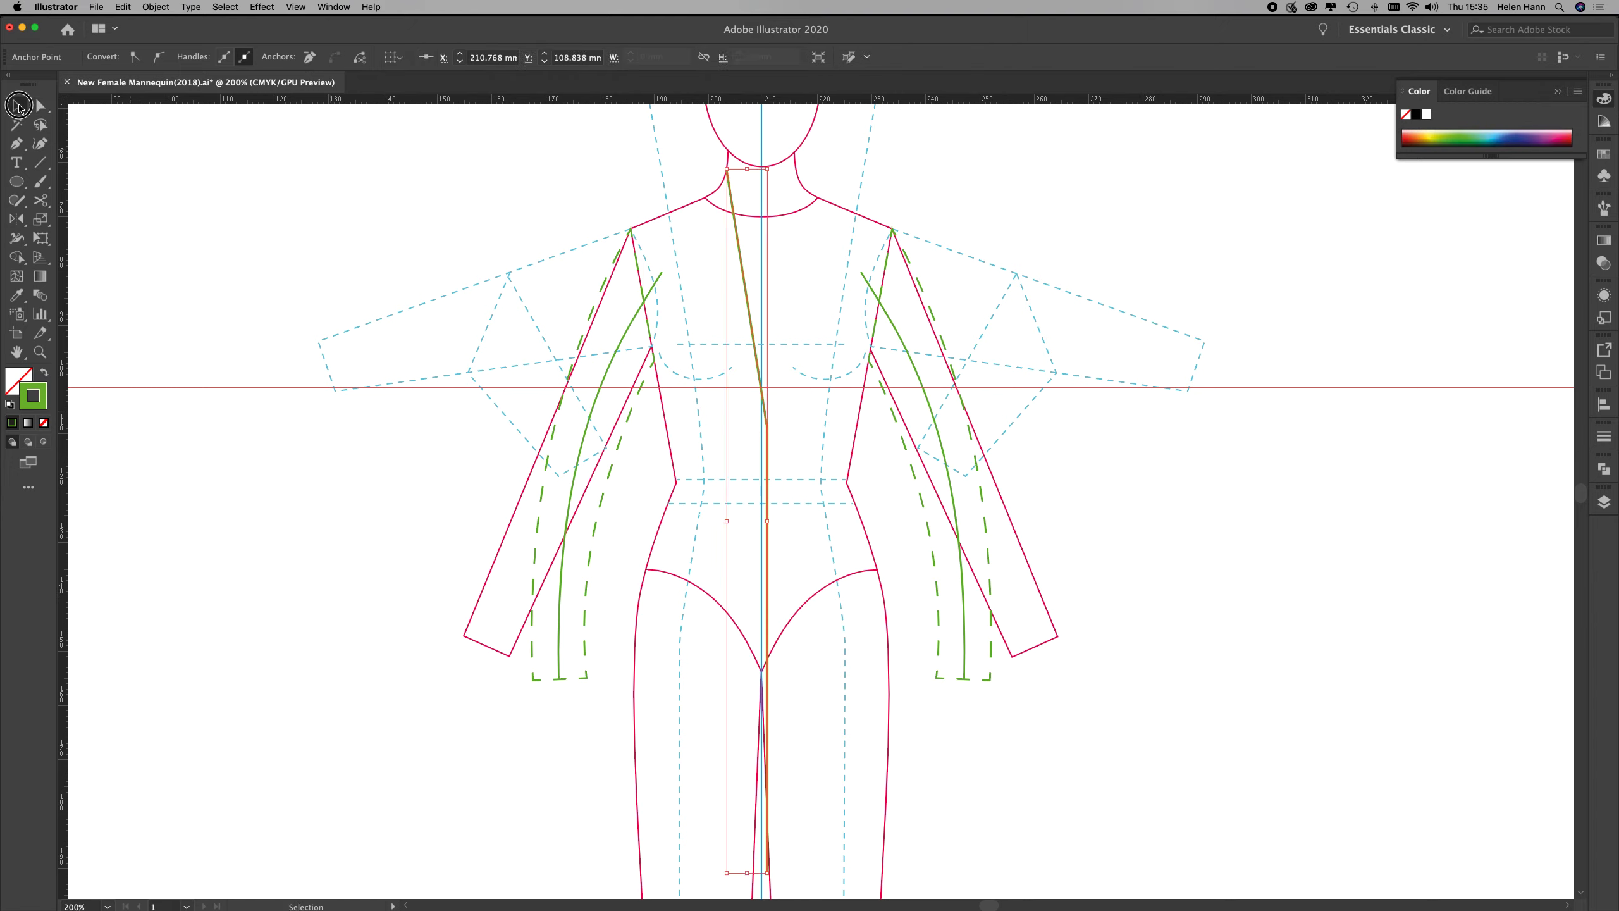
{"action": "left_click", "coordinate": [191, 187]}
{"action": "left_click", "coordinate": [753, 330]}
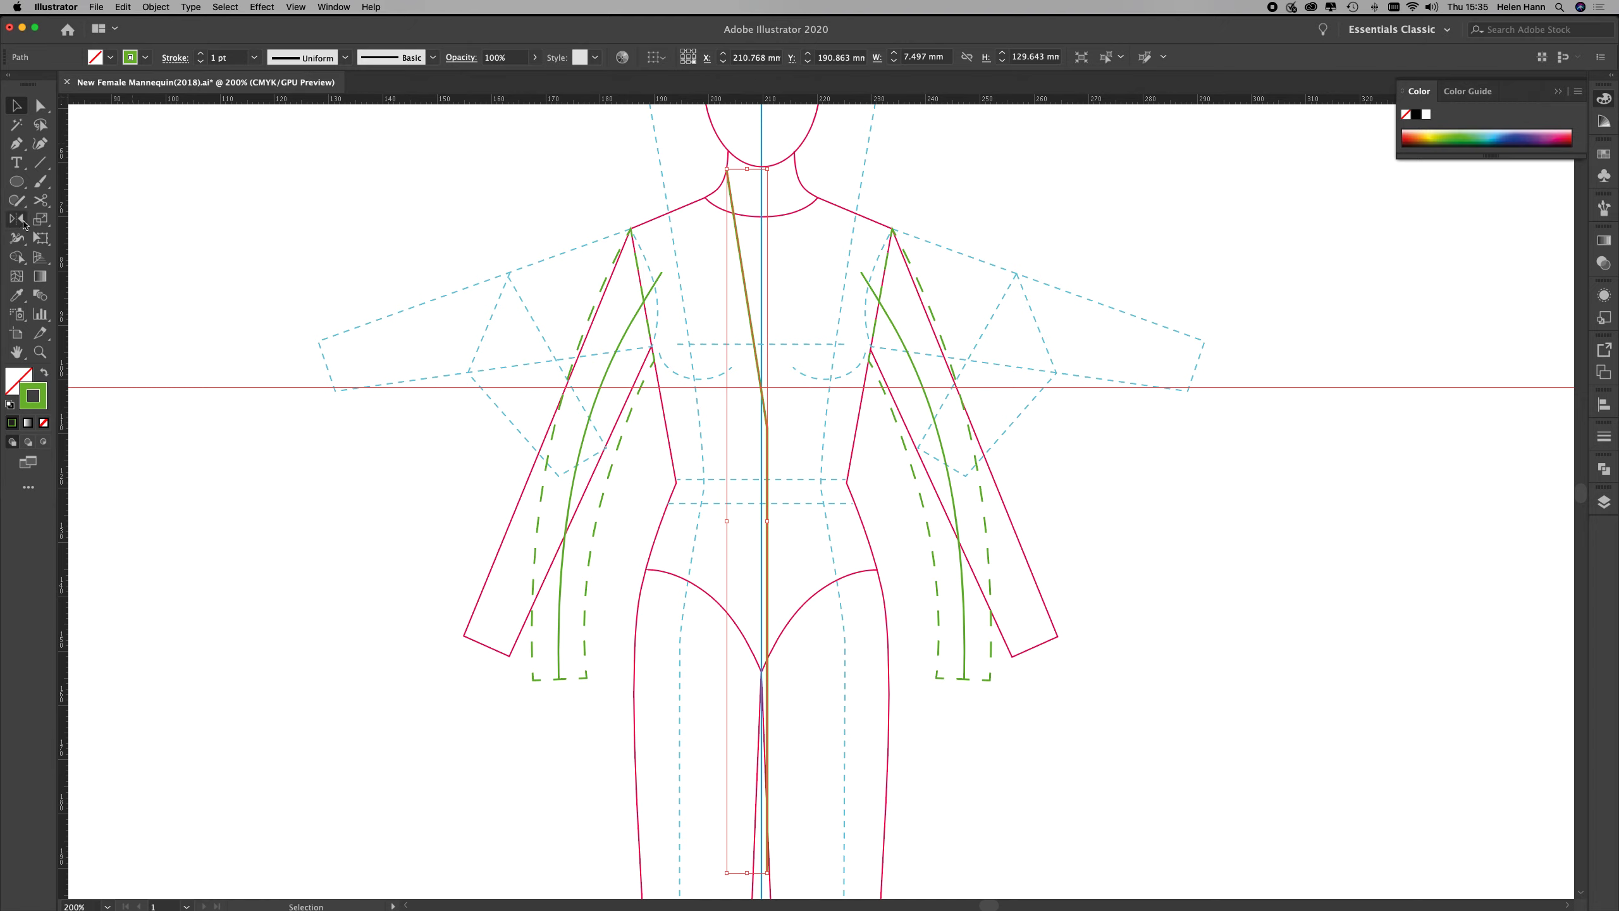
{"action": "left_click", "coordinate": [16, 219]}
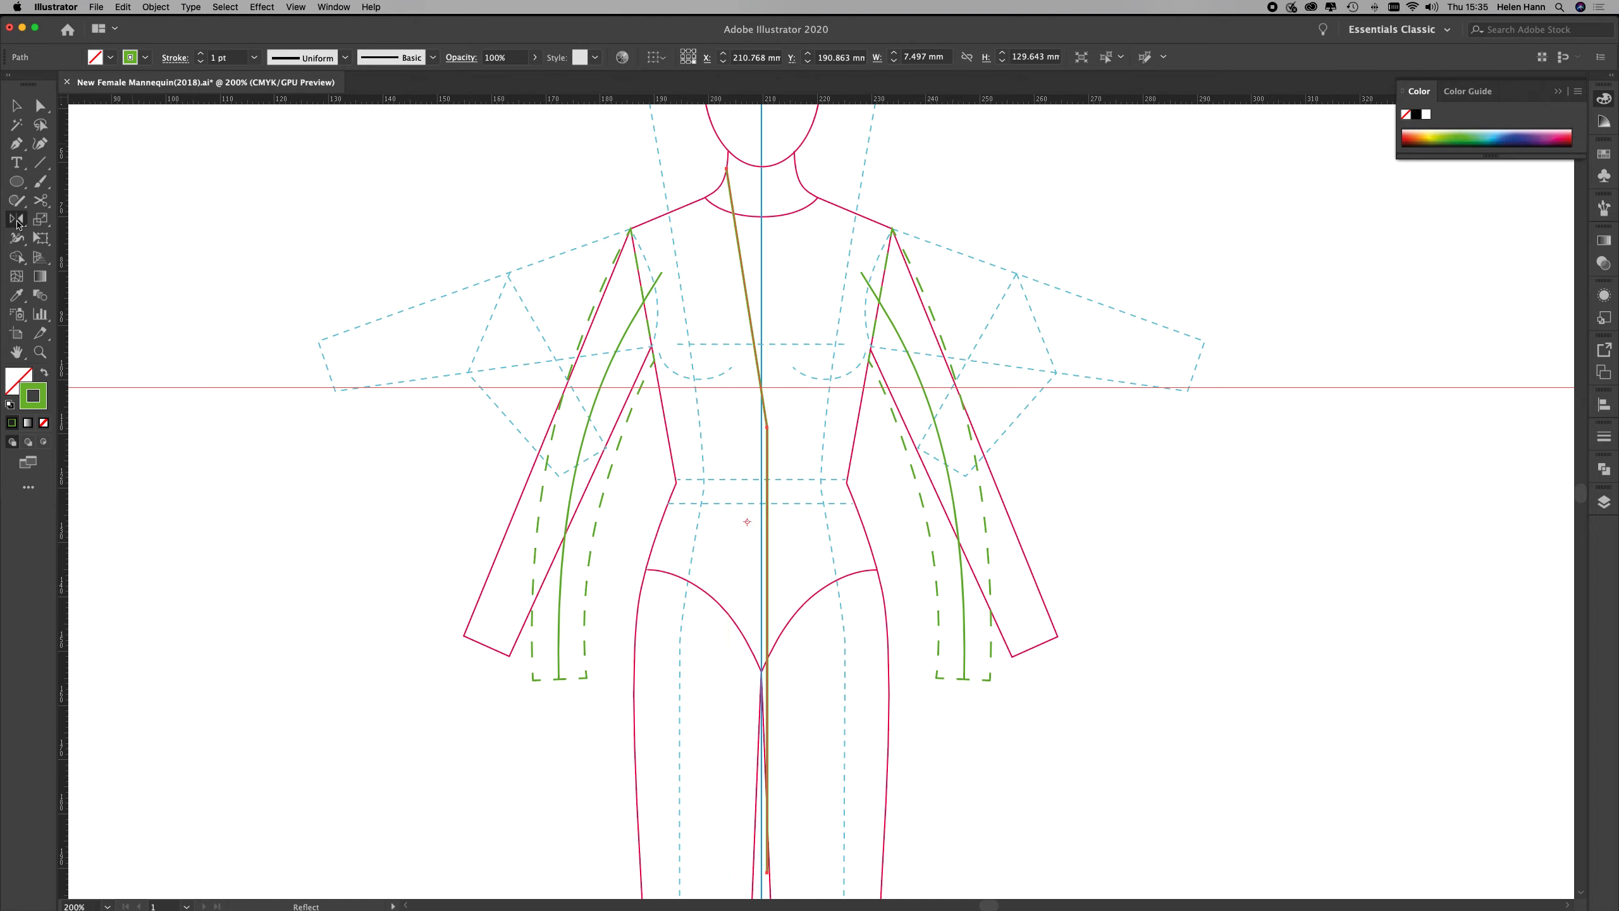
{"action": "left_click", "coordinate": [762, 306], "text": "alt"}
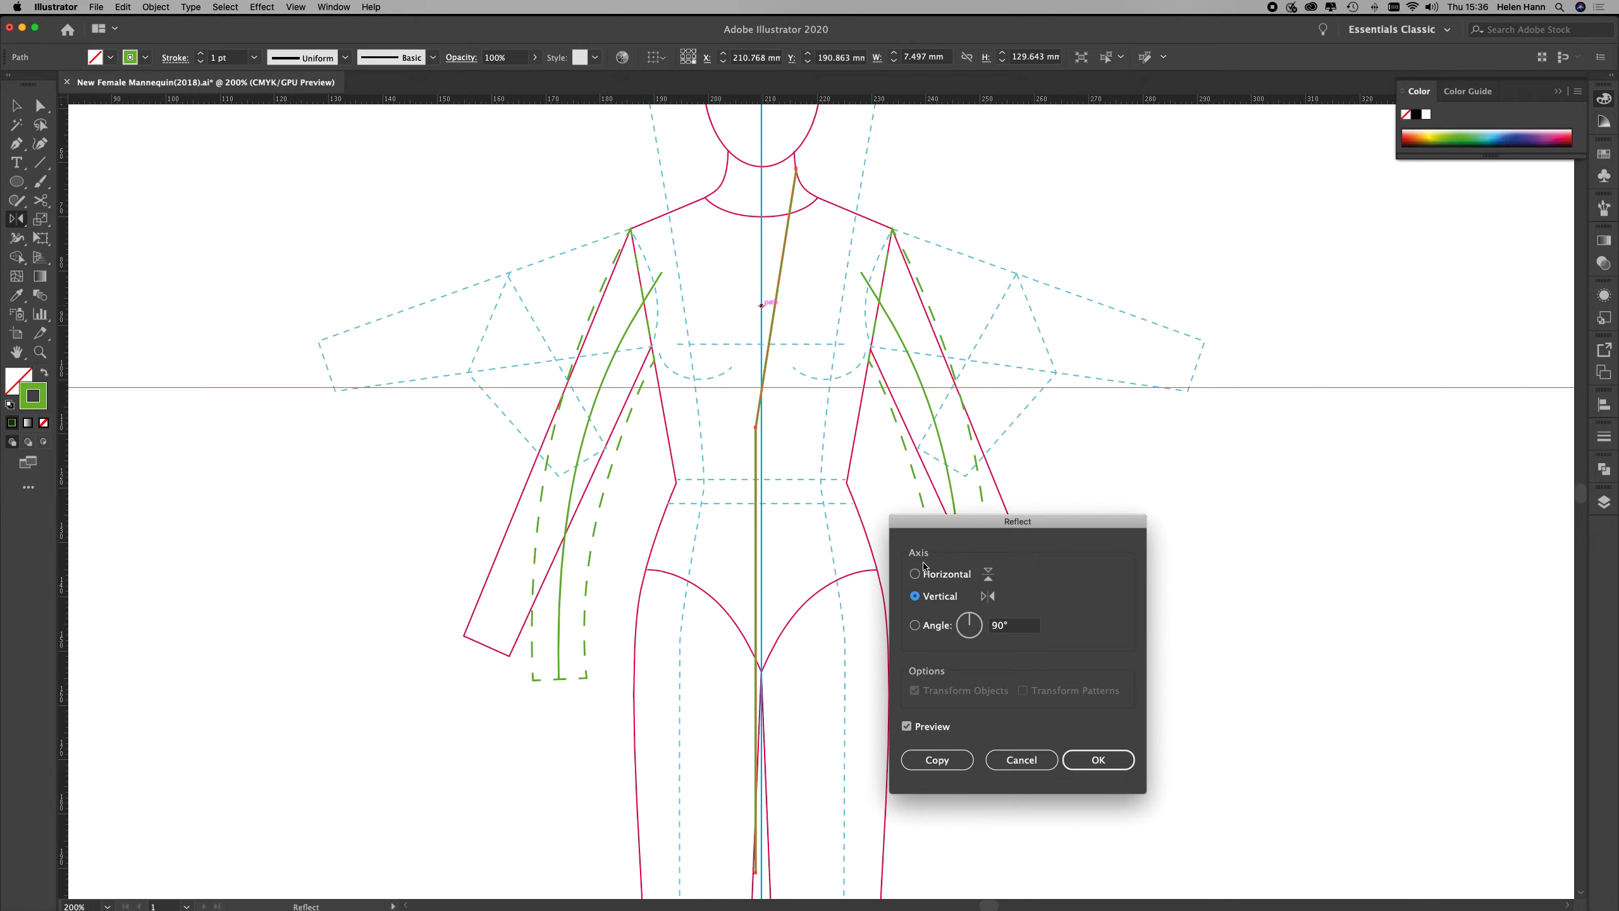
{"action": "left_click", "coordinate": [938, 763]}
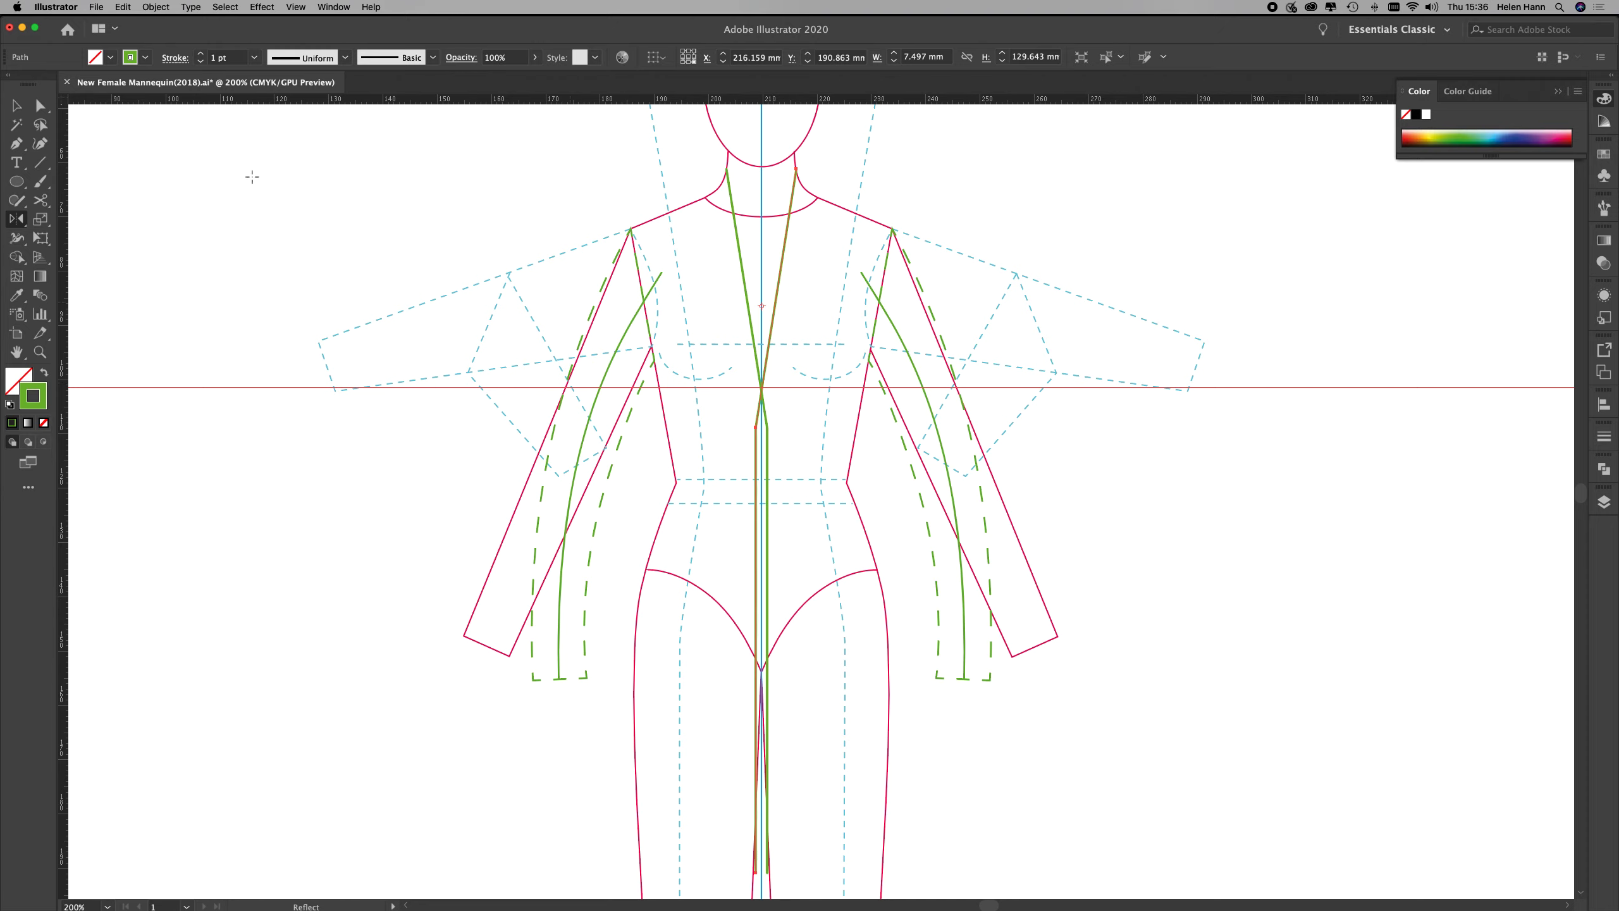
Lock Layer 2 and add a new layer named Lapel above it
{"action": "key", "text": "a"}
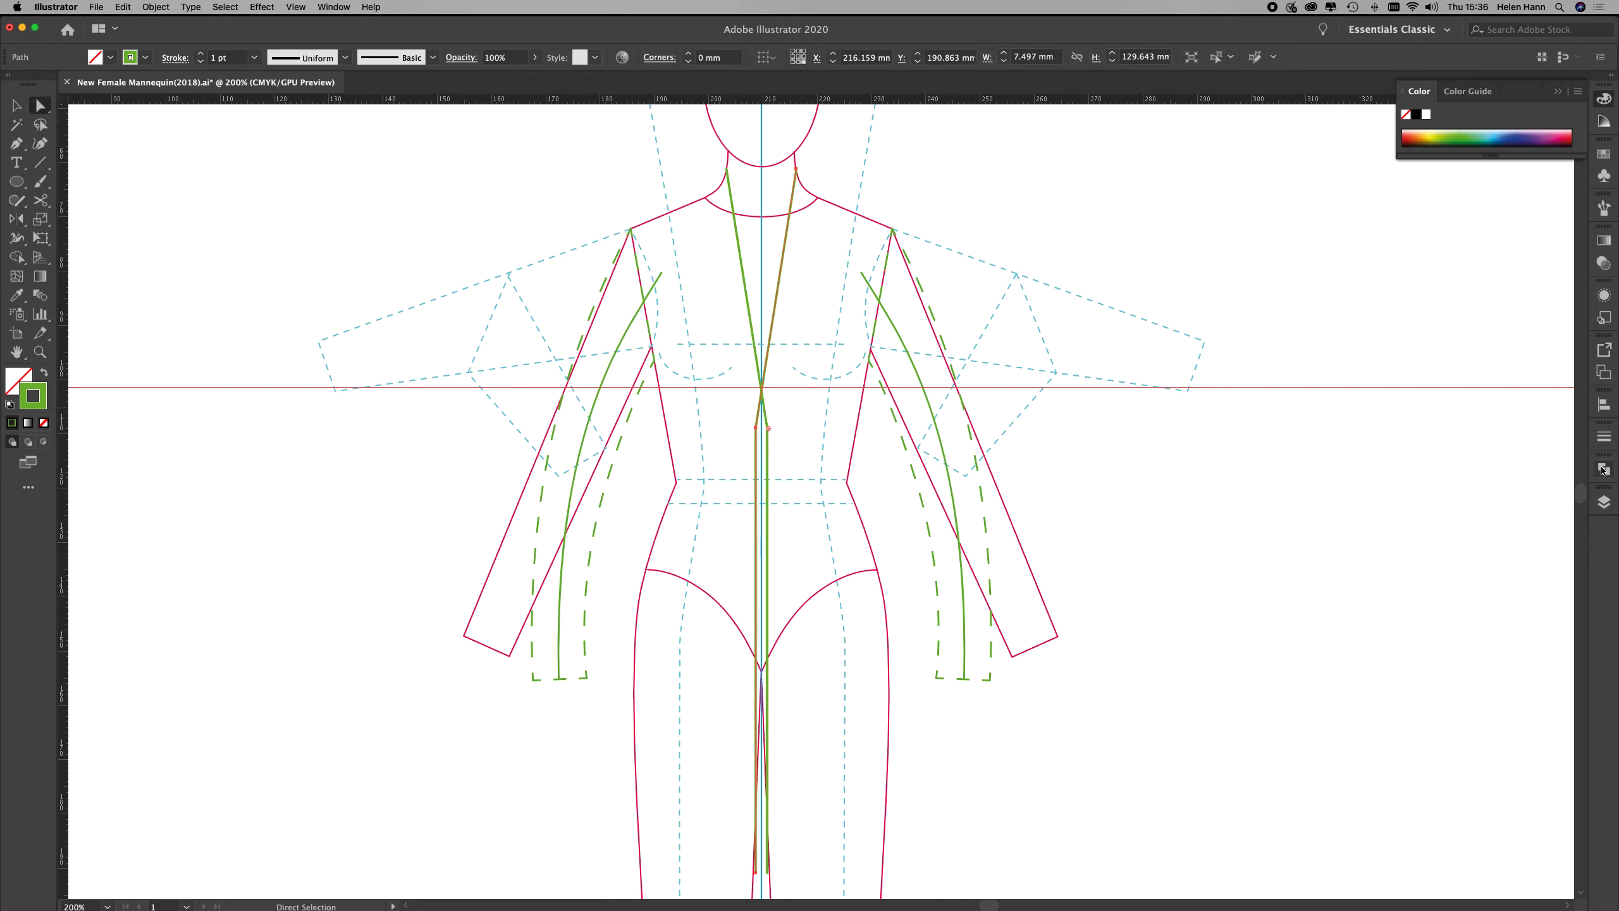
{"action": "left_click", "coordinate": [1603, 508]}
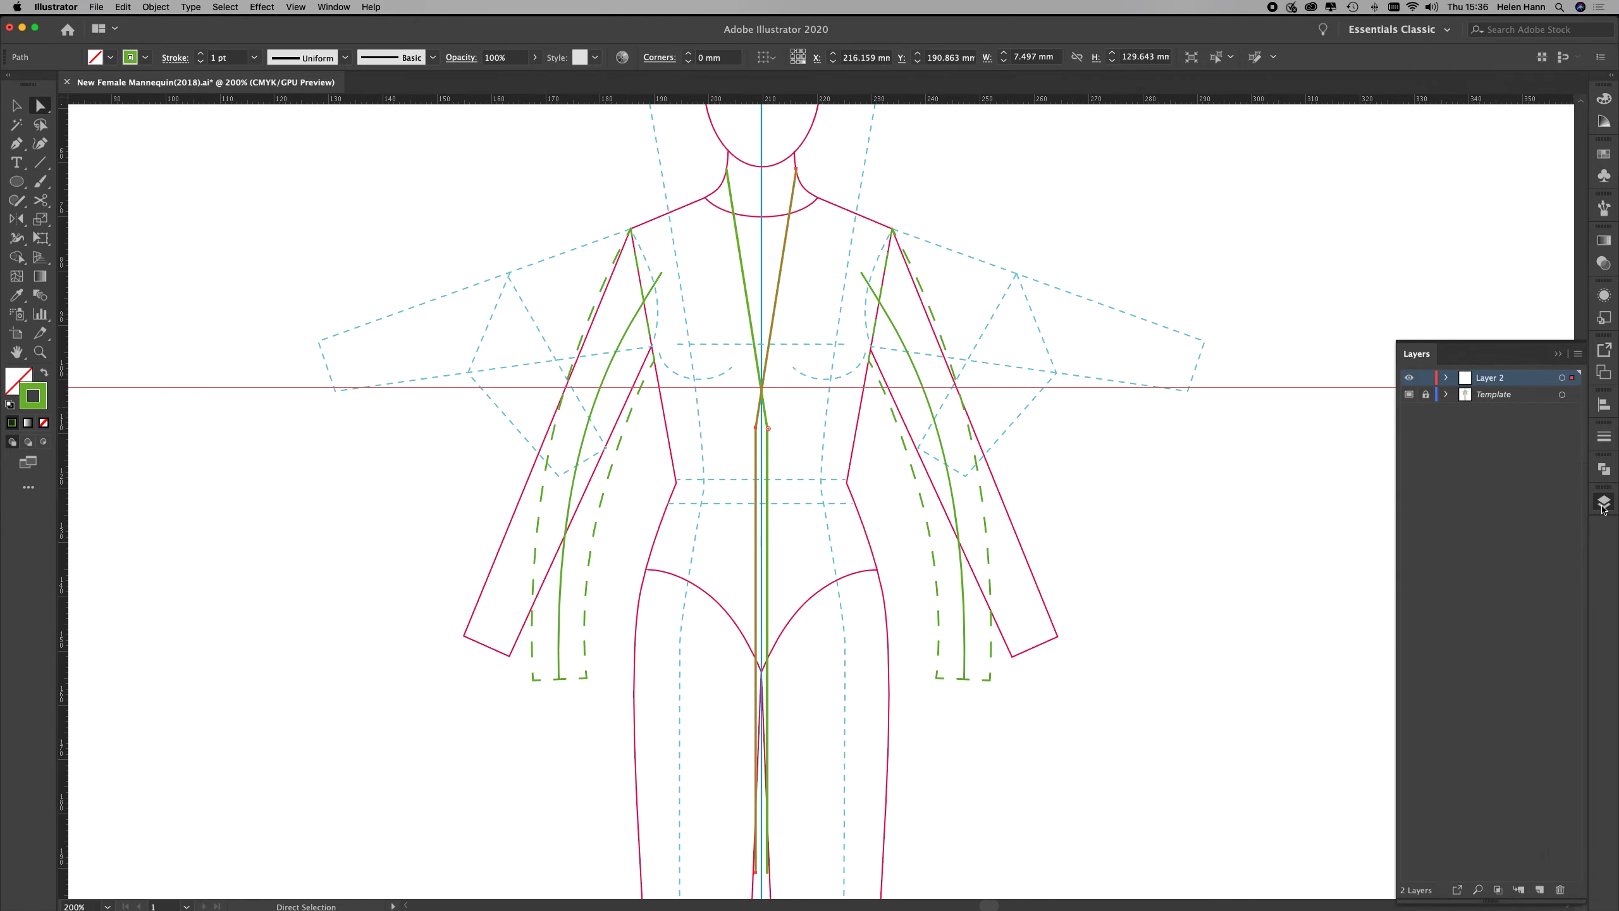
{"action": "left_click", "coordinate": [1428, 382]}
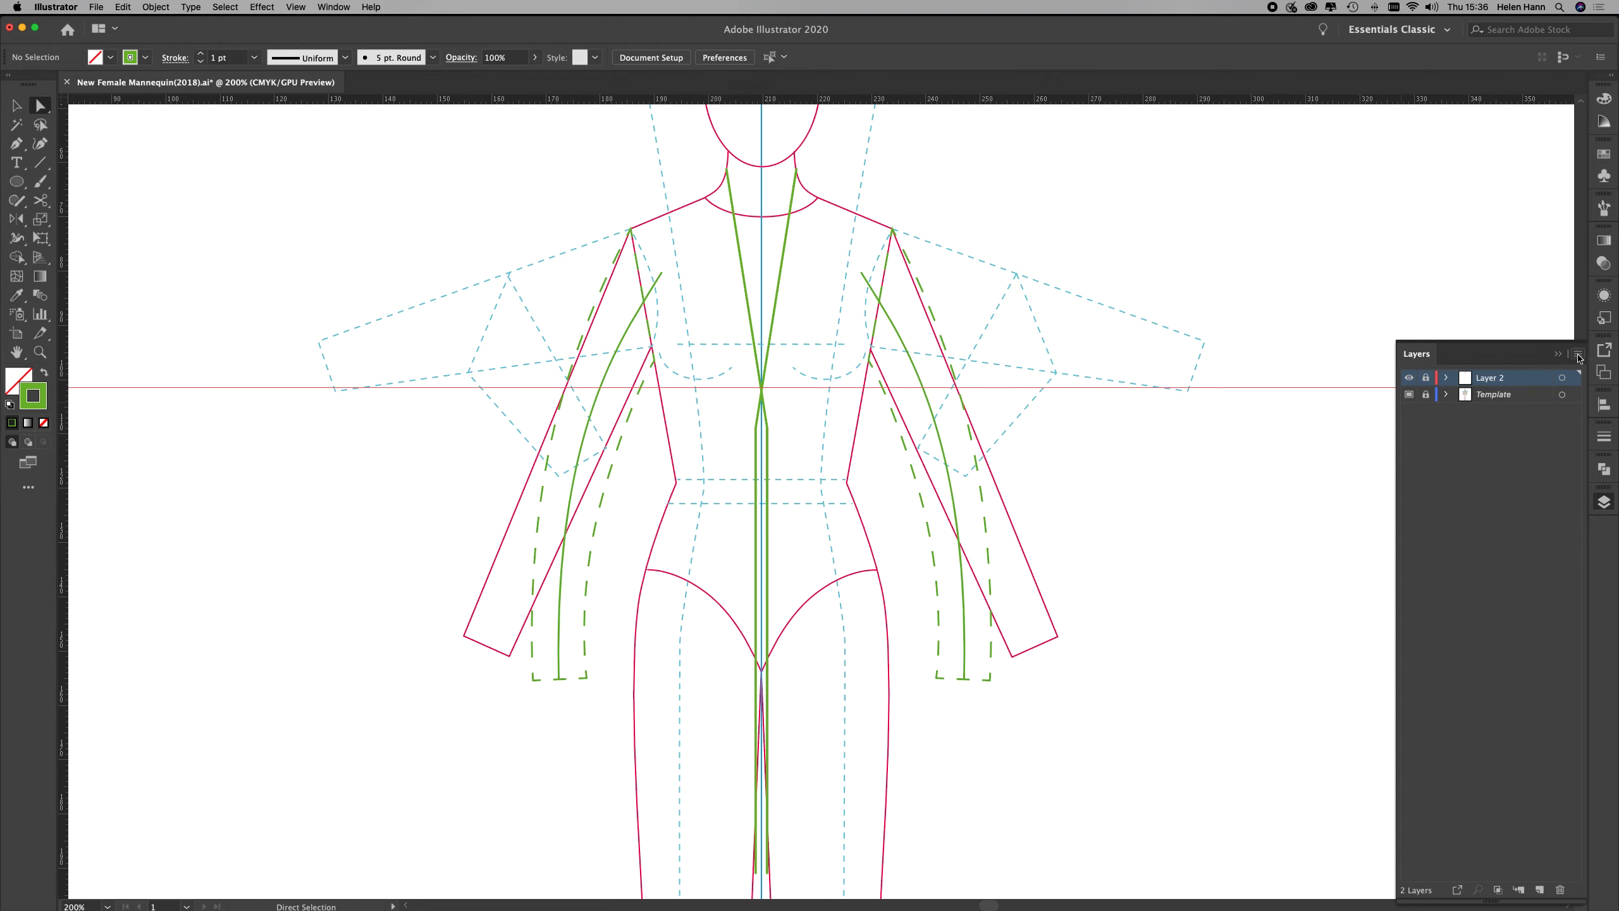
{"action": "left_click", "coordinate": [1540, 889]}
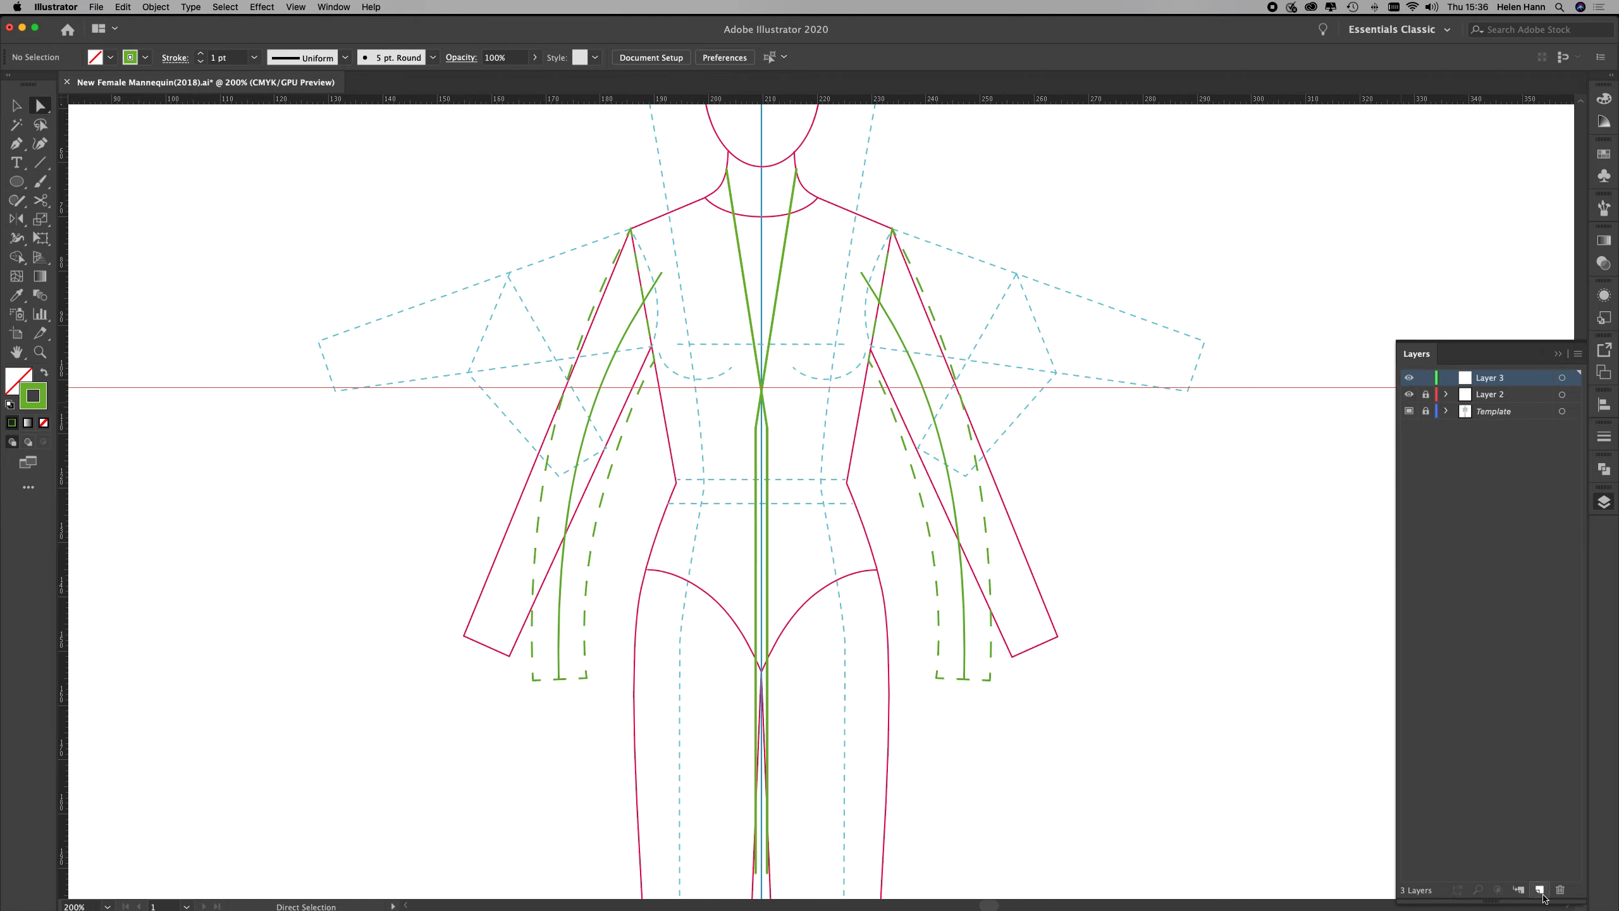
{"action": "double_click", "coordinate": [1498, 378]}
{"action": "type", "text": "Lapel"}
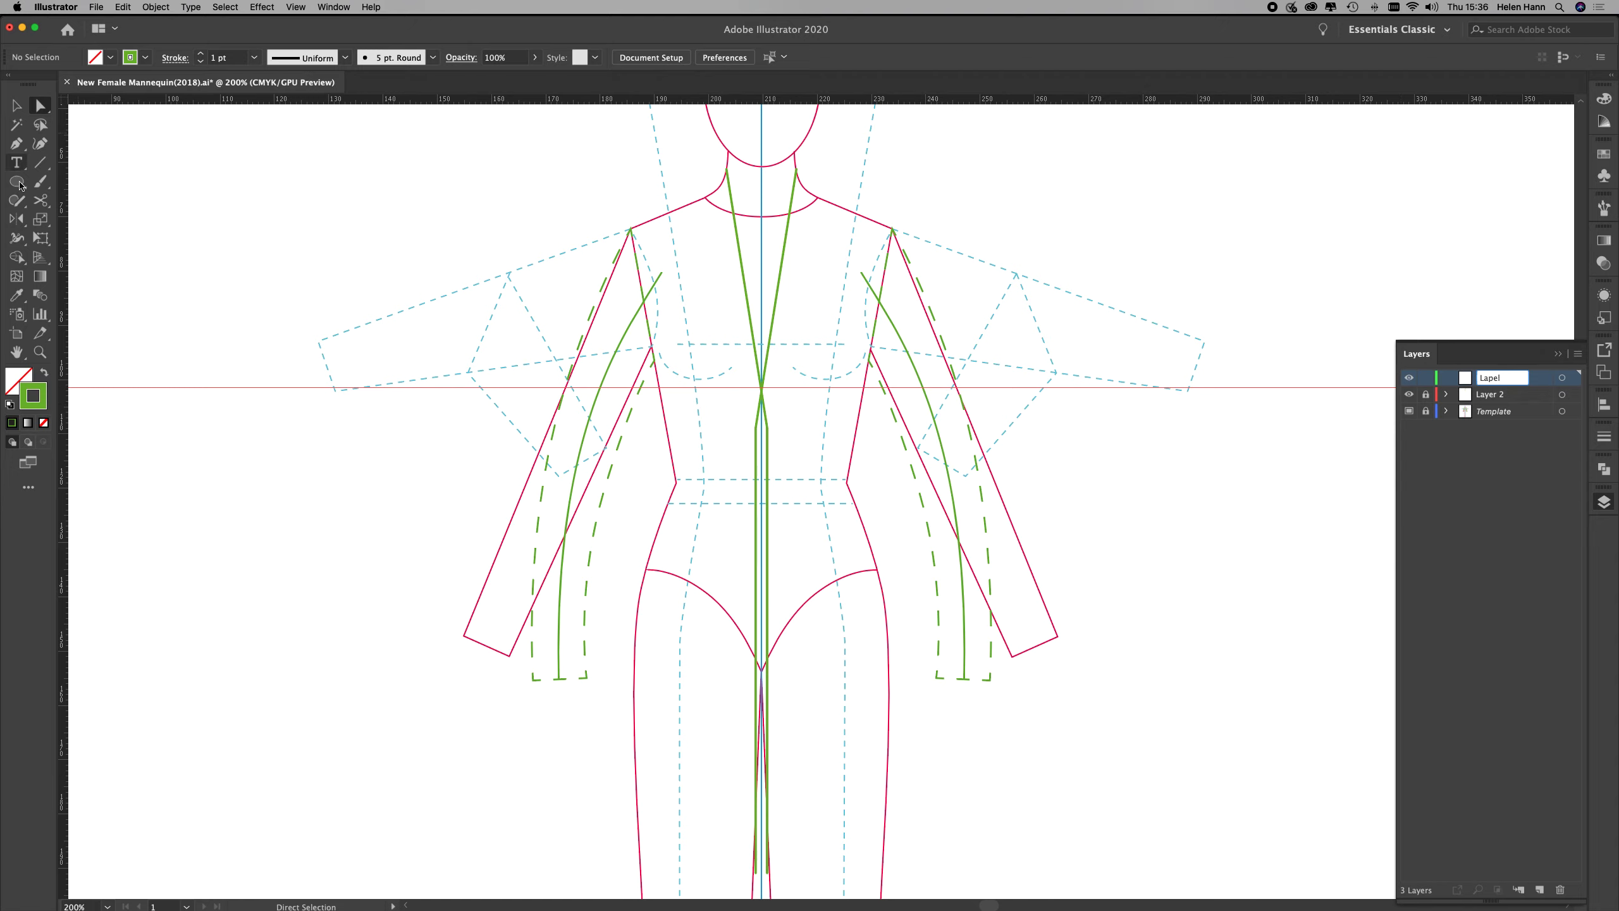
Restore the default white fill and black stroke, and give the stroke a round cap and round corner join
{"action": "left_click", "coordinate": [9, 405]}
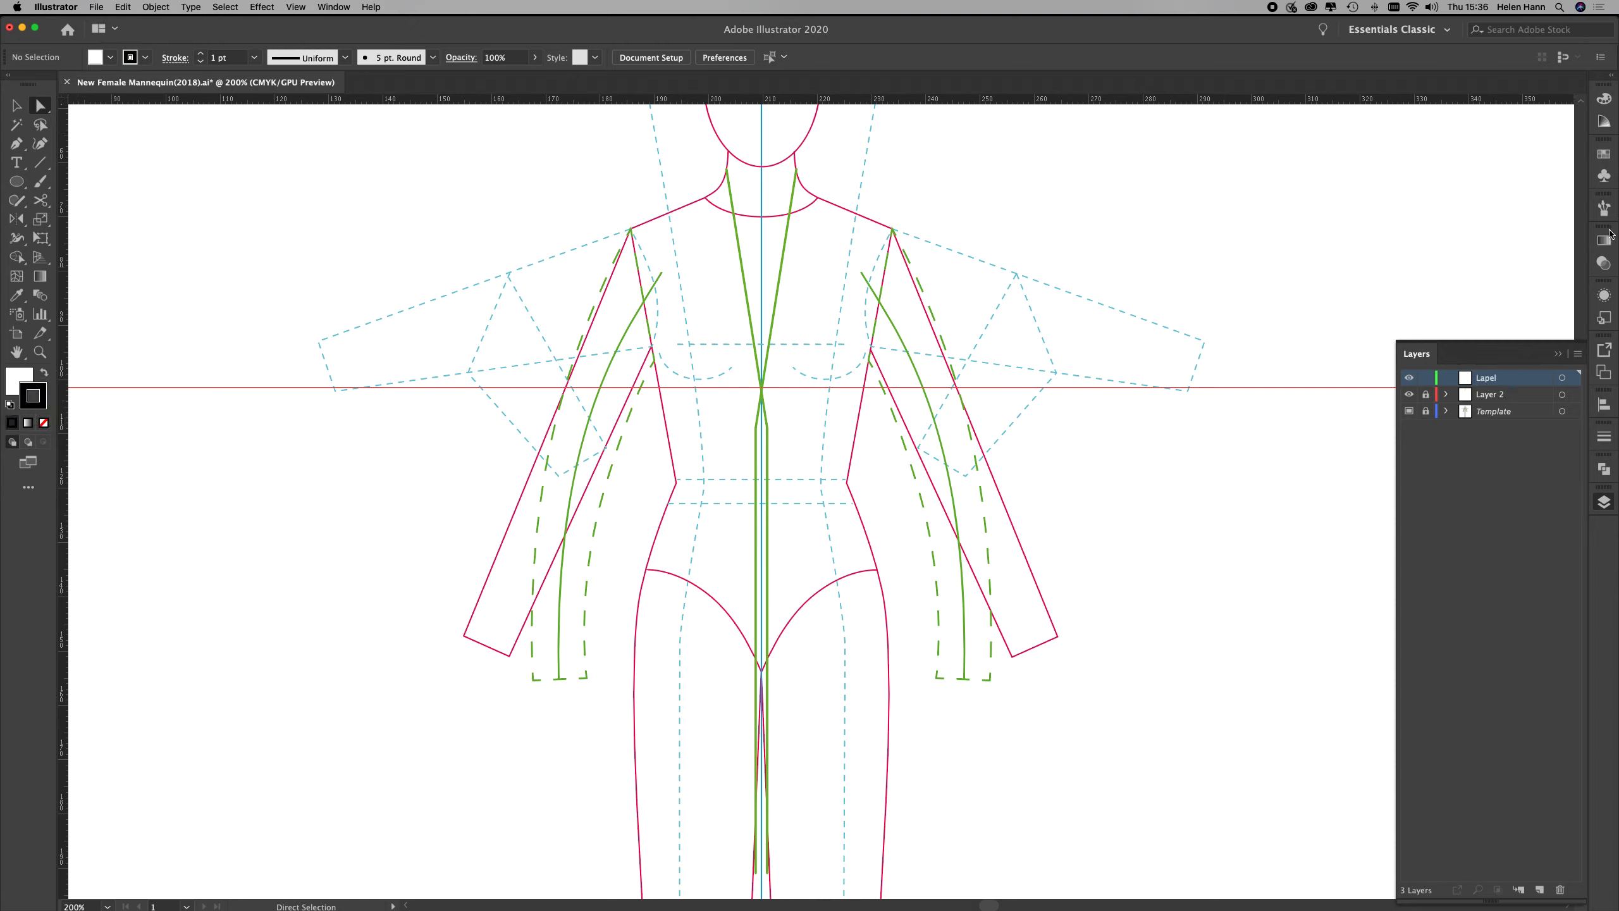
{"action": "left_click", "coordinate": [1605, 439]}
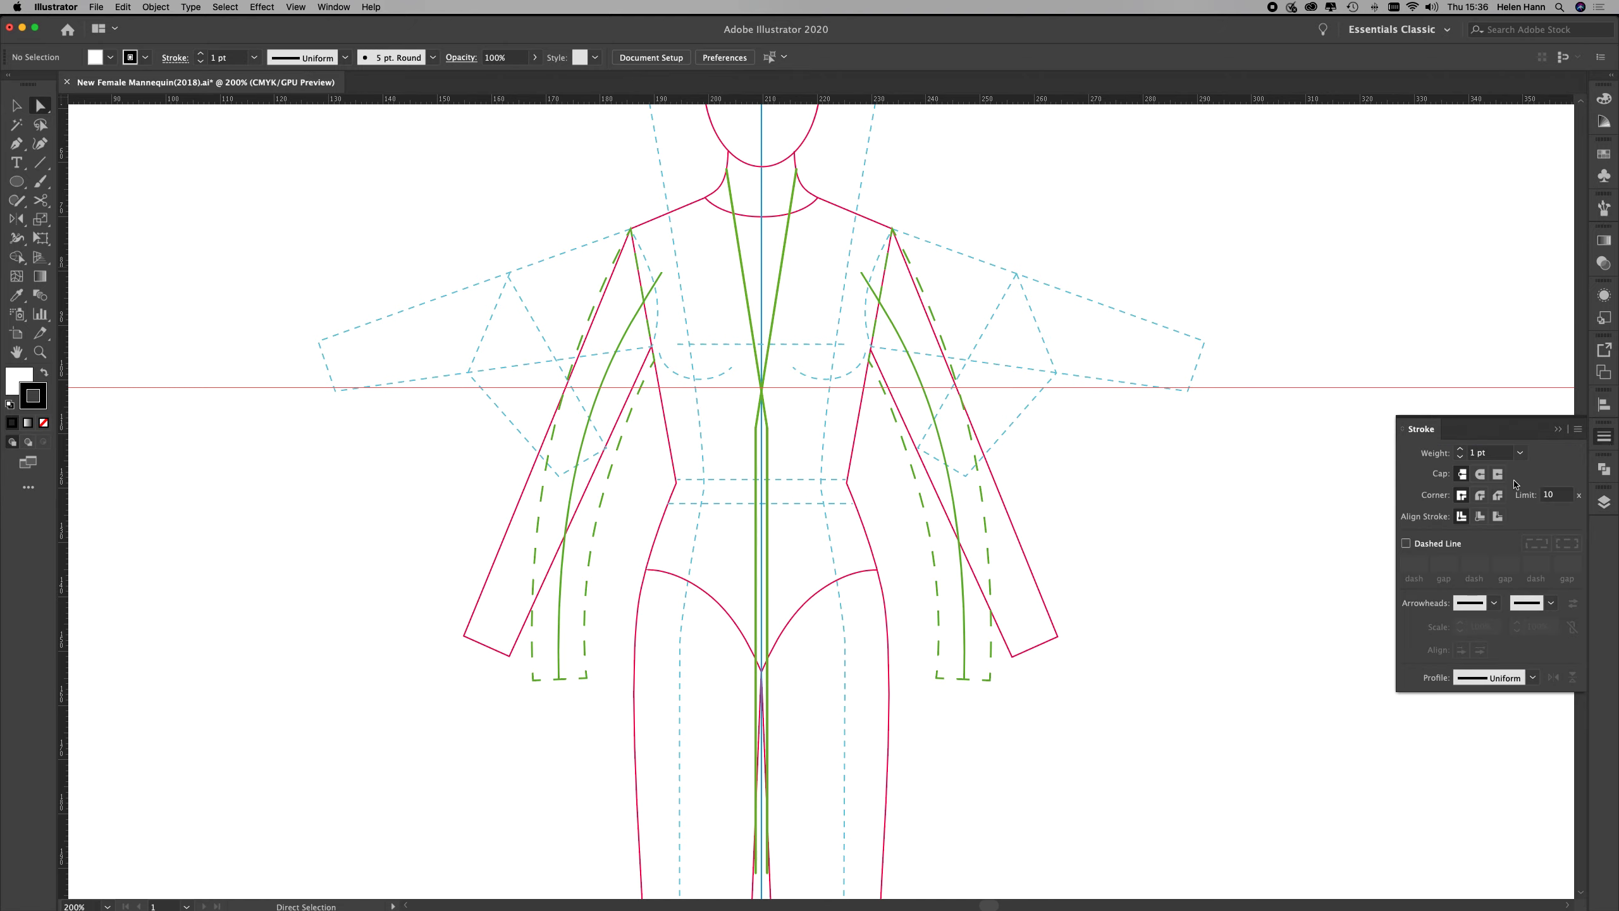
{"action": "left_click", "coordinate": [1480, 474]}
{"action": "left_click", "coordinate": [1480, 496]}
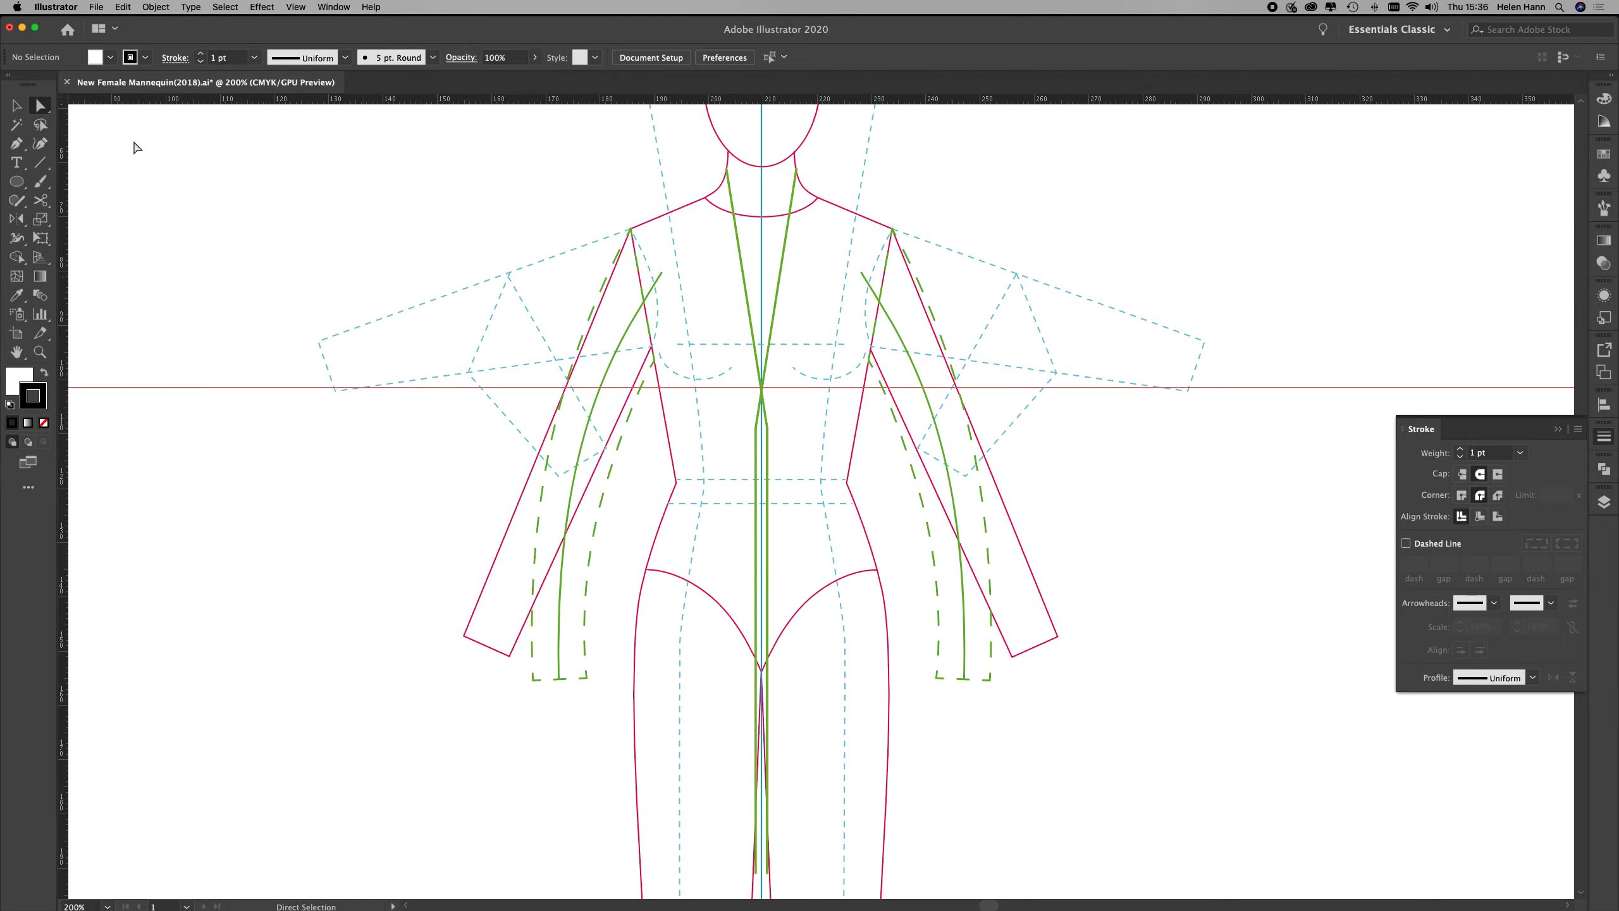
Draw a closed lapel and collar outline with the Pen tool, from the break point up to the neck, around the shoulder and notch, and back
{"action": "left_click", "coordinate": [17, 143]}
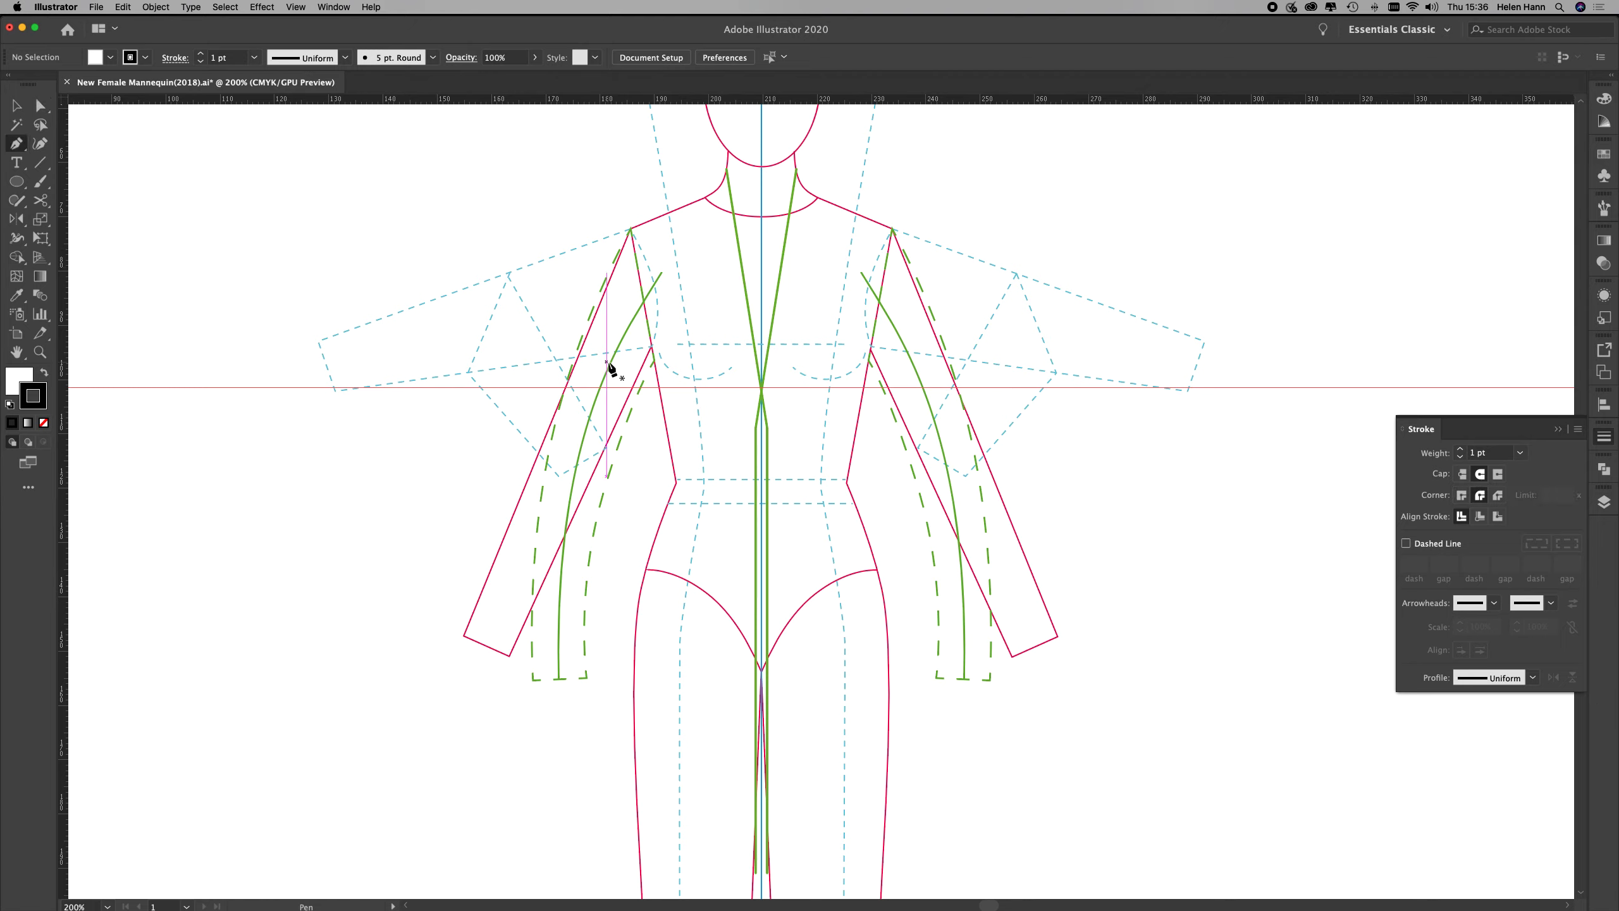
{"action": "left_click", "coordinate": [755, 427]}
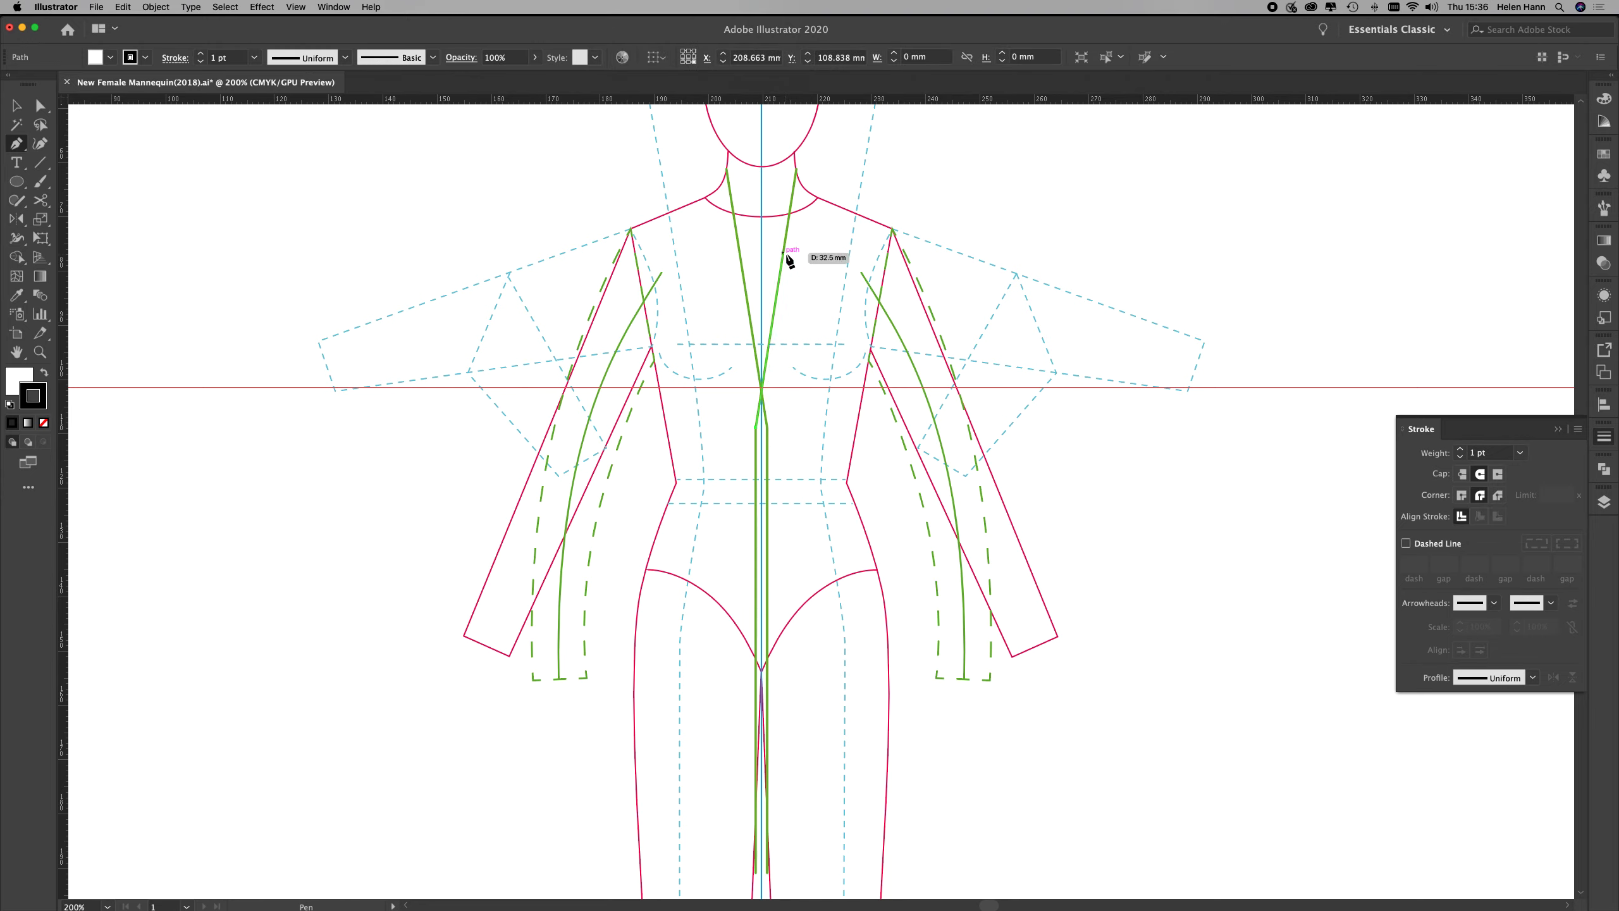
{"action": "left_click", "coordinate": [796, 171]}
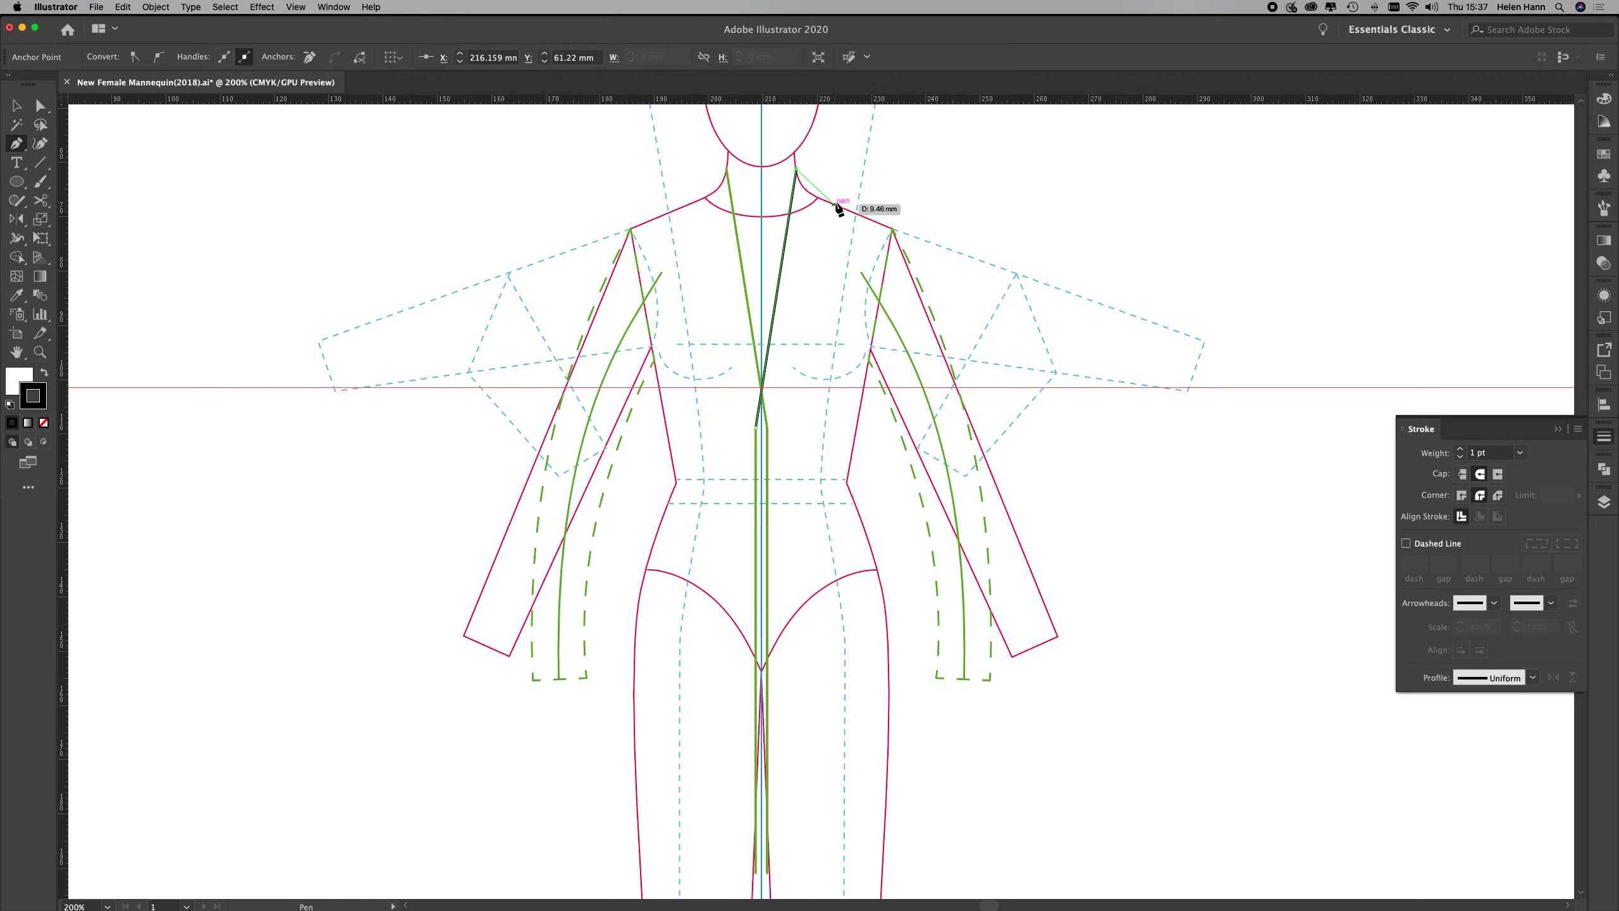
{"action": "left_click", "coordinate": [835, 204]}
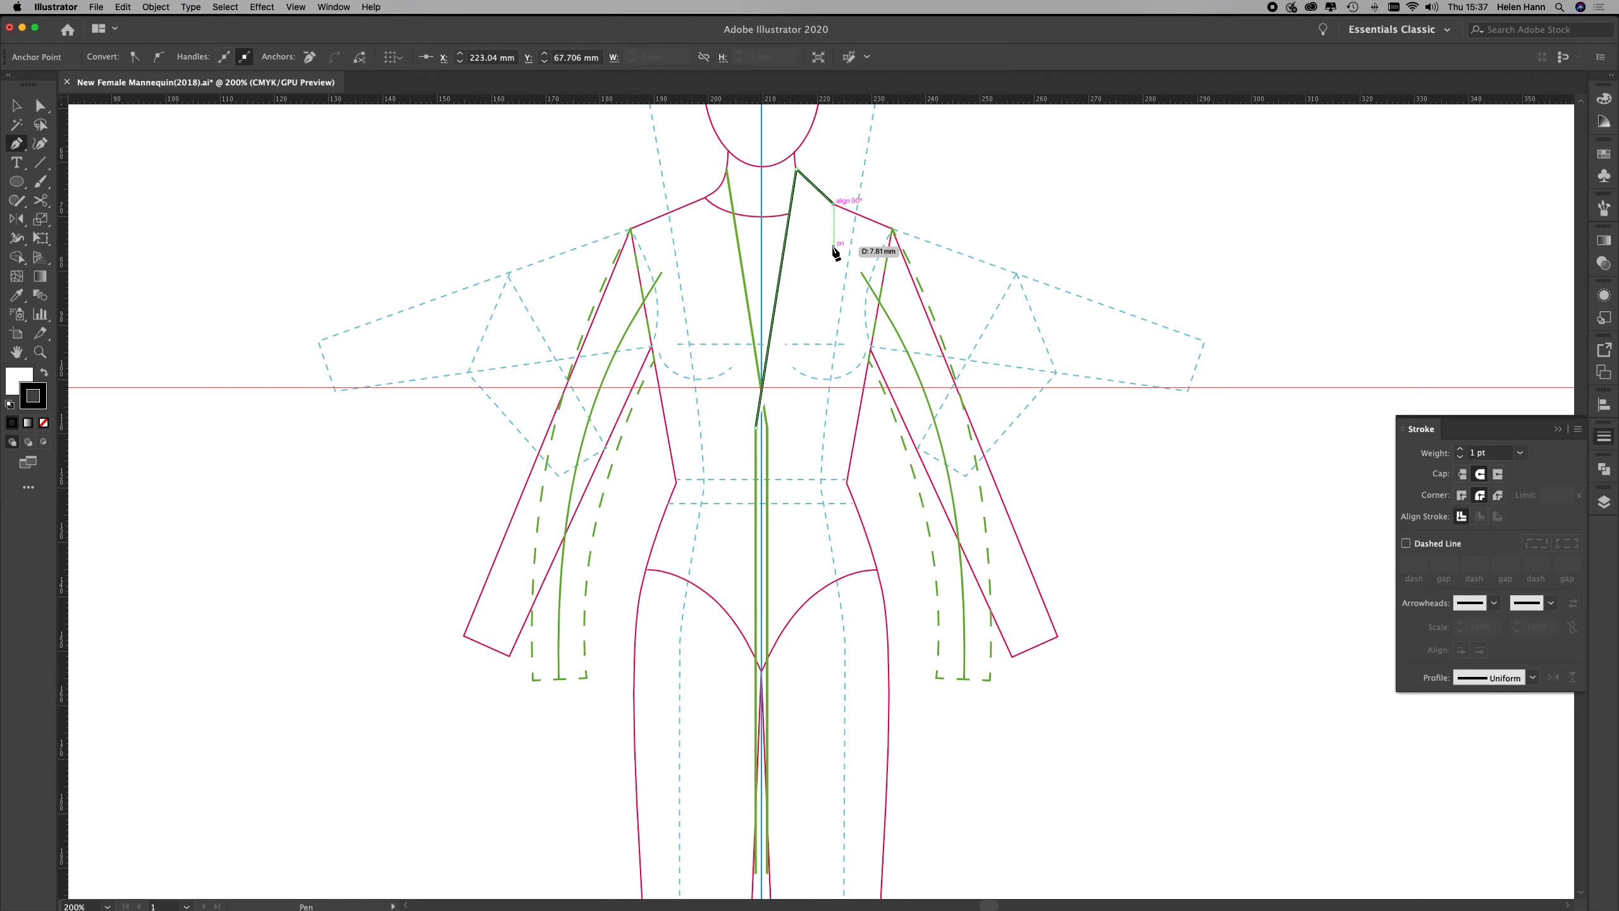
{"action": "left_click", "coordinate": [834, 246]}
{"action": "left_click", "coordinate": [813, 247]}
{"action": "left_click", "coordinate": [845, 264]}
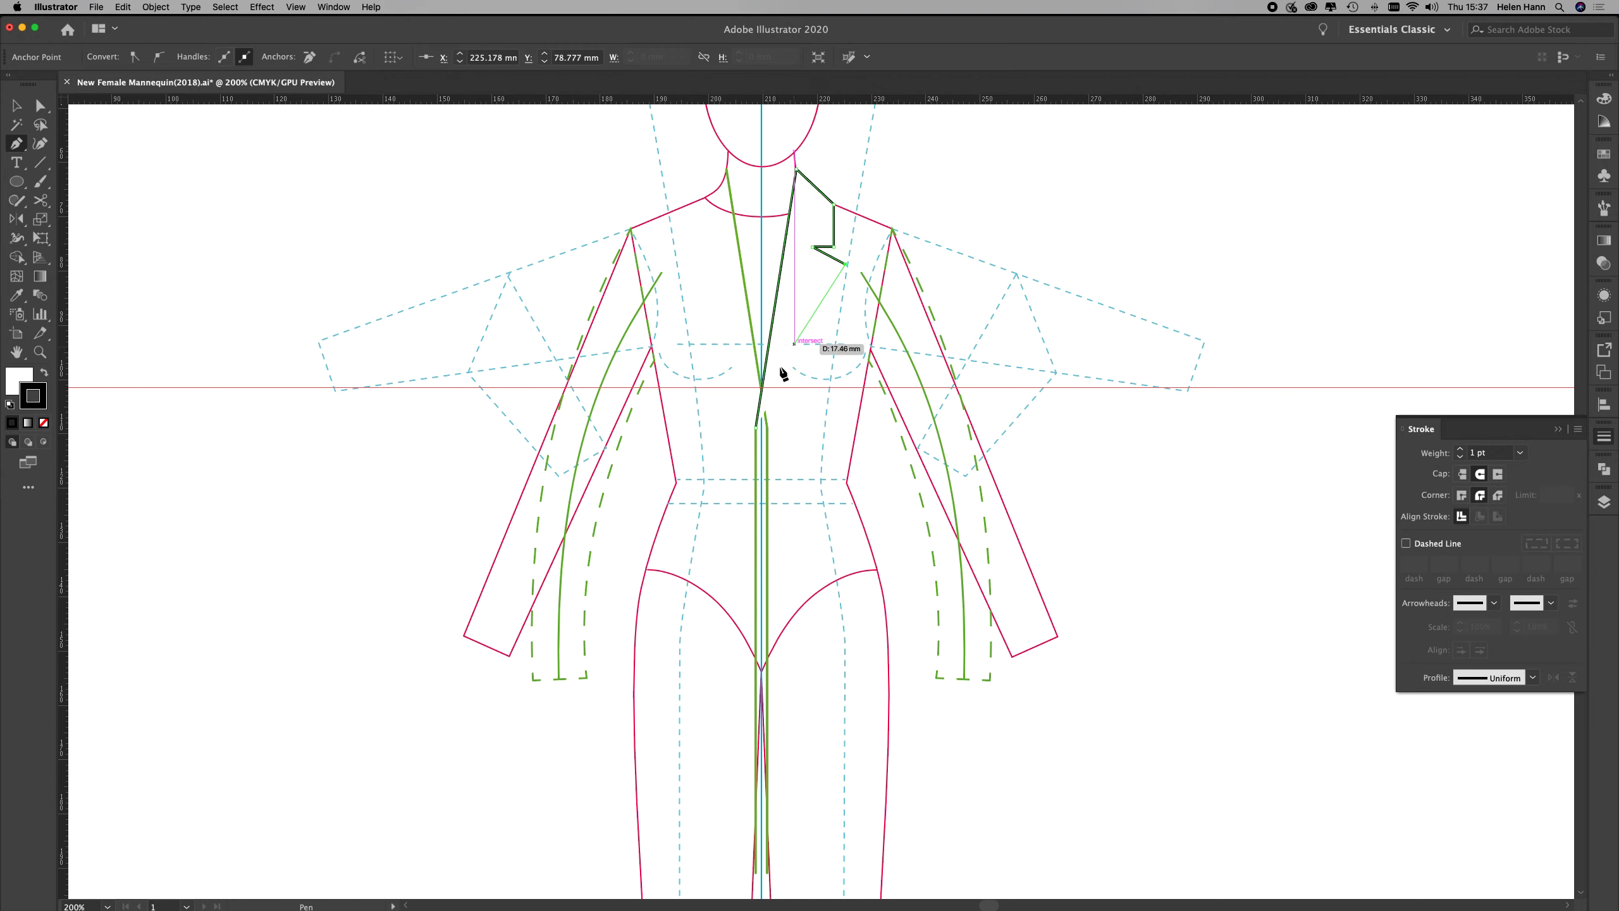
{"action": "left_click", "coordinate": [757, 427]}
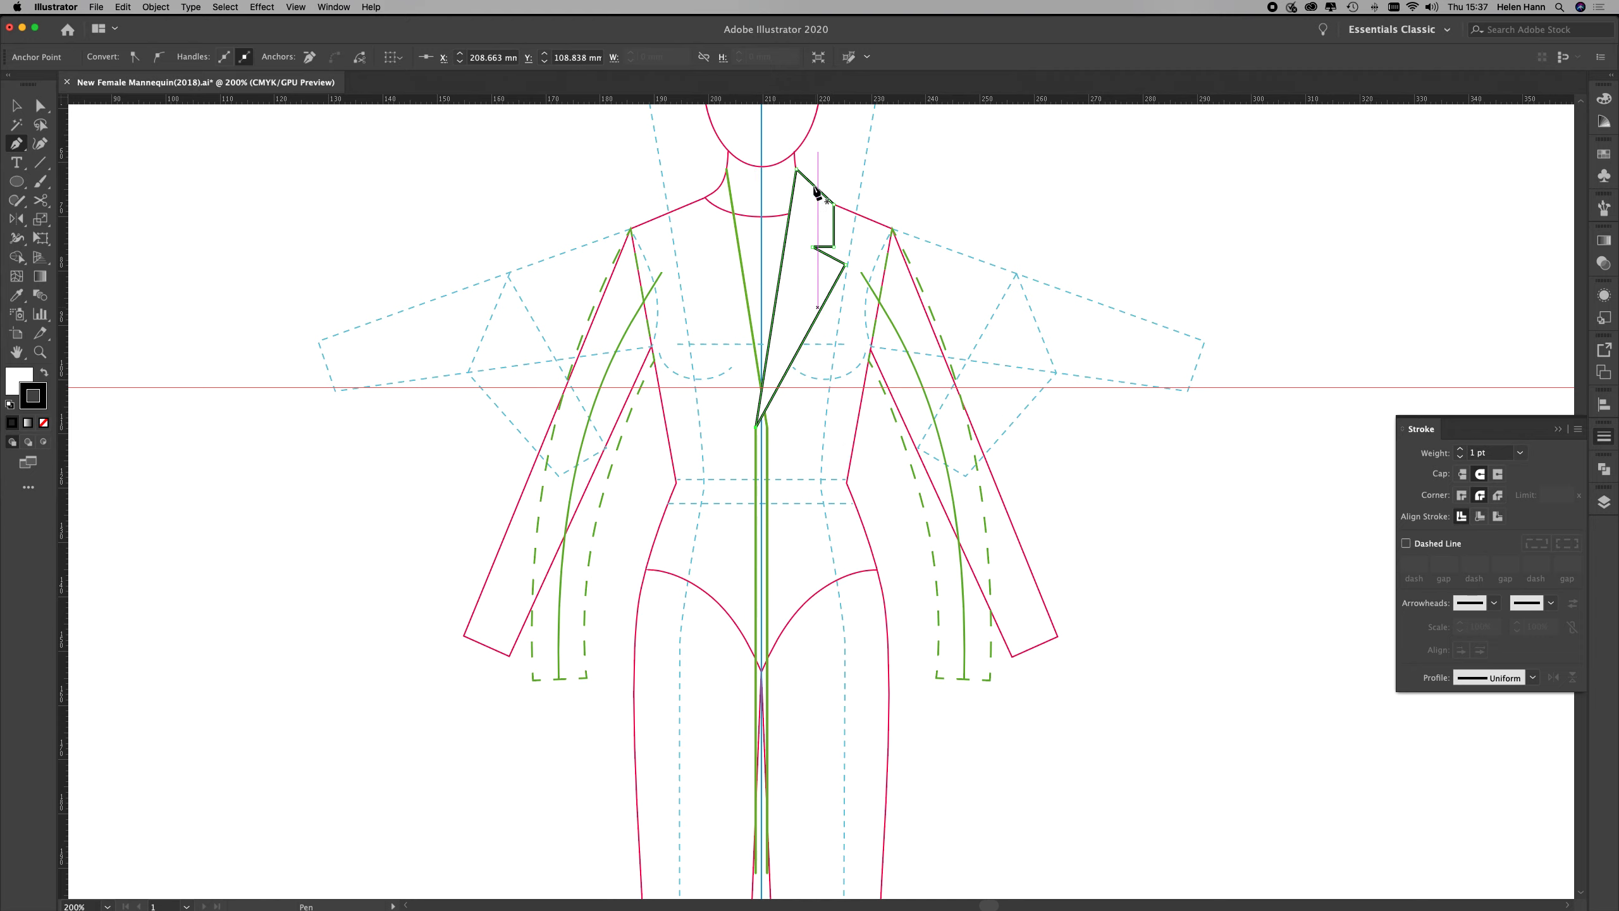
Bend the outline's straight roll line, collar top edge, lapel outer edge and collar end into gentle curves using the Anchor Point tool
{"action": "key", "text": "z"}
{"action": "left_click_drag", "start_coordinate": [787, 258], "coordinate": [741, 420]}
{"action": "key", "text": "space"}
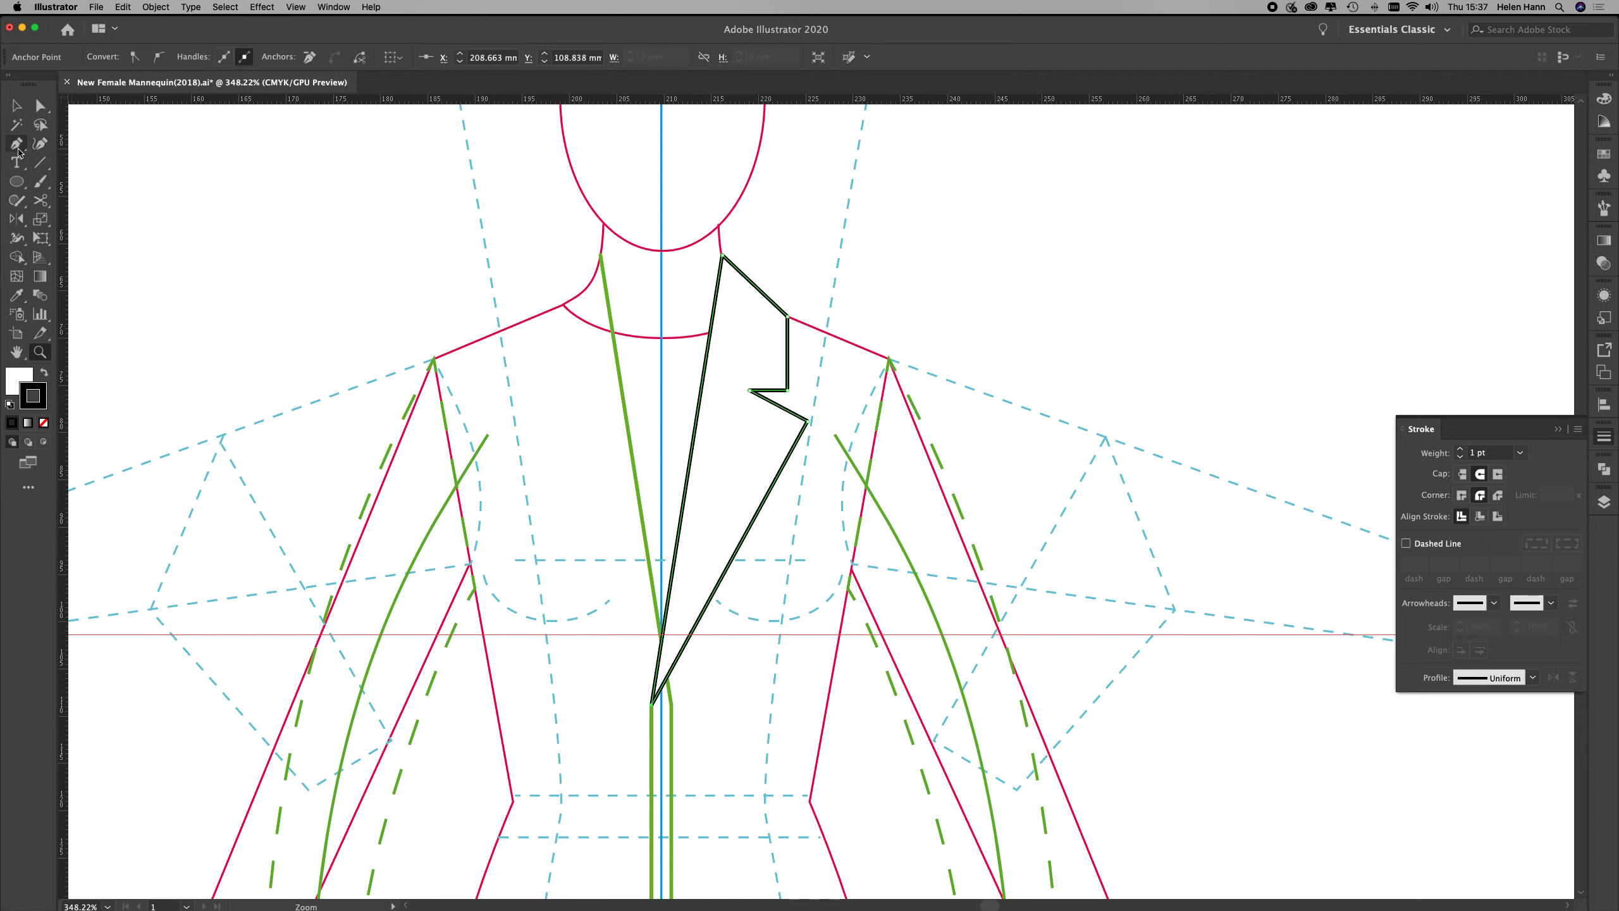
{"action": "left_click_drag", "start_coordinate": [16, 143], "coordinate": [76, 200]}
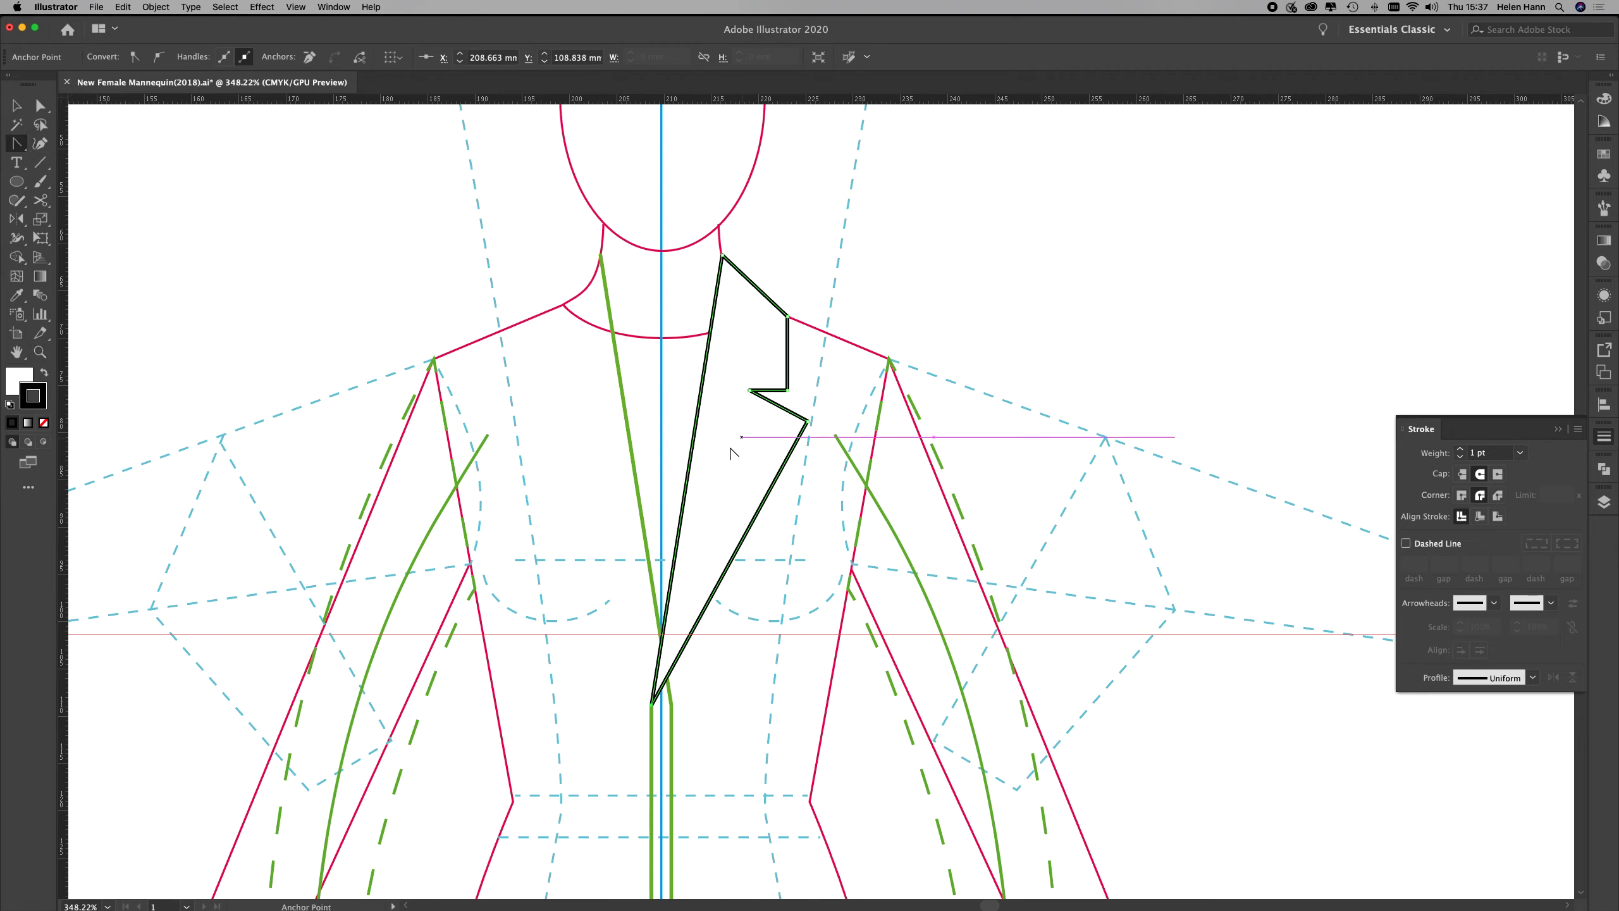
{"action": "left_click_drag", "start_coordinate": [708, 365], "coordinate": [719, 362]}
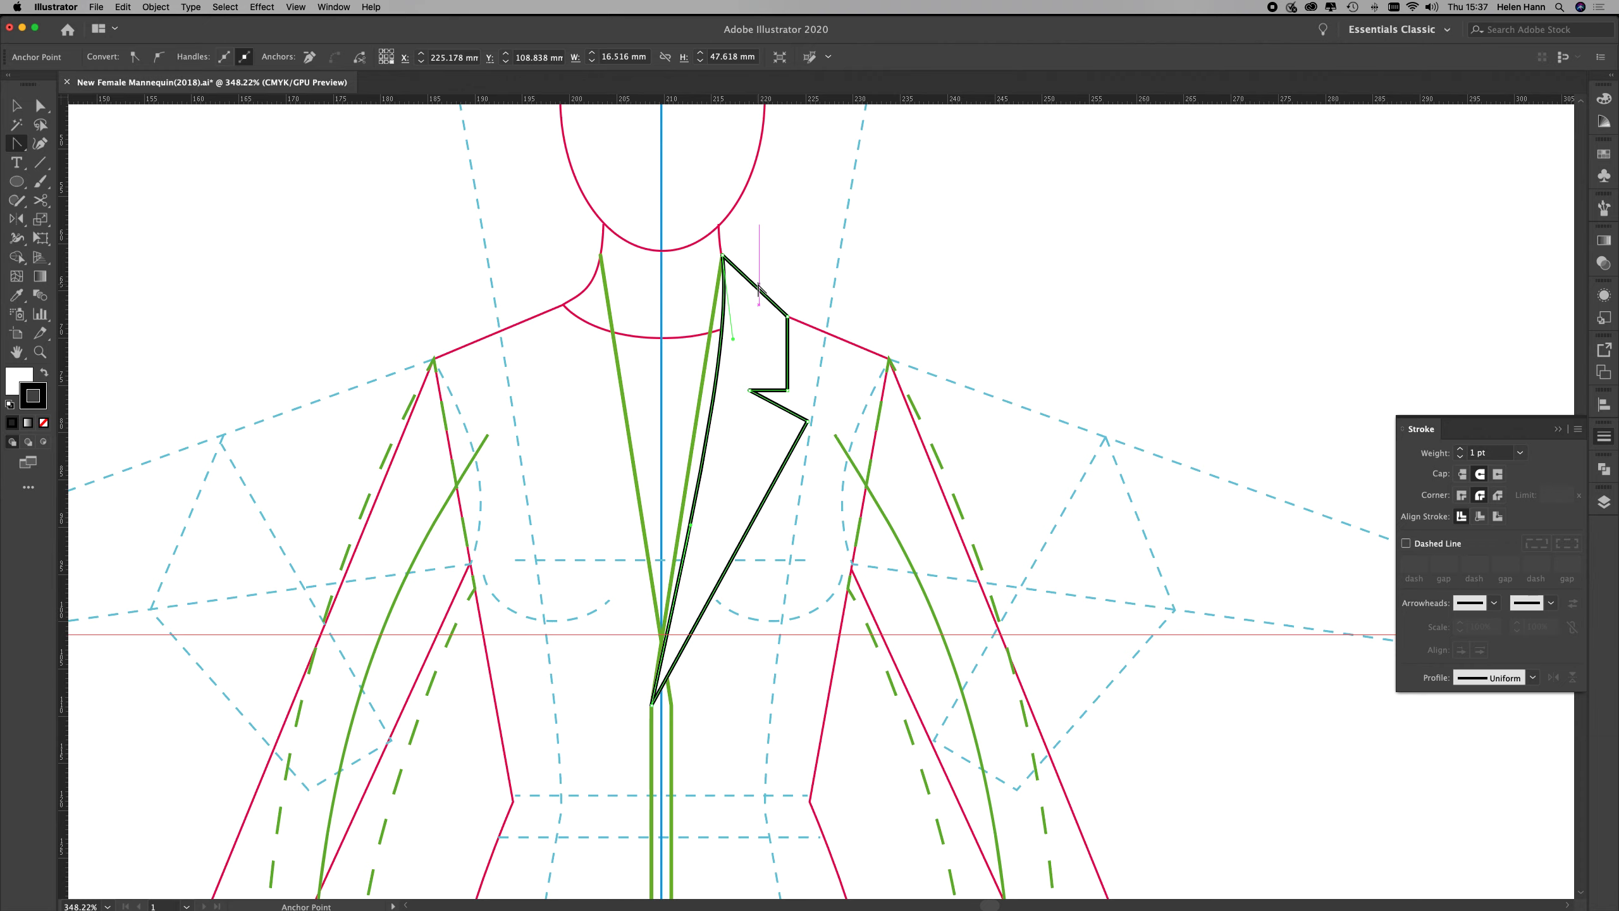
{"action": "left_click", "coordinate": [740, 267]}
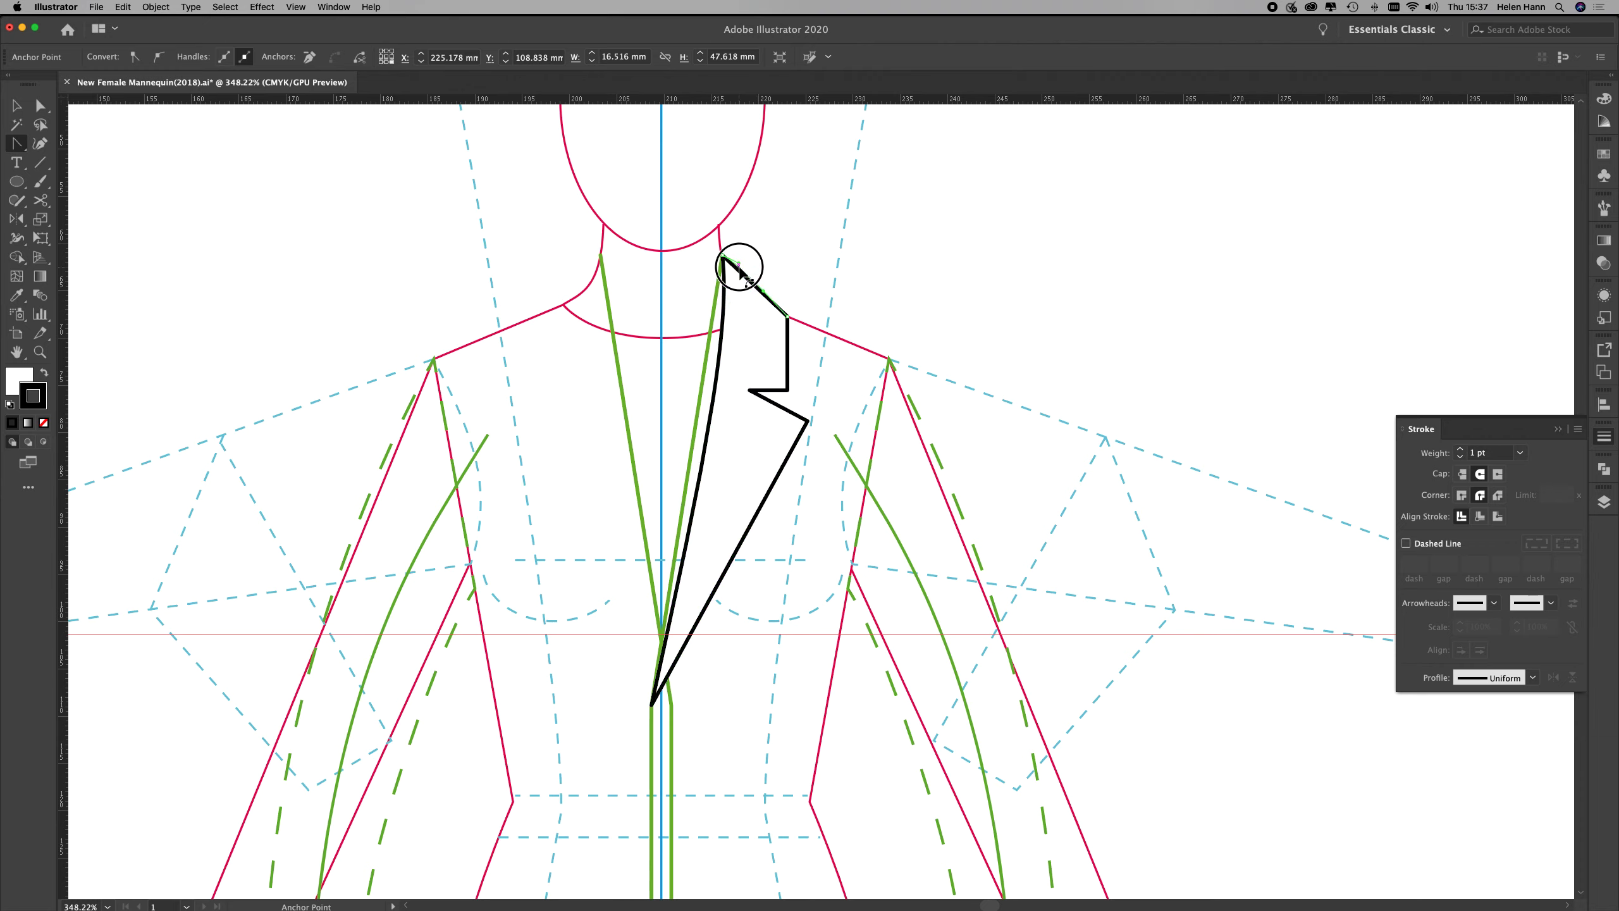
{"action": "left_click_drag", "start_coordinate": [741, 267], "coordinate": [766, 298]}
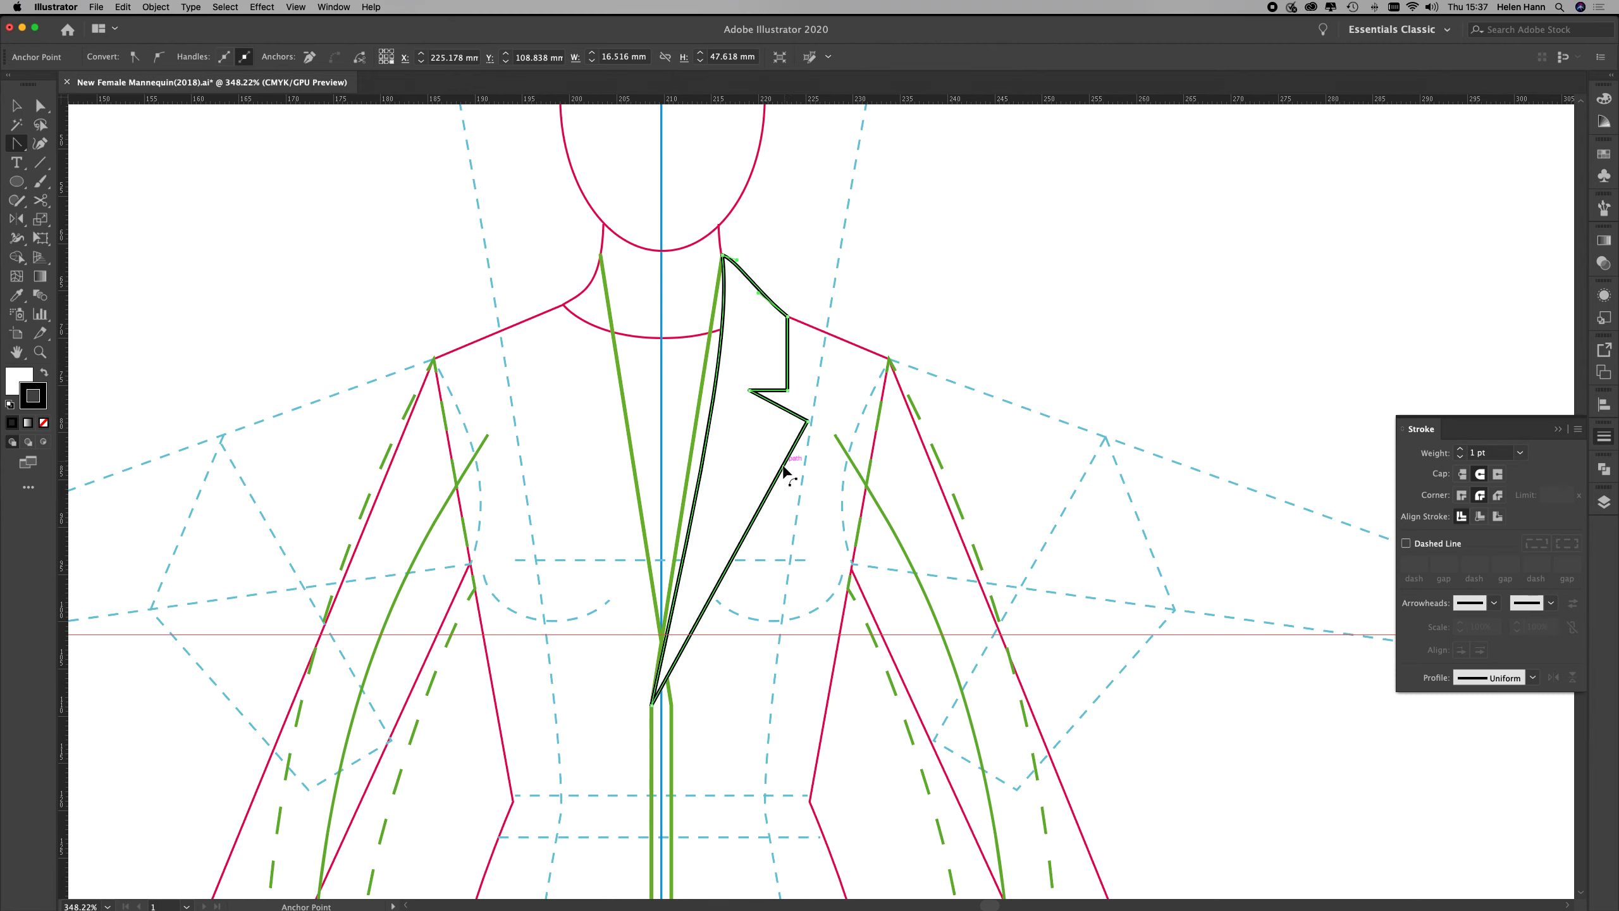
{"action": "left_click_drag", "start_coordinate": [779, 486], "coordinate": [785, 492]}
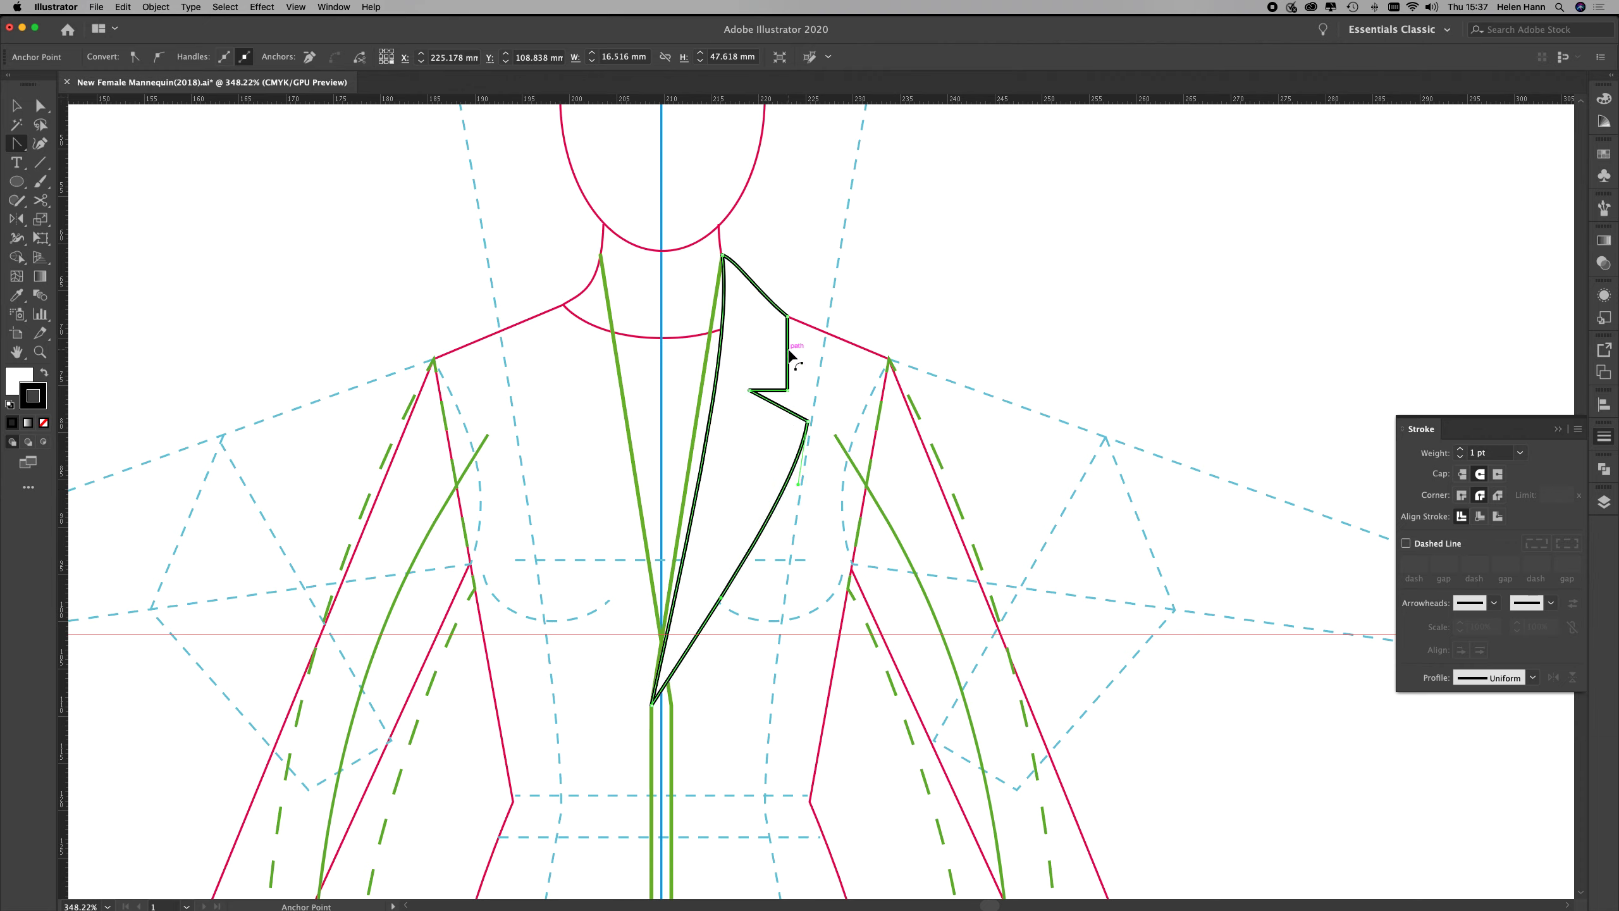
{"action": "left_click_drag", "start_coordinate": [790, 348], "coordinate": [795, 355]}
Round the lapel tip by about 1.7 mm and the collar's lower outer corner by about 1.6 mm
{"action": "key", "text": "a"}
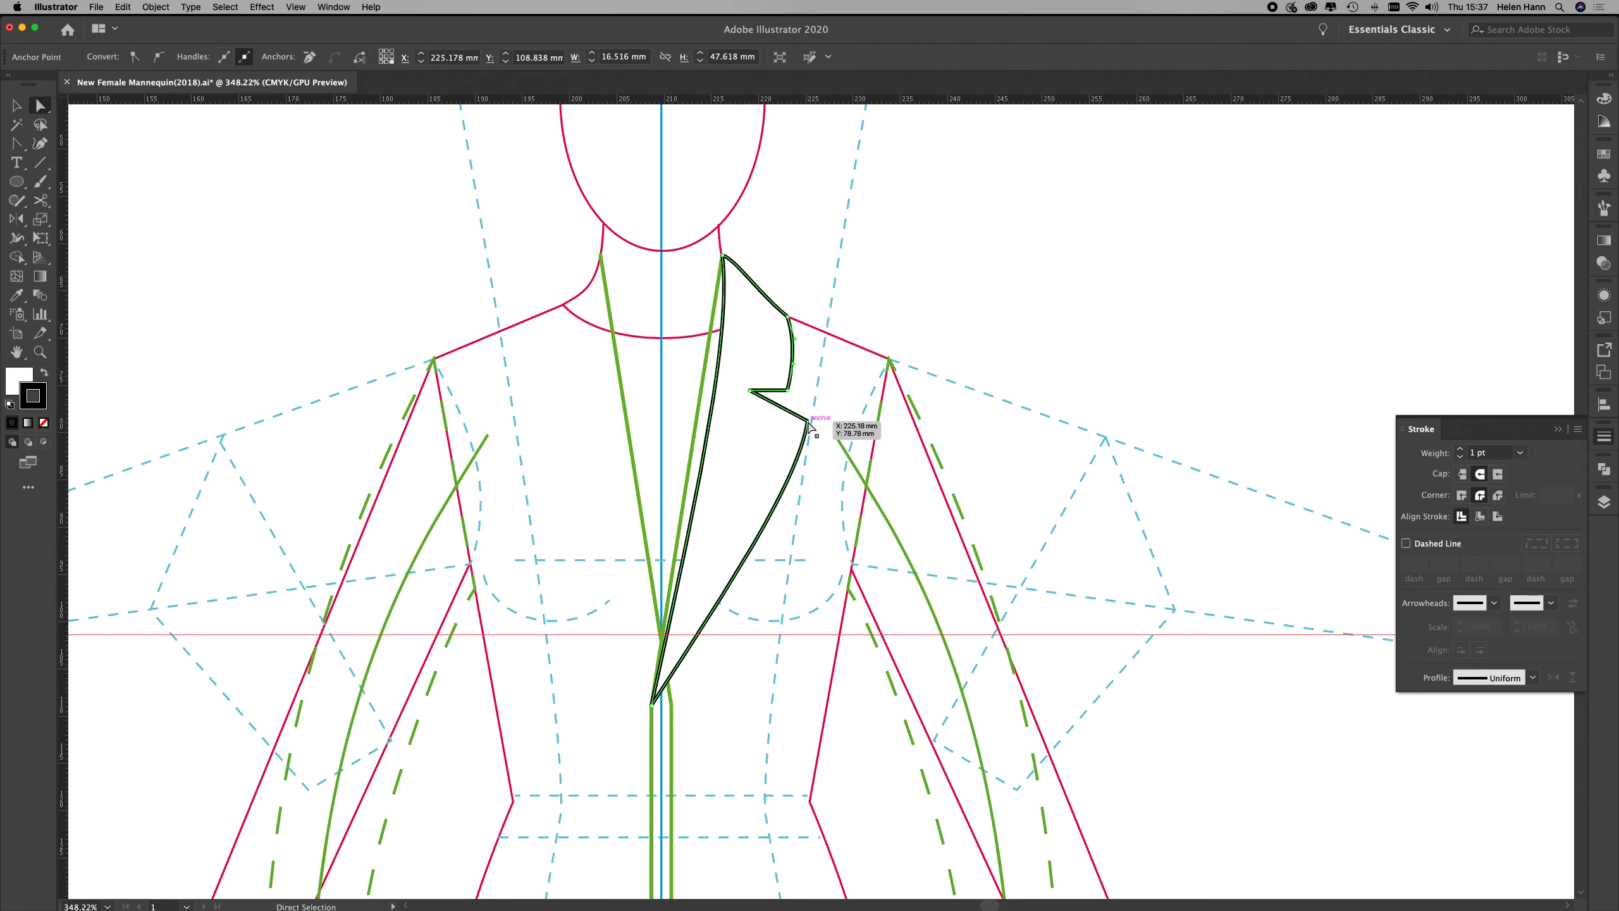
{"action": "left_click_drag", "start_coordinate": [808, 422], "coordinate": [793, 443]}
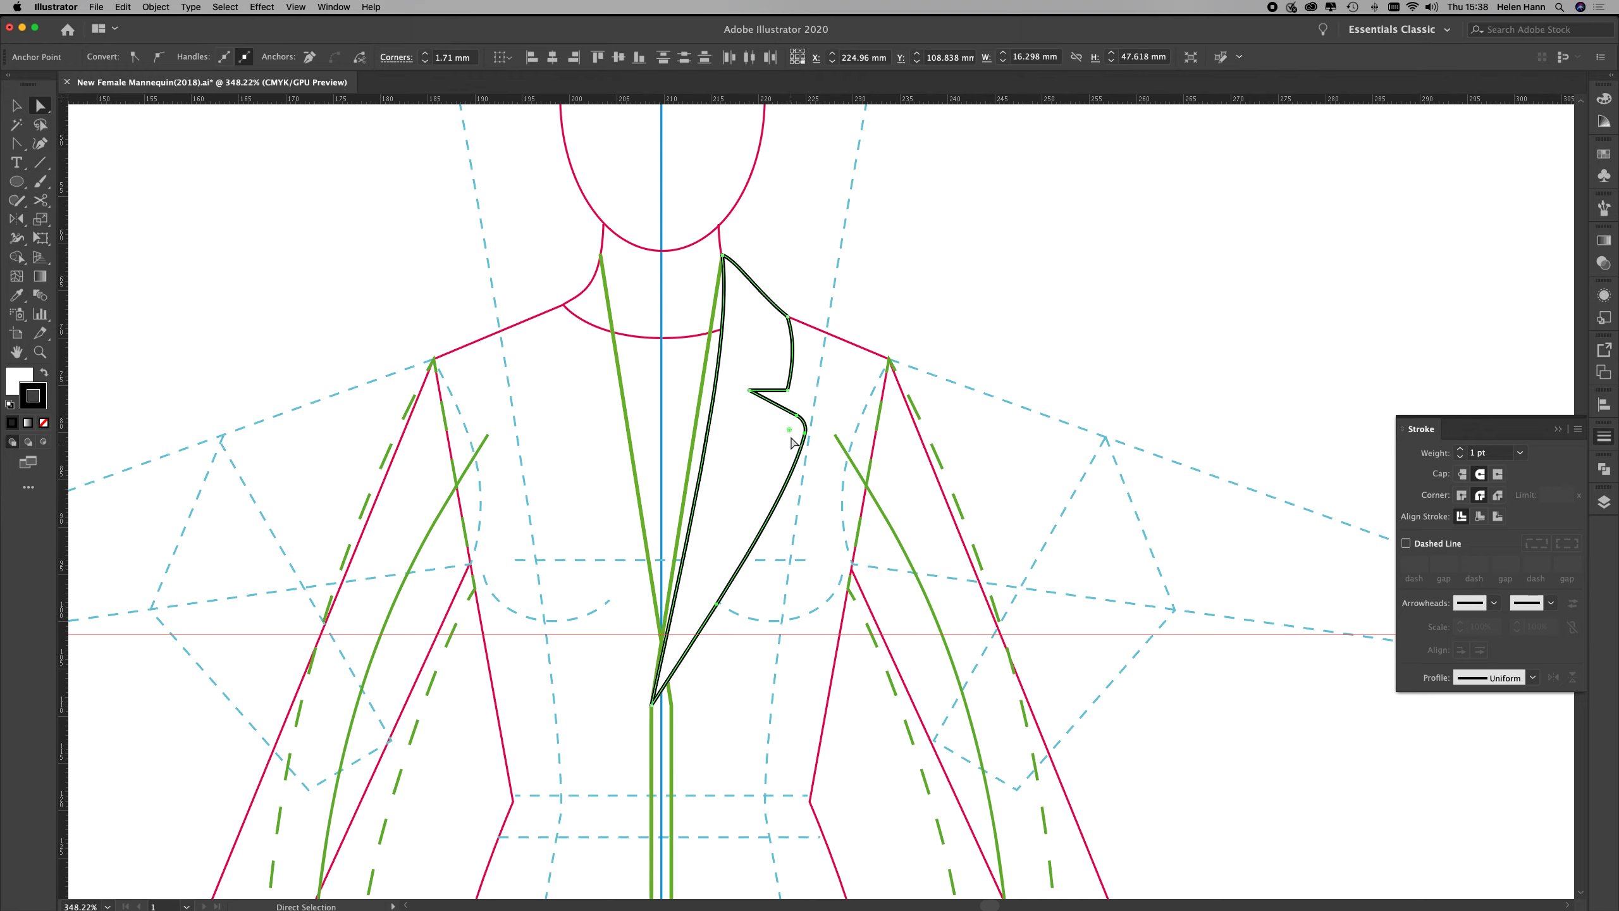
{"action": "left_click", "coordinate": [788, 389]}
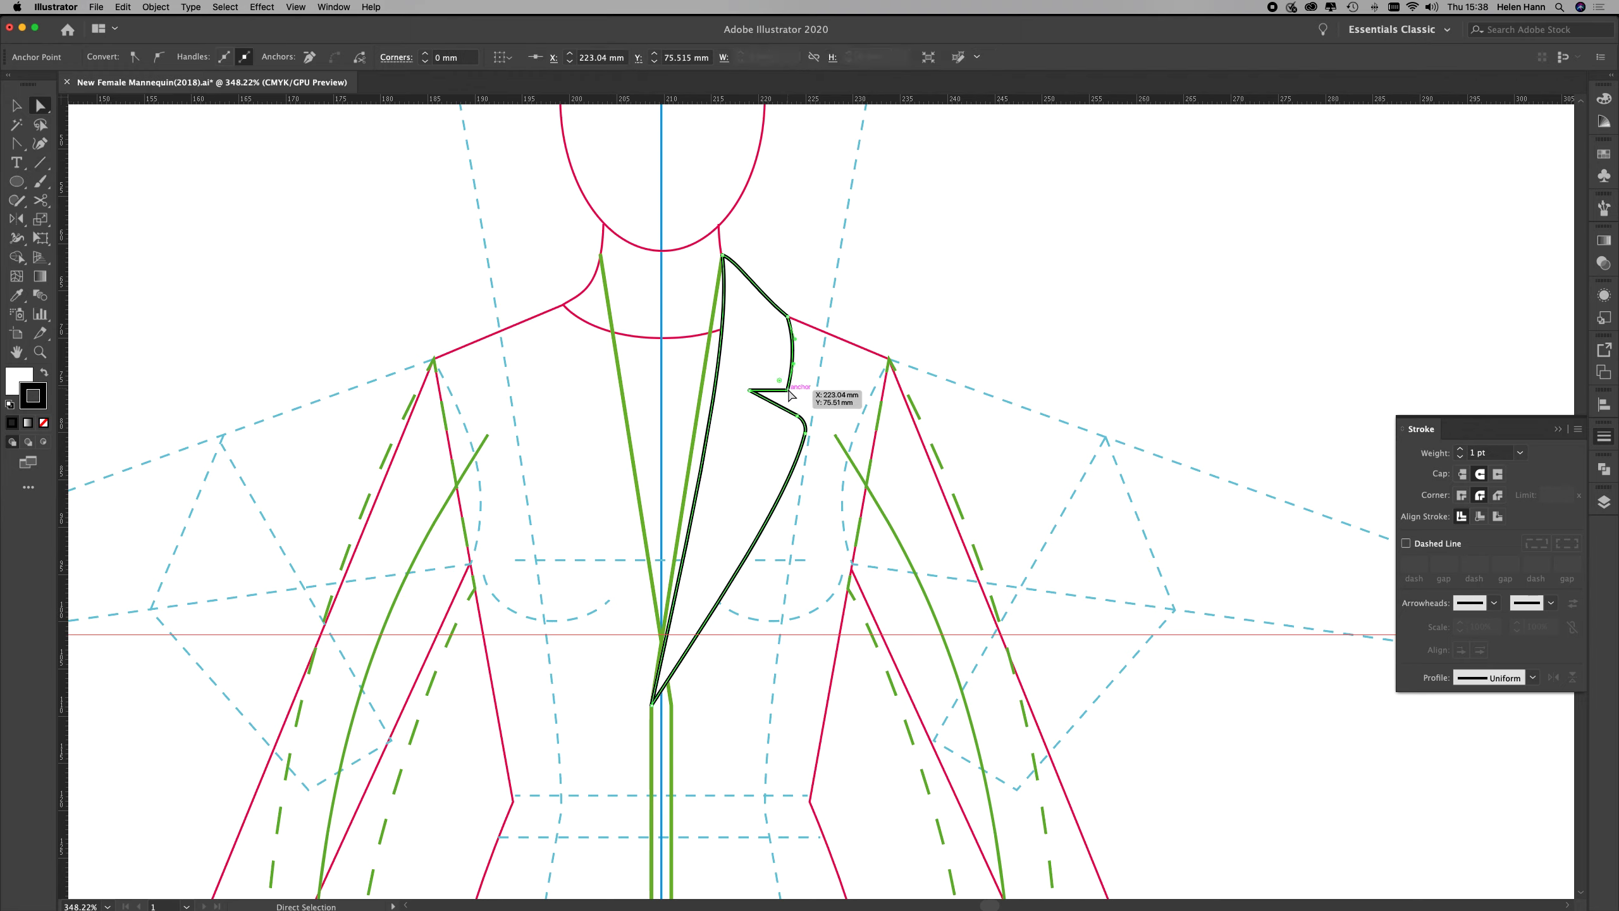
{"action": "left_click", "coordinate": [782, 383]}
{"action": "left_click_drag", "start_coordinate": [782, 382], "coordinate": [767, 361]}
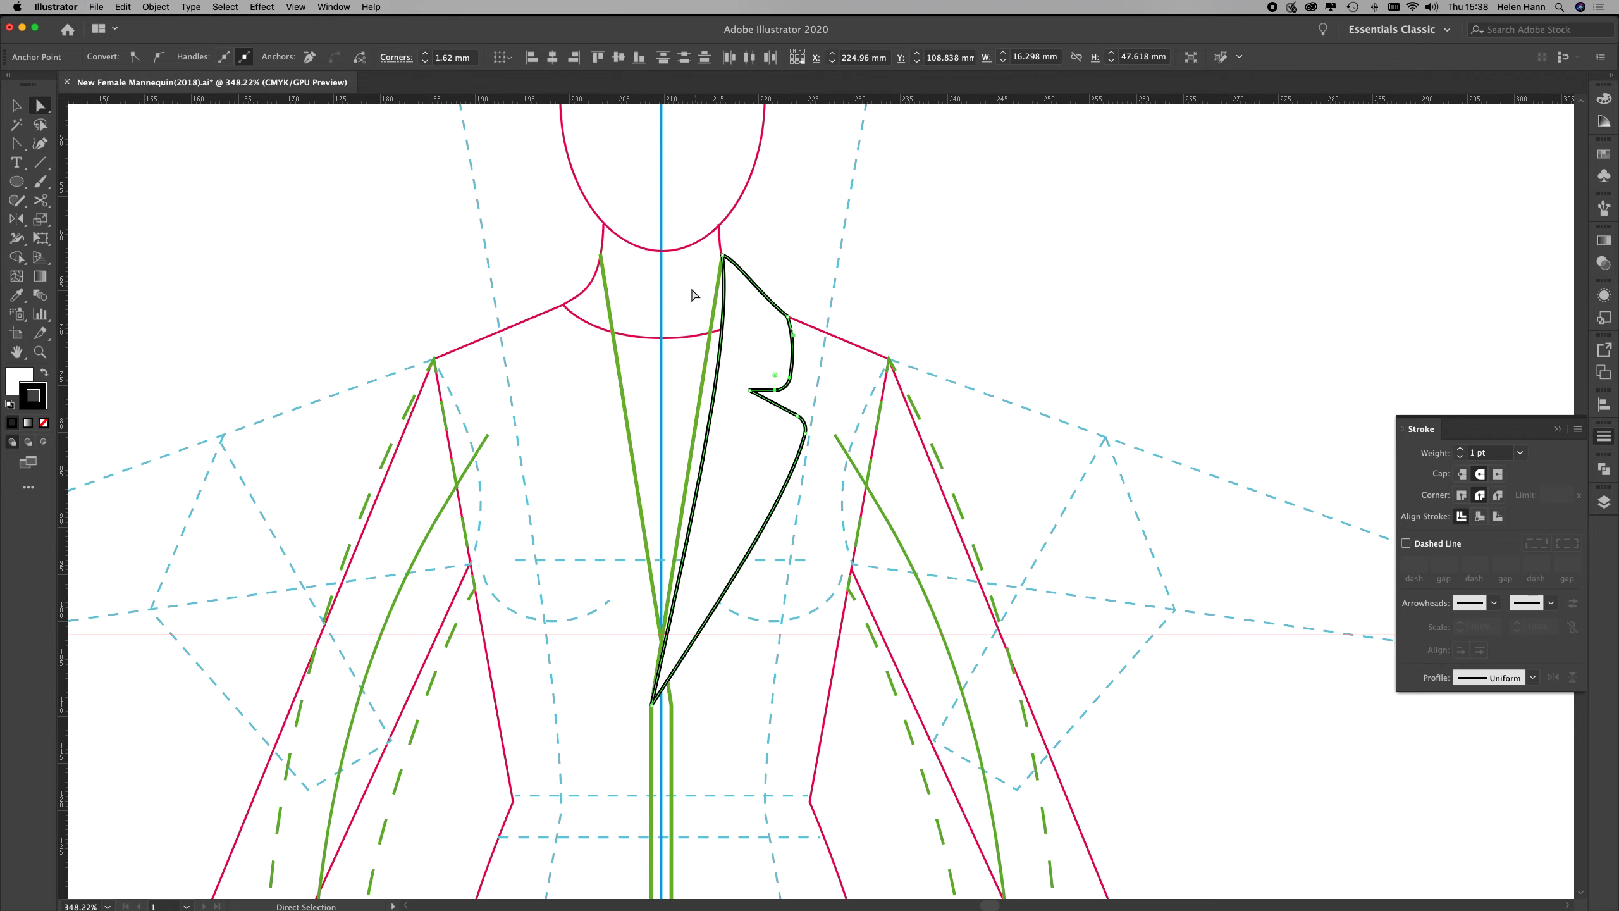
Reshape the collar's top edge between the neck and the shoulder line into a softer curve with the Anchor Point tool
{"action": "left_click", "coordinate": [19, 144]}
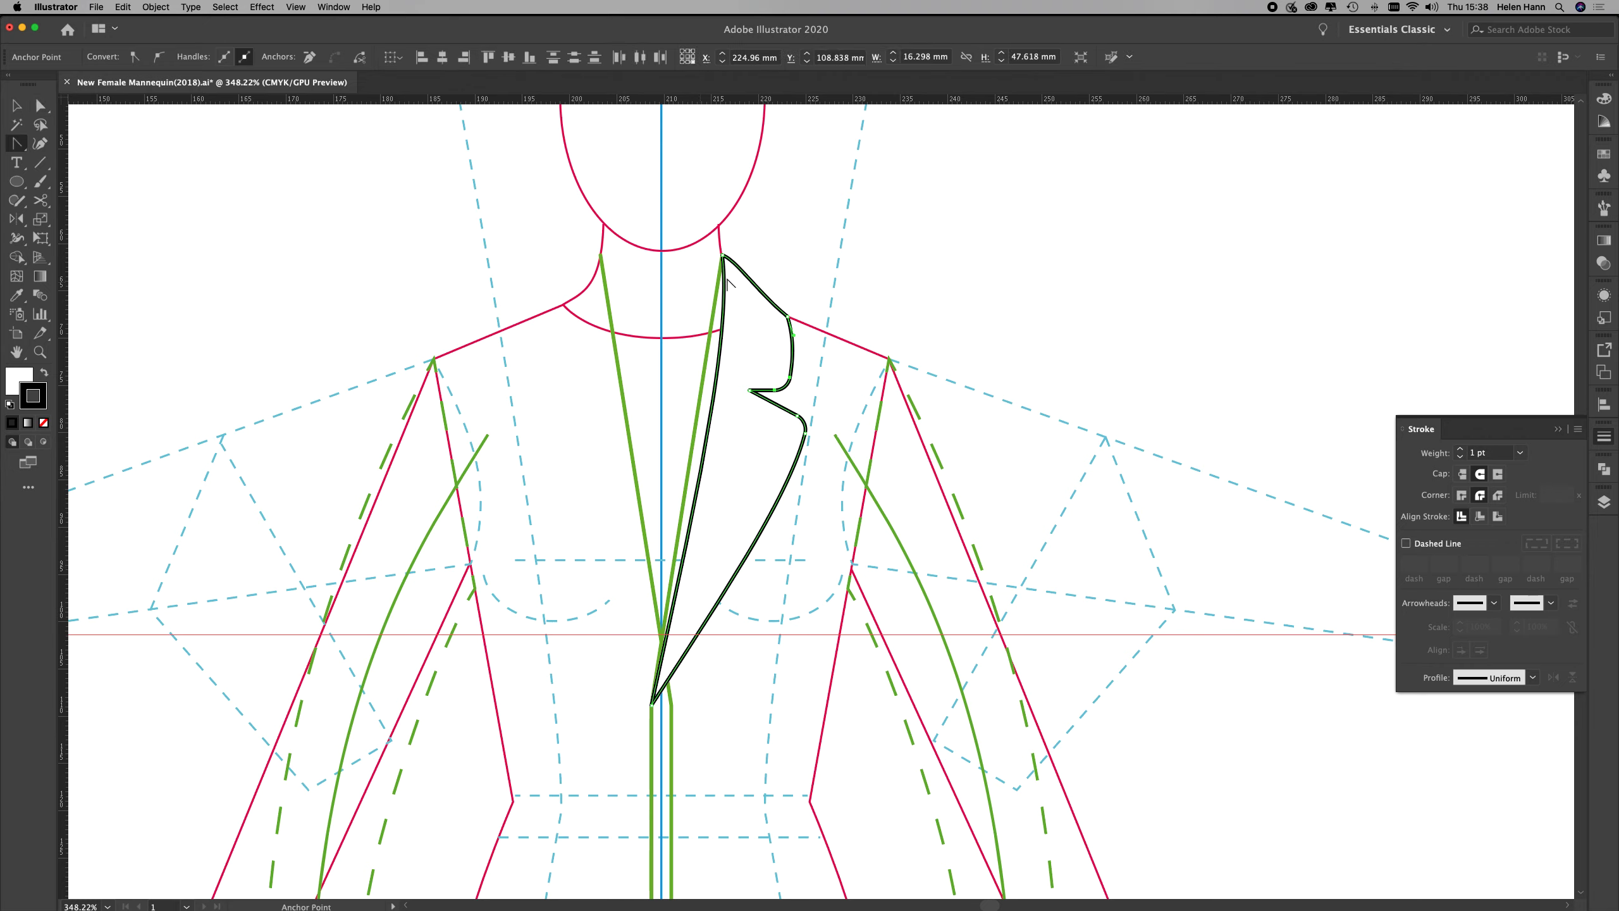
{"action": "left_click", "coordinate": [749, 277]}
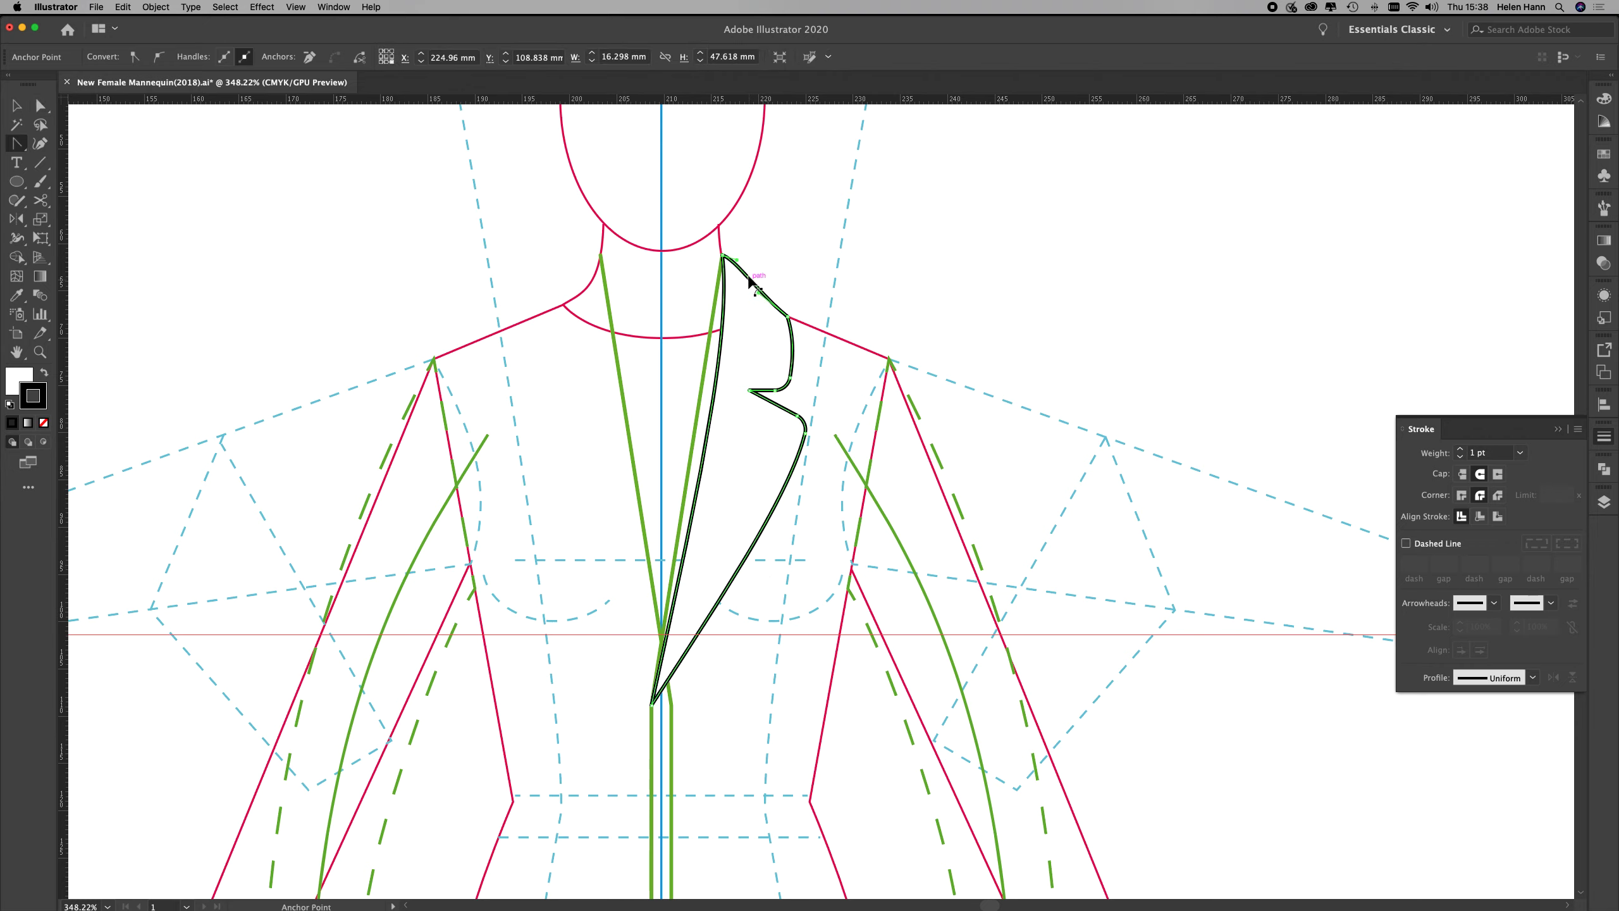
{"action": "left_click_drag", "start_coordinate": [760, 298], "coordinate": [748, 271]}
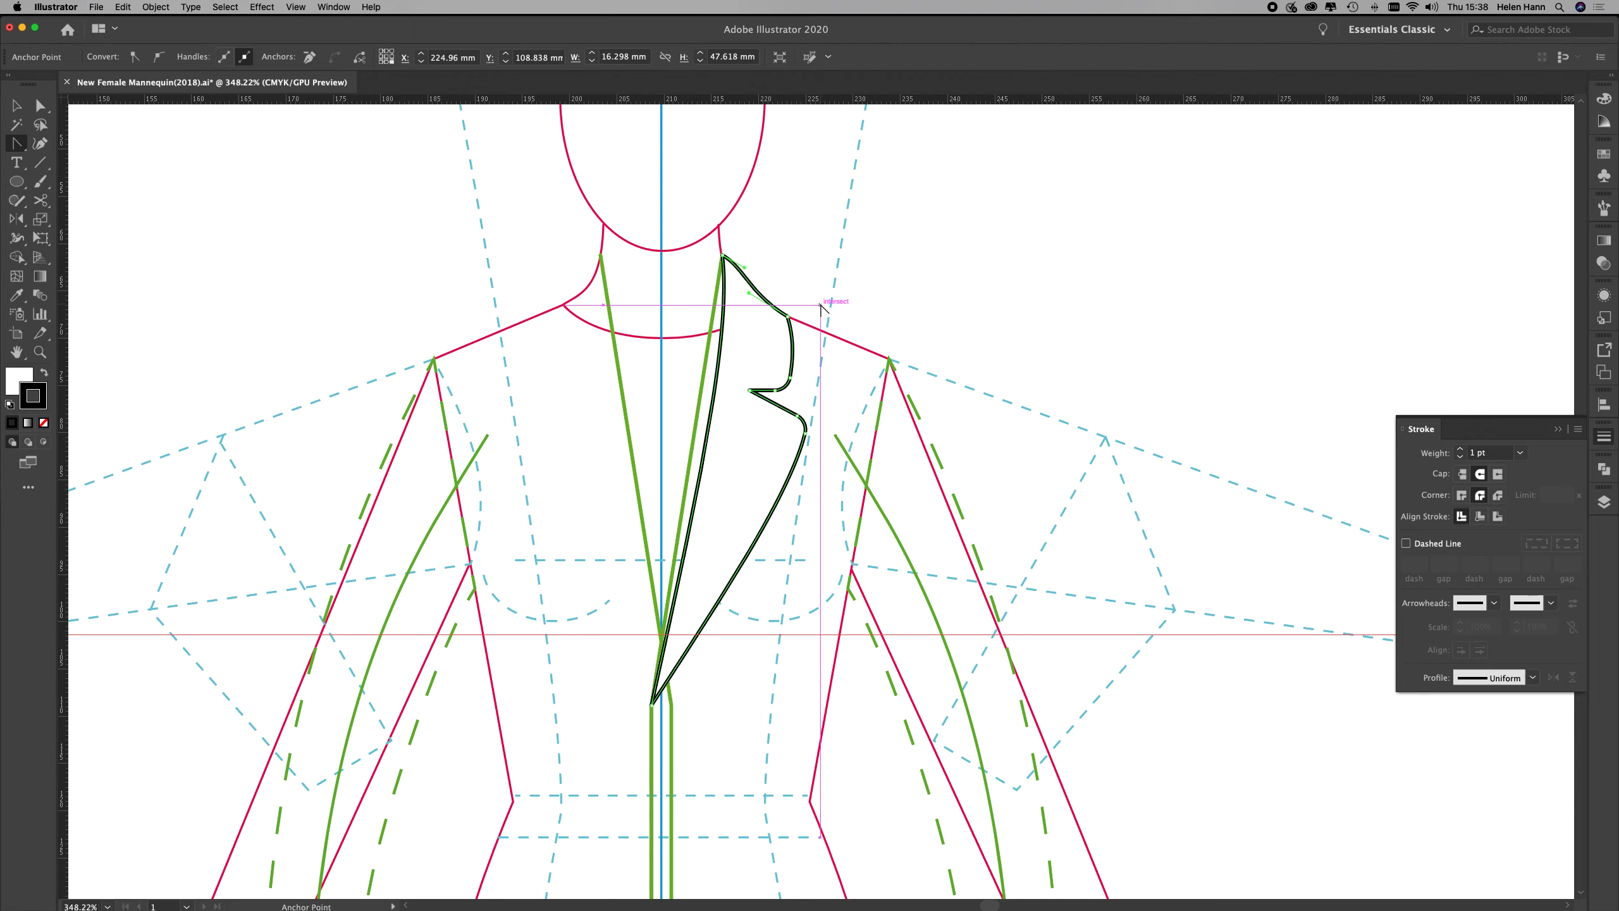
{"action": "left_click_drag", "start_coordinate": [744, 290], "coordinate": [751, 291]}
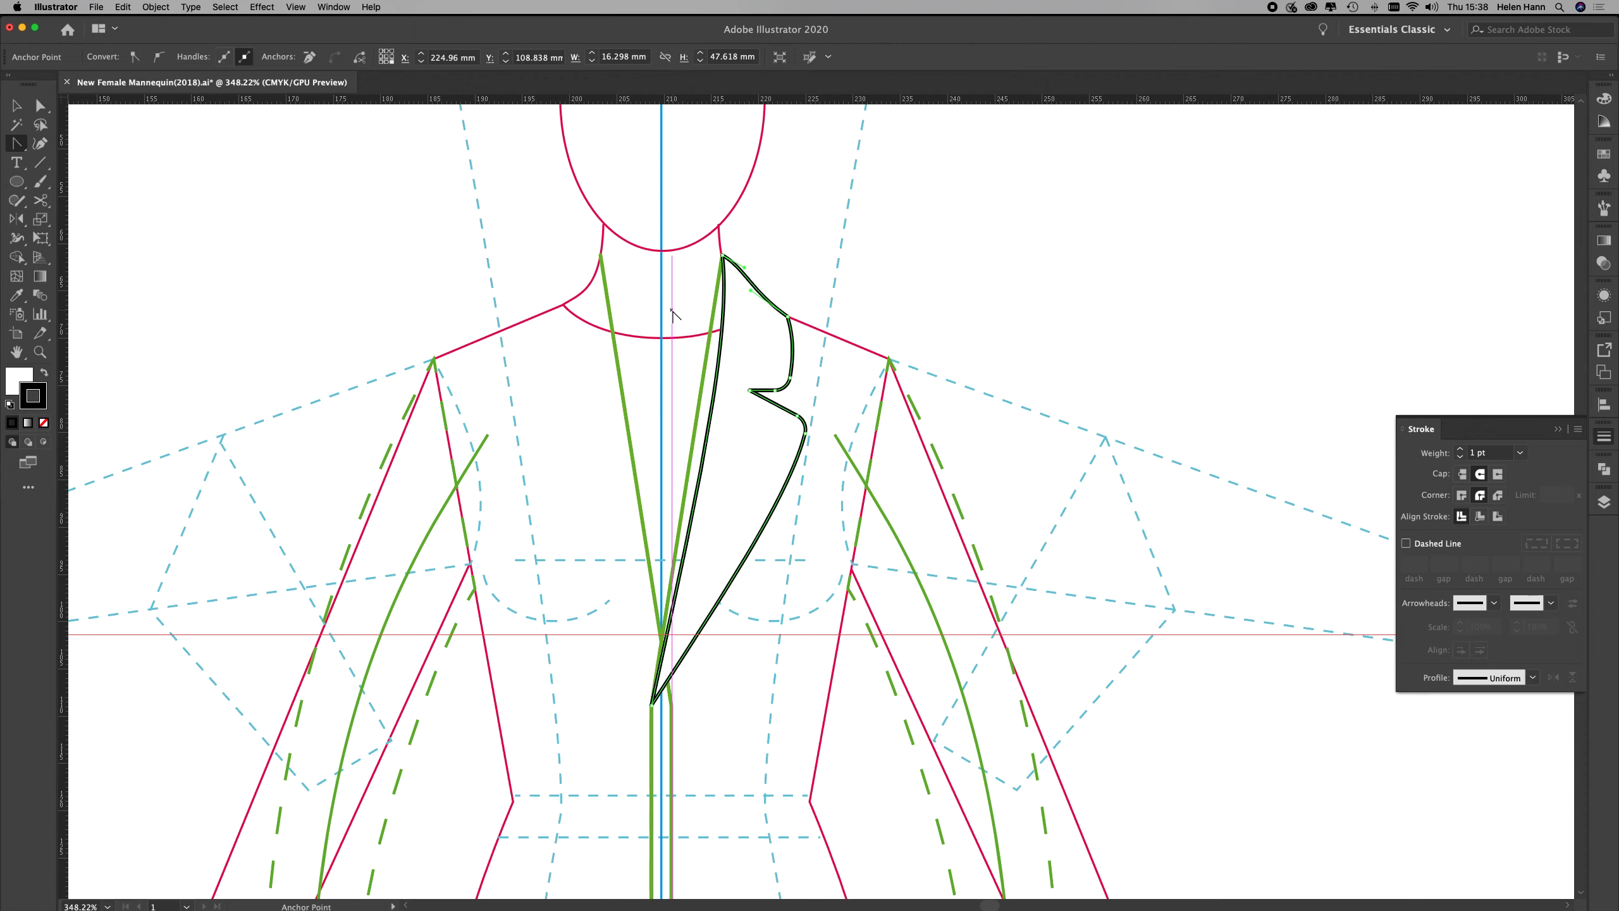
{"action": "left_click", "coordinate": [41, 107]}
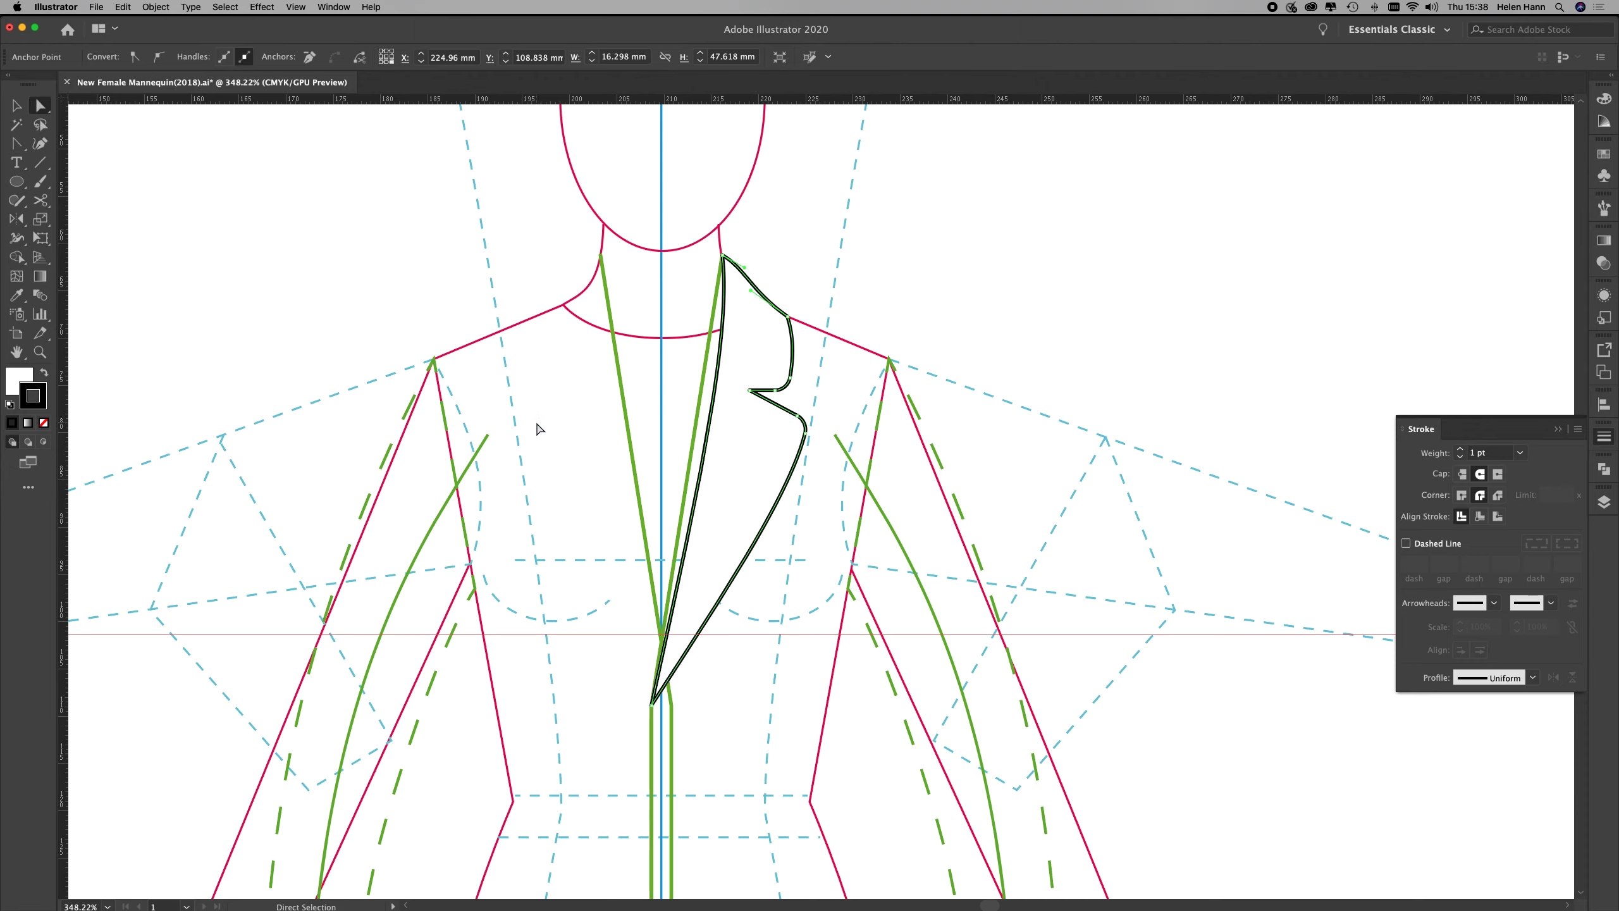
{"action": "left_click", "coordinate": [775, 507]}
{"action": "left_click", "coordinate": [40, 353]}
{"action": "left_click_drag", "start_coordinate": [752, 403], "coordinate": [954, 496]}
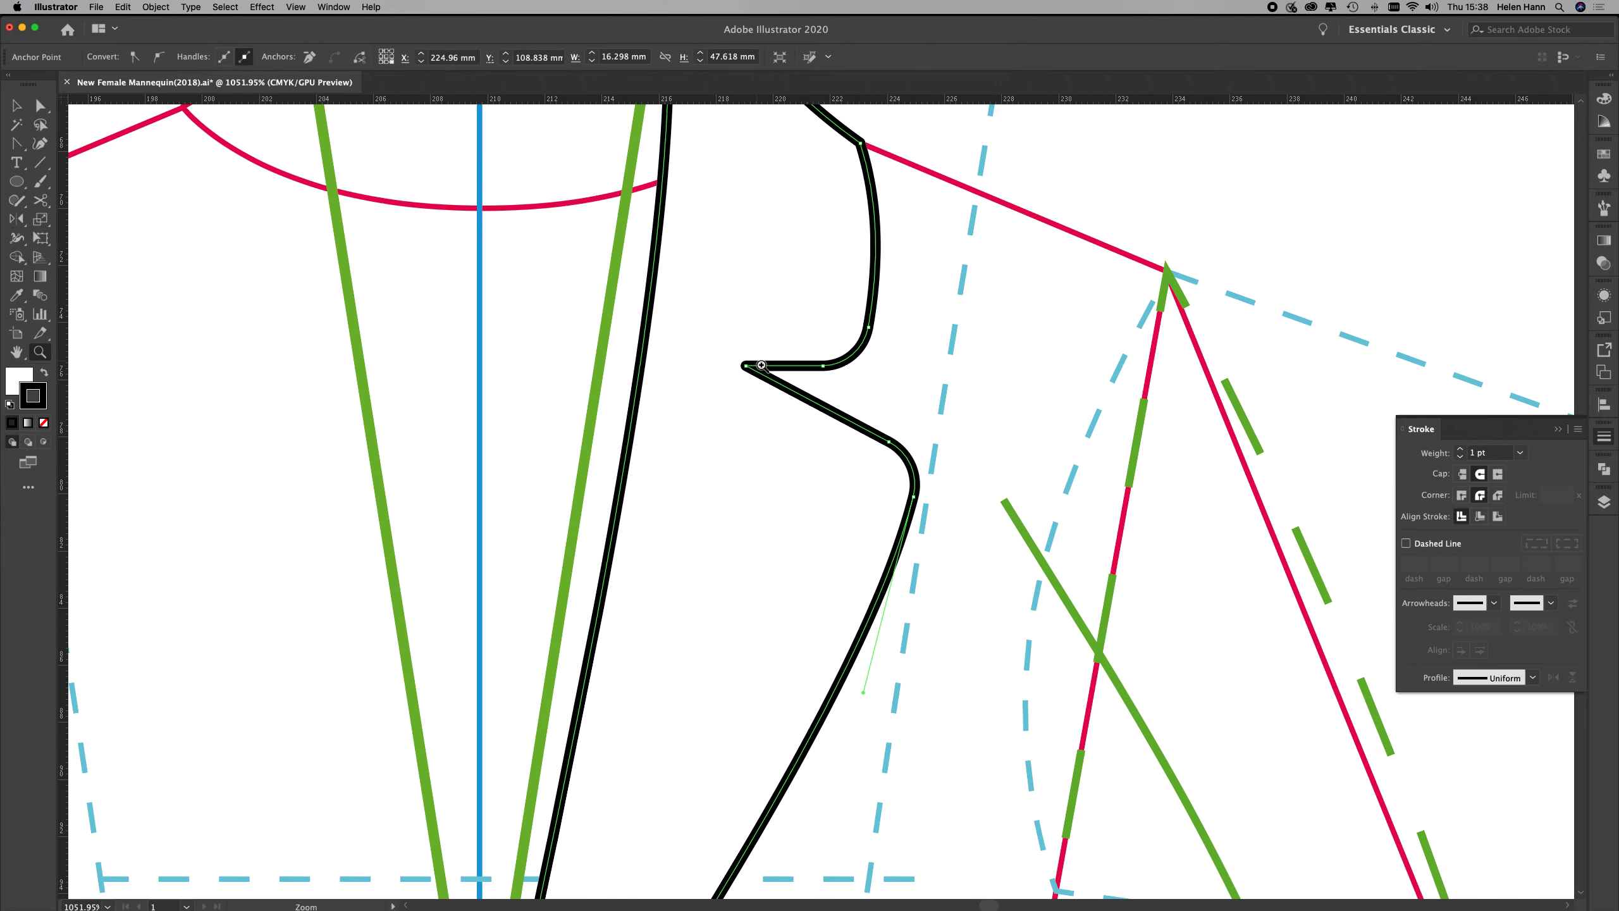
{"action": "left_click", "coordinate": [17, 143]}
{"action": "left_click_drag", "start_coordinate": [17, 143], "coordinate": [63, 142]}
{"action": "left_click", "coordinate": [38, 105]}
{"action": "left_click", "coordinate": [1031, 164]}
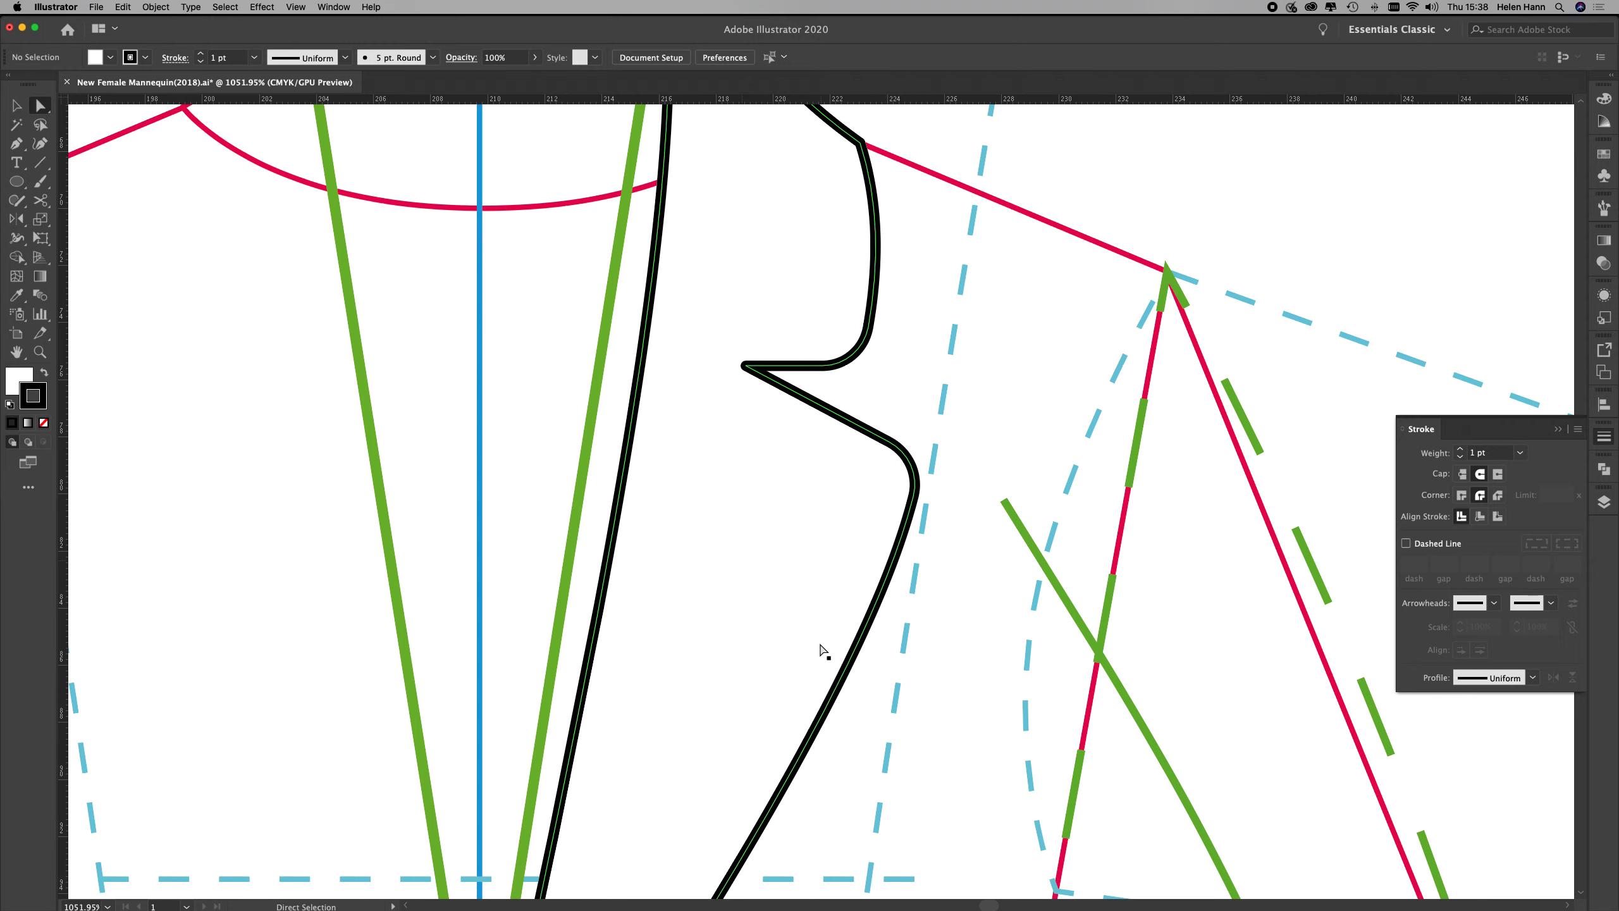
{"action": "left_click", "coordinate": [745, 367]}
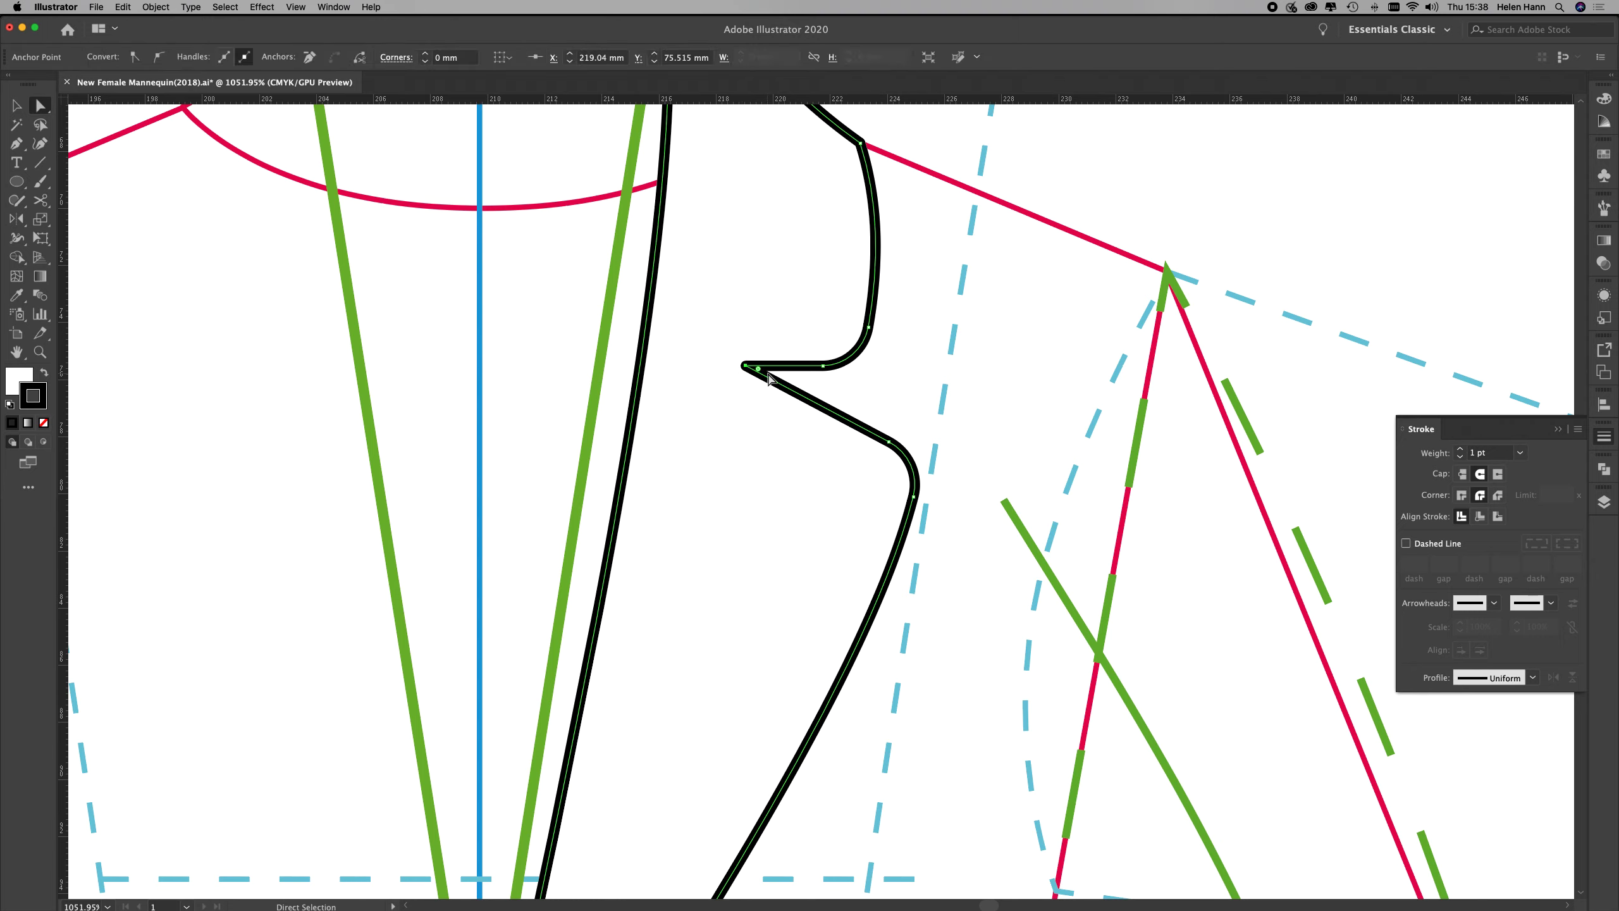
{"action": "left_click", "coordinate": [16, 142]}
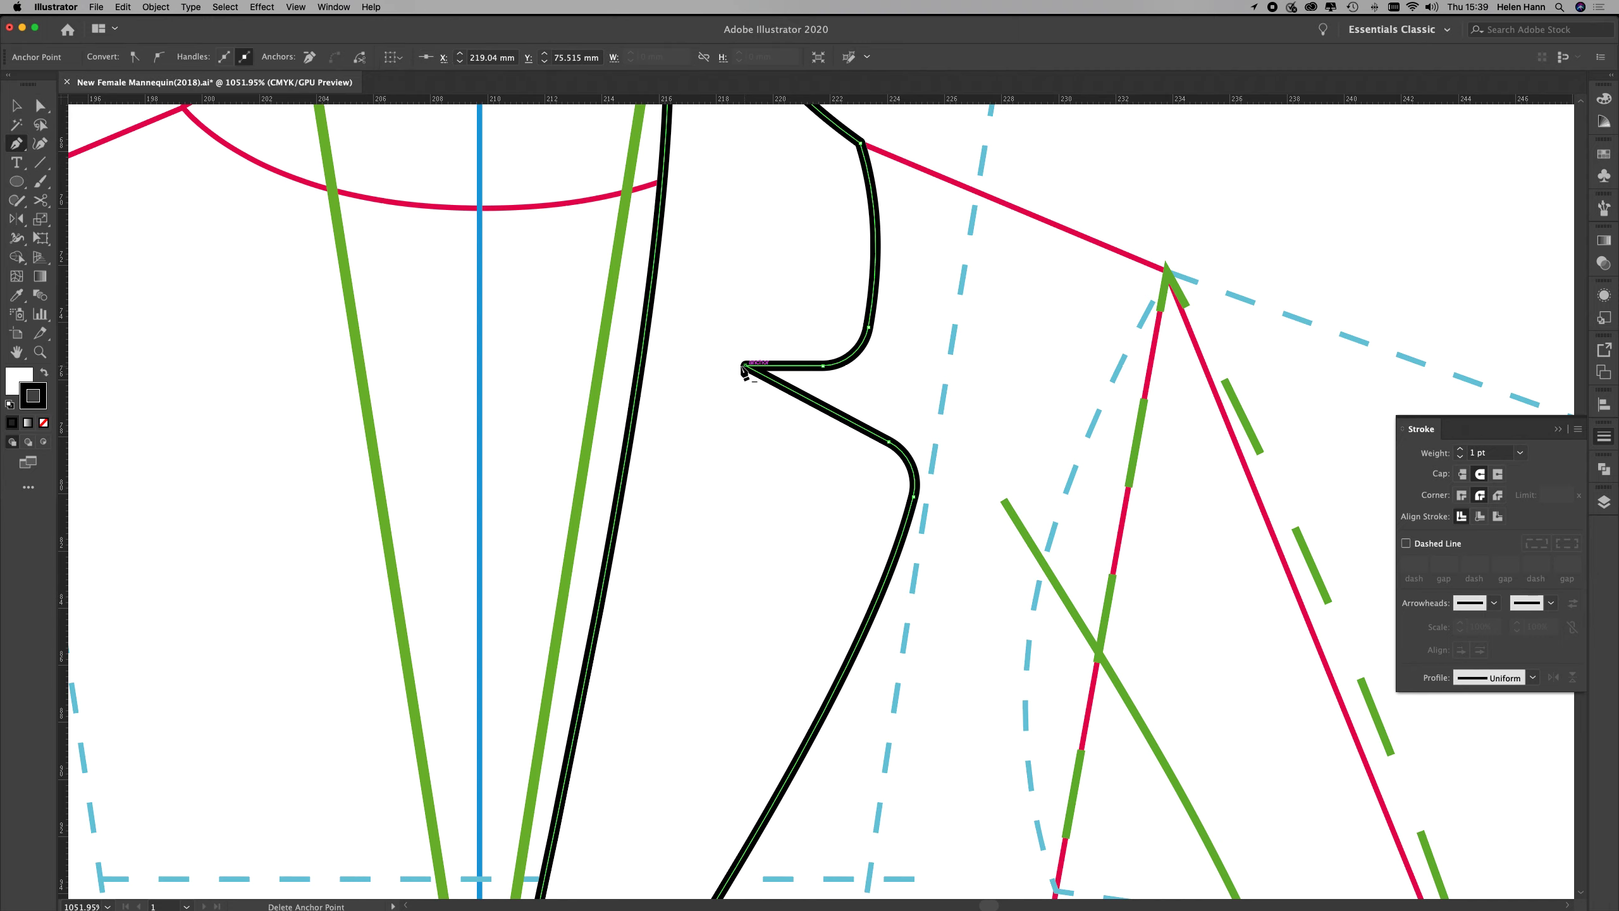
{"action": "left_click", "coordinate": [16, 105]}
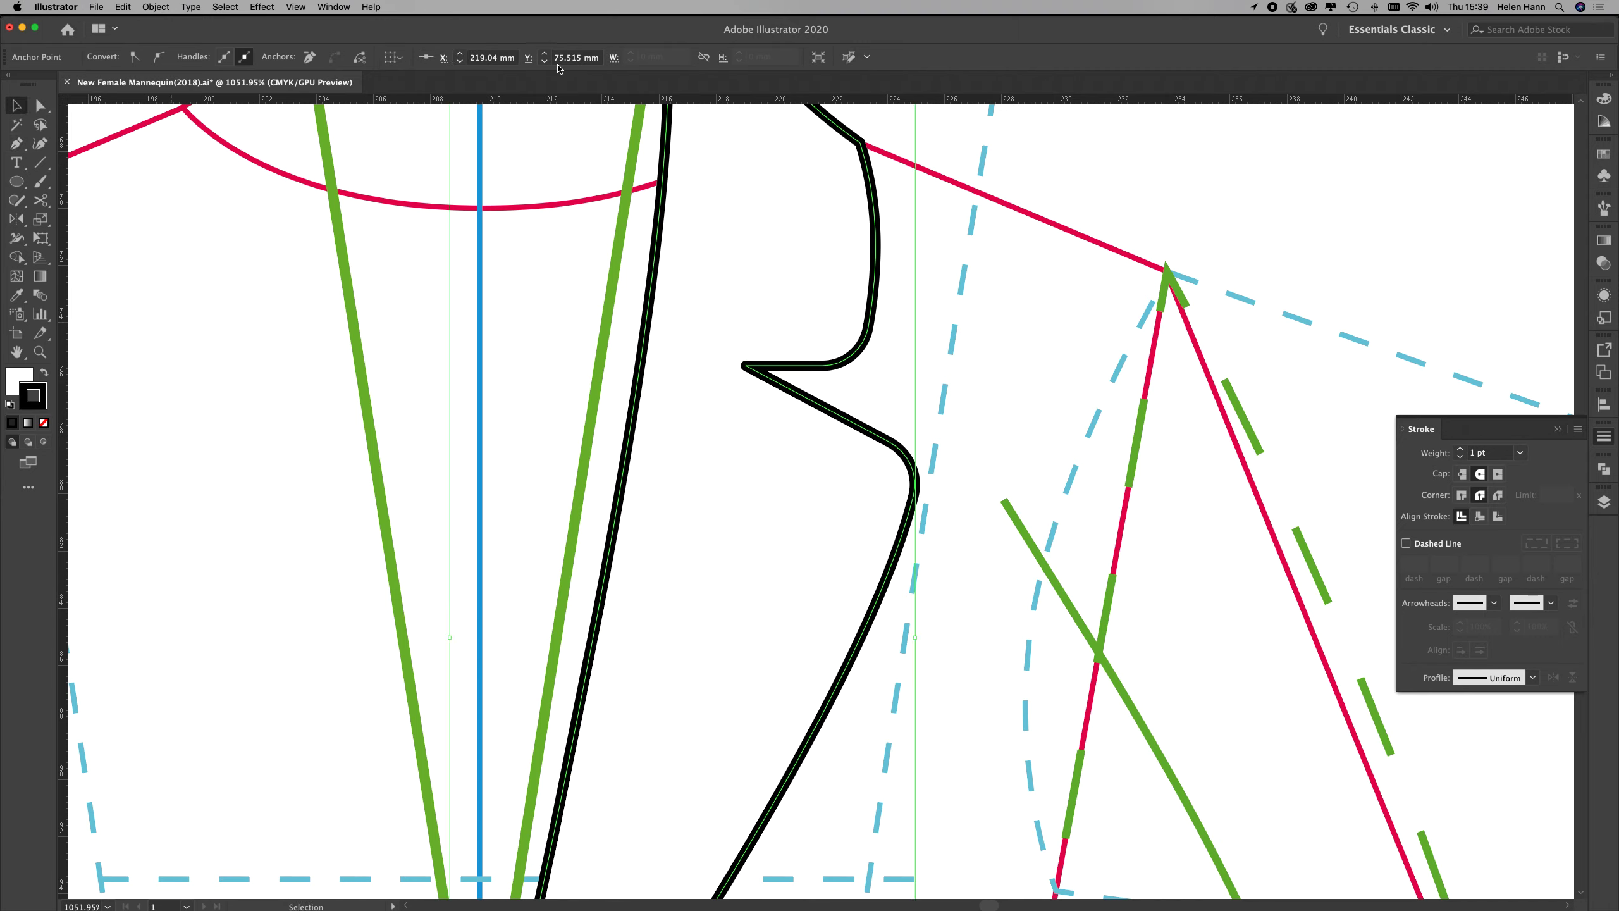
{"action": "left_click", "coordinate": [991, 163]}
Draw a separate straight seam line with the Pen tool from the inner notch point up to the lapel's roll line
{"action": "left_click", "coordinate": [15, 143]}
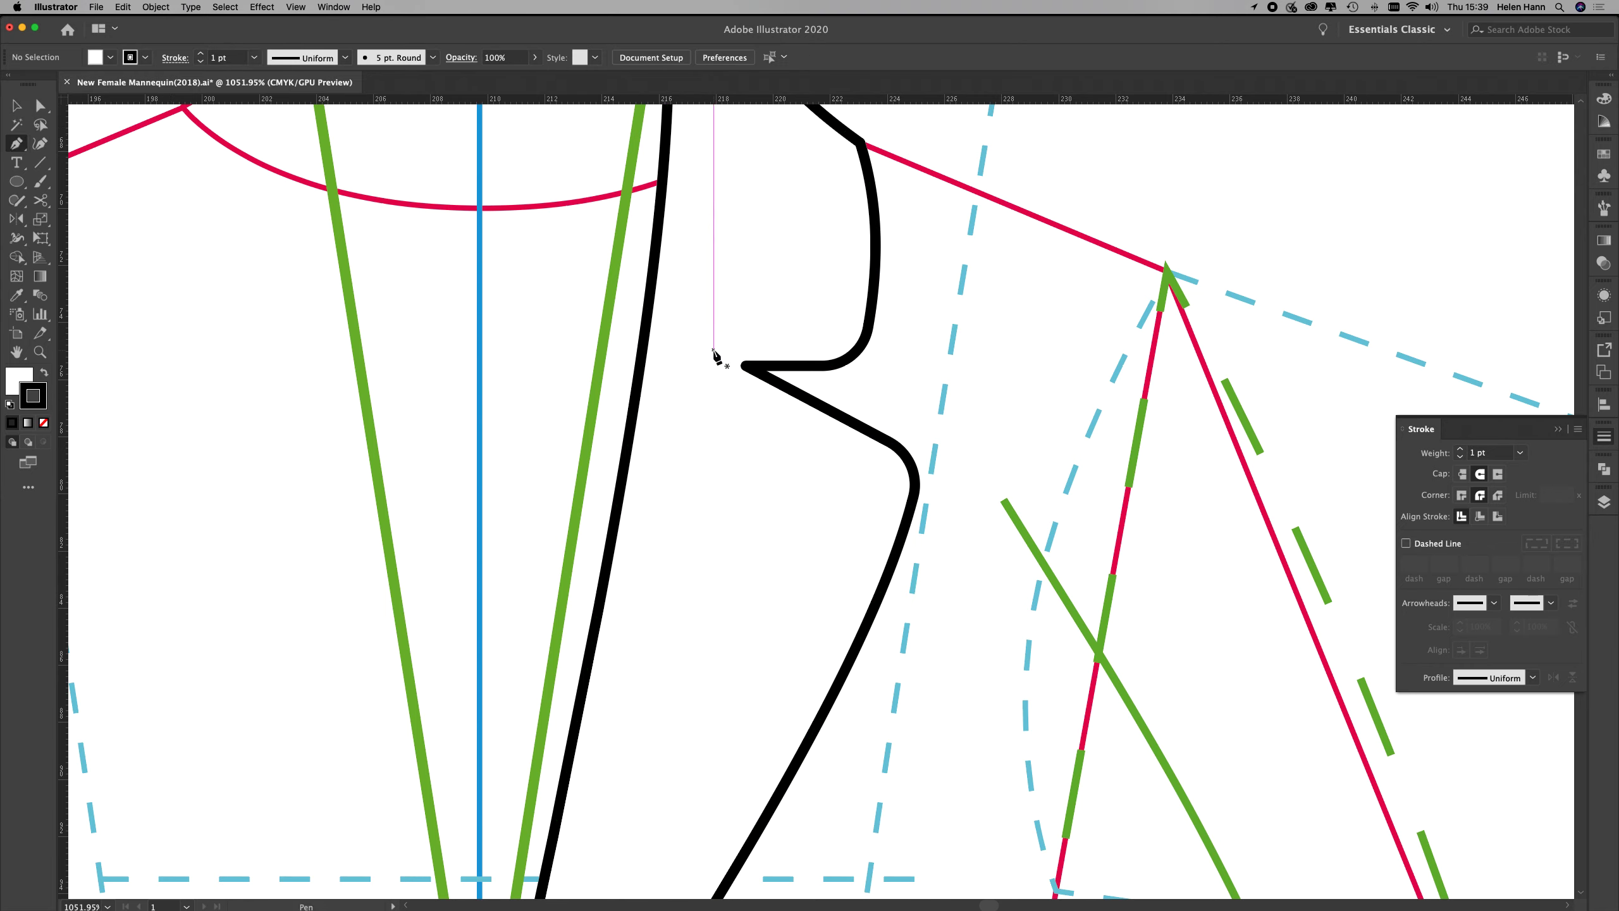
{"action": "left_click", "coordinate": [744, 365]}
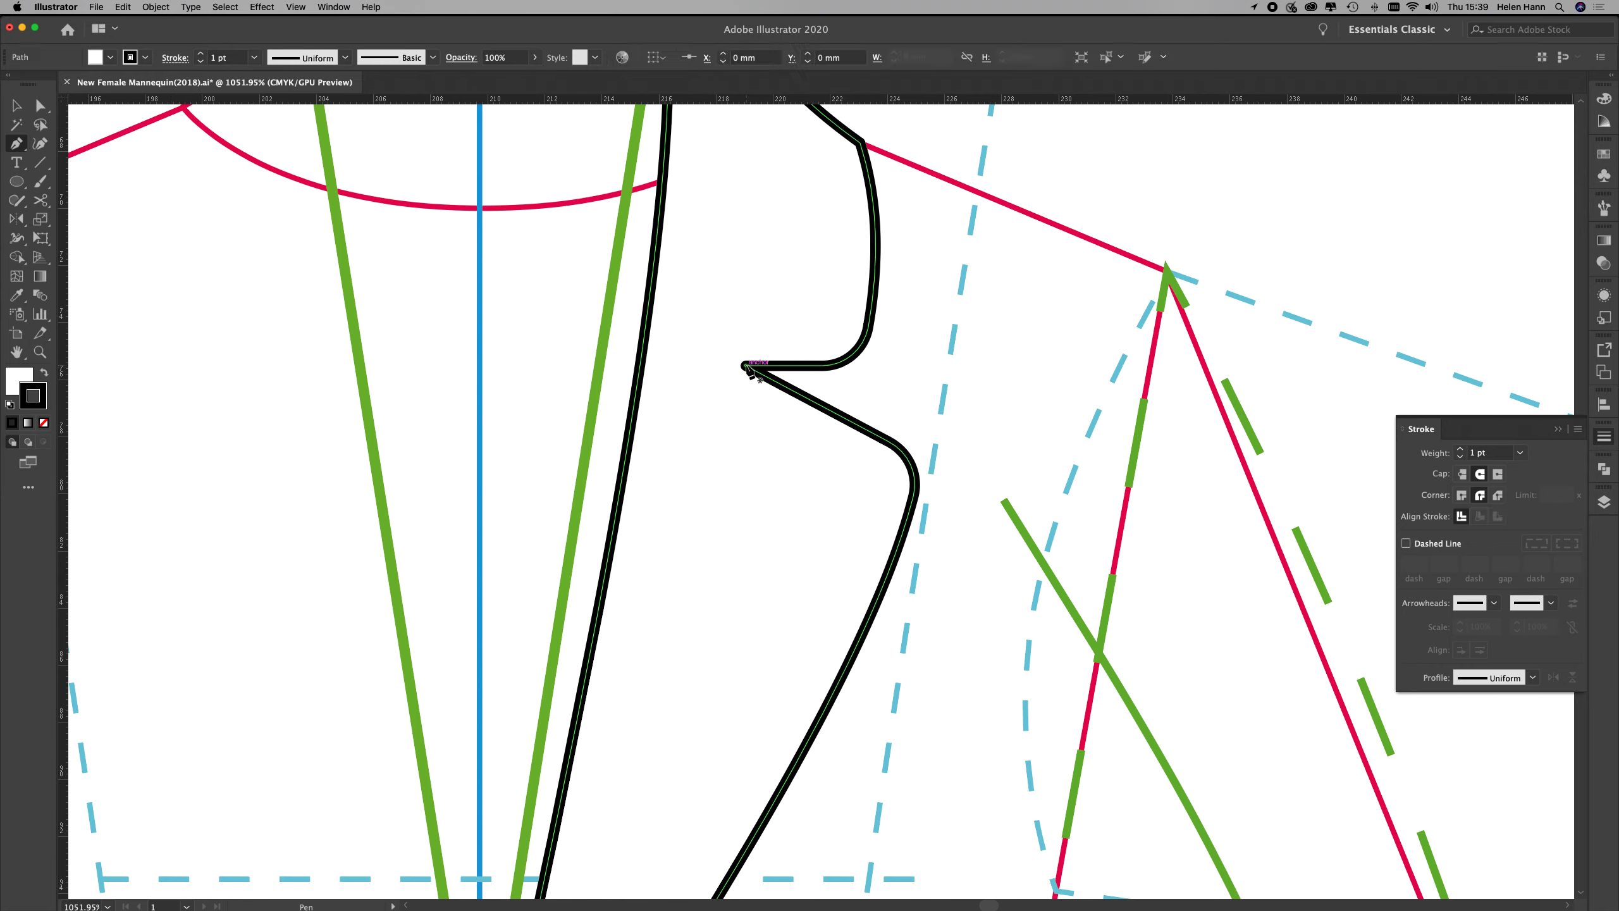
{"action": "left_click", "coordinate": [646, 330]}
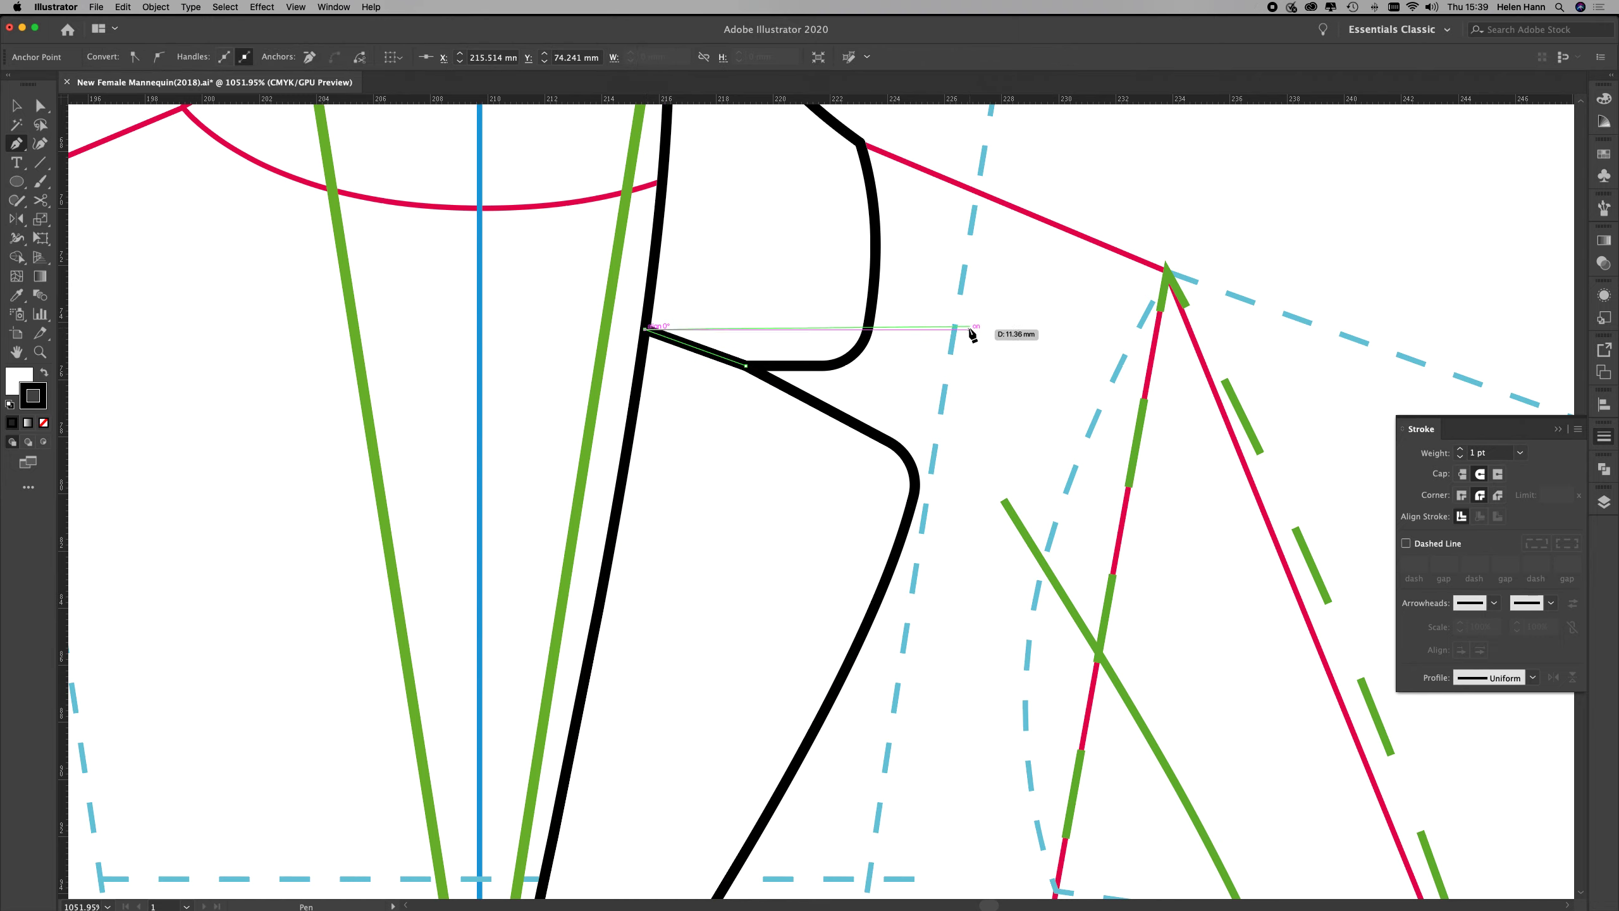
Offset the collar and lapel outline inward with Offset Path, using an offset of -1.5 pt and previewing it
{"action": "key", "text": "super+alt+space"}
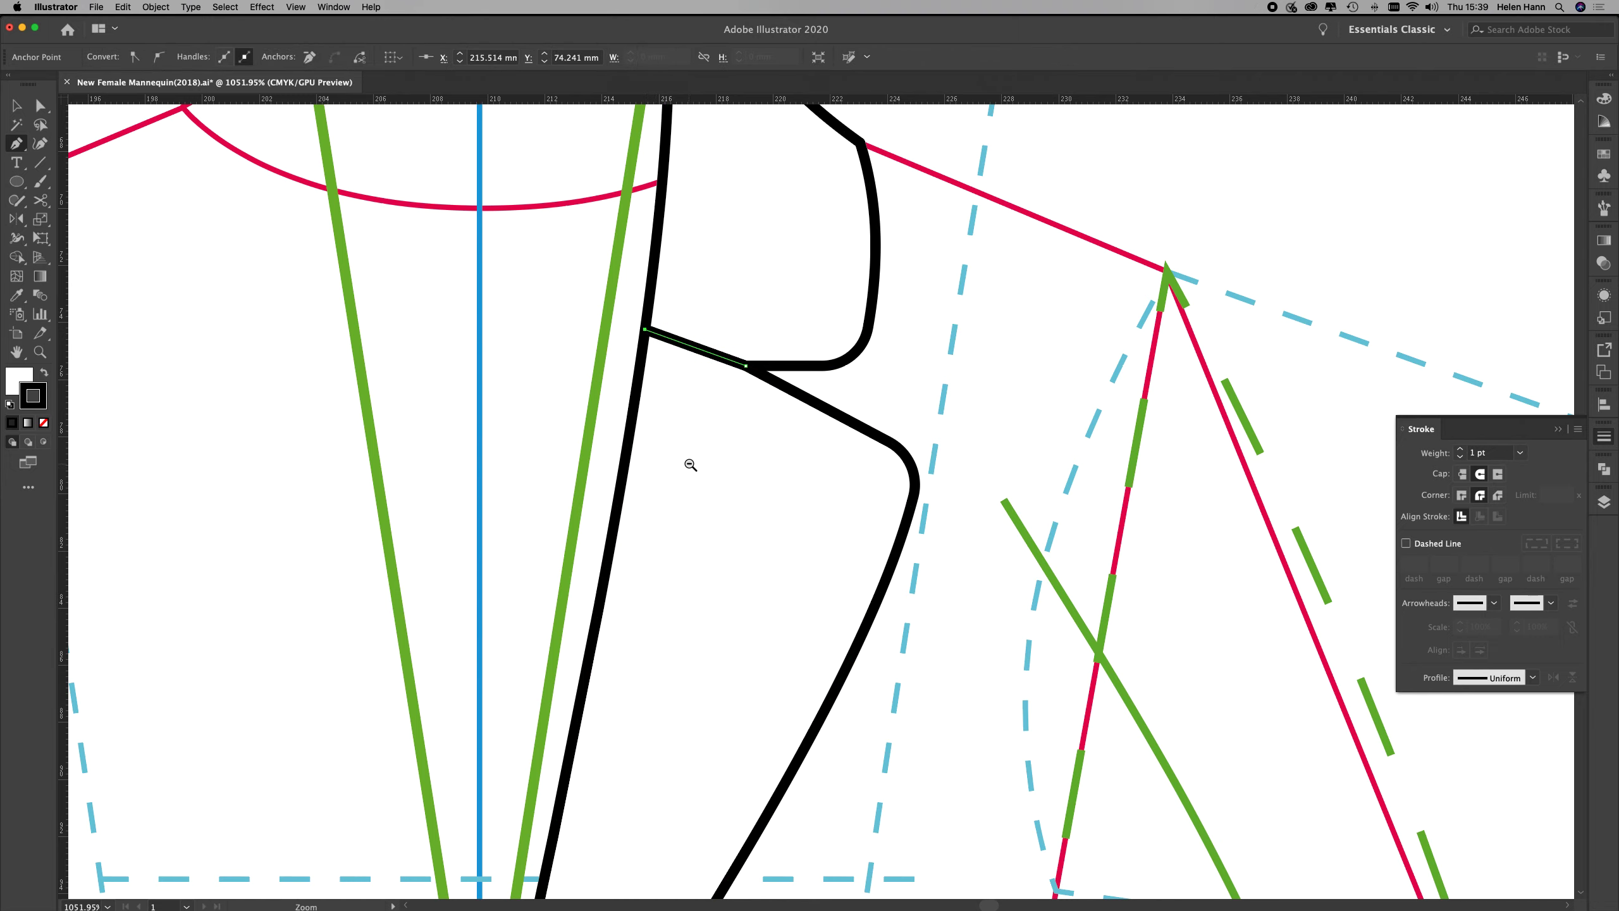
{"action": "left_click", "coordinate": [691, 465]}
{"action": "left_click", "coordinate": [764, 547]}
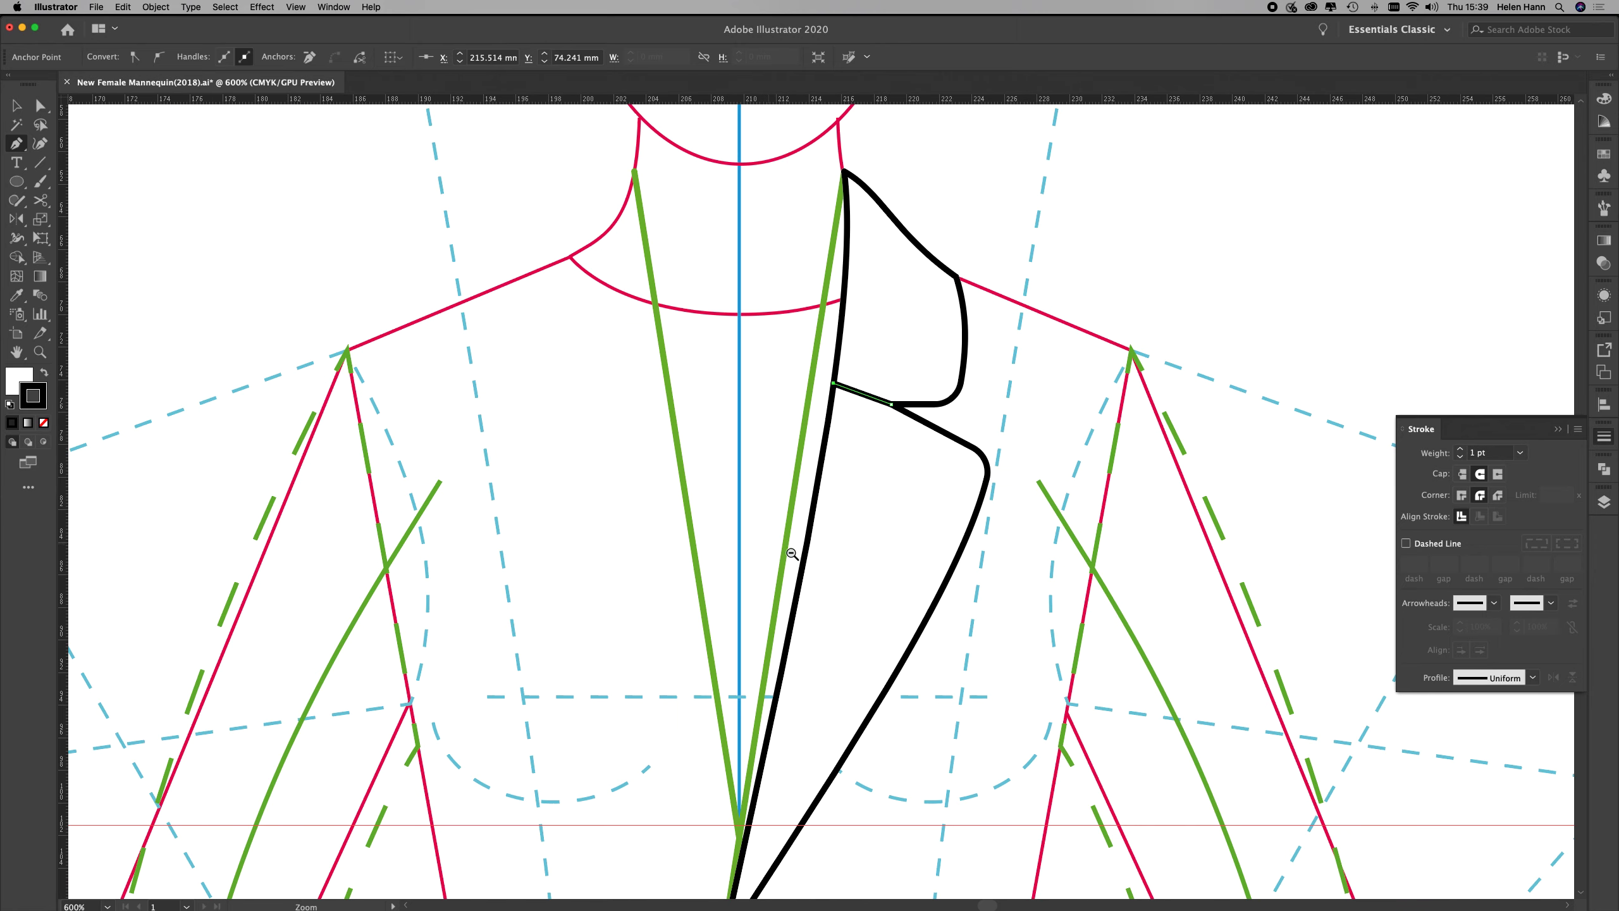
{"action": "scroll", "coordinate": [838, 596], "scroll_direction": "down", "scroll_amount": 5}
{"action": "left_click", "coordinate": [840, 471]}
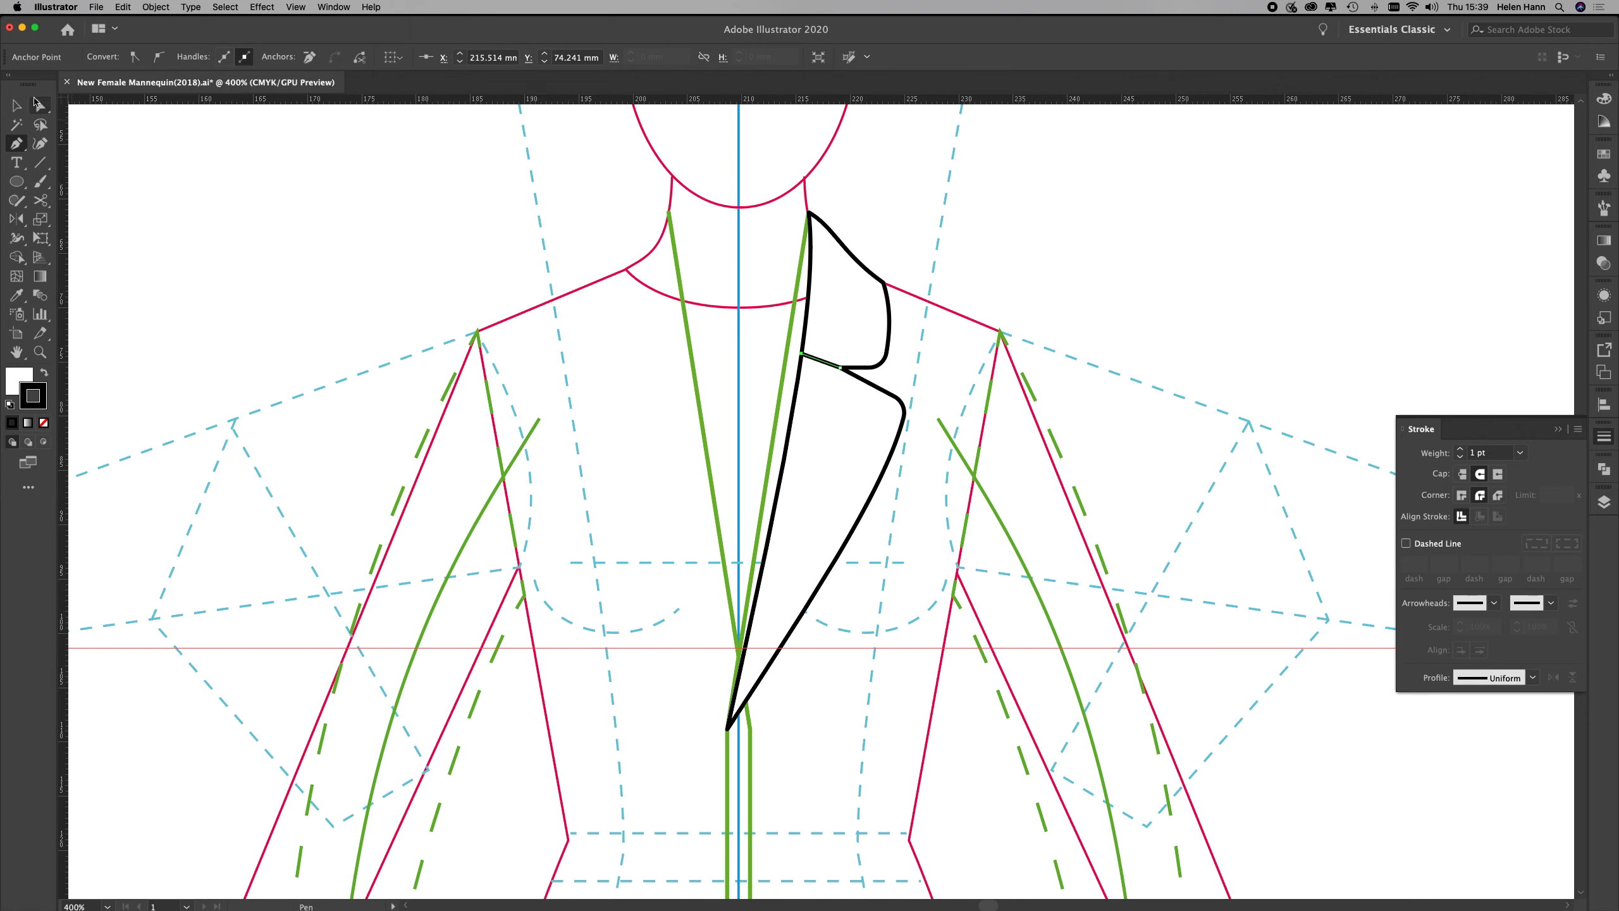
{"action": "left_click", "coordinate": [16, 105]}
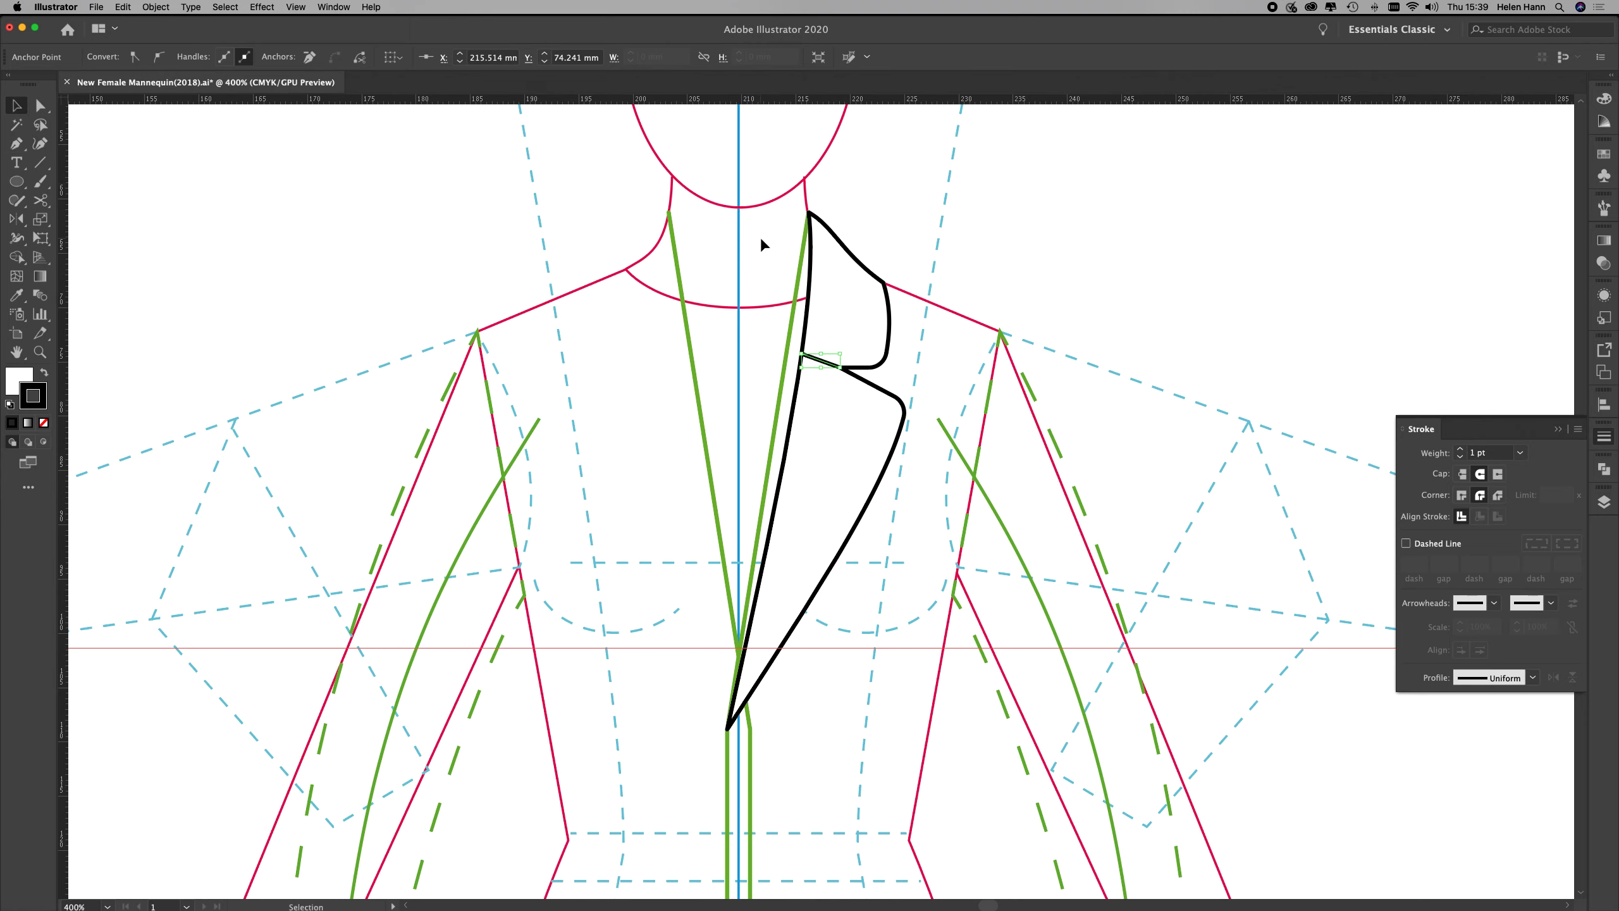
{"action": "left_click", "coordinate": [860, 256]}
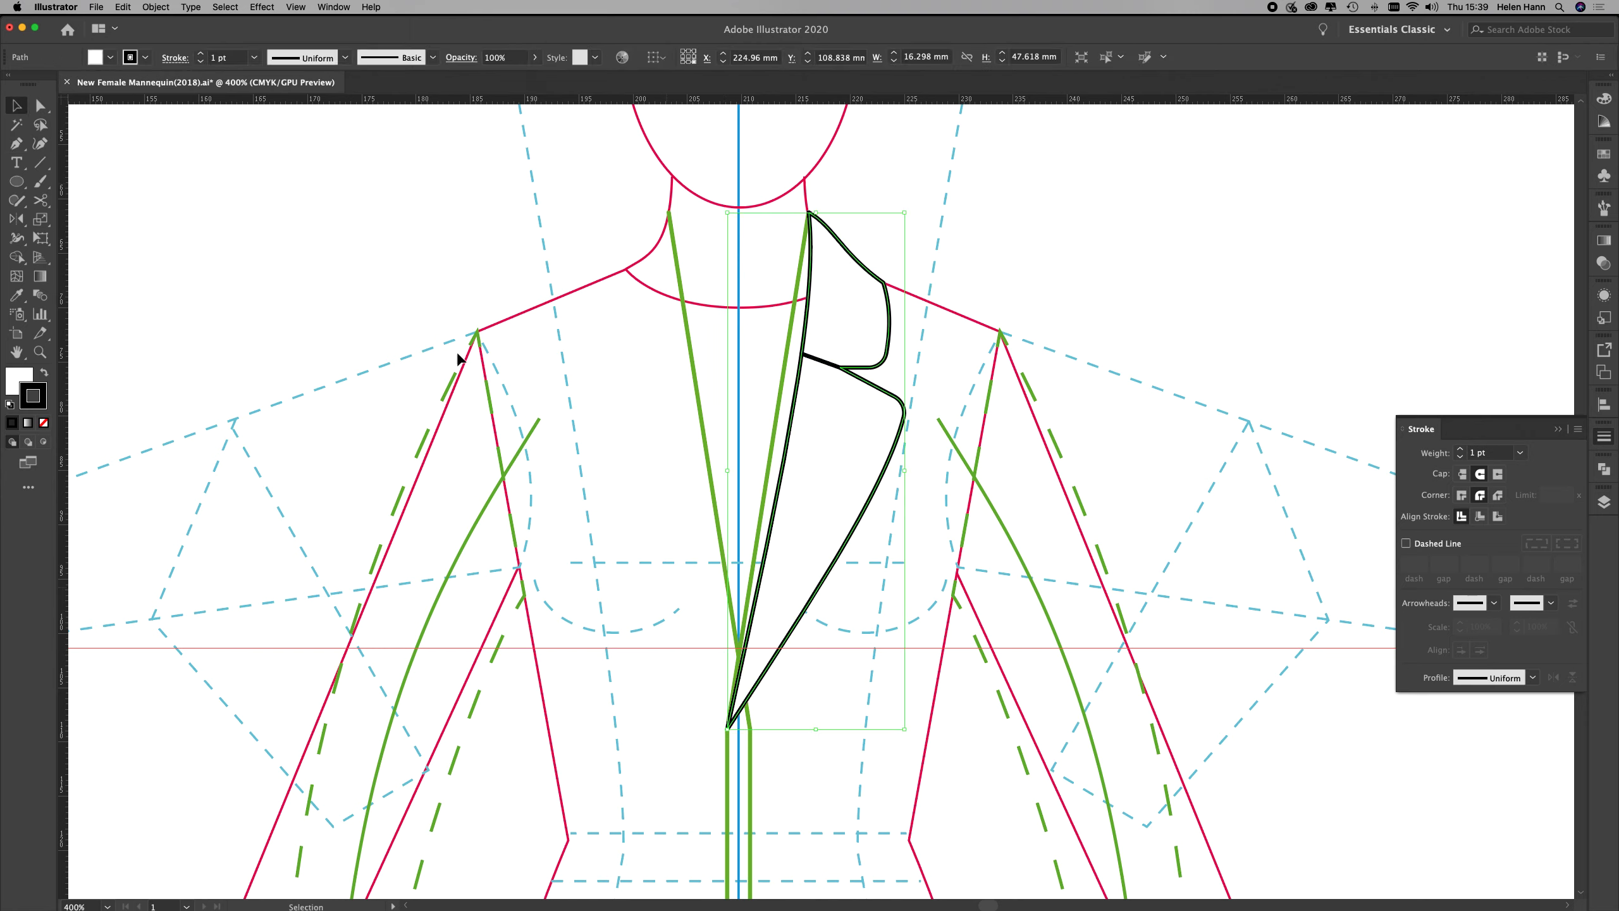
{"action": "left_click", "coordinate": [156, 7]}
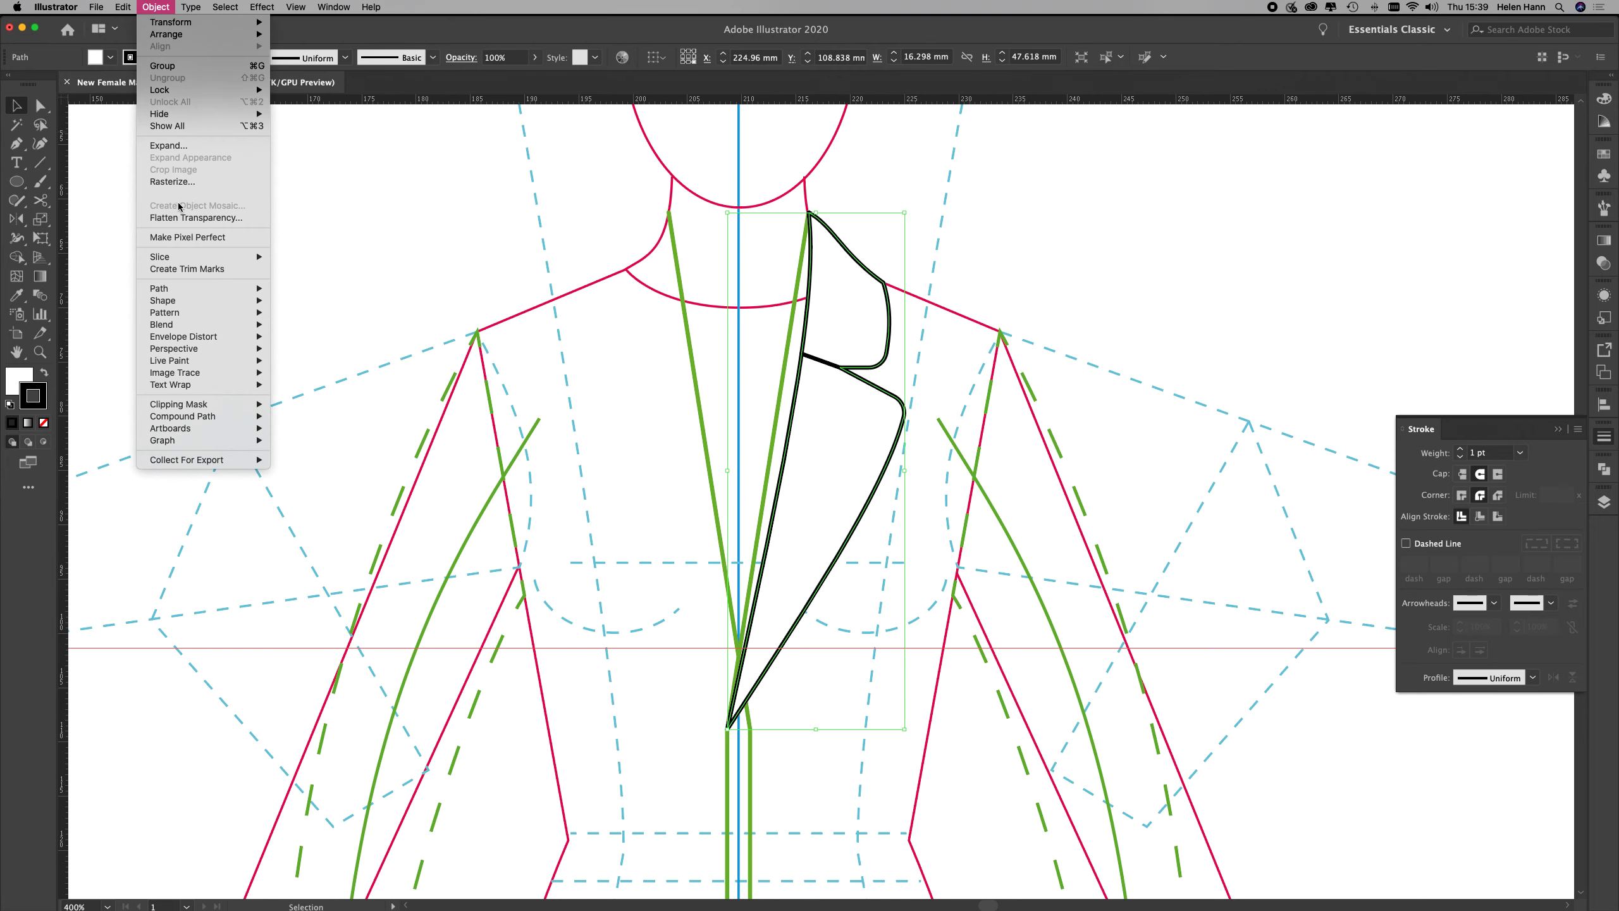
{"action": "mouse_move", "coordinate": [182, 293]}
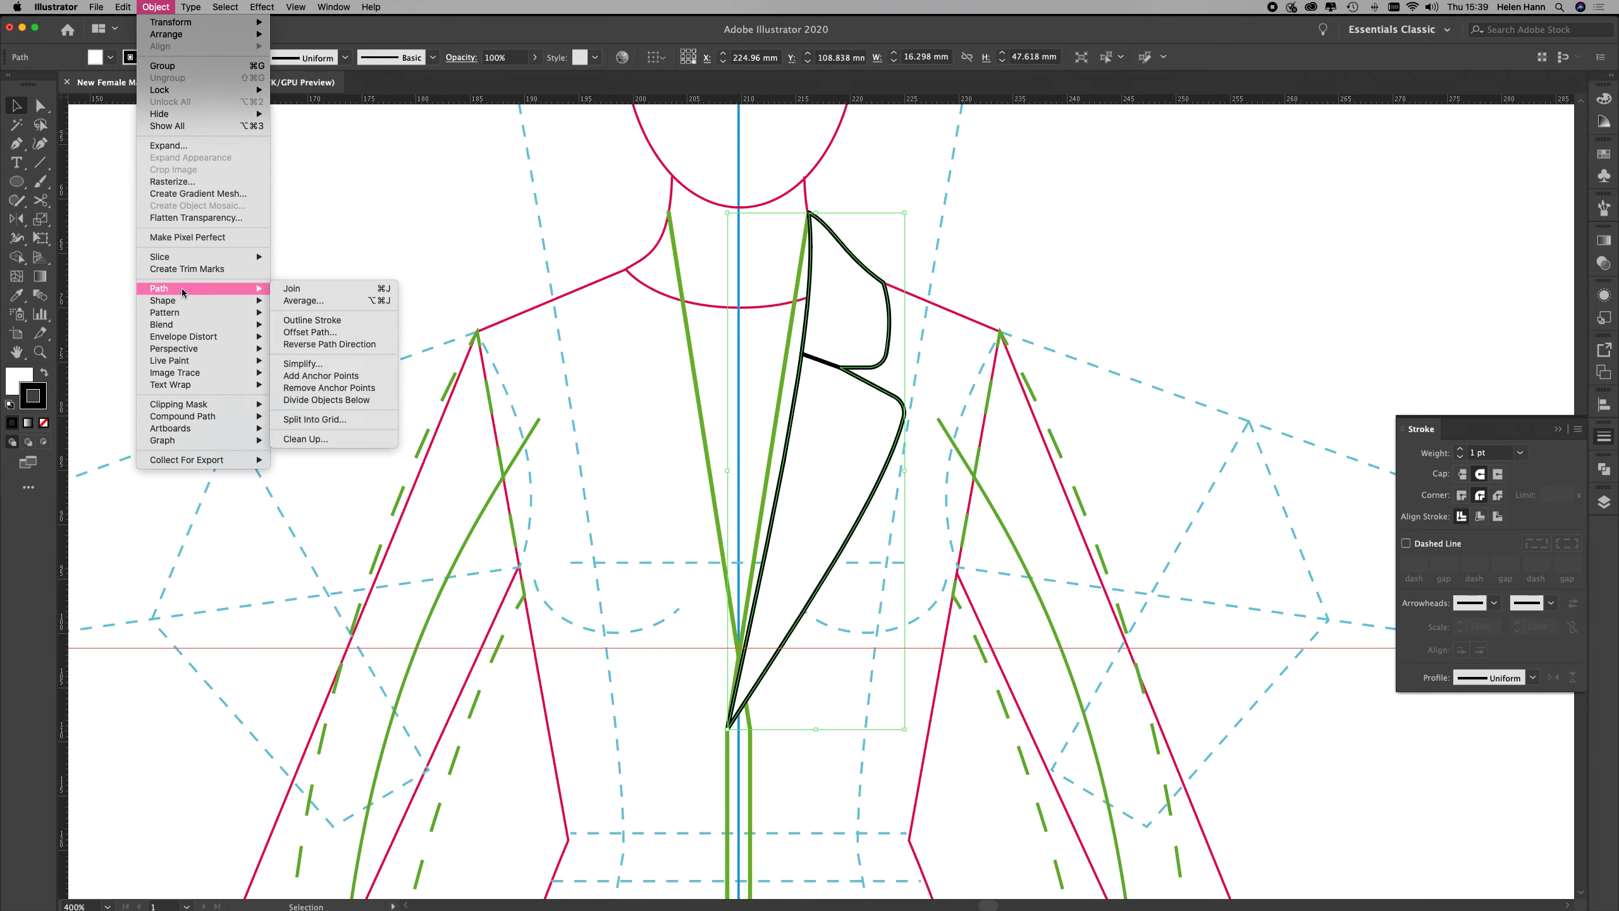
{"action": "left_click", "coordinate": [311, 332]}
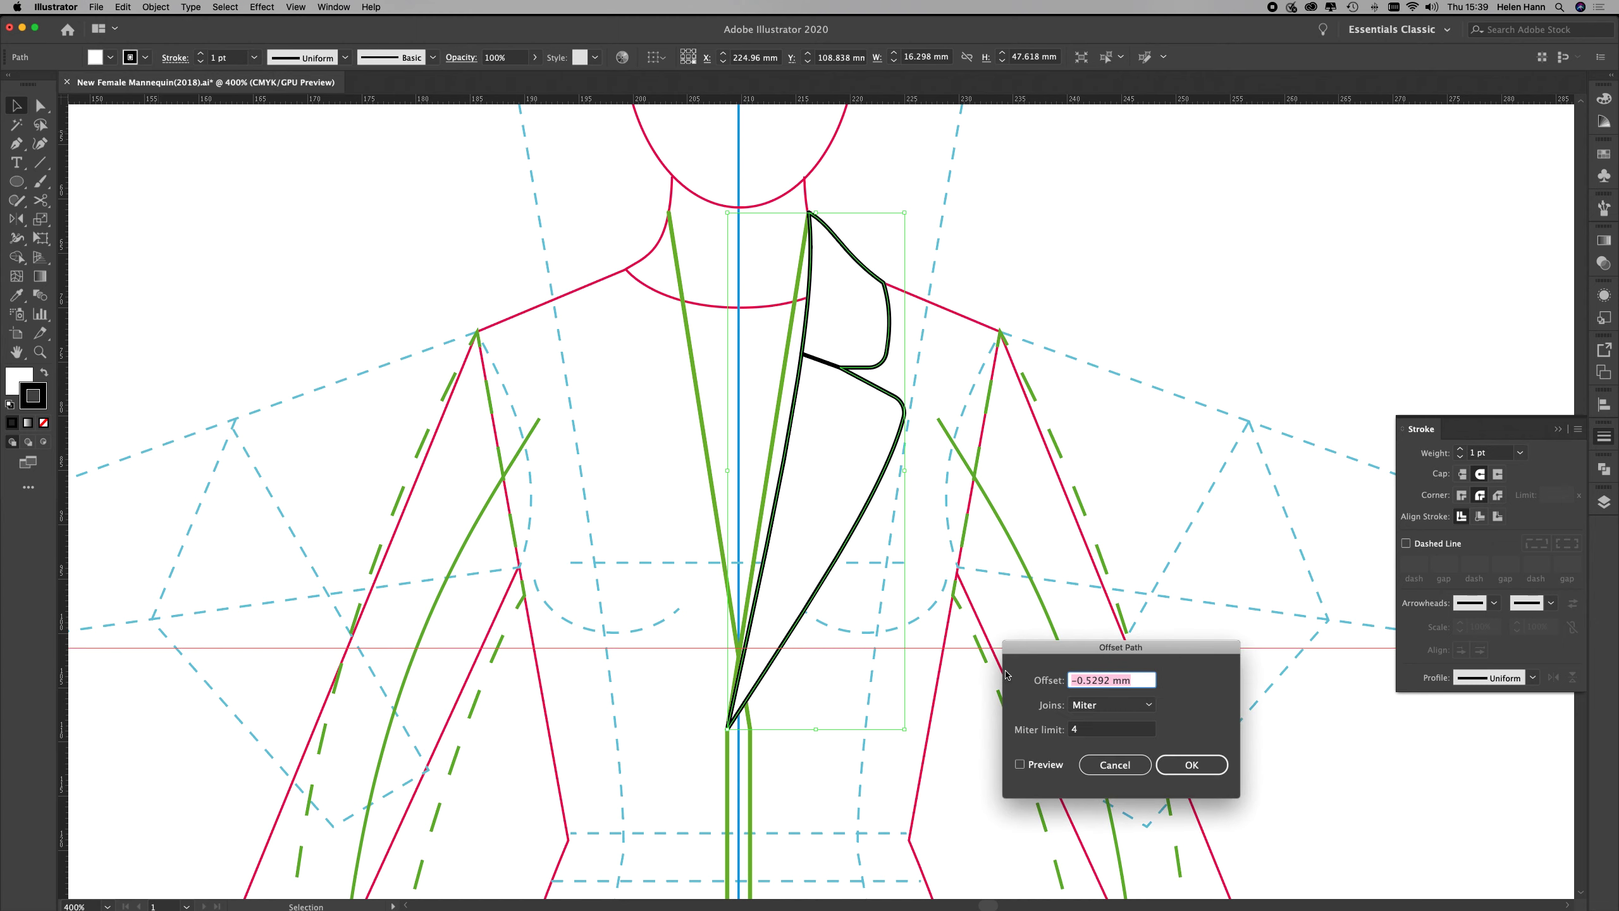
{"action": "type", "text": "1.5pt"}
{"action": "left_click", "coordinate": [1020, 766]}
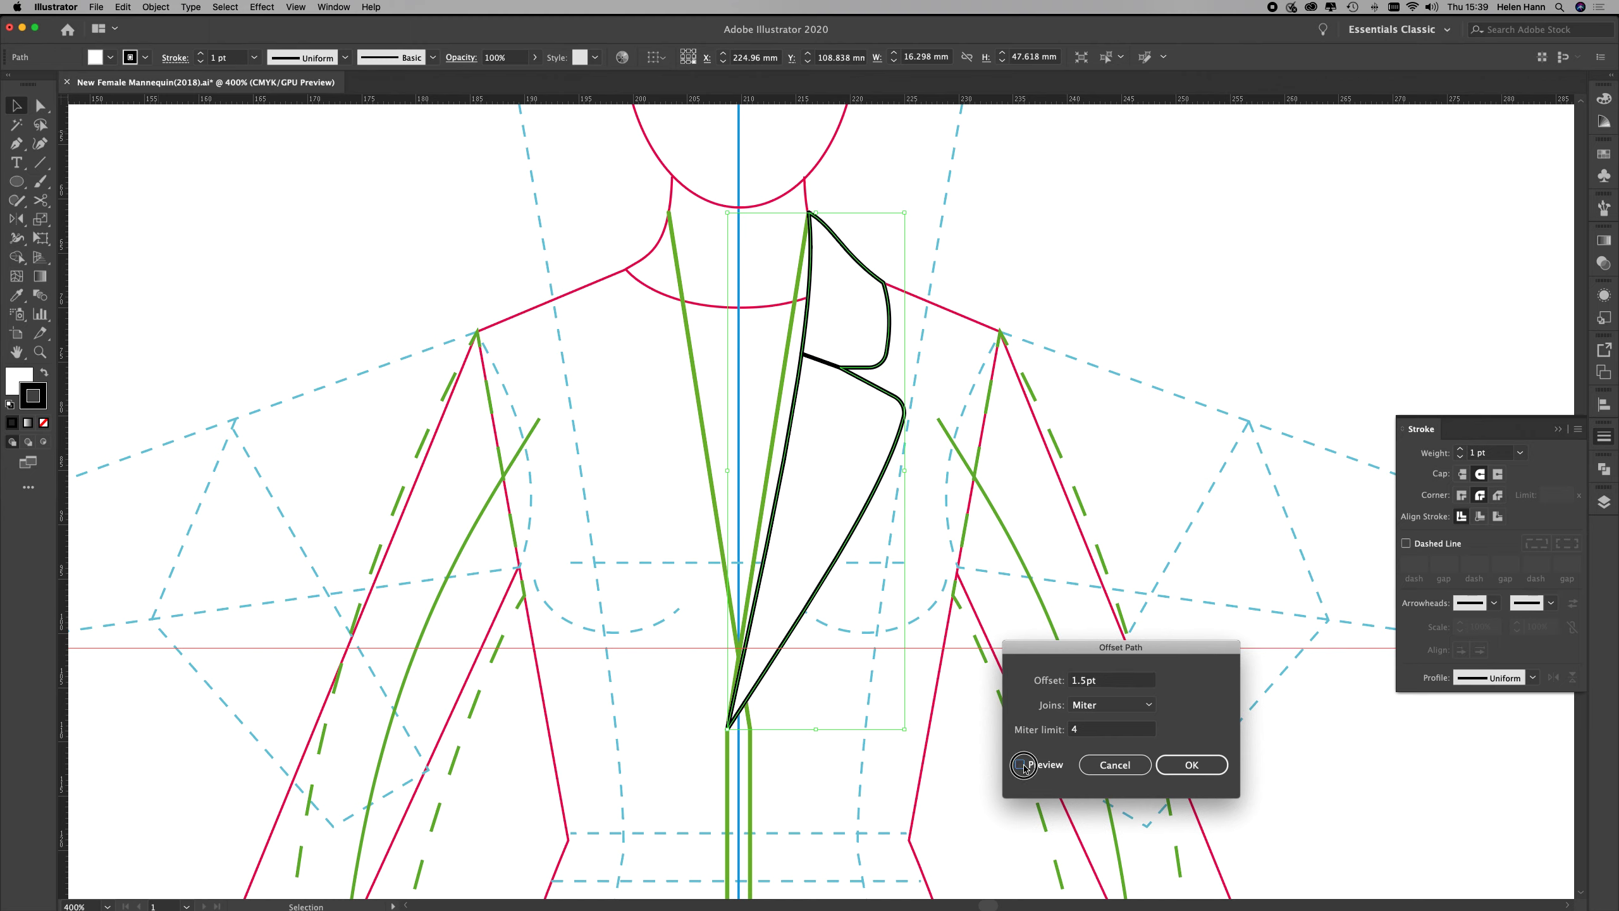
{"action": "left_click", "coordinate": [1074, 681]}
{"action": "type", "text": "-"}
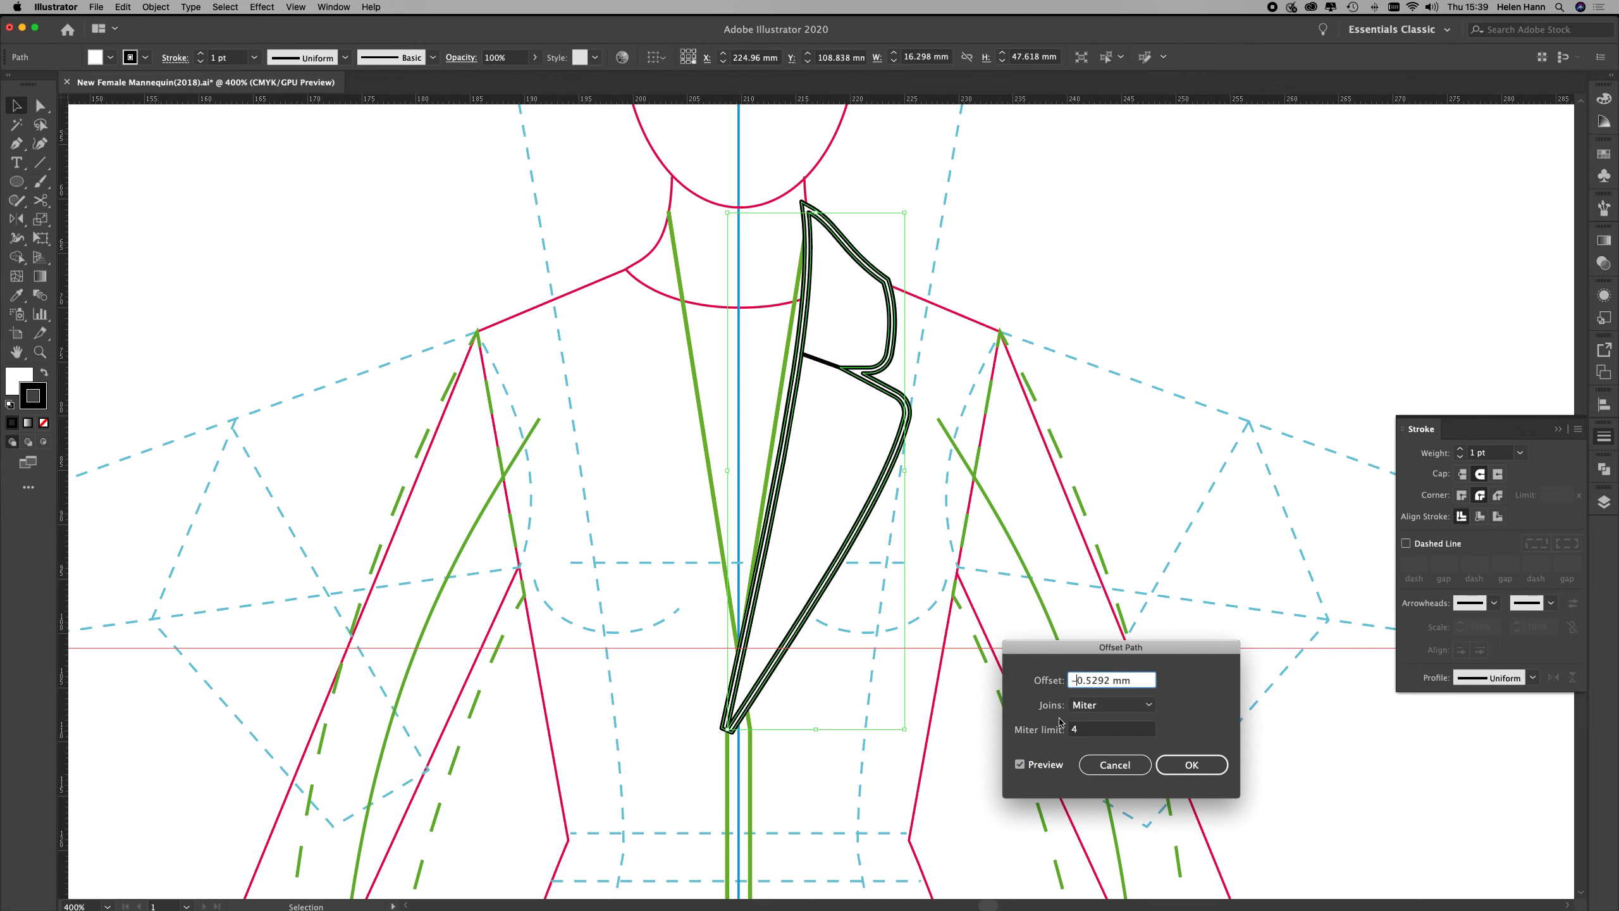
{"action": "left_click", "coordinate": [1021, 764]}
{"action": "left_click", "coordinate": [1020, 765]}
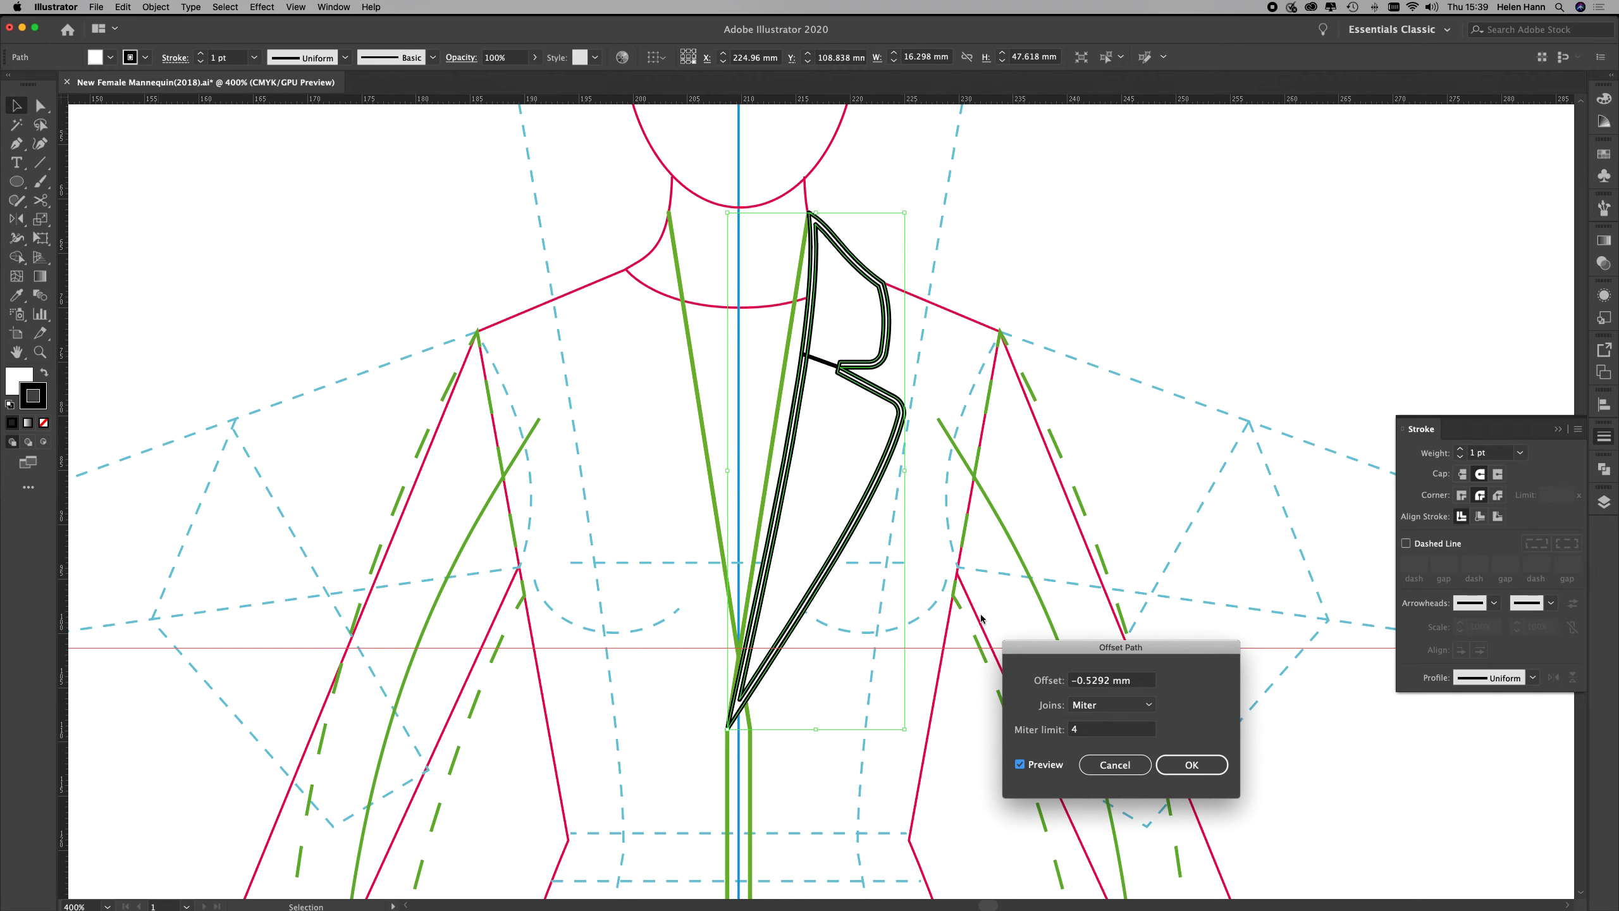
{"action": "left_click", "coordinate": [1187, 767]}
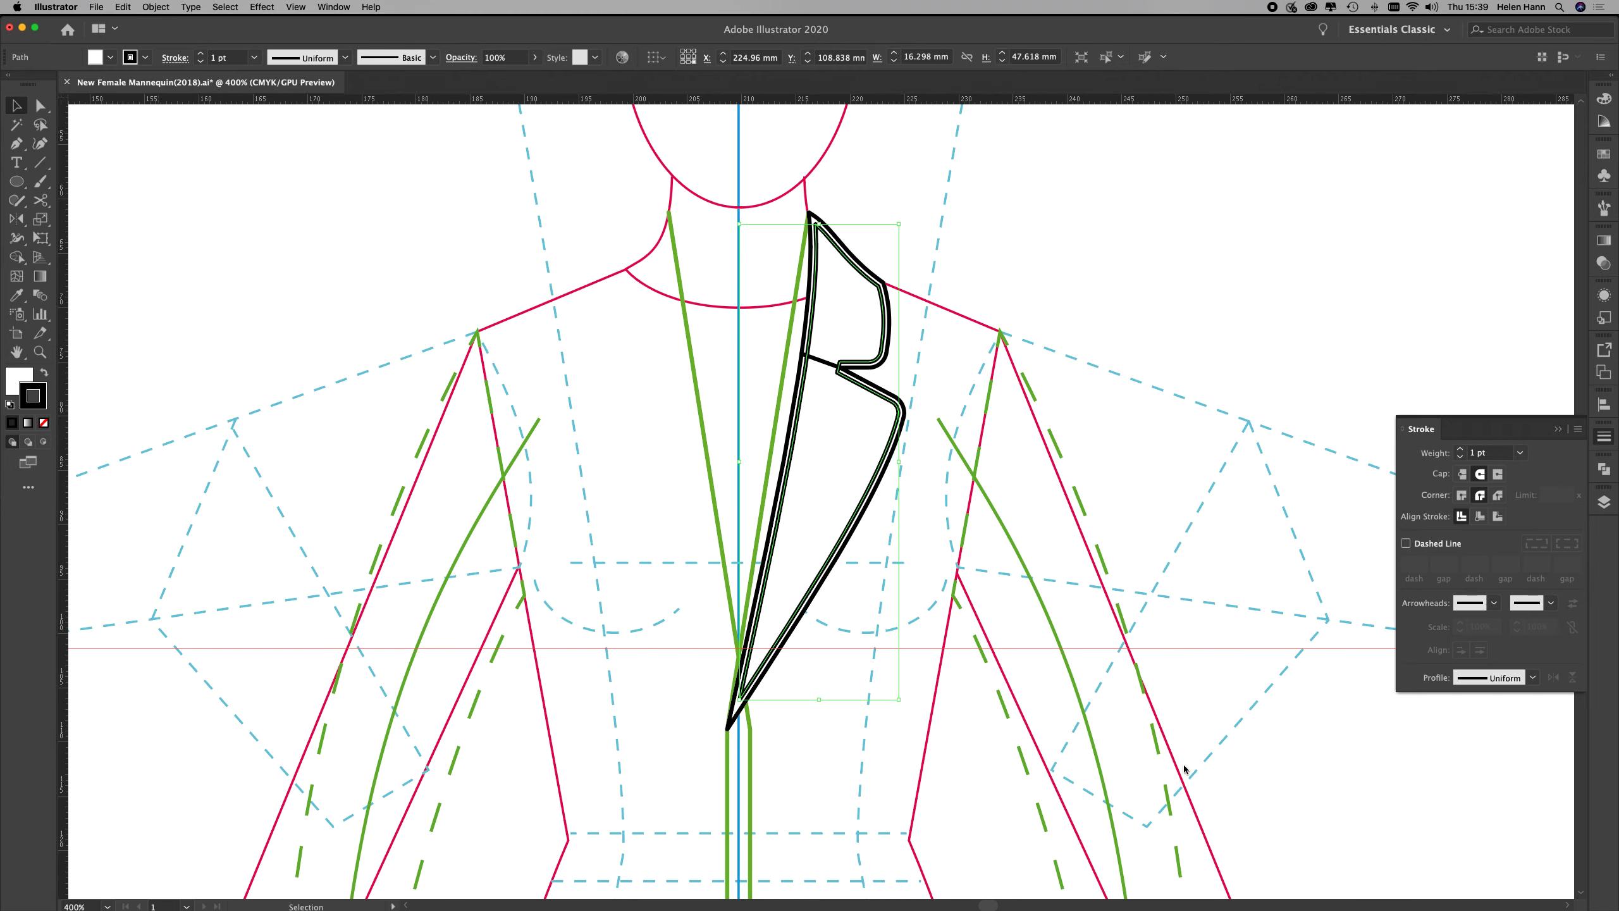
Style the inner offset path as a 0.25 pt dashed line with 1 pt dashes aligned to corners and path ends
{"action": "left_click", "coordinate": [1520, 452]}
{"action": "left_click", "coordinate": [1535, 472]}
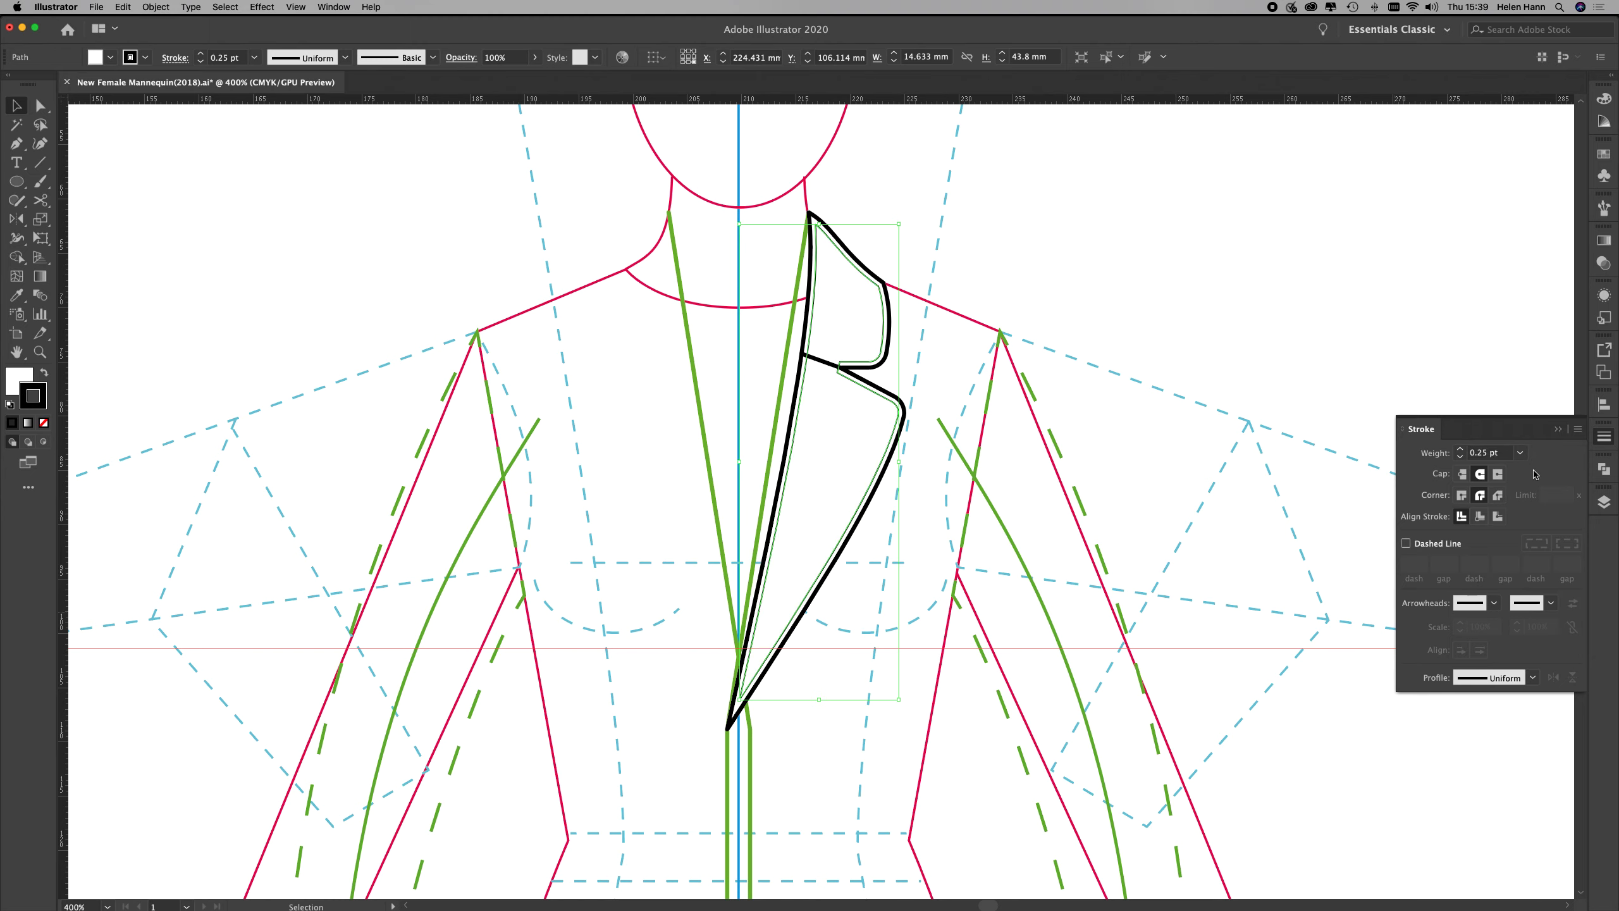
{"action": "left_click", "coordinate": [1434, 544]}
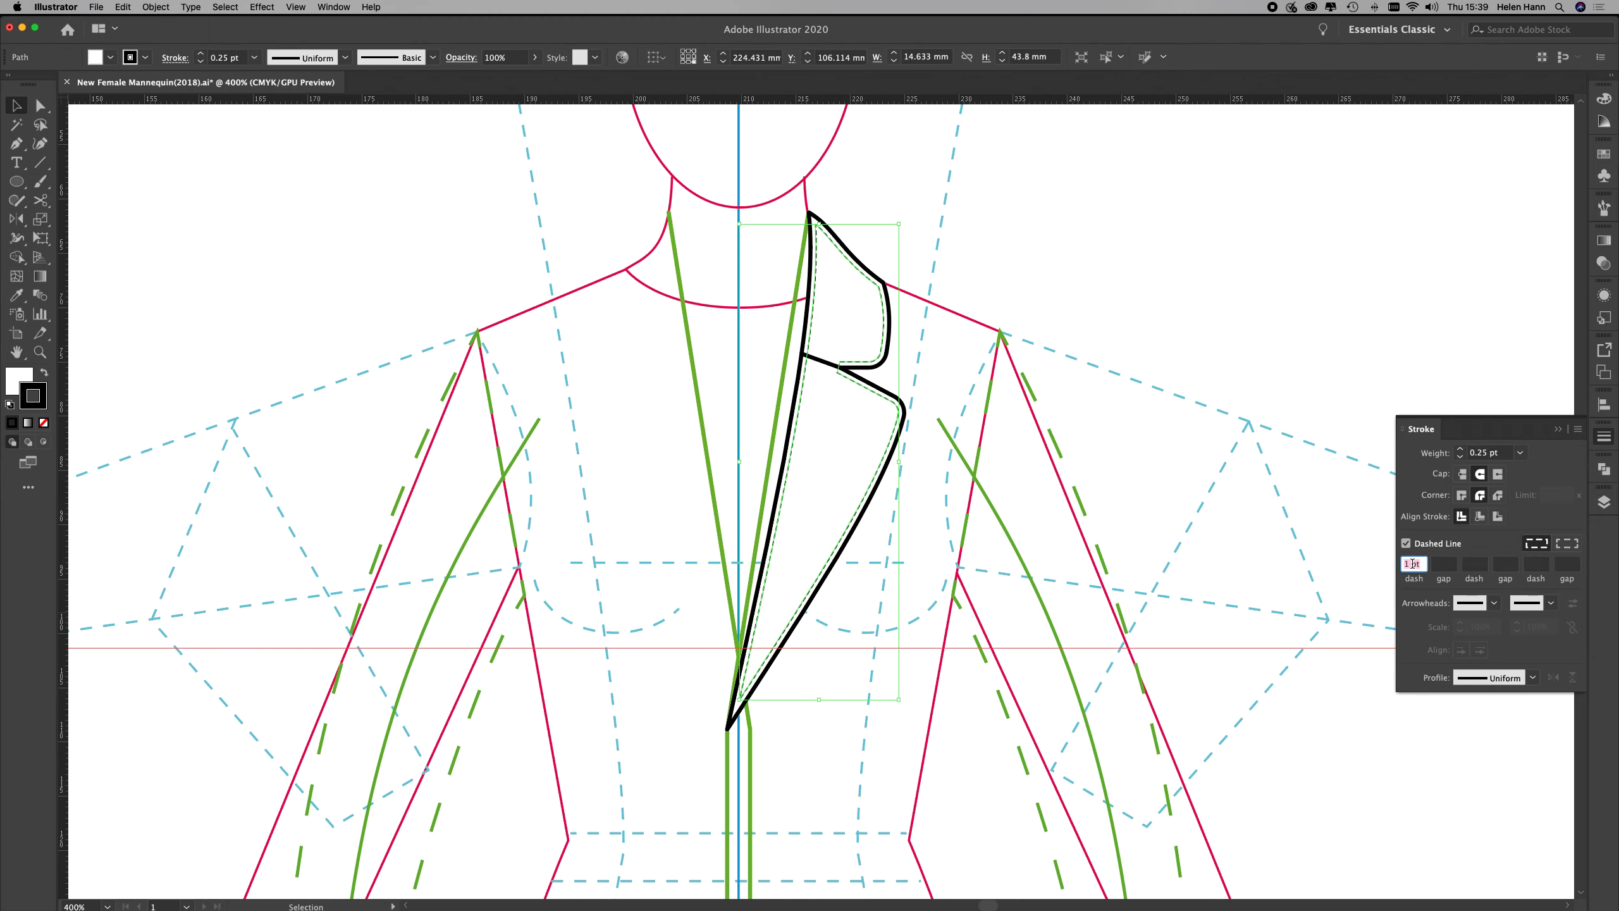
{"action": "left_click", "coordinate": [1567, 544]}
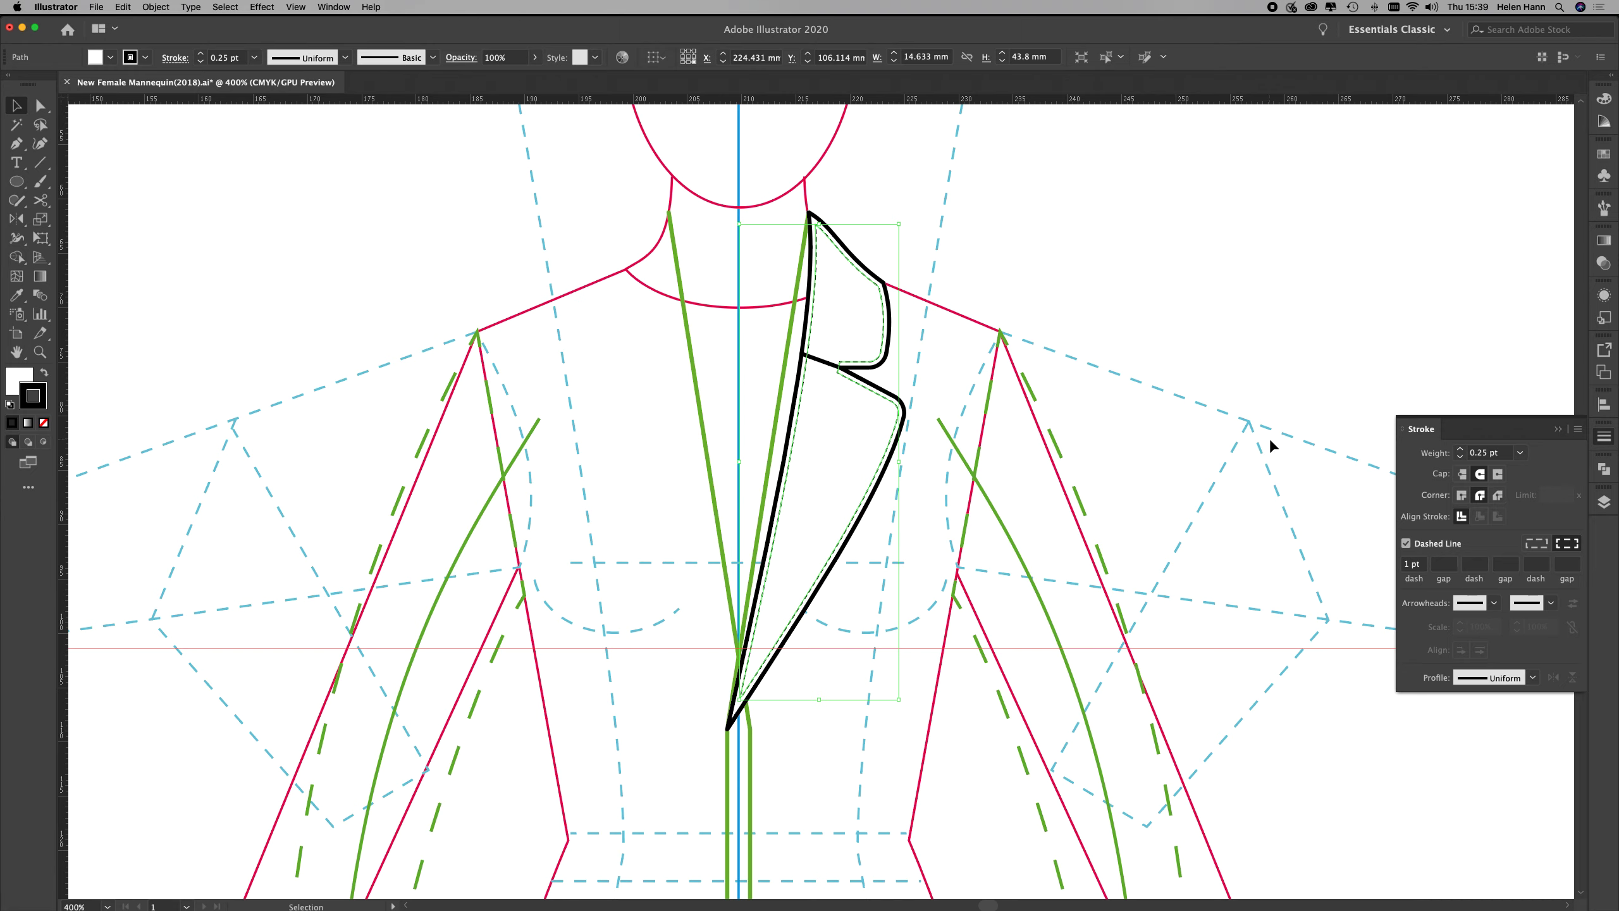
{"action": "left_click", "coordinate": [1414, 437]}
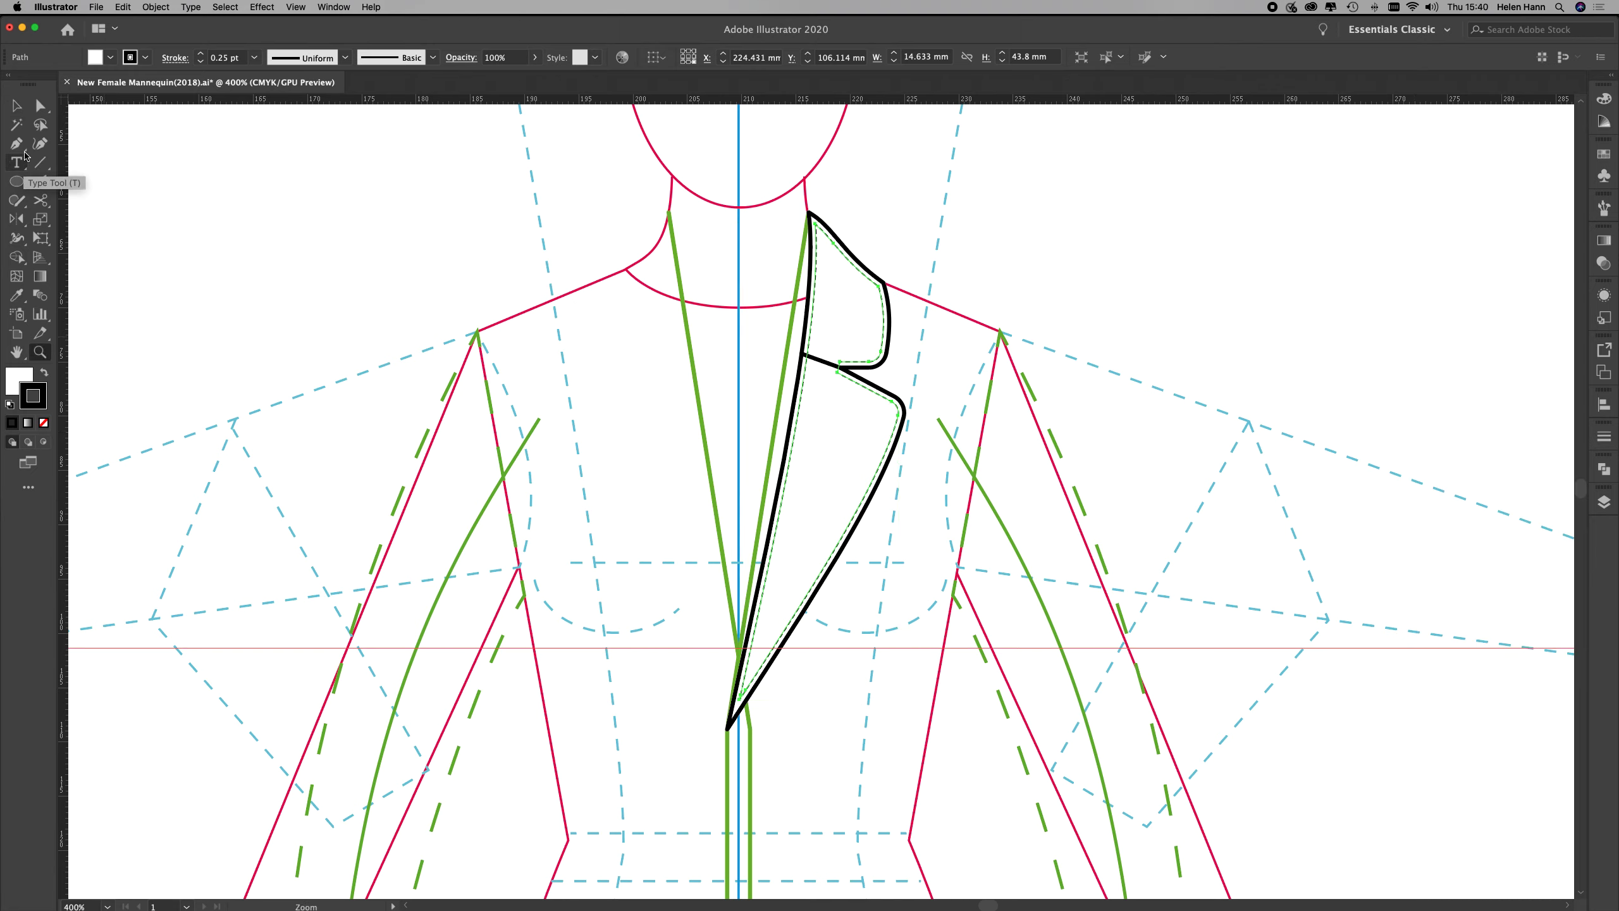
Delete the stitch line's segments along the roll line and the collar's top edge, keeping only the outer-edge stitching
{"action": "left_click", "coordinate": [40, 104]}
{"action": "left_click", "coordinate": [535, 245]}
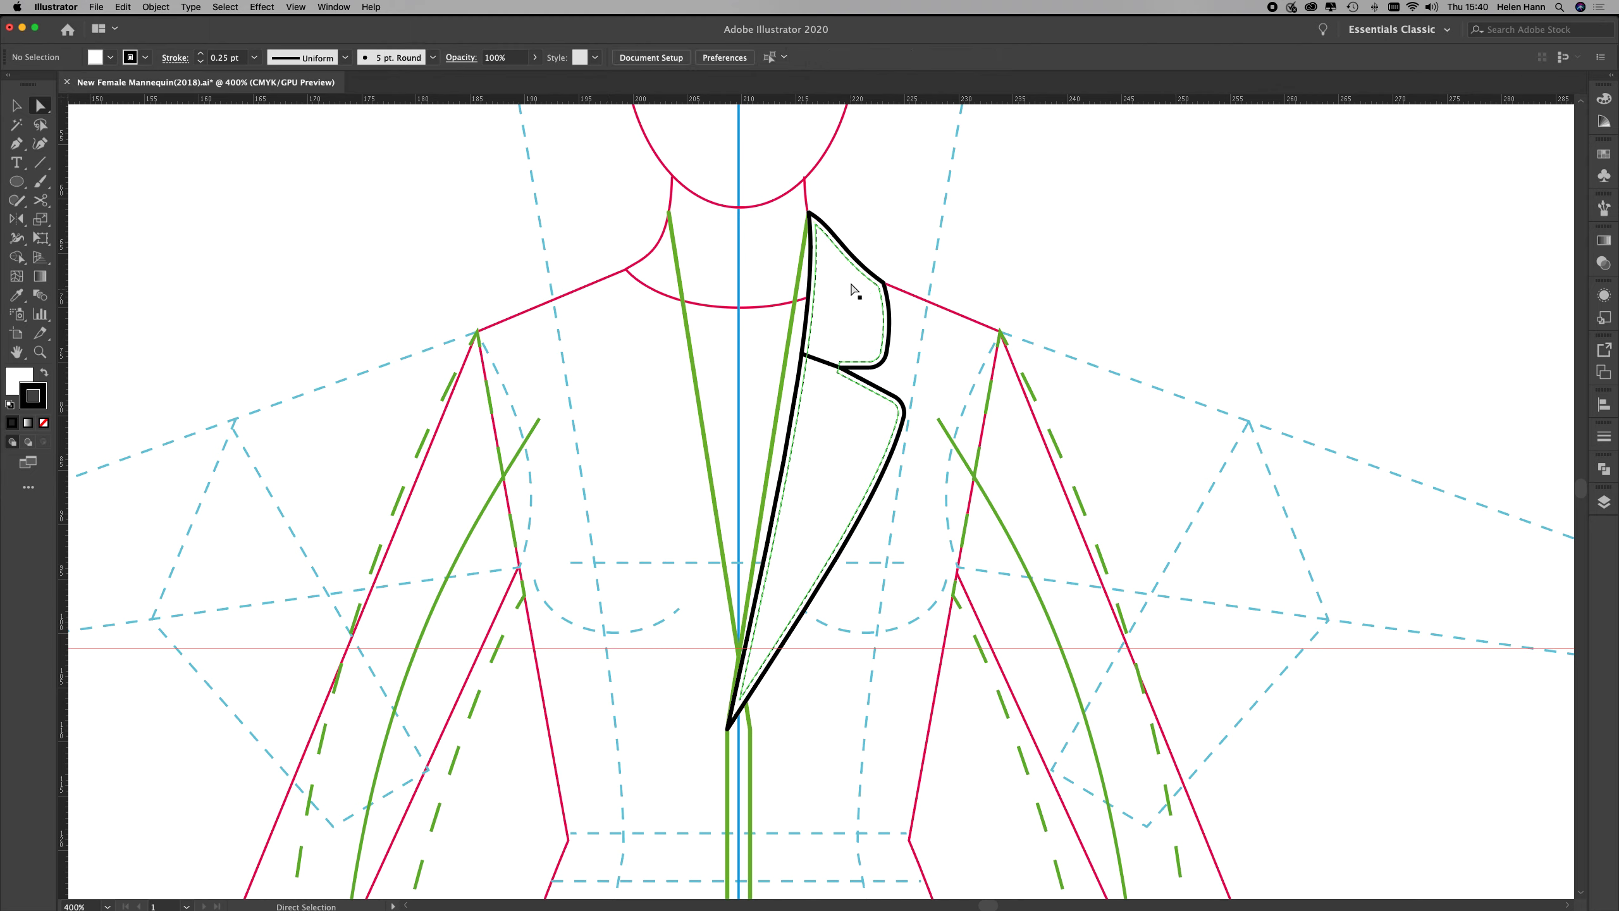
{"action": "left_click", "coordinate": [850, 269]}
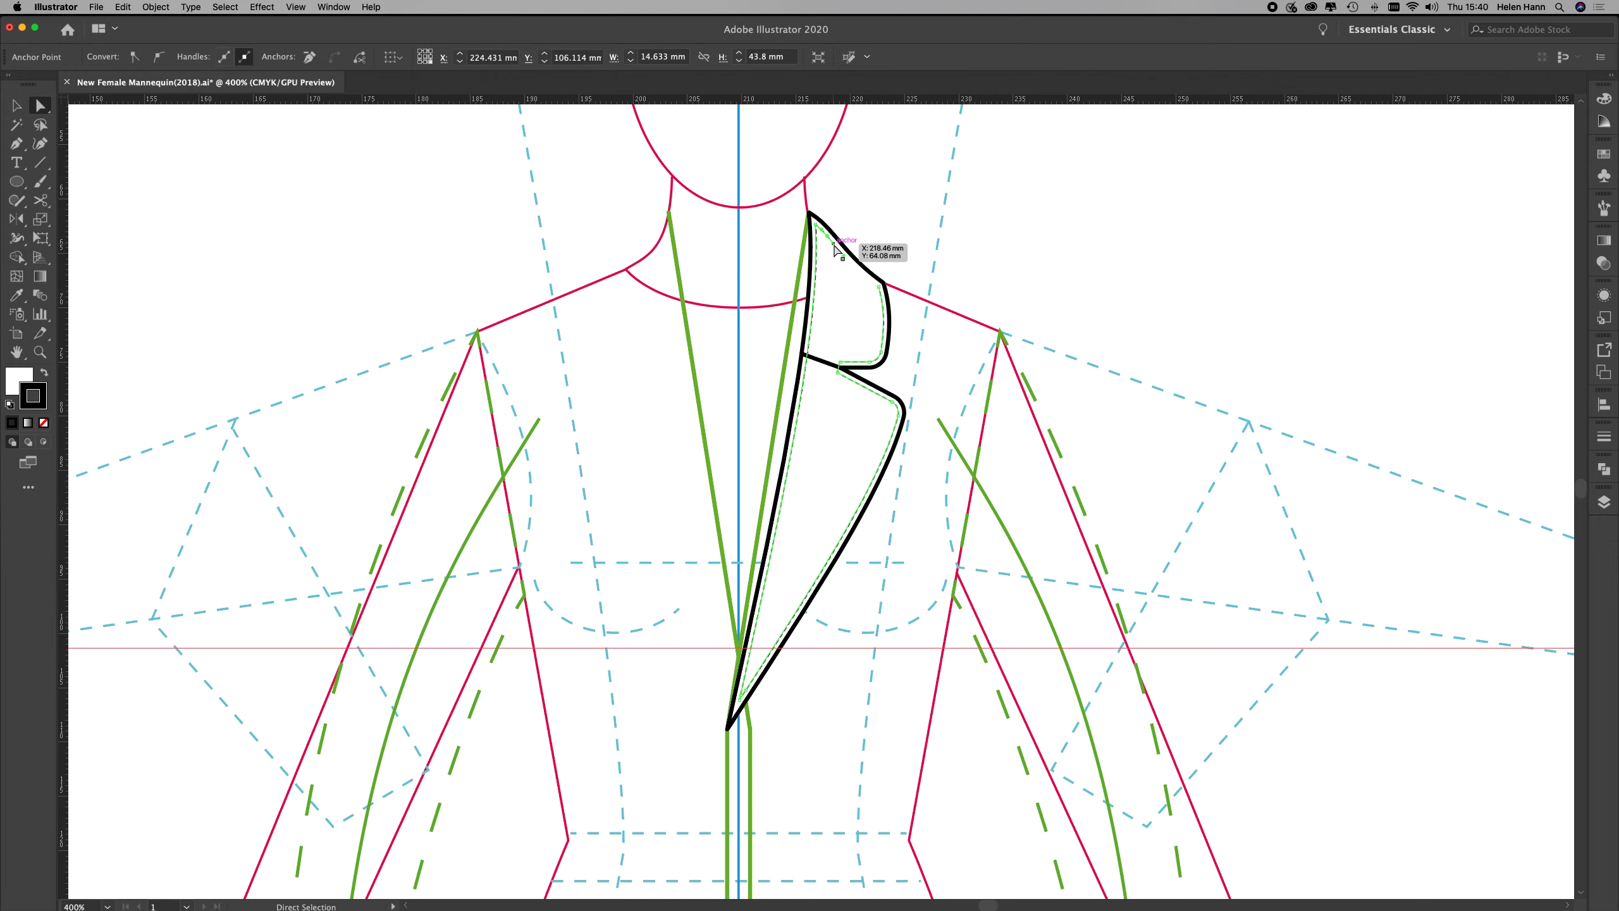
{"action": "left_click", "coordinate": [817, 226]}
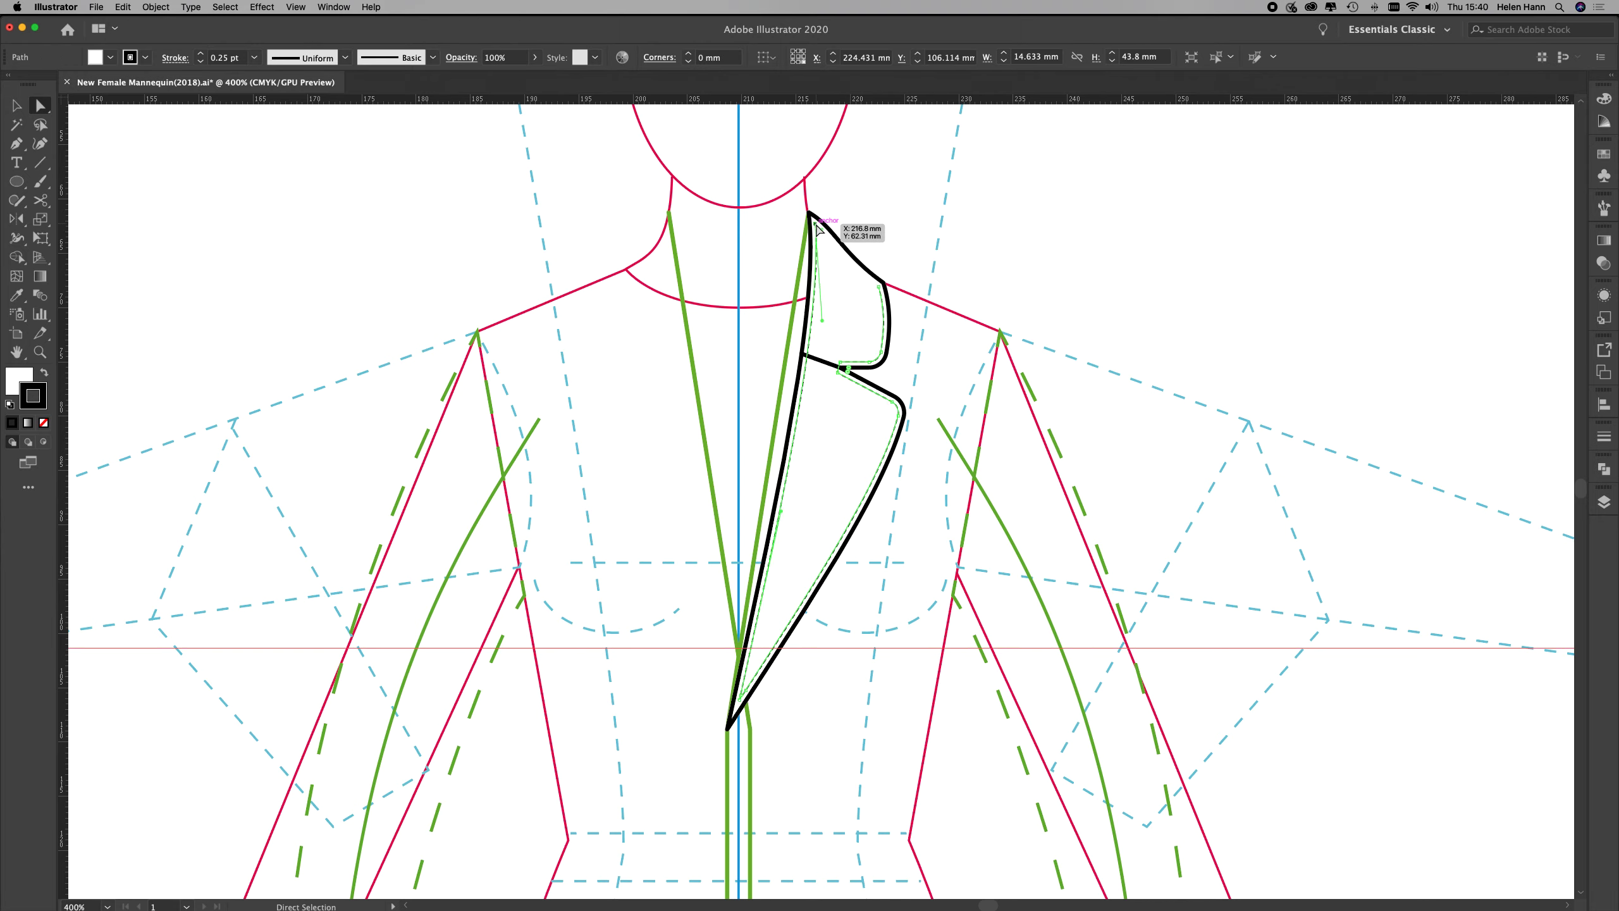
{"action": "left_click", "coordinate": [831, 251]}
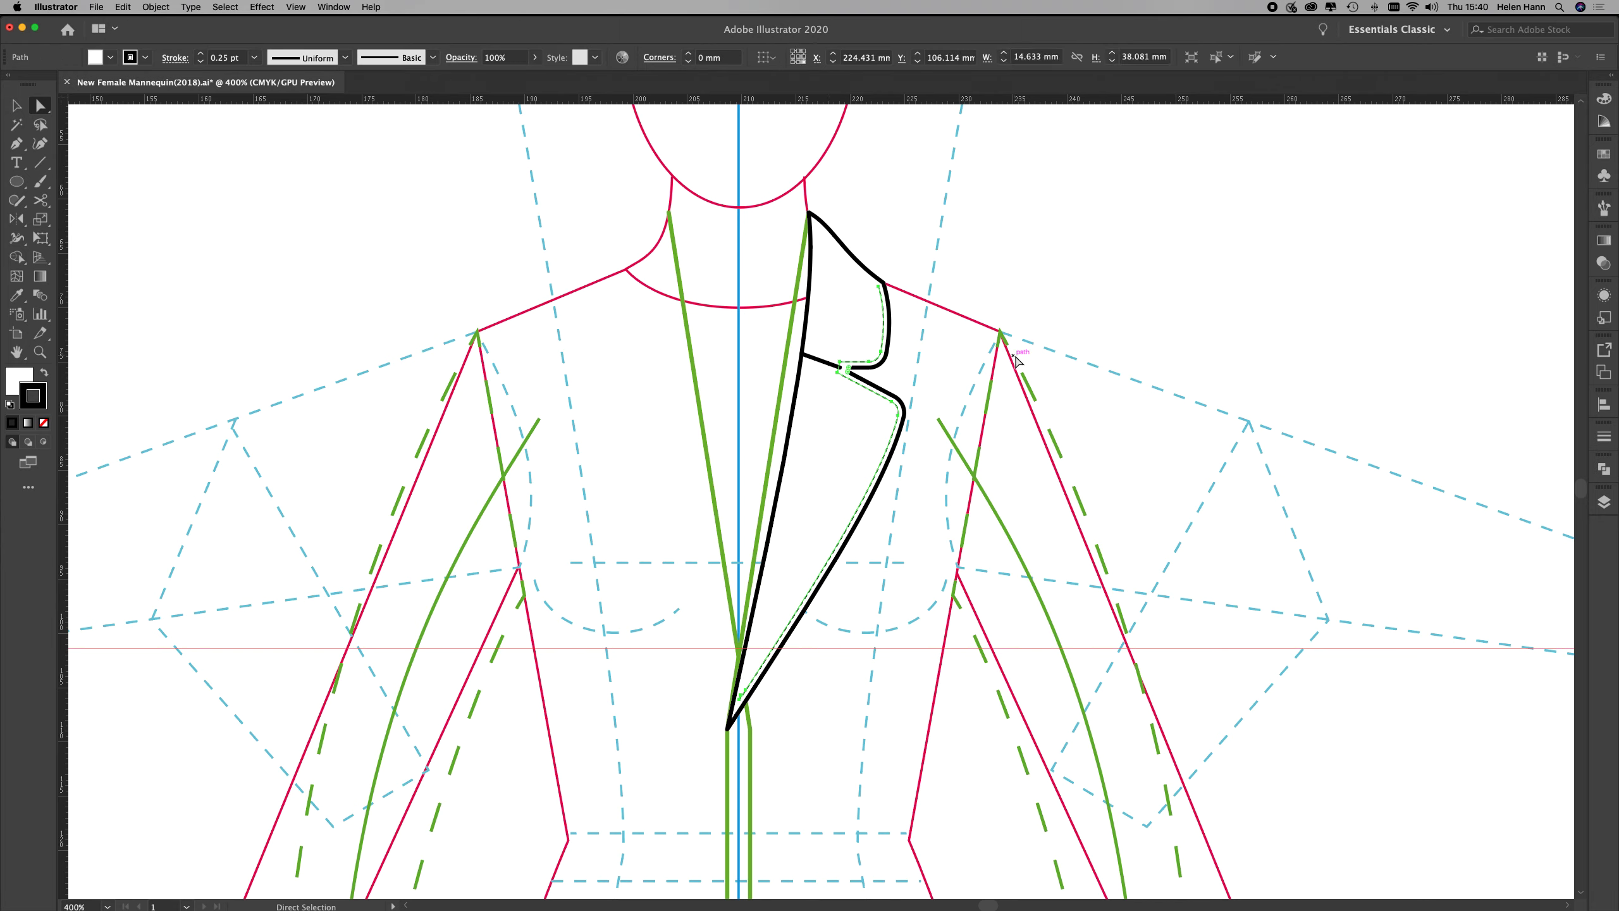
Set the dashed stitch line's fill to None
{"action": "left_click", "coordinate": [39, 352]}
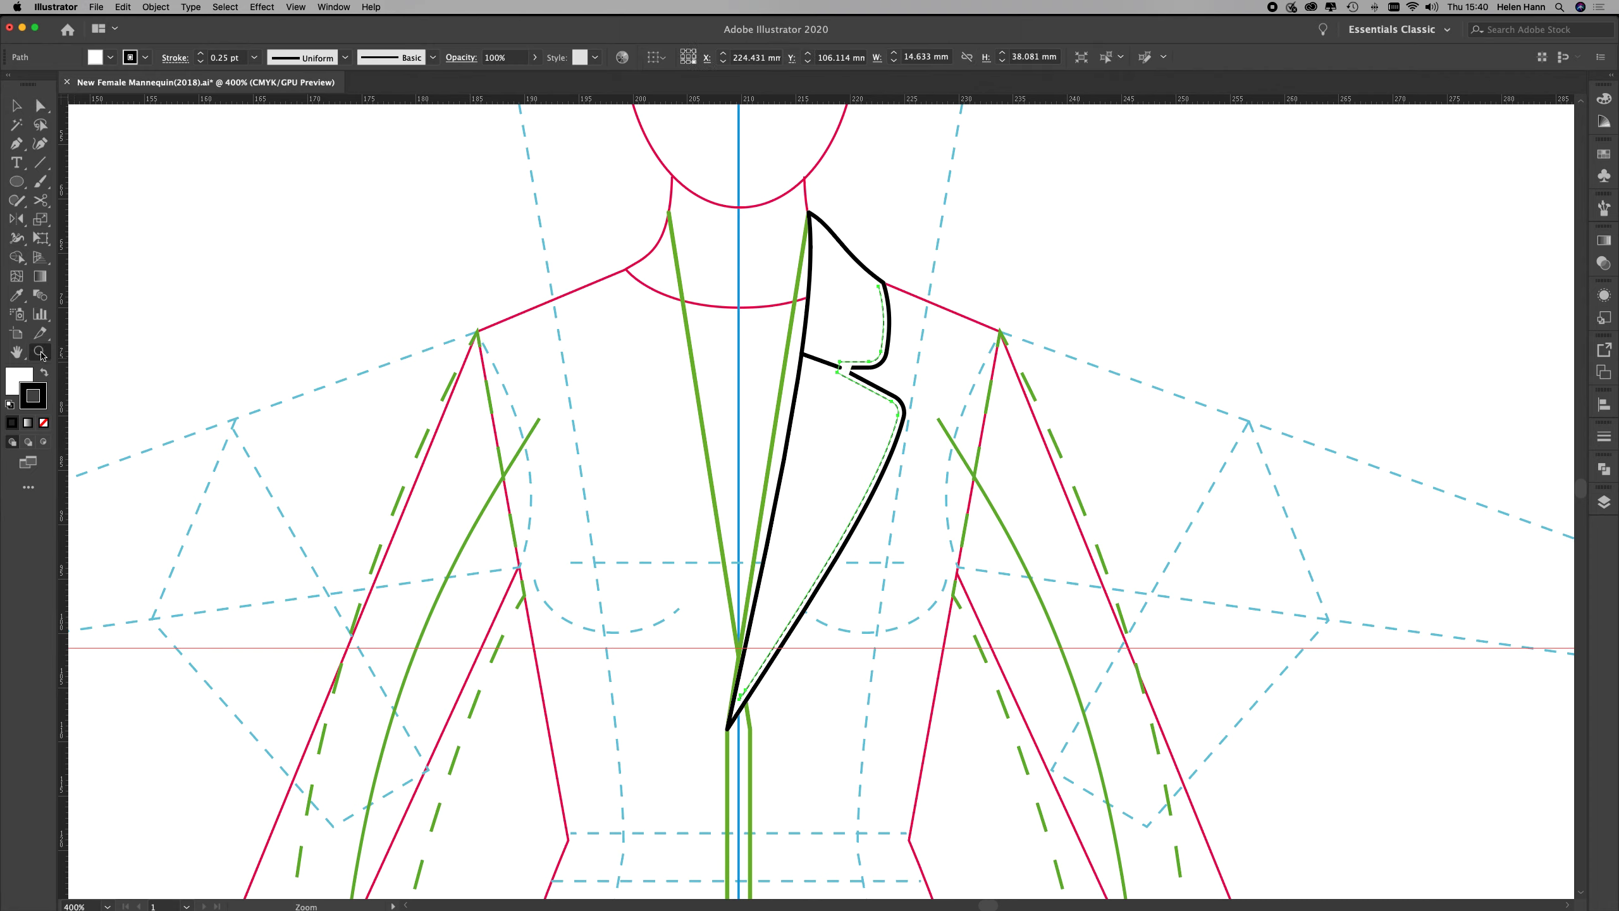
{"action": "left_click", "coordinate": [24, 382]}
{"action": "left_click", "coordinate": [17, 379]}
{"action": "left_click", "coordinate": [45, 423]}
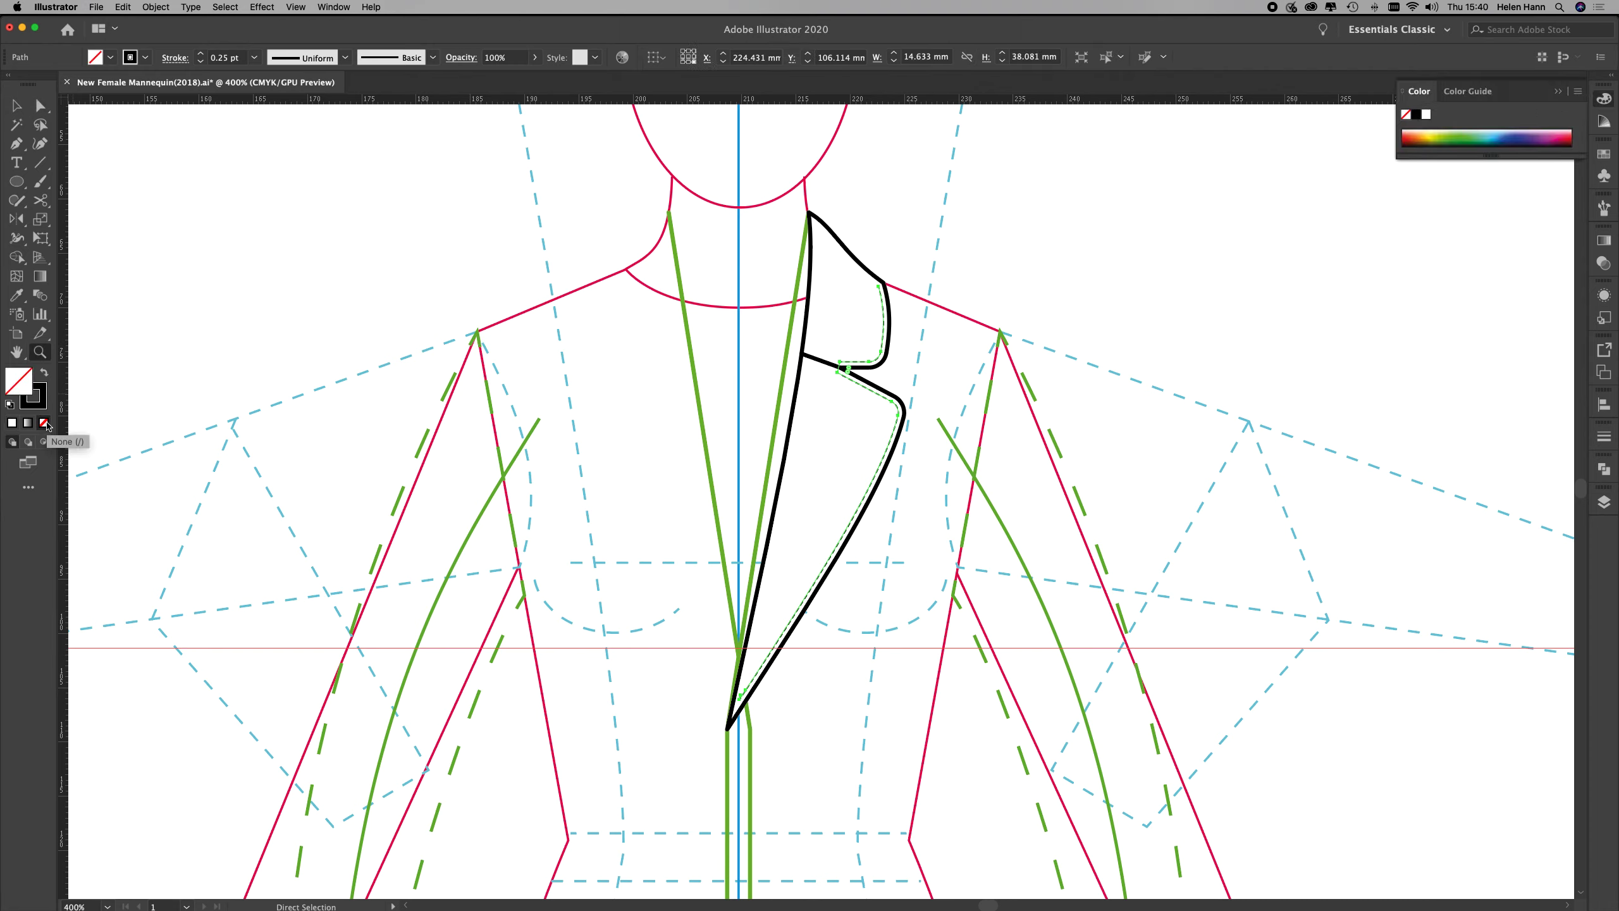
Extend the stitch line's upper end to meet the collar's top edge and nudge its inner notch corner slightly inward
{"action": "left_click", "coordinate": [40, 352]}
{"action": "left_click_drag", "start_coordinate": [797, 372], "coordinate": [936, 385]}
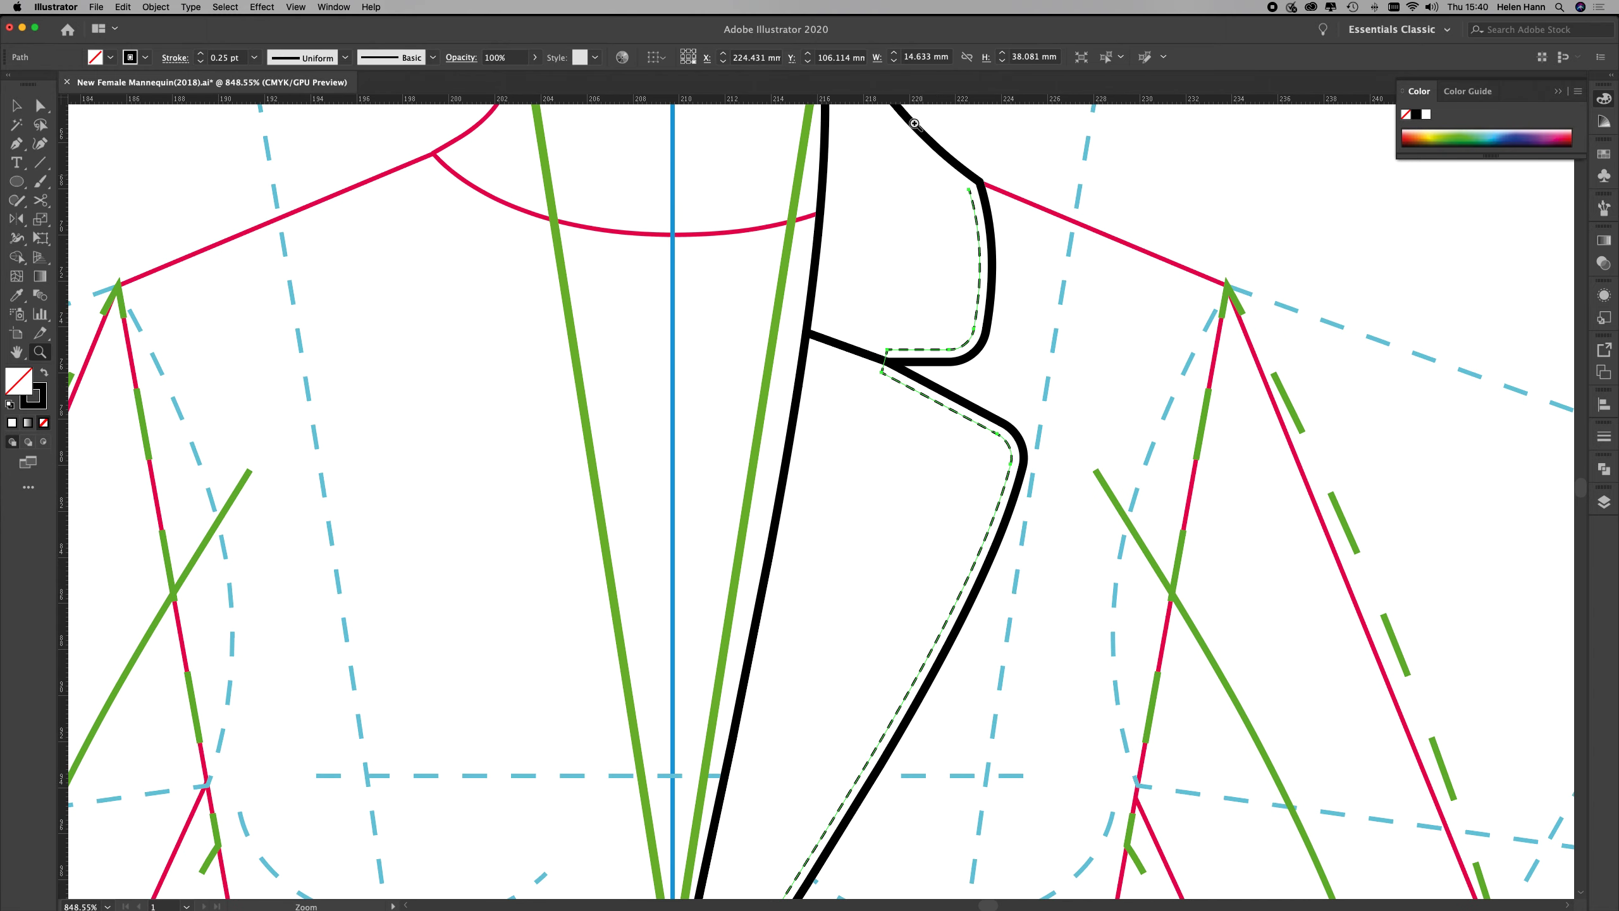
{"action": "key", "text": "a"}
{"action": "left_click", "coordinate": [936, 180]}
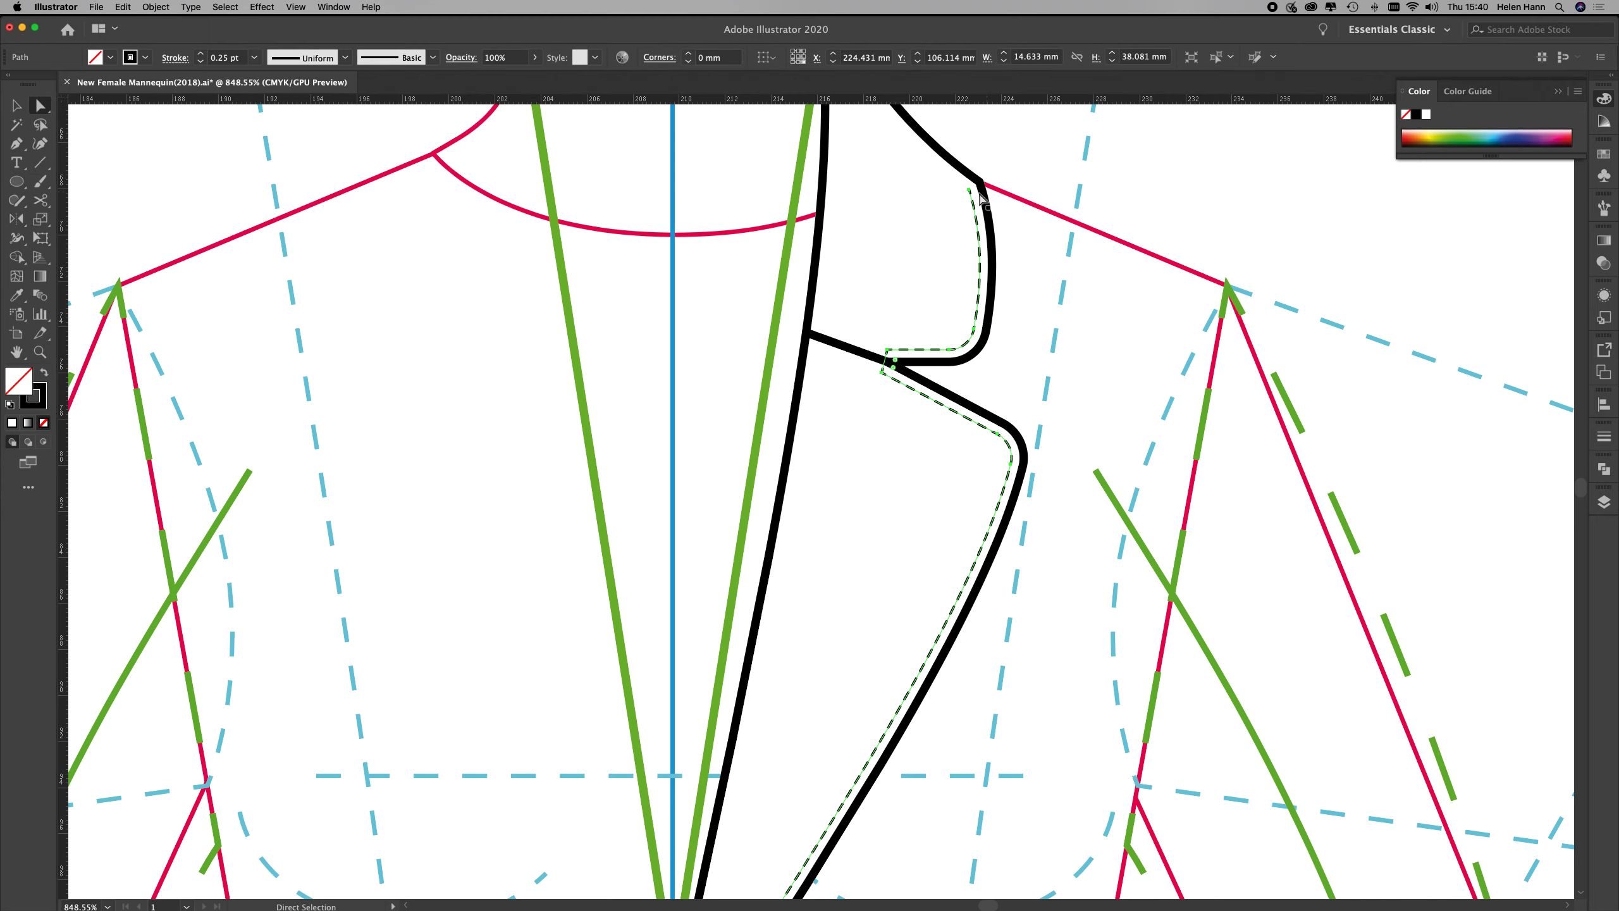
{"action": "left_click_drag", "start_coordinate": [968, 185], "coordinate": [967, 181]}
{"action": "key", "text": "super+shift+a"}
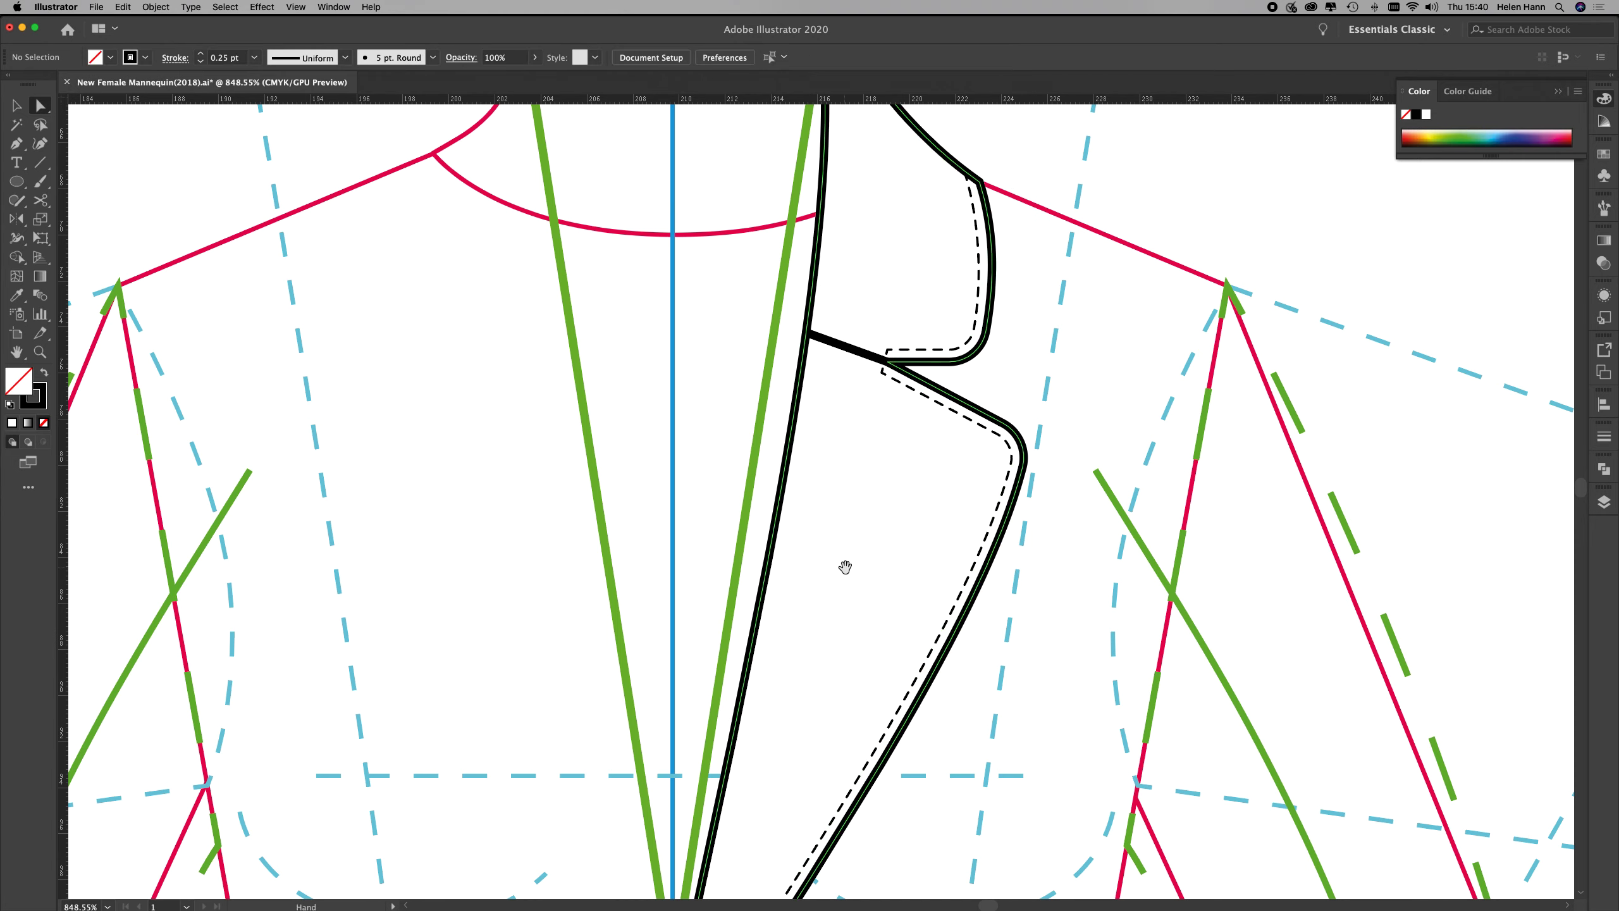
{"action": "left_click", "coordinate": [884, 375]}
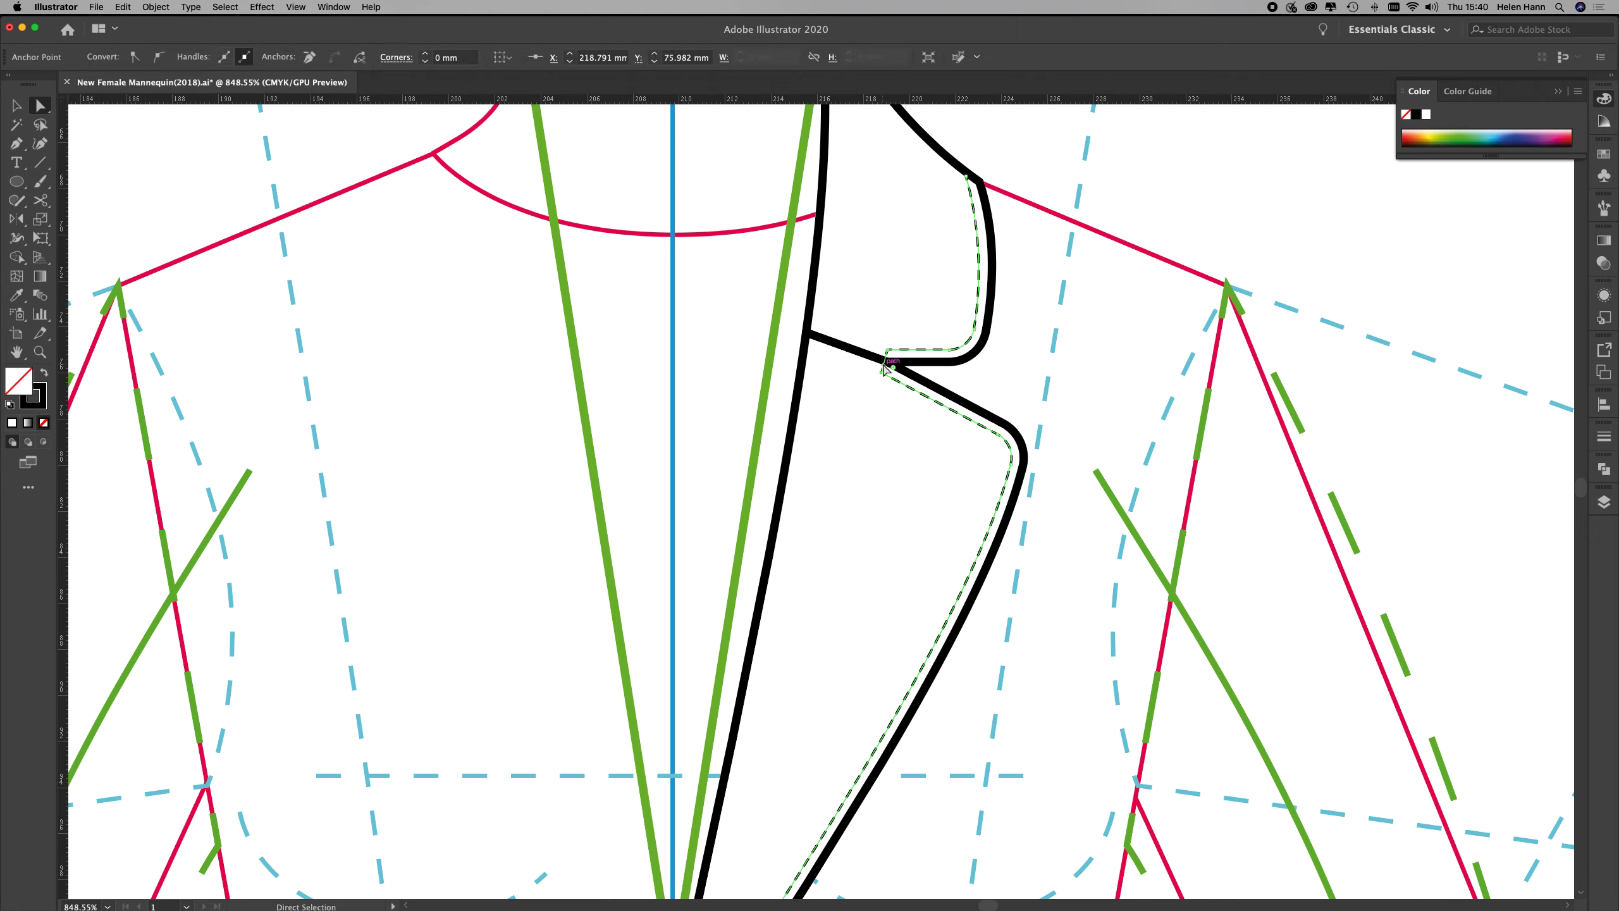
{"action": "key", "text": "super+shift+a"}
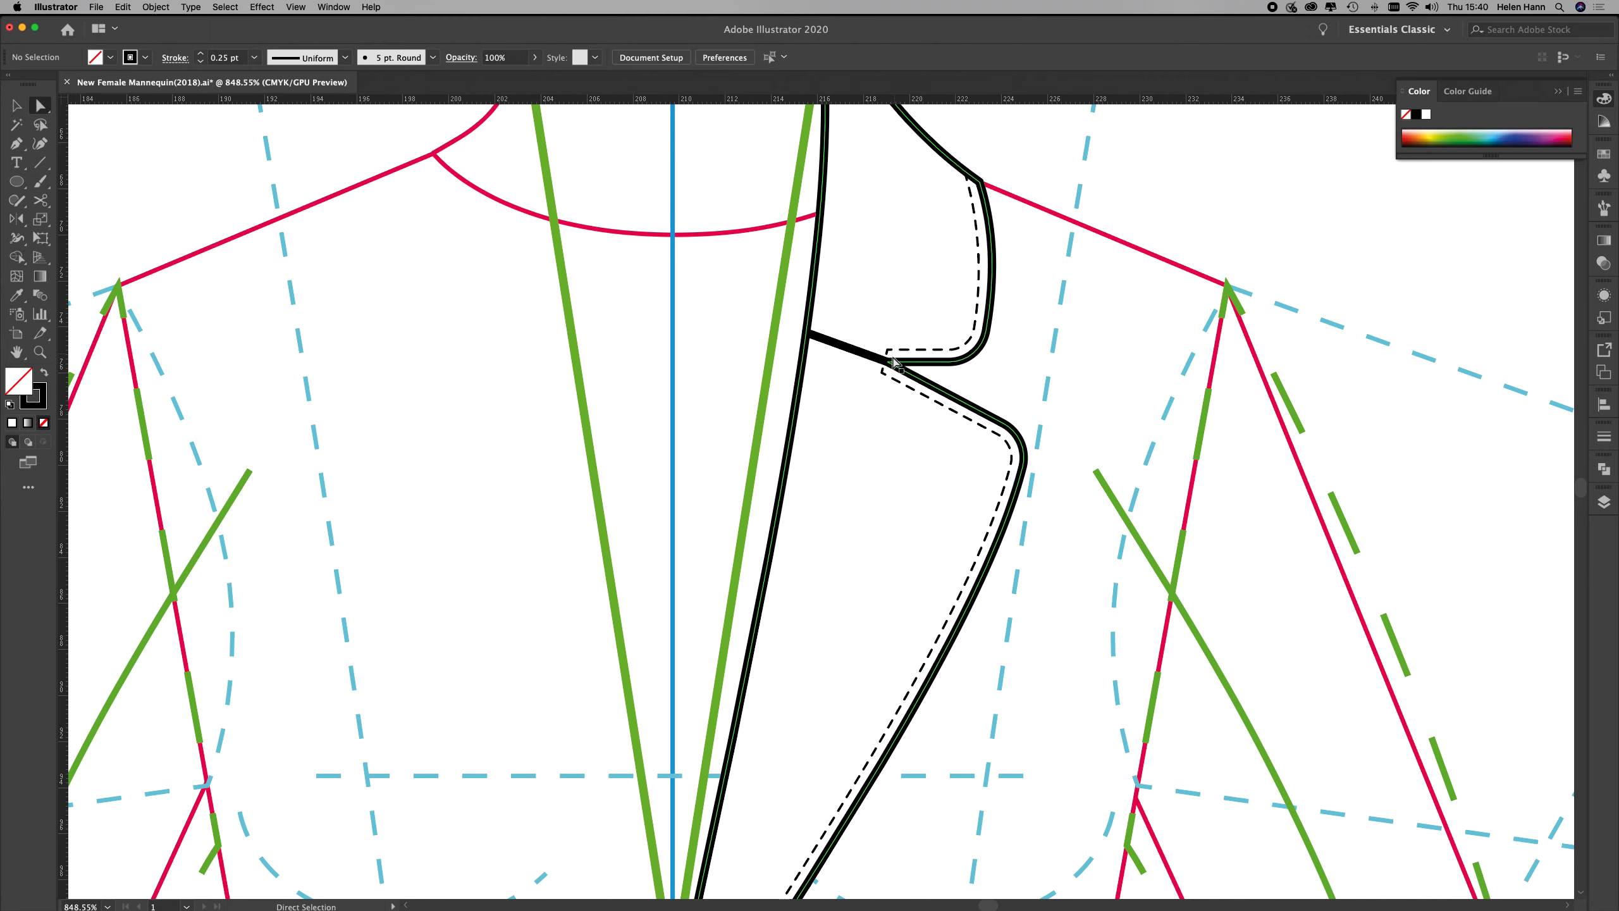
{"action": "left_click_drag", "start_coordinate": [890, 362], "coordinate": [888, 359]}
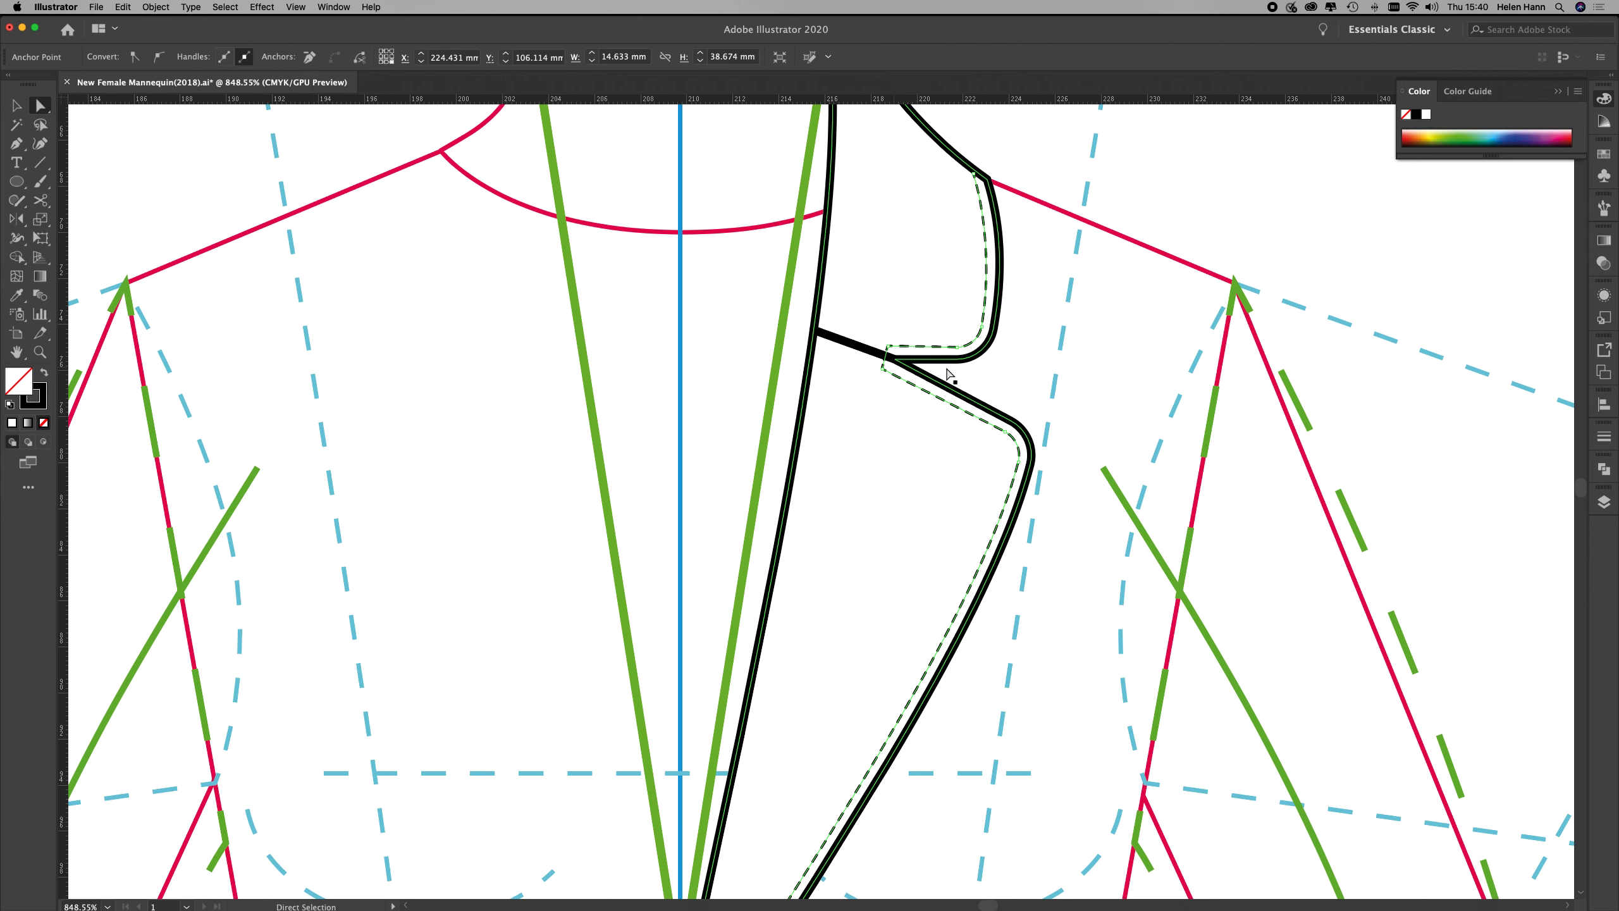
Move the stitch line's lower end anchor down to the roll line near the lapel's bottom point
{"action": "left_click_drag", "start_coordinate": [896, 617], "coordinate": [1071, 122]}
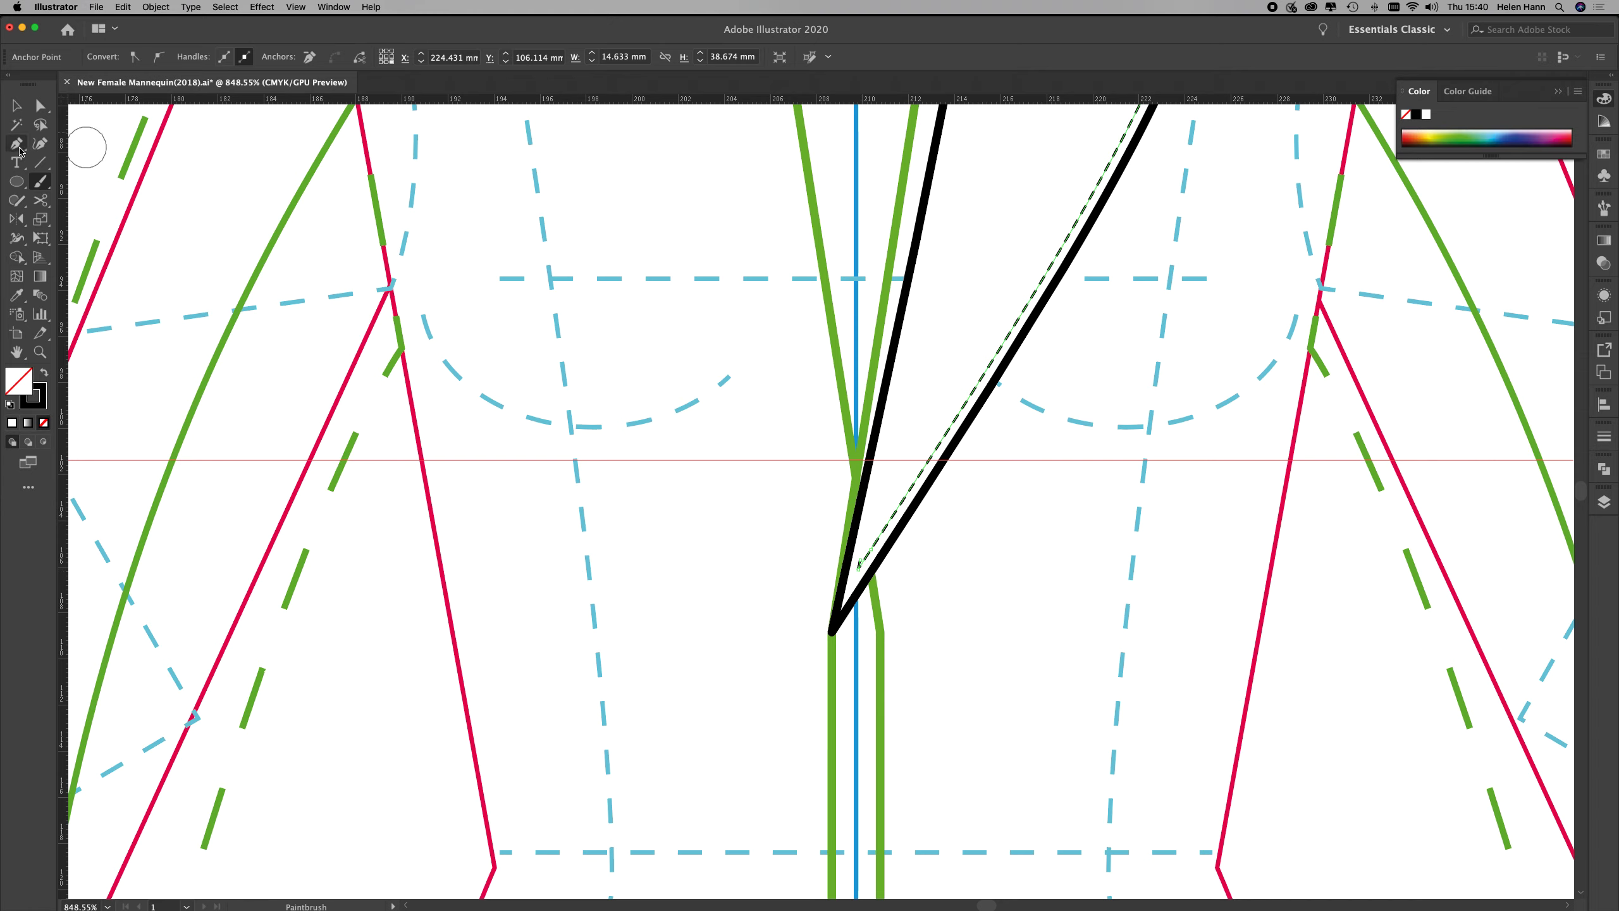
{"action": "left_click", "coordinate": [40, 105]}
{"action": "left_click", "coordinate": [847, 557]}
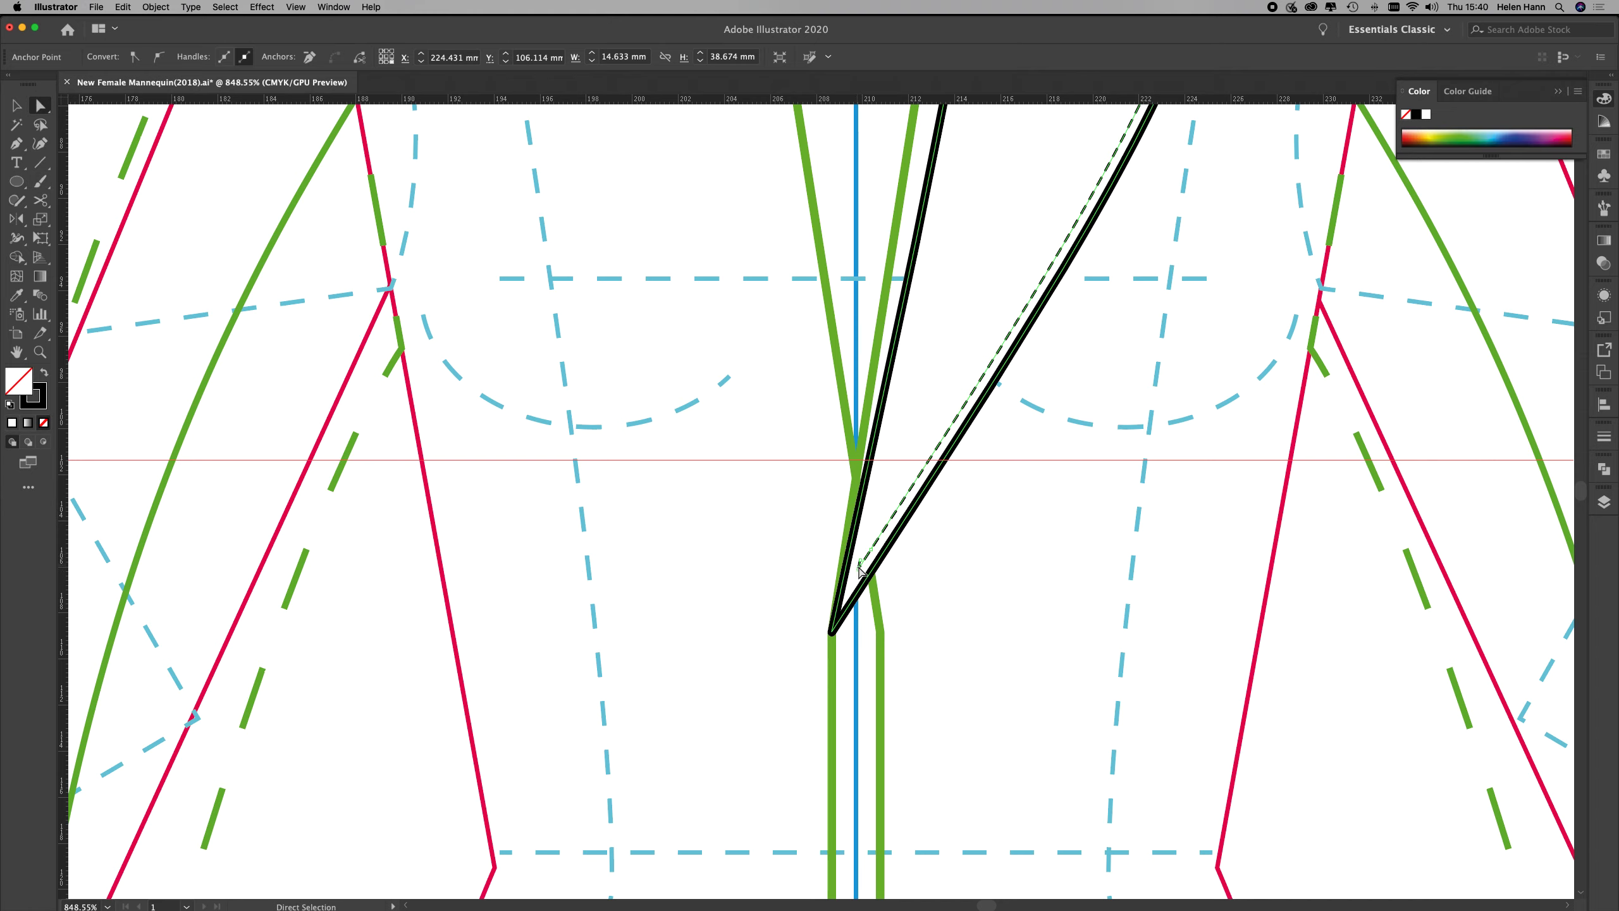
{"action": "left_click_drag", "start_coordinate": [856, 576], "coordinate": [842, 585]}
{"action": "left_click", "coordinate": [831, 618]}
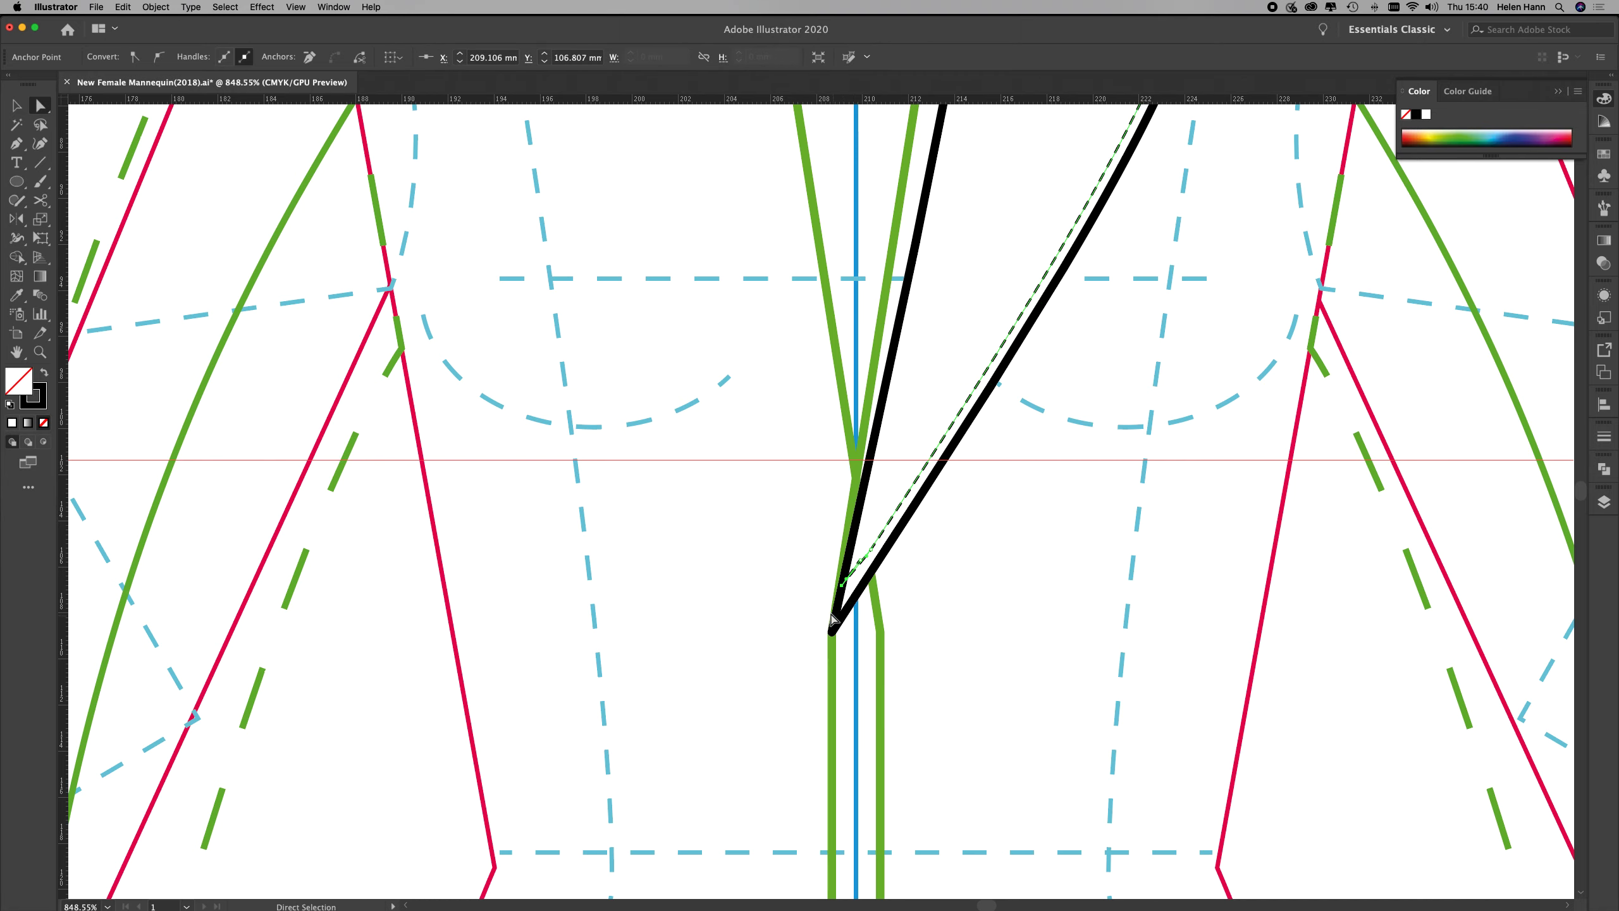
{"action": "left_click", "coordinate": [1466, 242]}
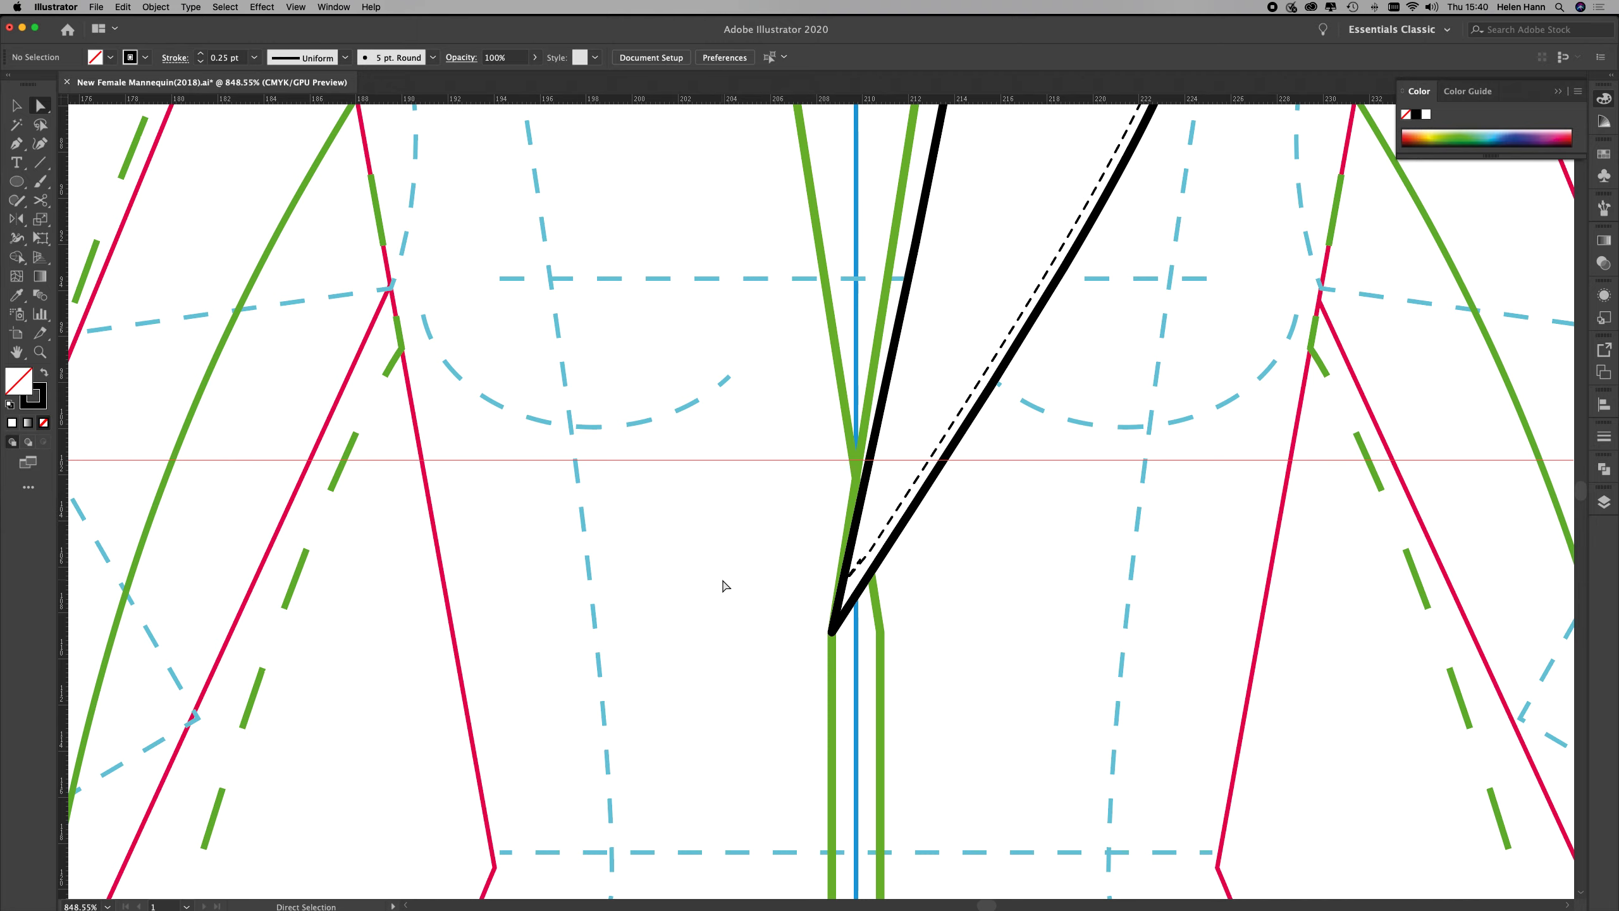
Delete the stray anchor point of the dashed stitch line near its lower end at the lapel's point
{"action": "key", "text": "z"}
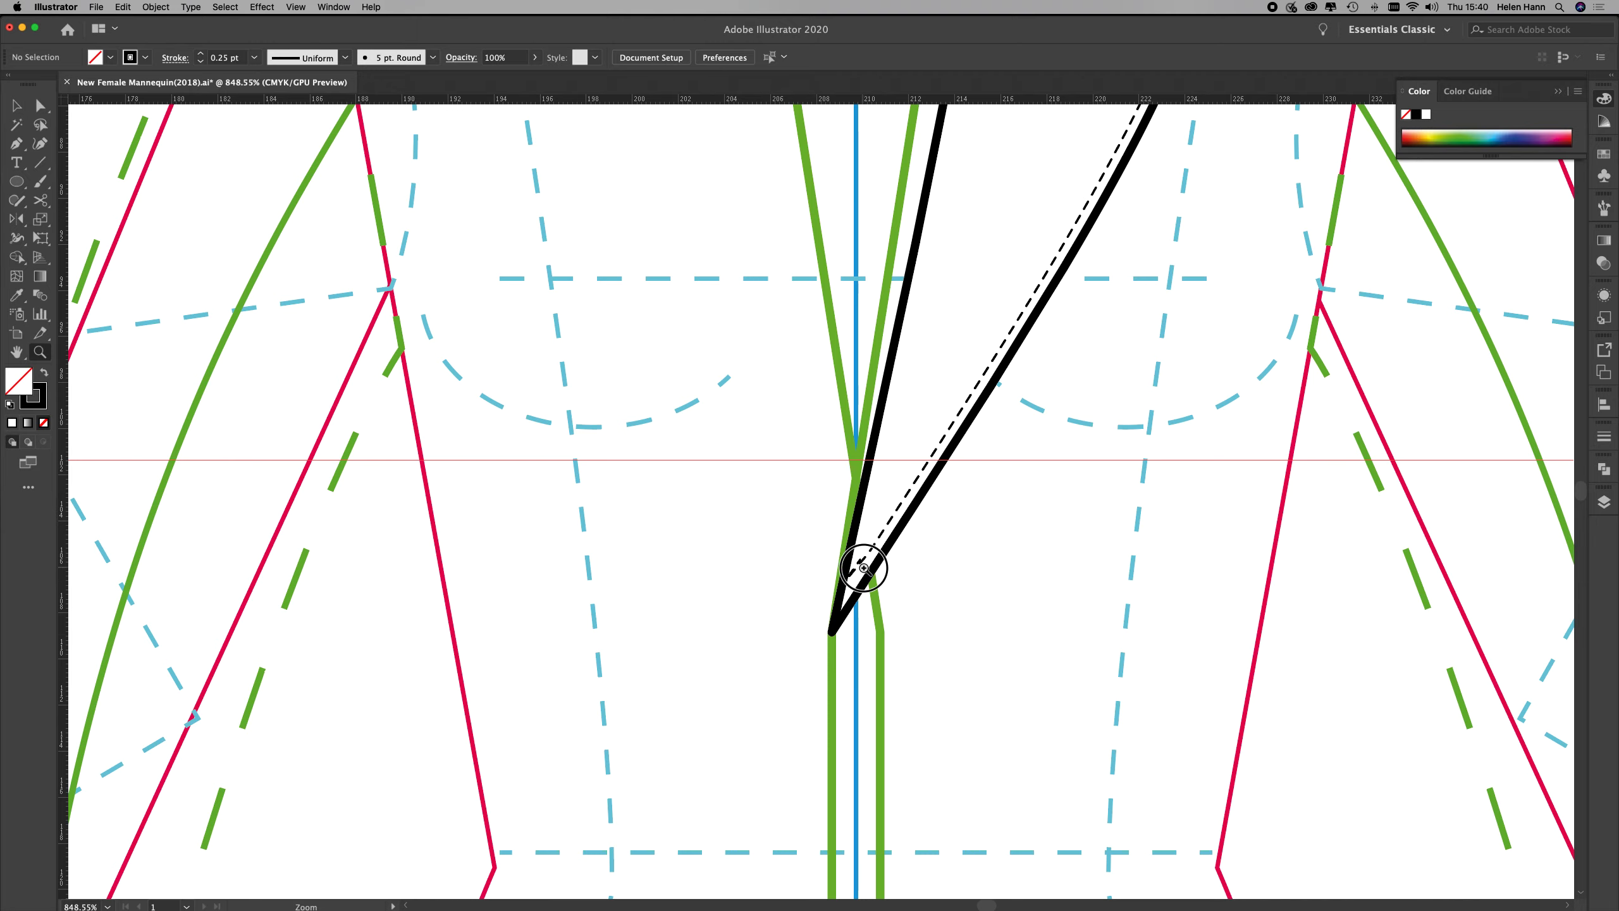
{"action": "left_click_drag", "start_coordinate": [868, 568], "coordinate": [1082, 649]}
{"action": "left_click", "coordinate": [40, 105]}
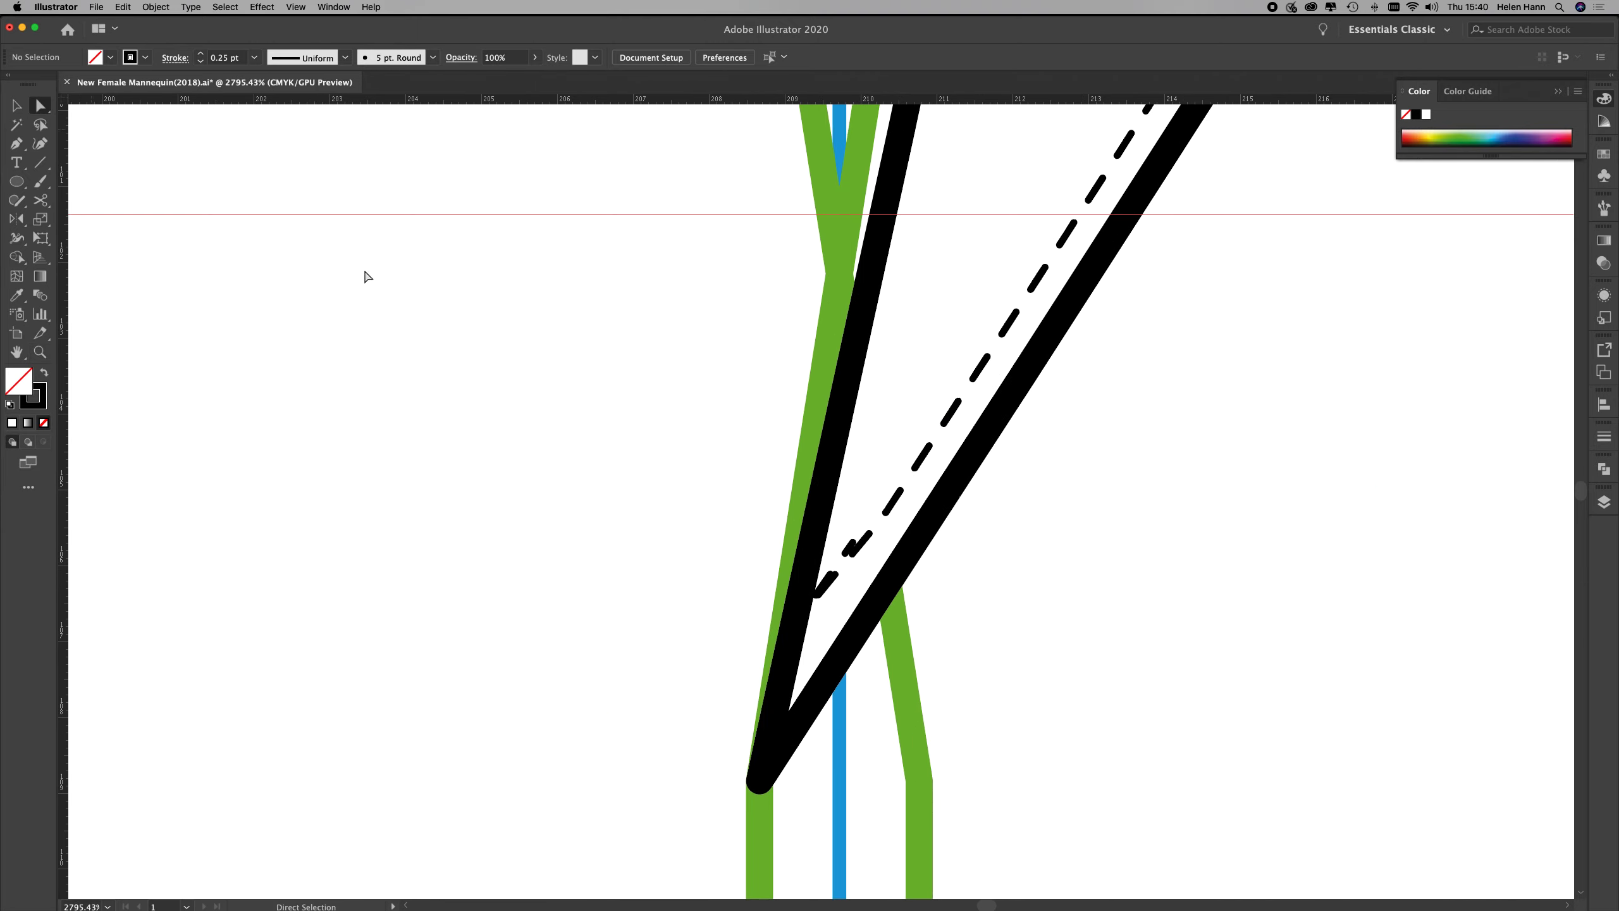
{"action": "left_click", "coordinate": [854, 548]}
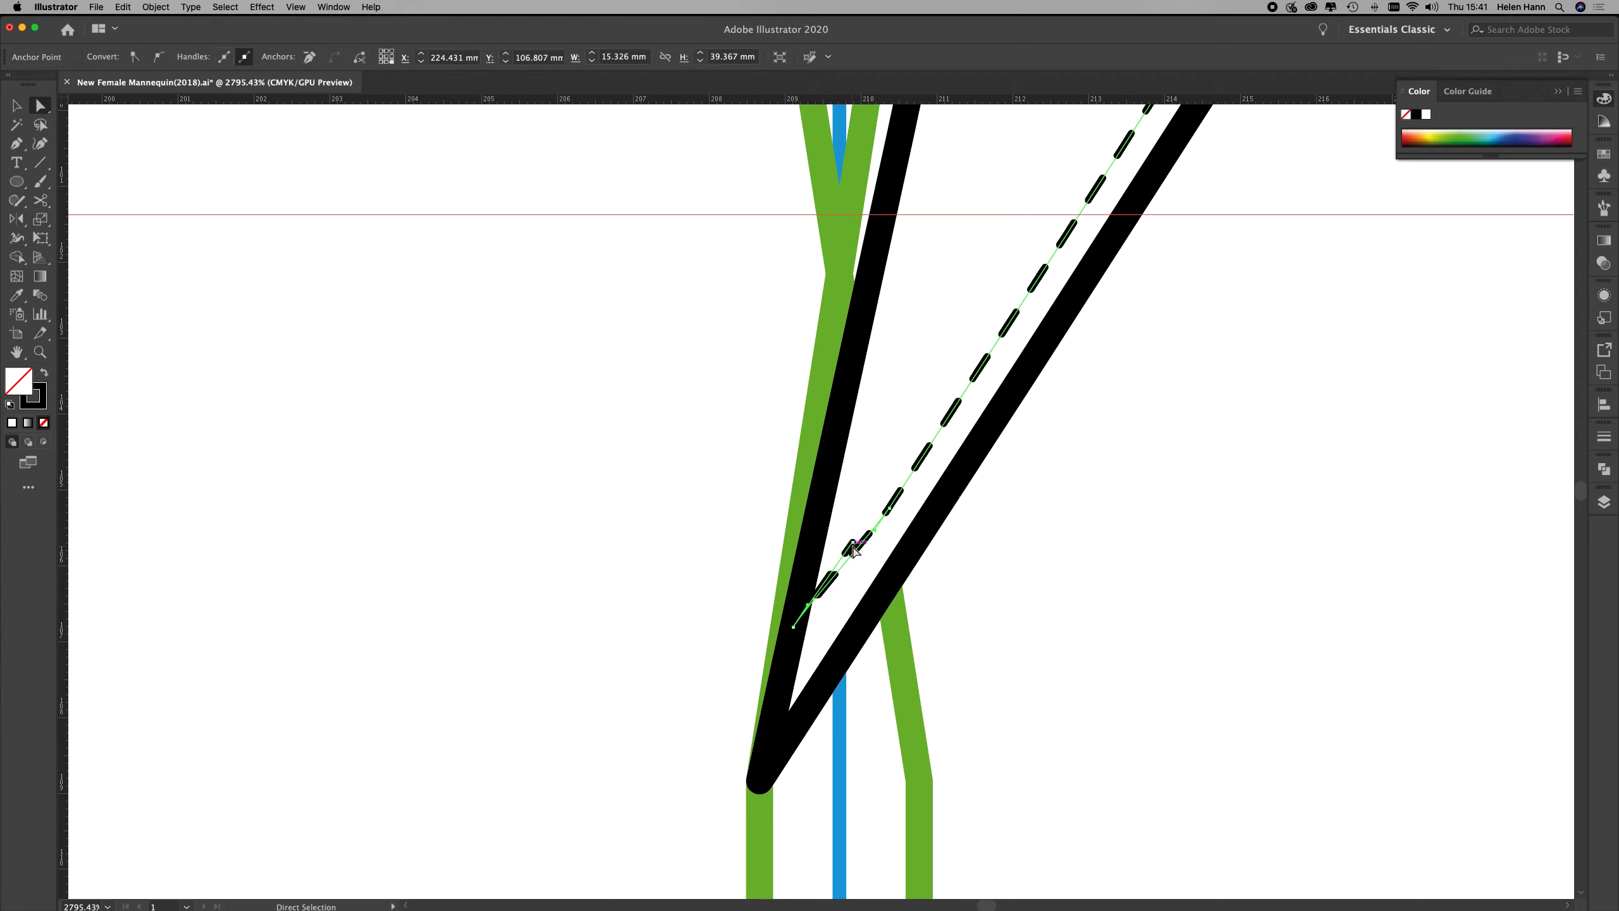
{"action": "left_click", "coordinate": [854, 548]}
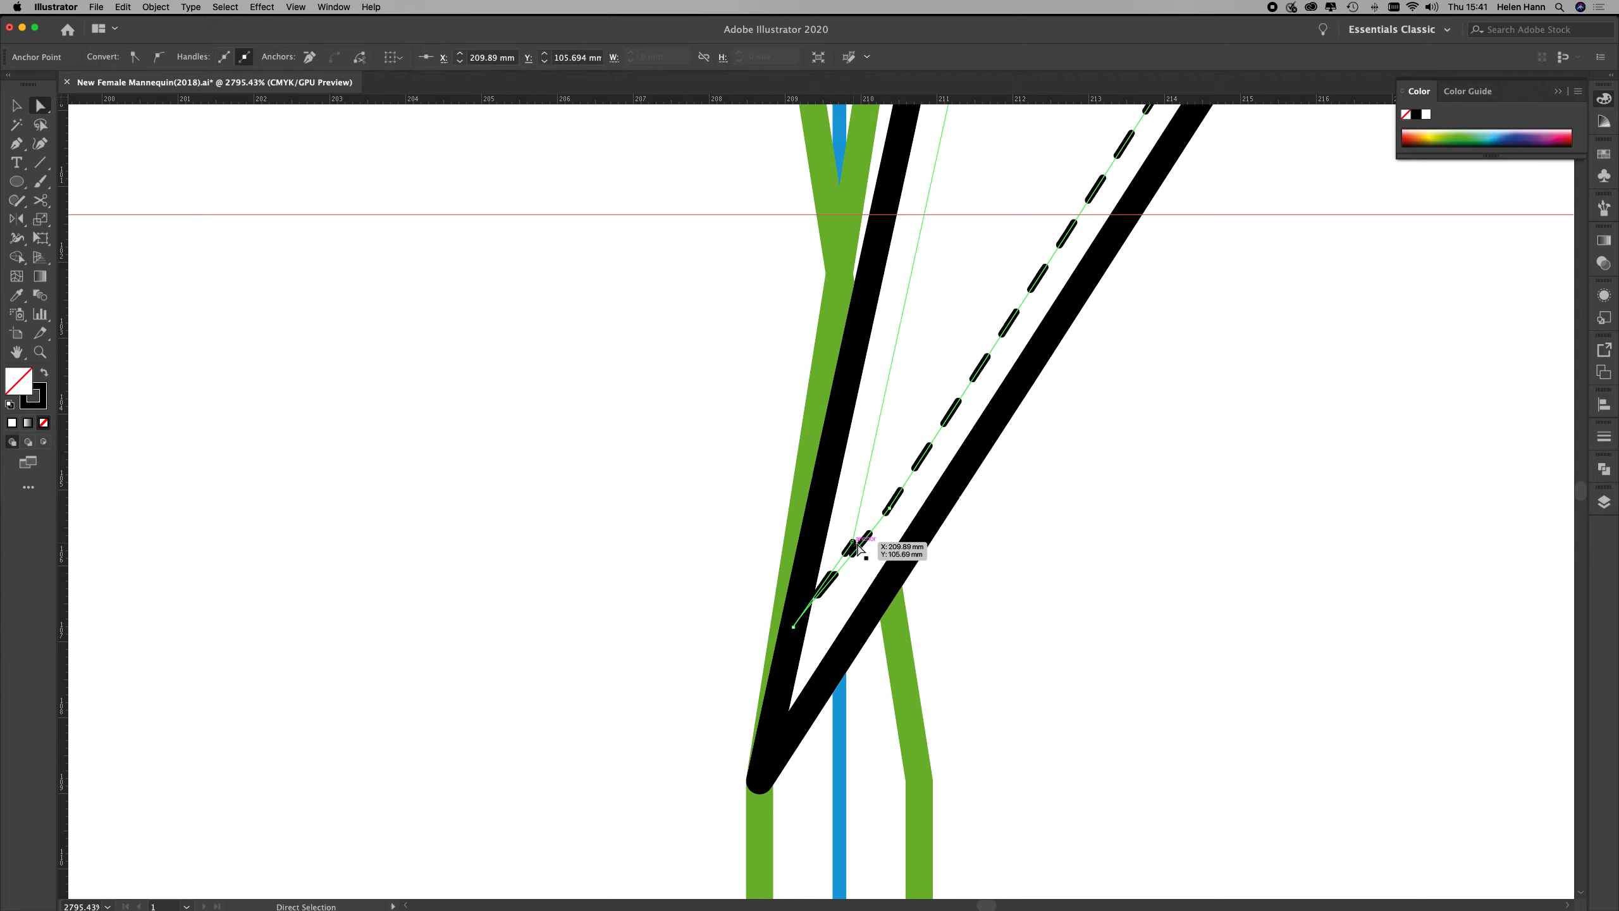
{"action": "key", "text": "Delete"}
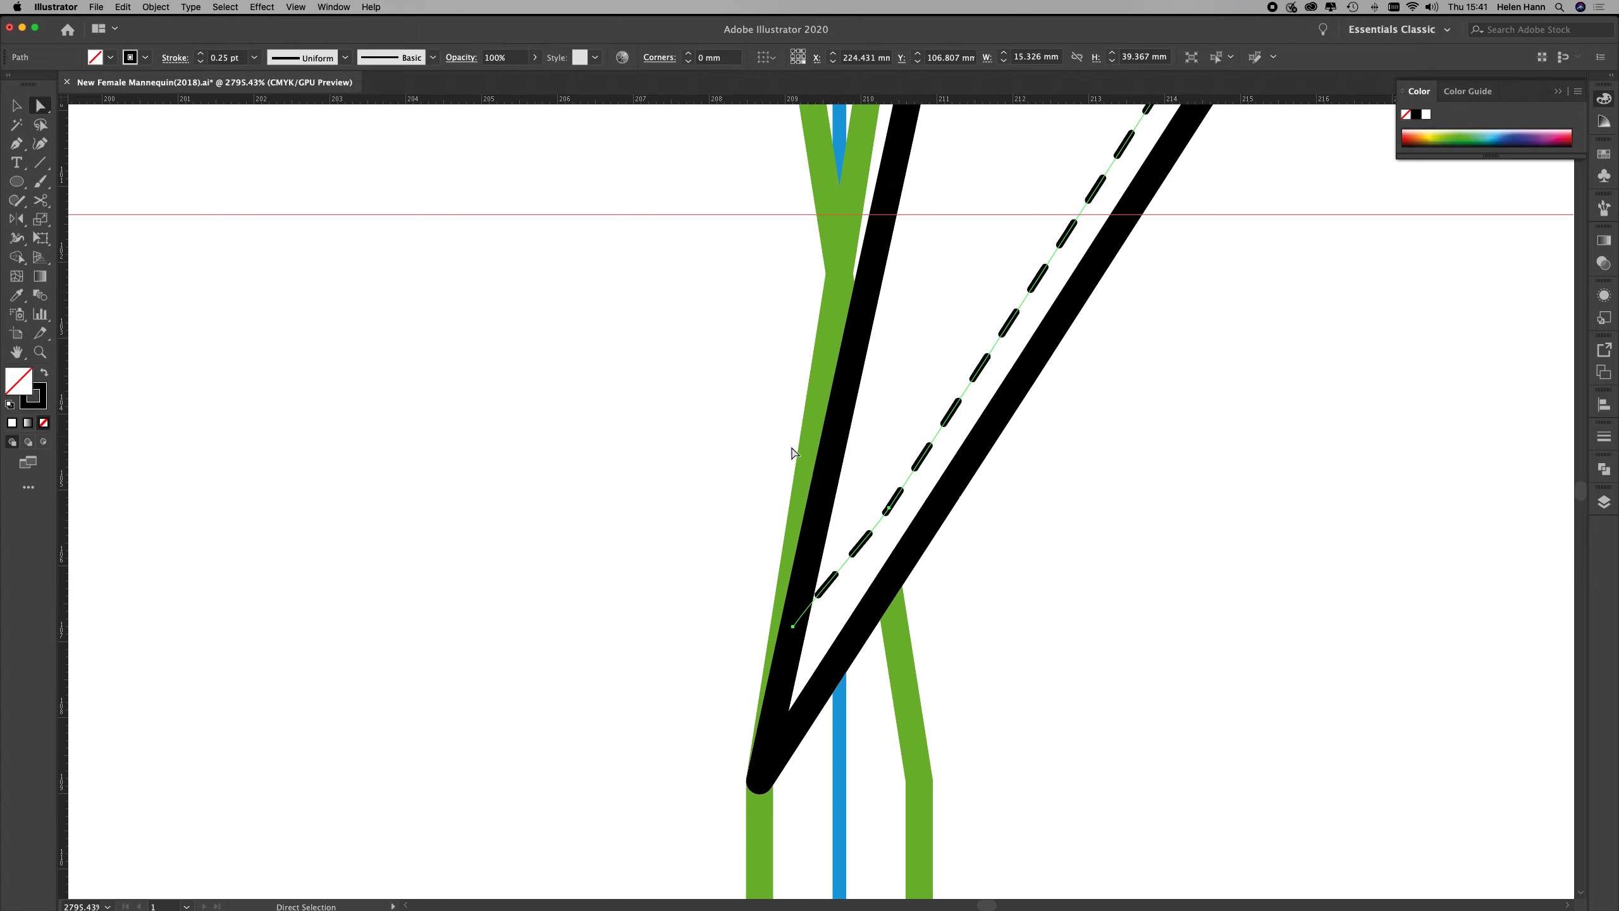
Reflect a copy of the complete collar, lapel and stitching across the centre front line, using the vertical axis
{"action": "key", "text": "z"}
{"action": "left_click", "coordinate": [922, 470], "text": "alt"}
{"action": "left_click", "coordinate": [882, 470], "text": "alt"}
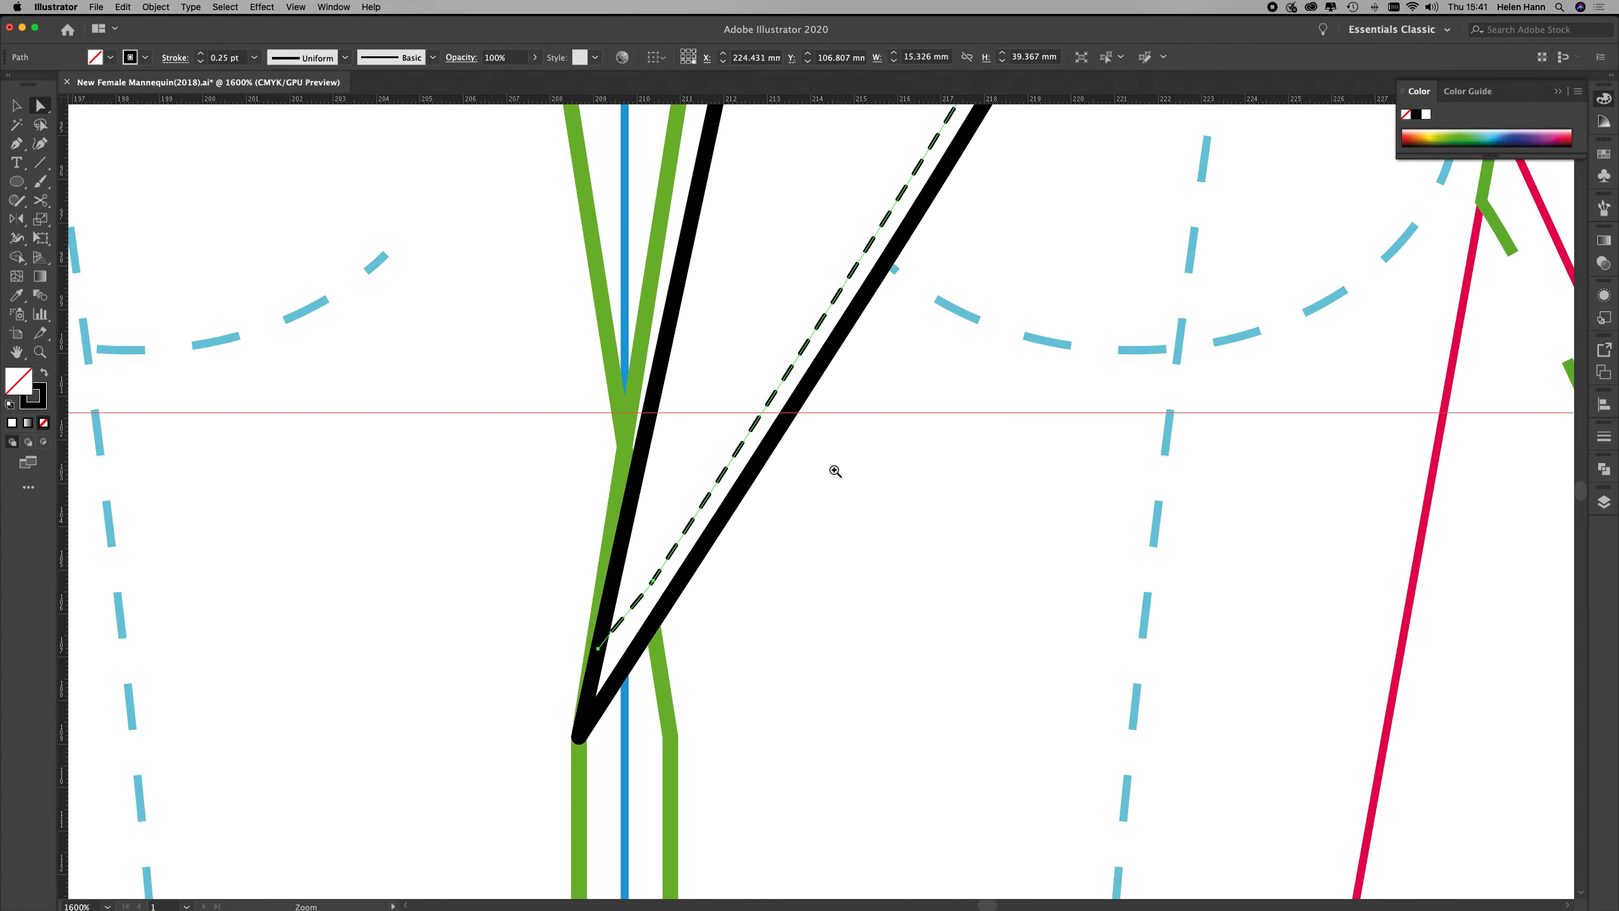
{"action": "mouse_move", "coordinate": [775, 492]}
{"action": "left_mouse_down"}
{"action": "mouse_move", "coordinate": [741, 503]}
{"action": "mouse_move", "coordinate": [1203, 481]}
{"action": "mouse_move", "coordinate": [792, 470]}
{"action": "left_mouse_up"}
{"action": "left_click_drag", "start_coordinate": [675, 485], "coordinate": [517, 348]}
{"action": "left_click", "coordinate": [847, 385]}
{"action": "key", "text": "v"}
{"action": "left_click", "coordinate": [887, 408]}
{"action": "right_click", "coordinate": [1053, 288]}
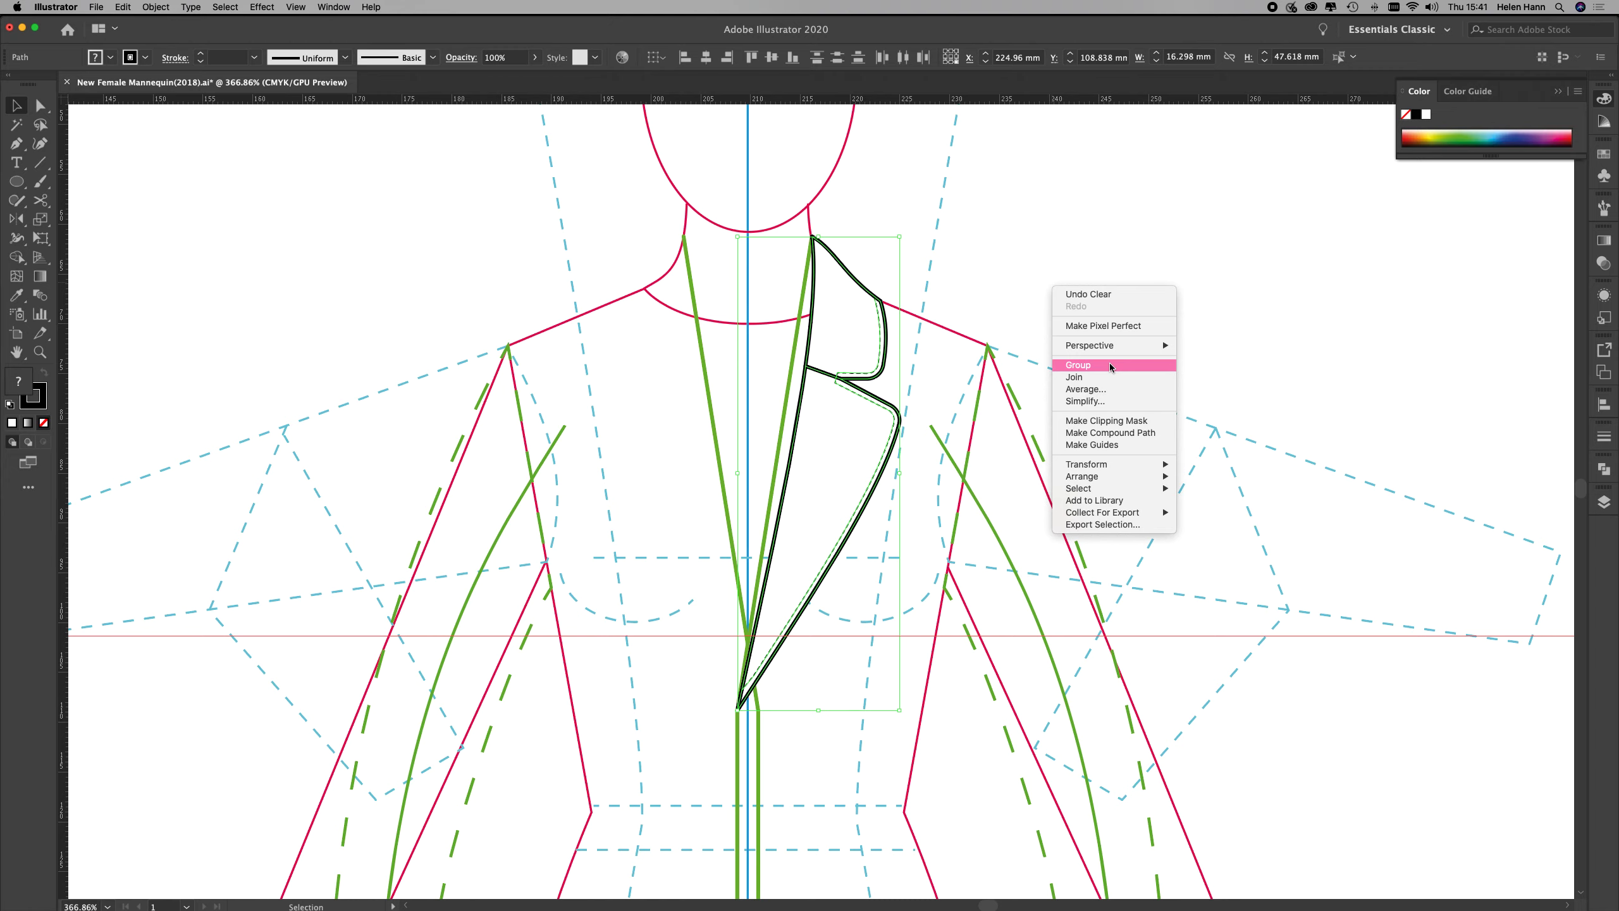
{"action": "left_click", "coordinate": [938, 244]}
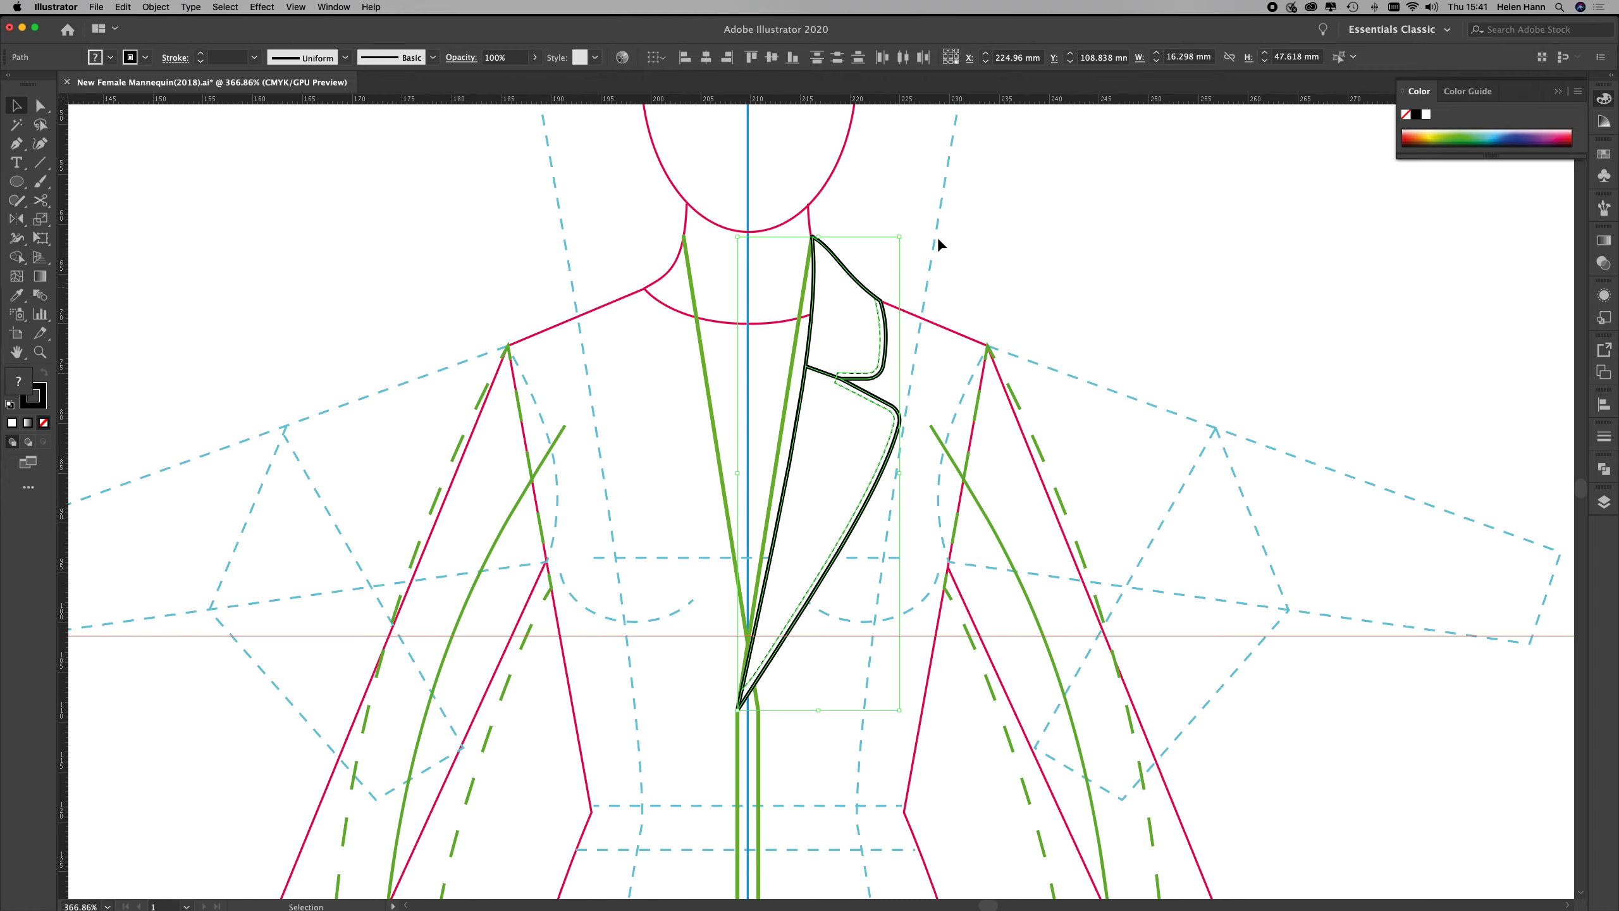
{"action": "left_click", "coordinate": [16, 219]}
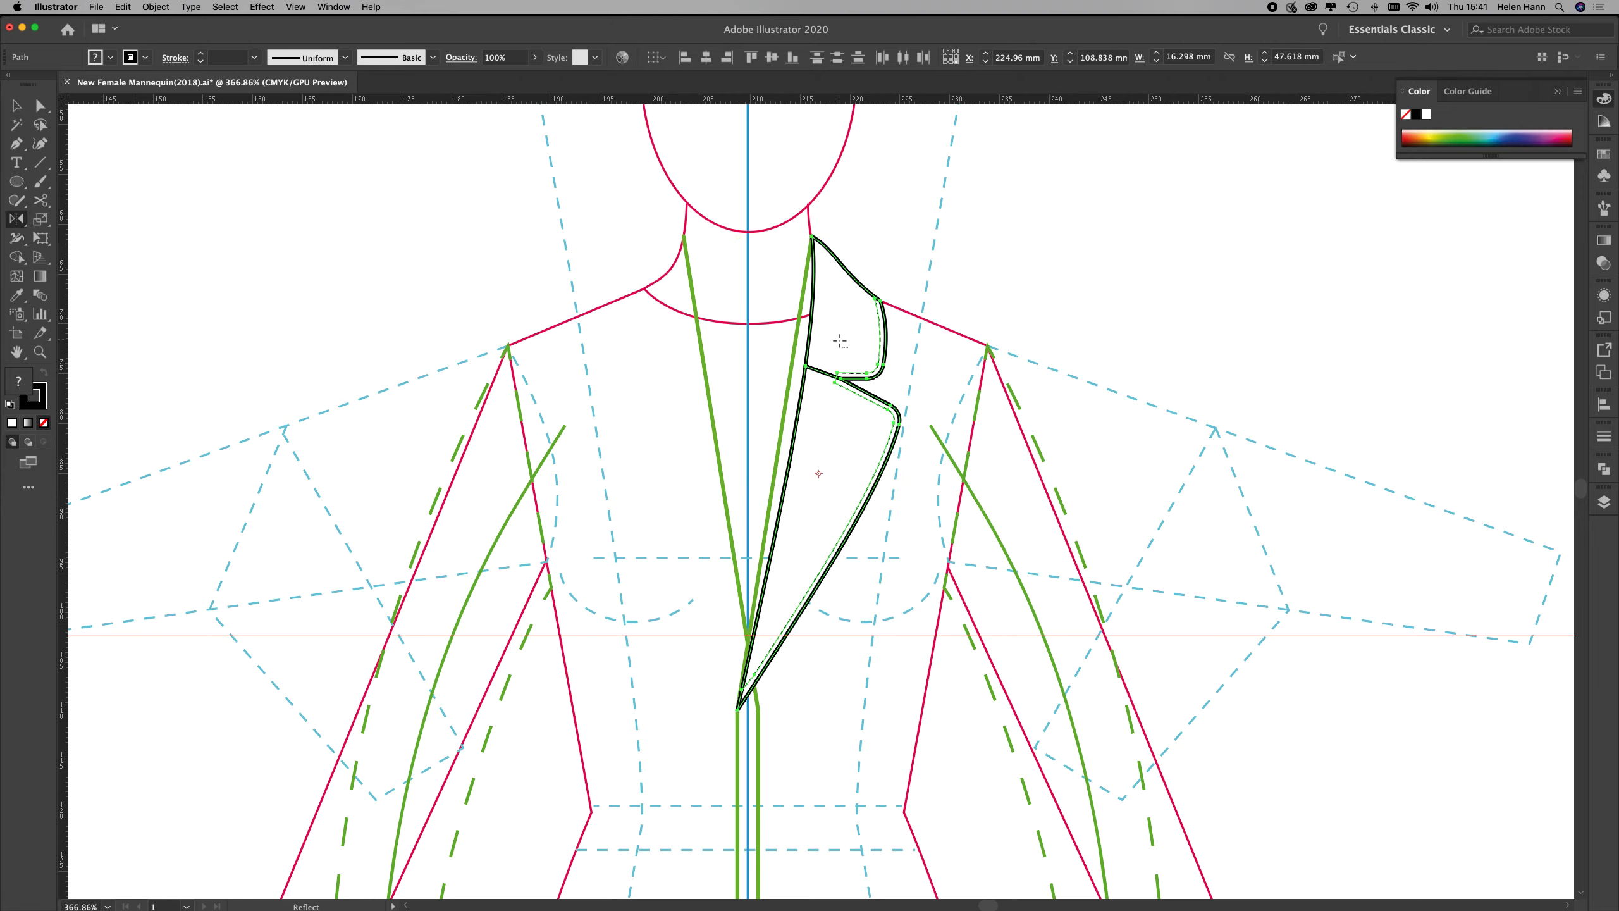
{"action": "left_click", "coordinate": [748, 286], "text": "alt"}
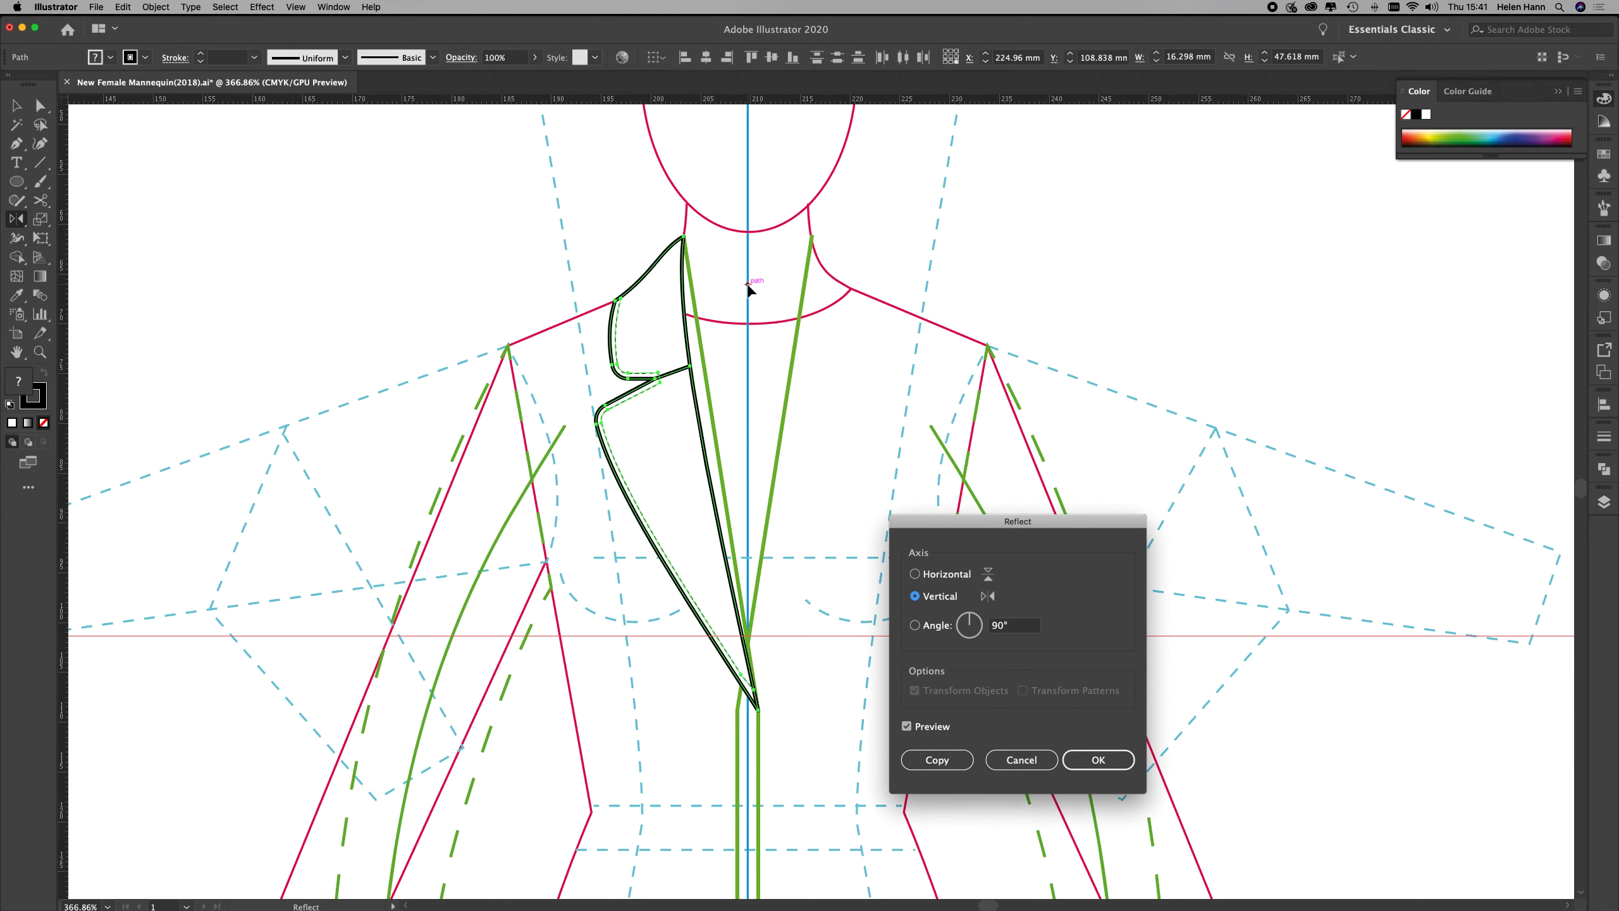
{"action": "left_click", "coordinate": [946, 764]}
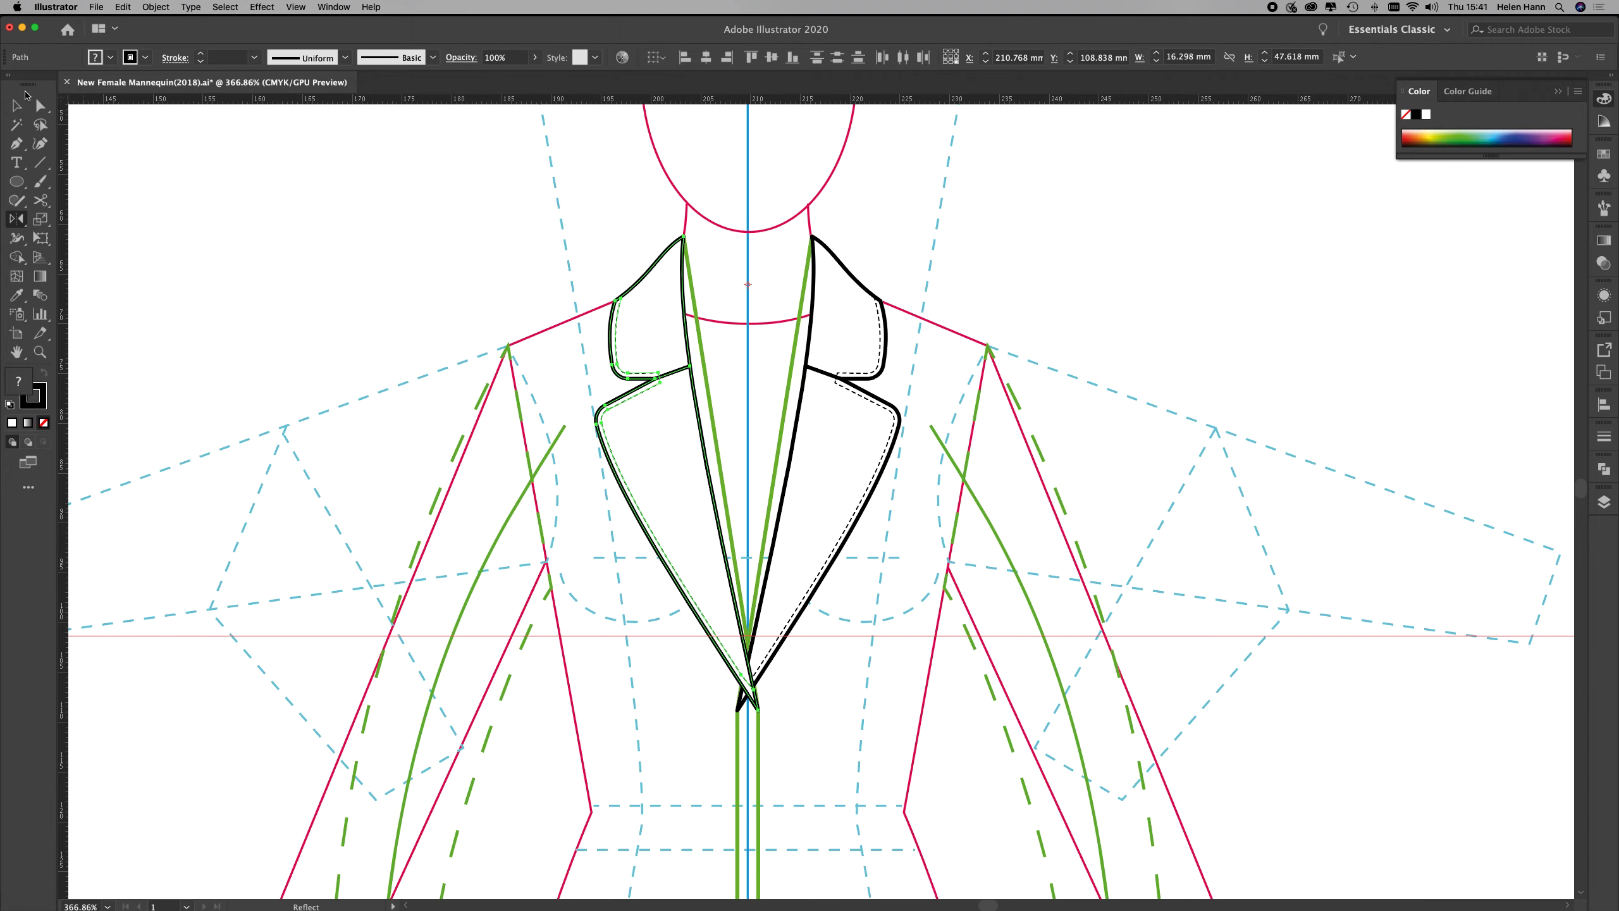
{"action": "left_click", "coordinate": [18, 104]}
{"action": "left_click", "coordinate": [245, 230]}
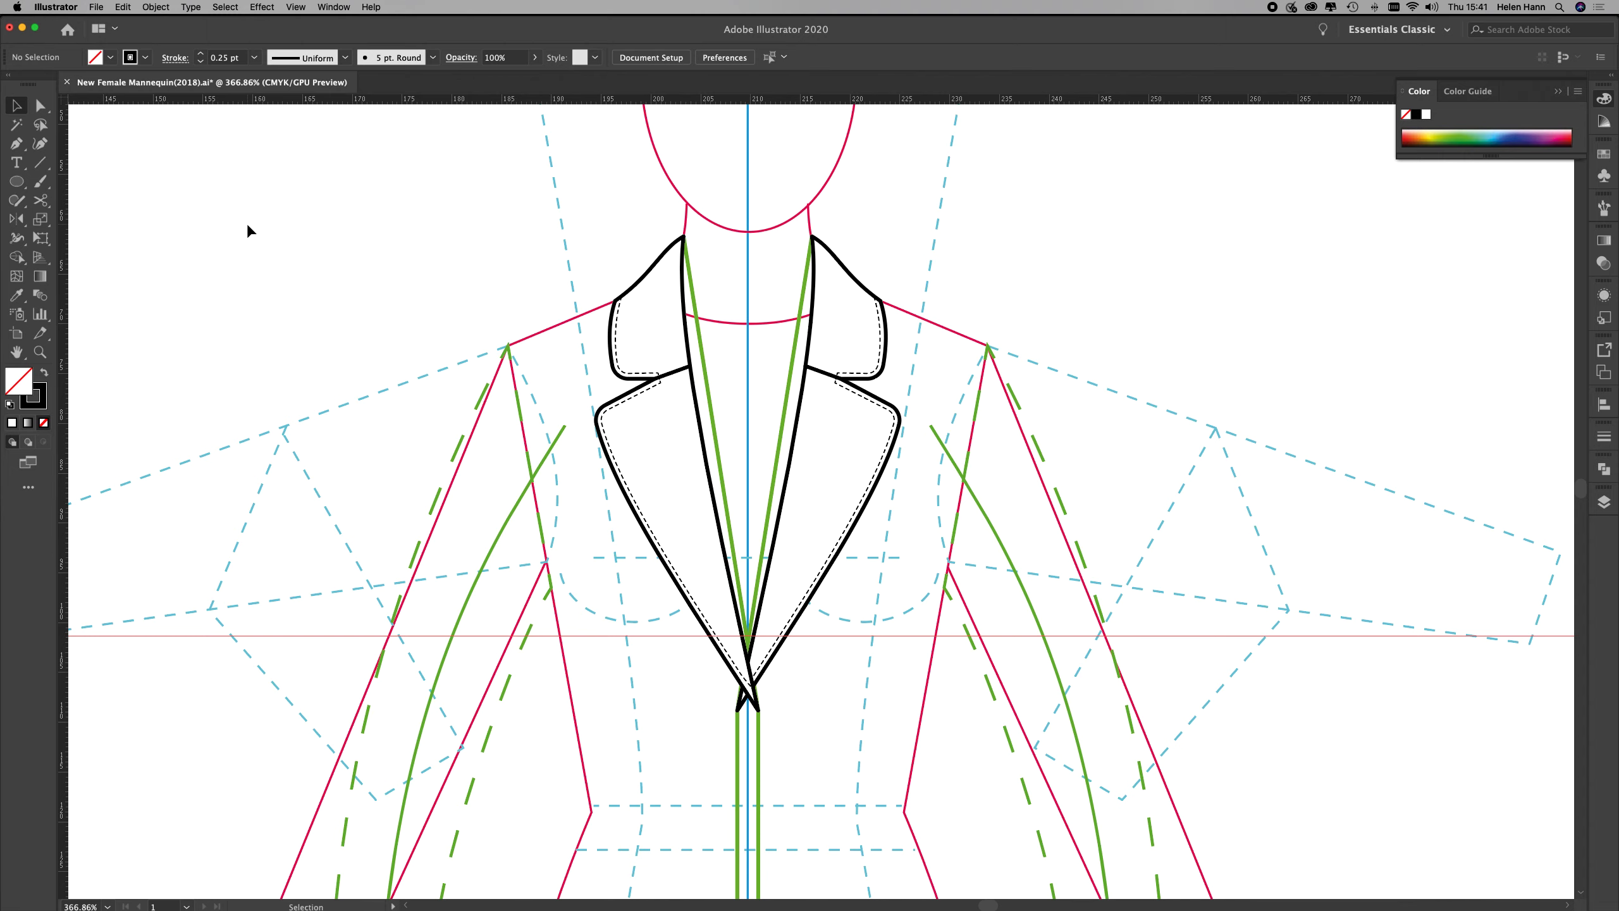
Select both lapels and cut away the right lapel's tip protruding beneath the left lapel with the Shape Builder tool
{"action": "left_click", "coordinate": [39, 352]}
{"action": "left_click_drag", "start_coordinate": [740, 704], "coordinate": [860, 723]}
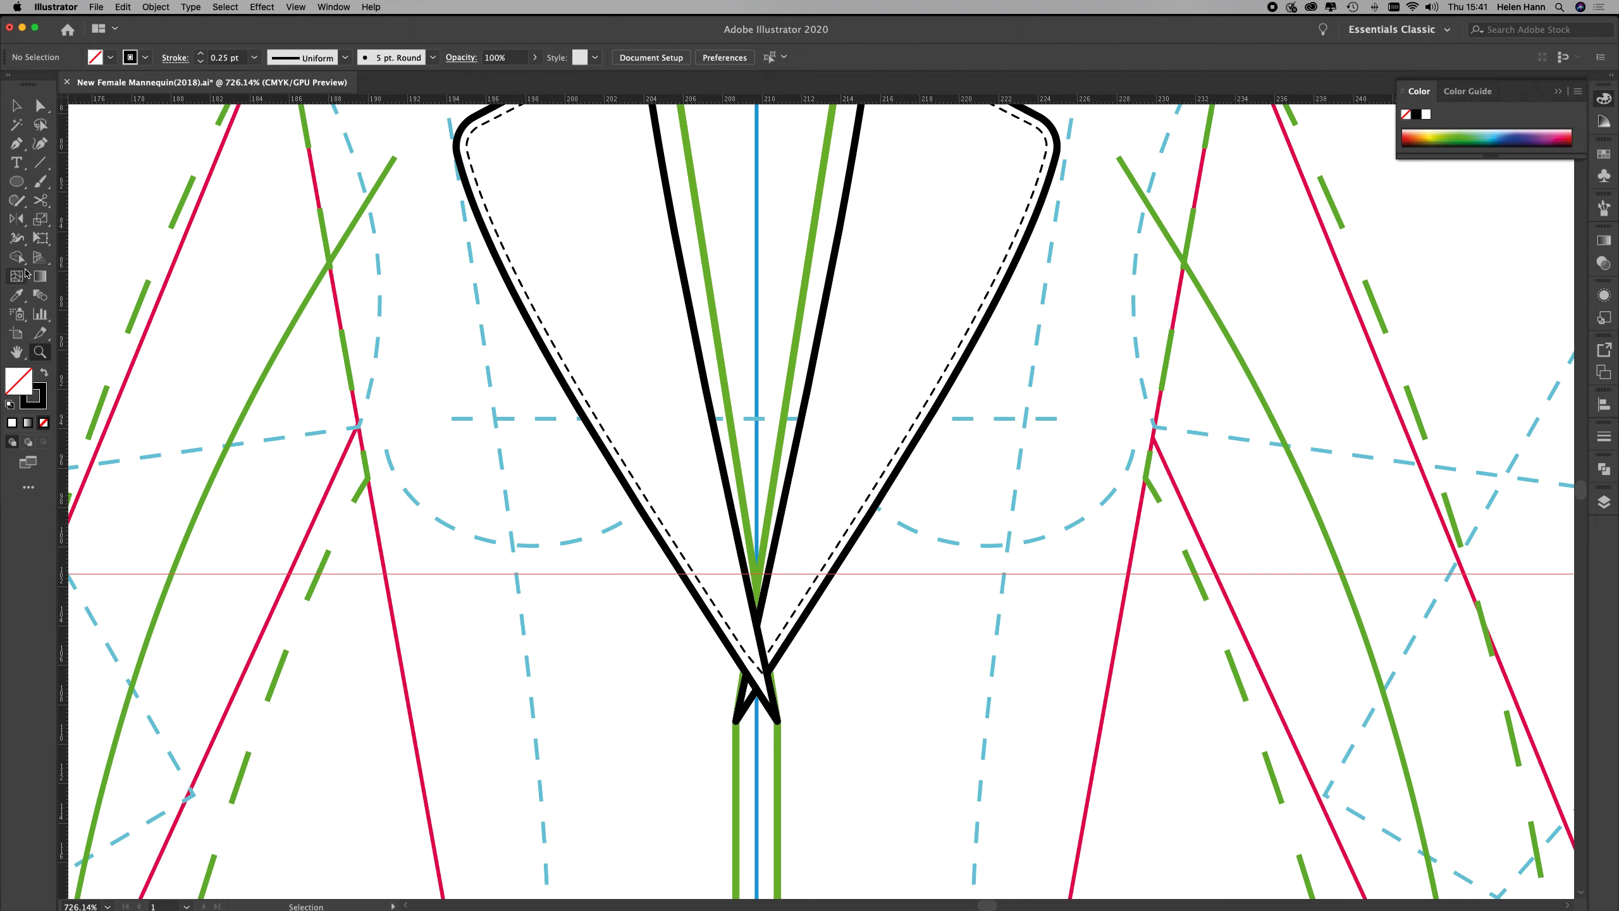
{"action": "left_click", "coordinate": [18, 259]}
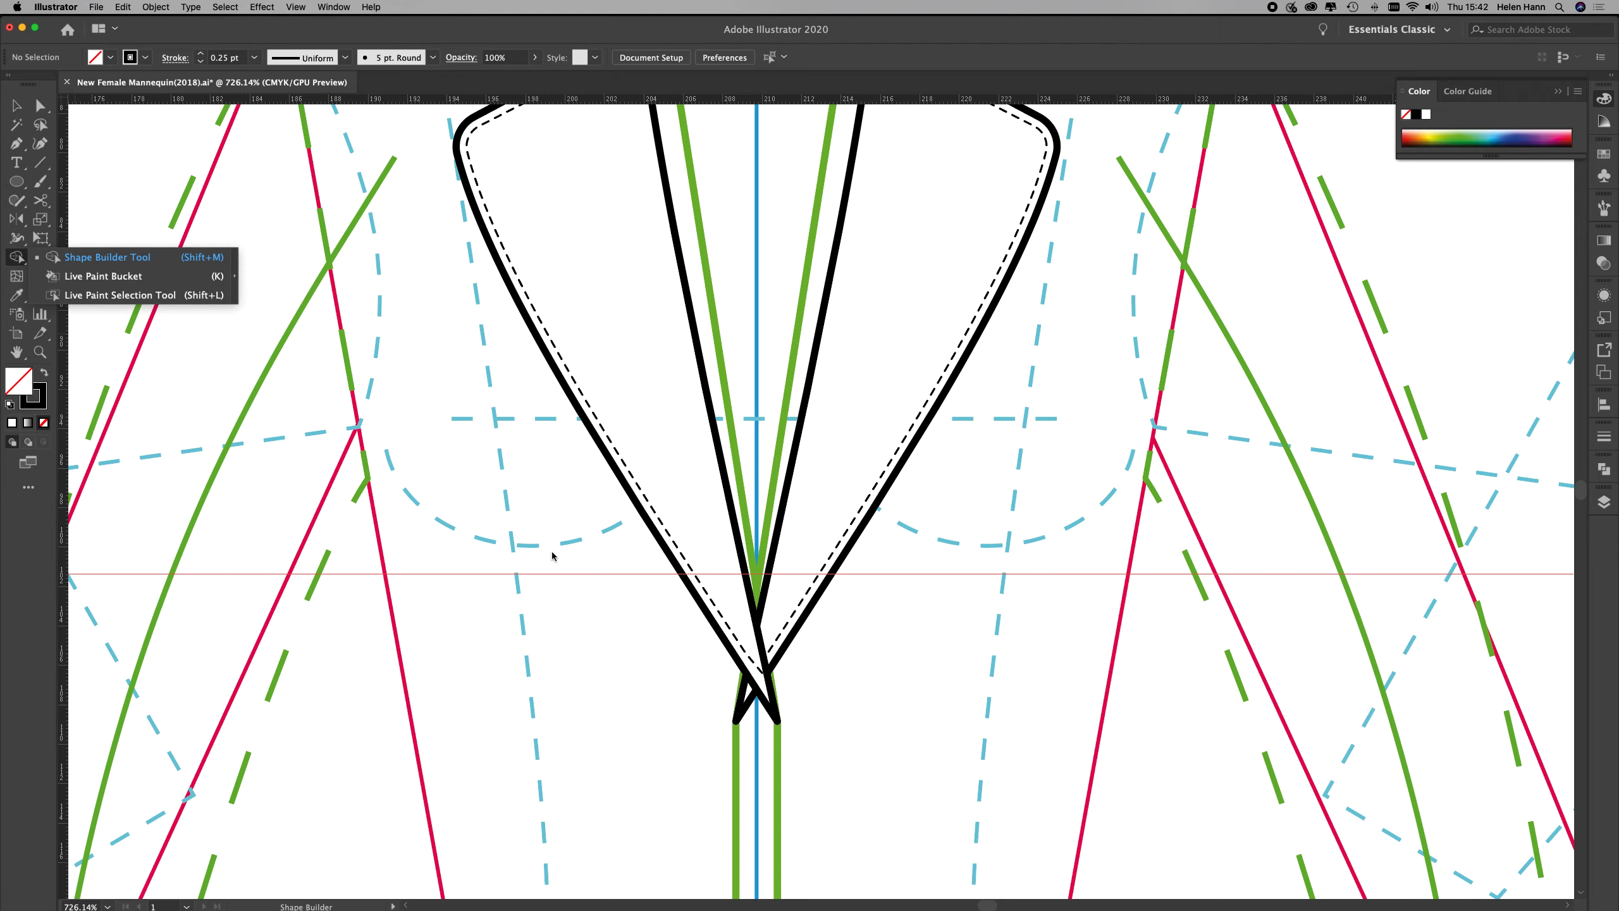
{"action": "left_click", "coordinate": [748, 704]}
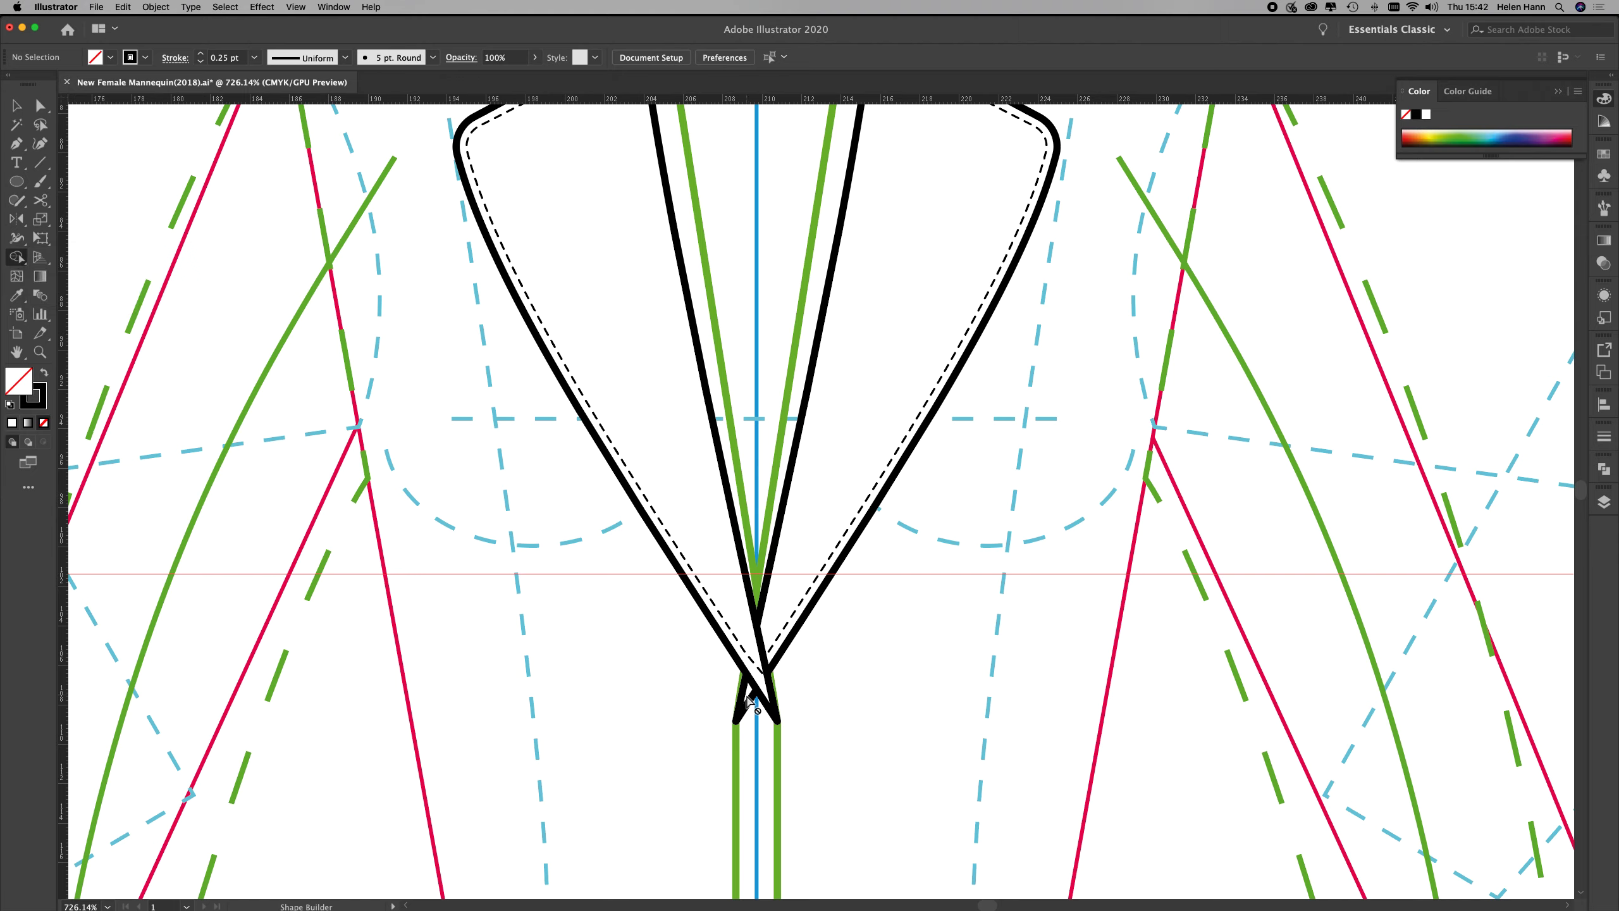
{"action": "left_click", "coordinate": [748, 701]}
{"action": "left_click", "coordinate": [748, 701], "text": "super"}
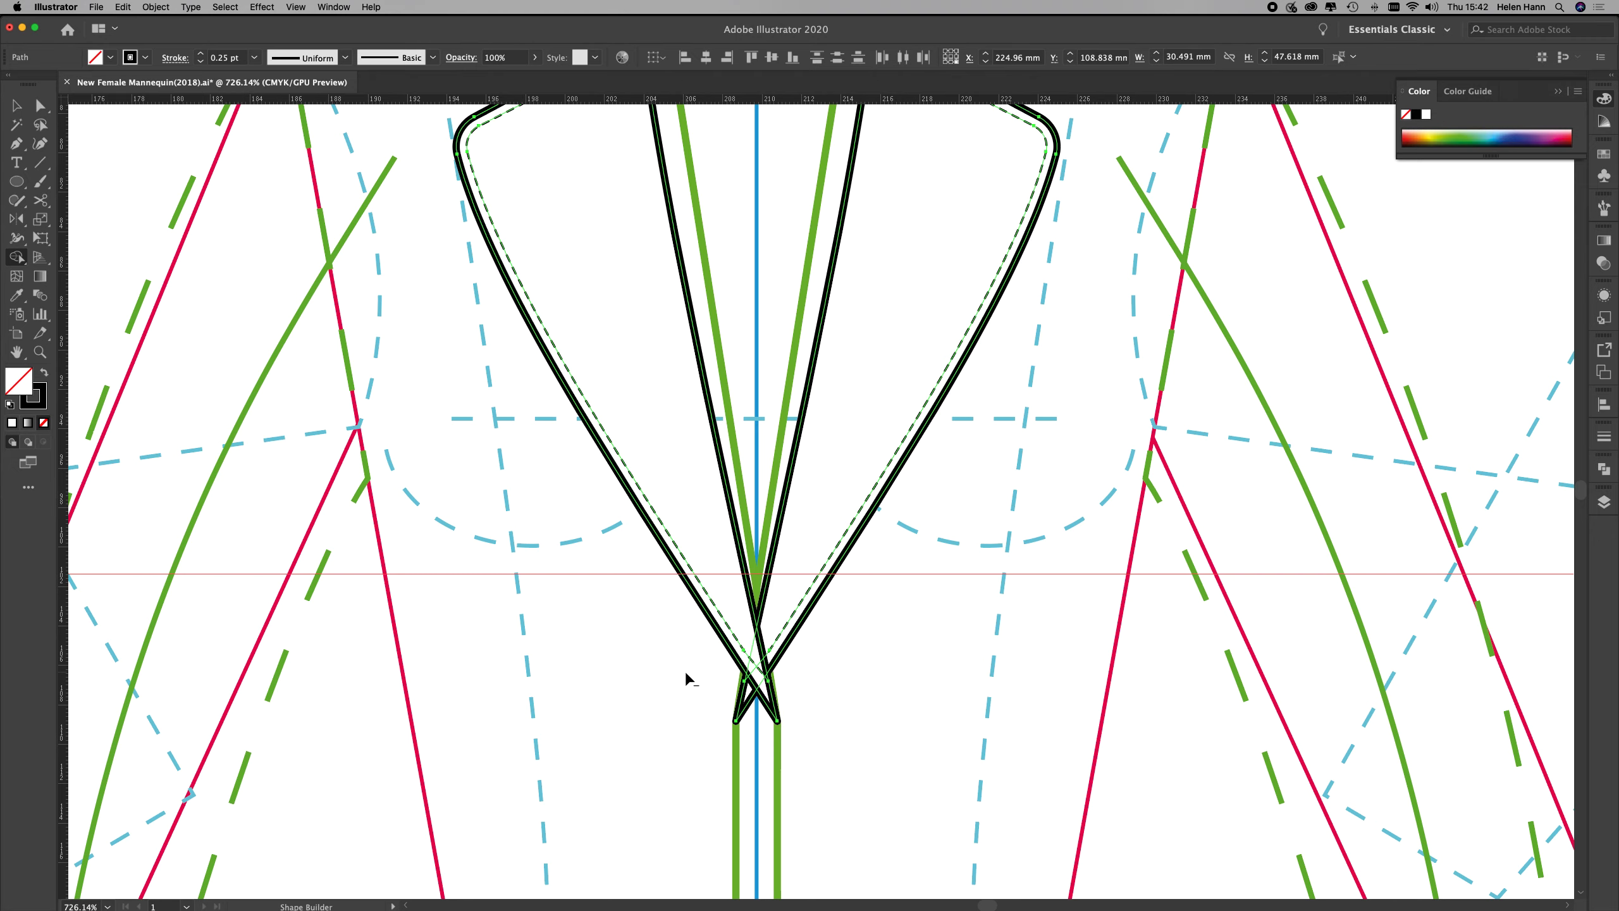
{"action": "left_click", "coordinate": [748, 695], "text": "alt"}
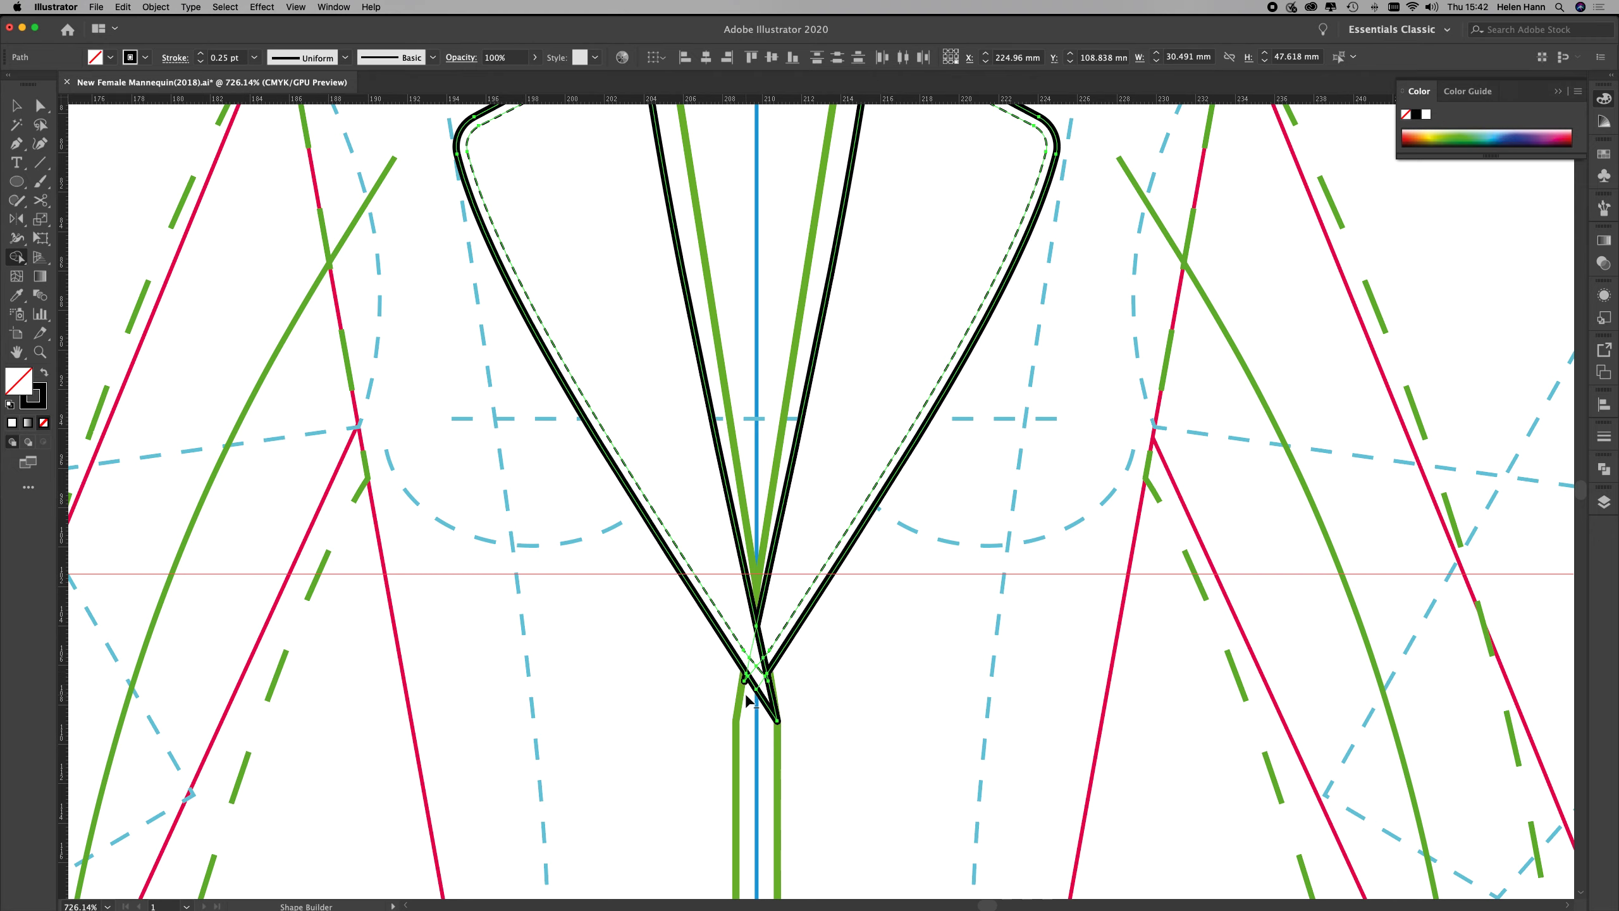
{"action": "left_click", "coordinate": [745, 682]}
{"action": "left_click", "coordinate": [746, 681]}
{"action": "left_click", "coordinate": [746, 681]}
{"action": "left_click", "coordinate": [747, 682]}
Pull the lower end anchor of the right lapel's stitch line back toward the overlapping left lapel's outer edge
{"action": "left_click", "coordinate": [39, 352]}
{"action": "left_click_drag", "start_coordinate": [708, 674], "coordinate": [1050, 780]}
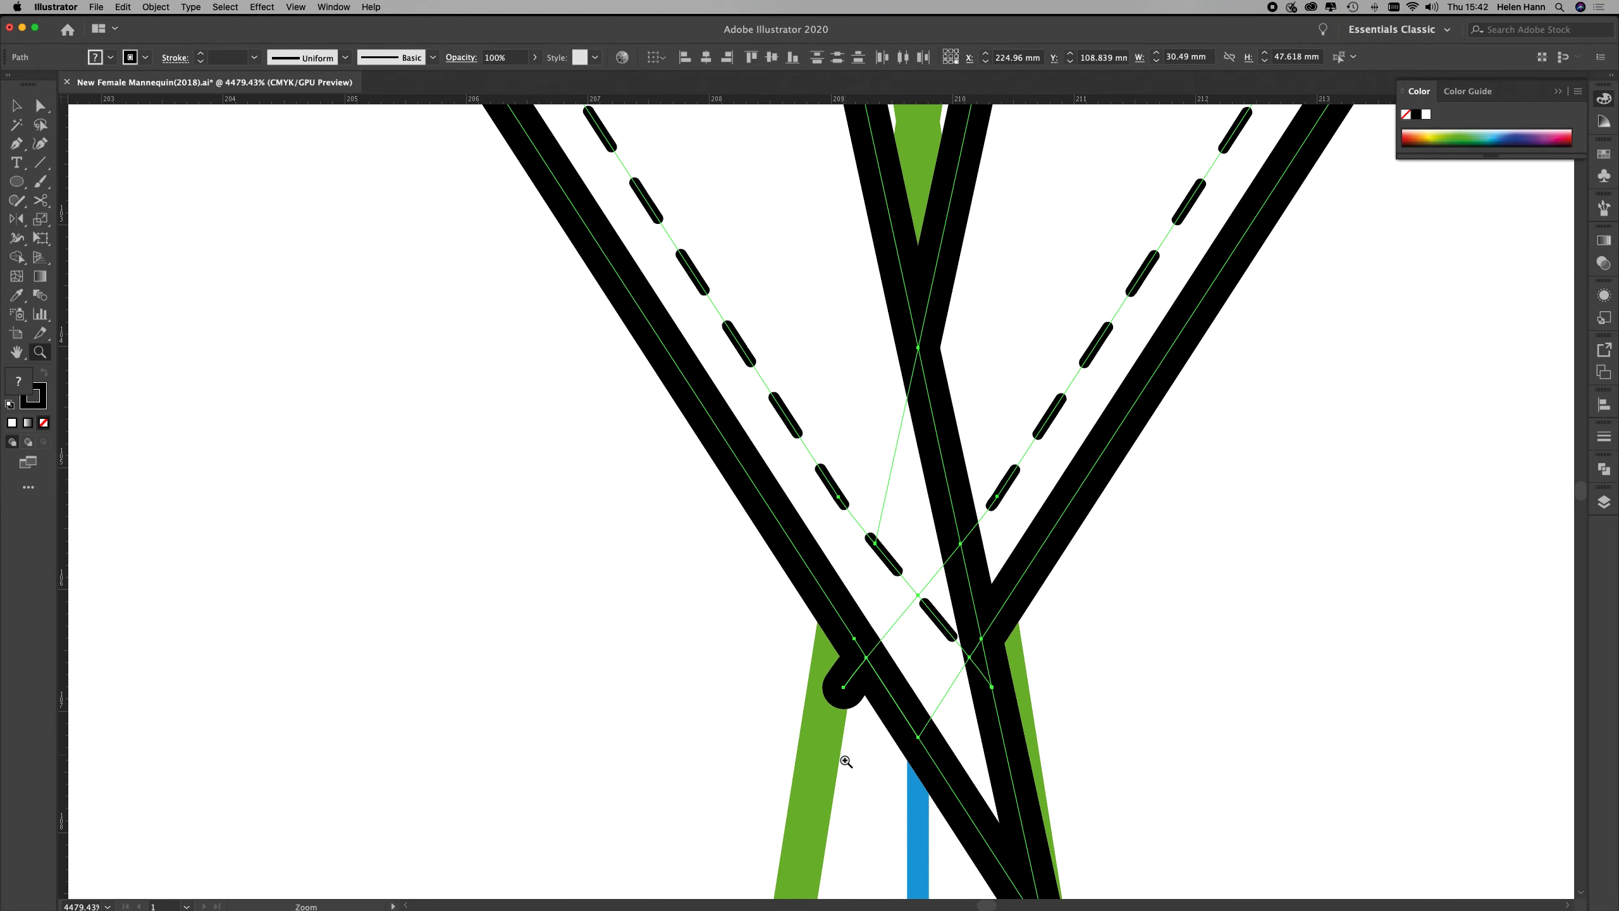
{"action": "left_click", "coordinate": [39, 105]}
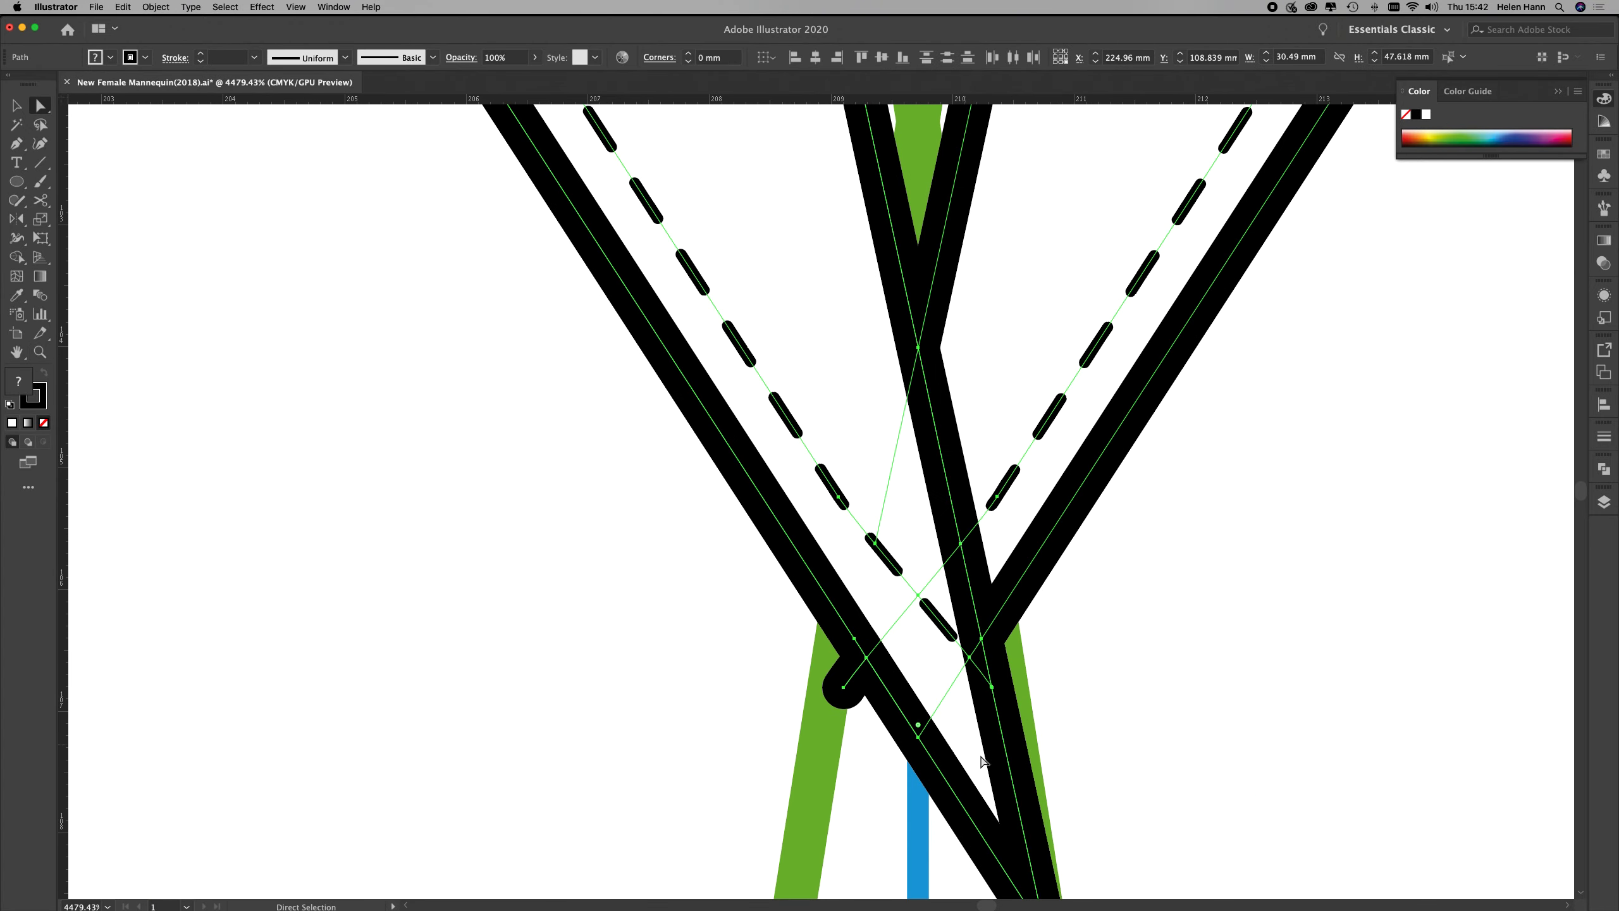
{"action": "key", "text": "super+shift+a"}
{"action": "left_click", "coordinate": [844, 692]}
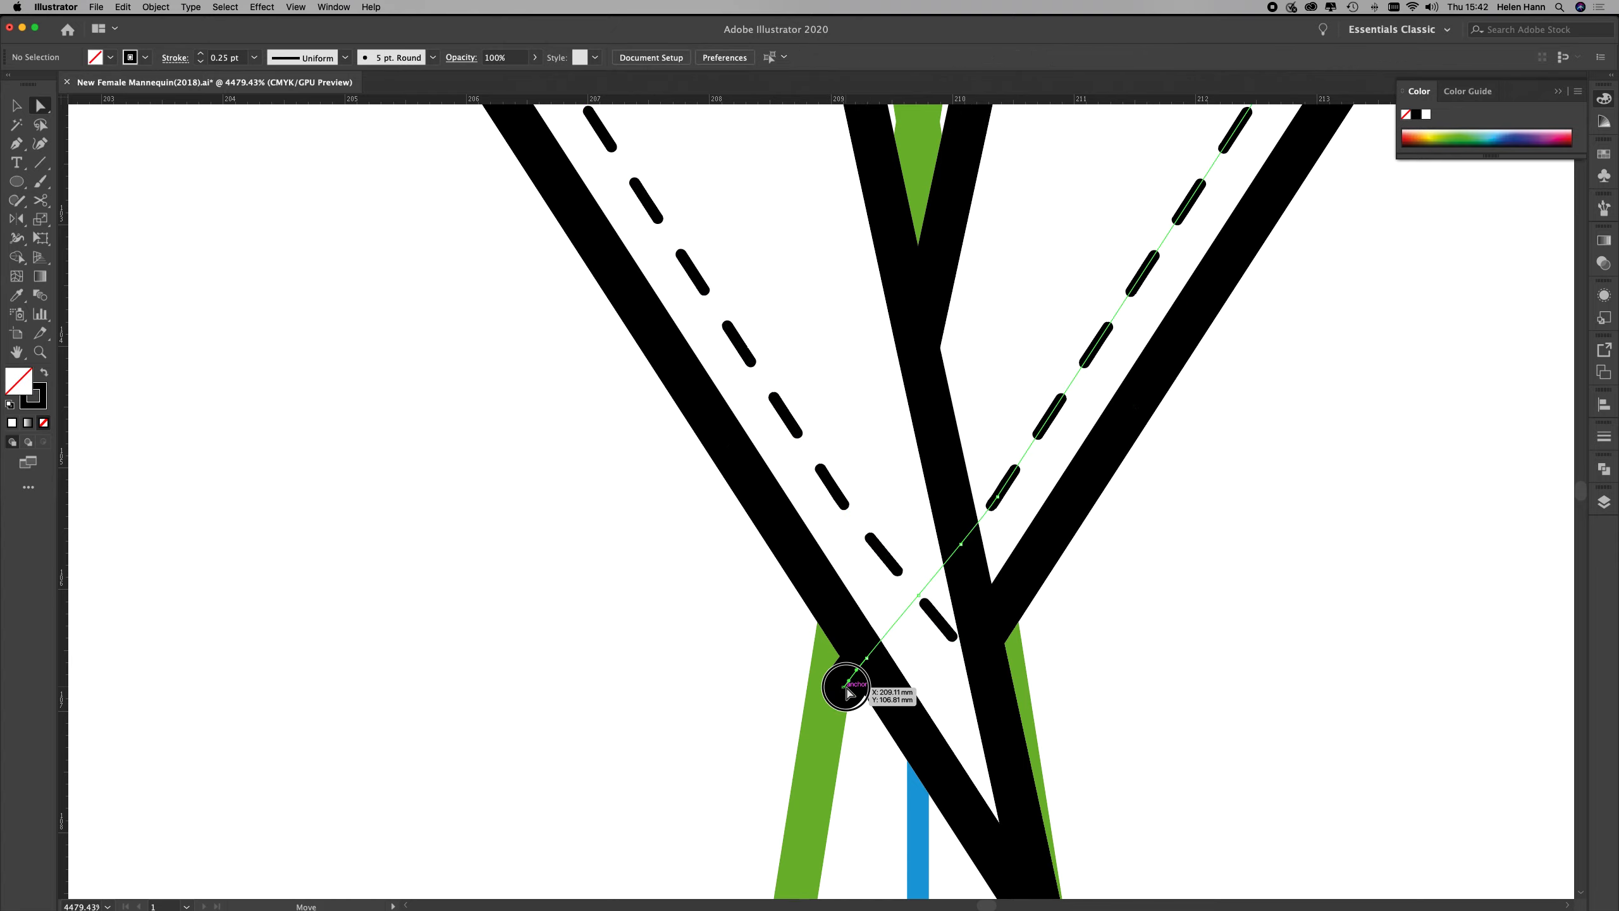
{"action": "left_click_drag", "start_coordinate": [844, 692], "coordinate": [867, 673]}
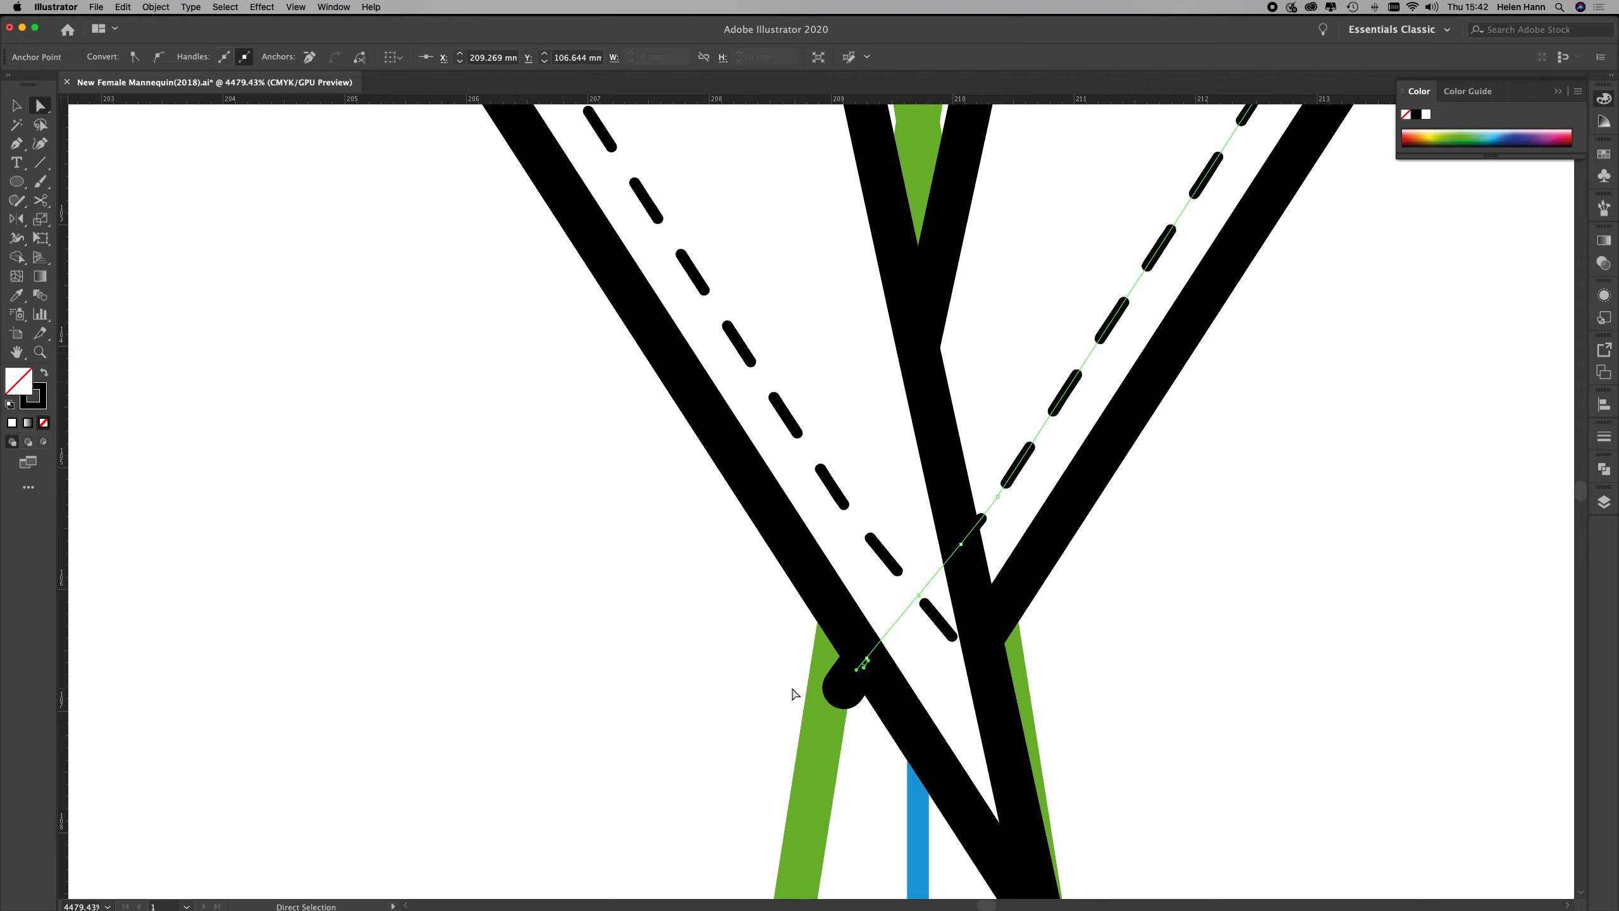
{"action": "left_click", "coordinate": [846, 679]}
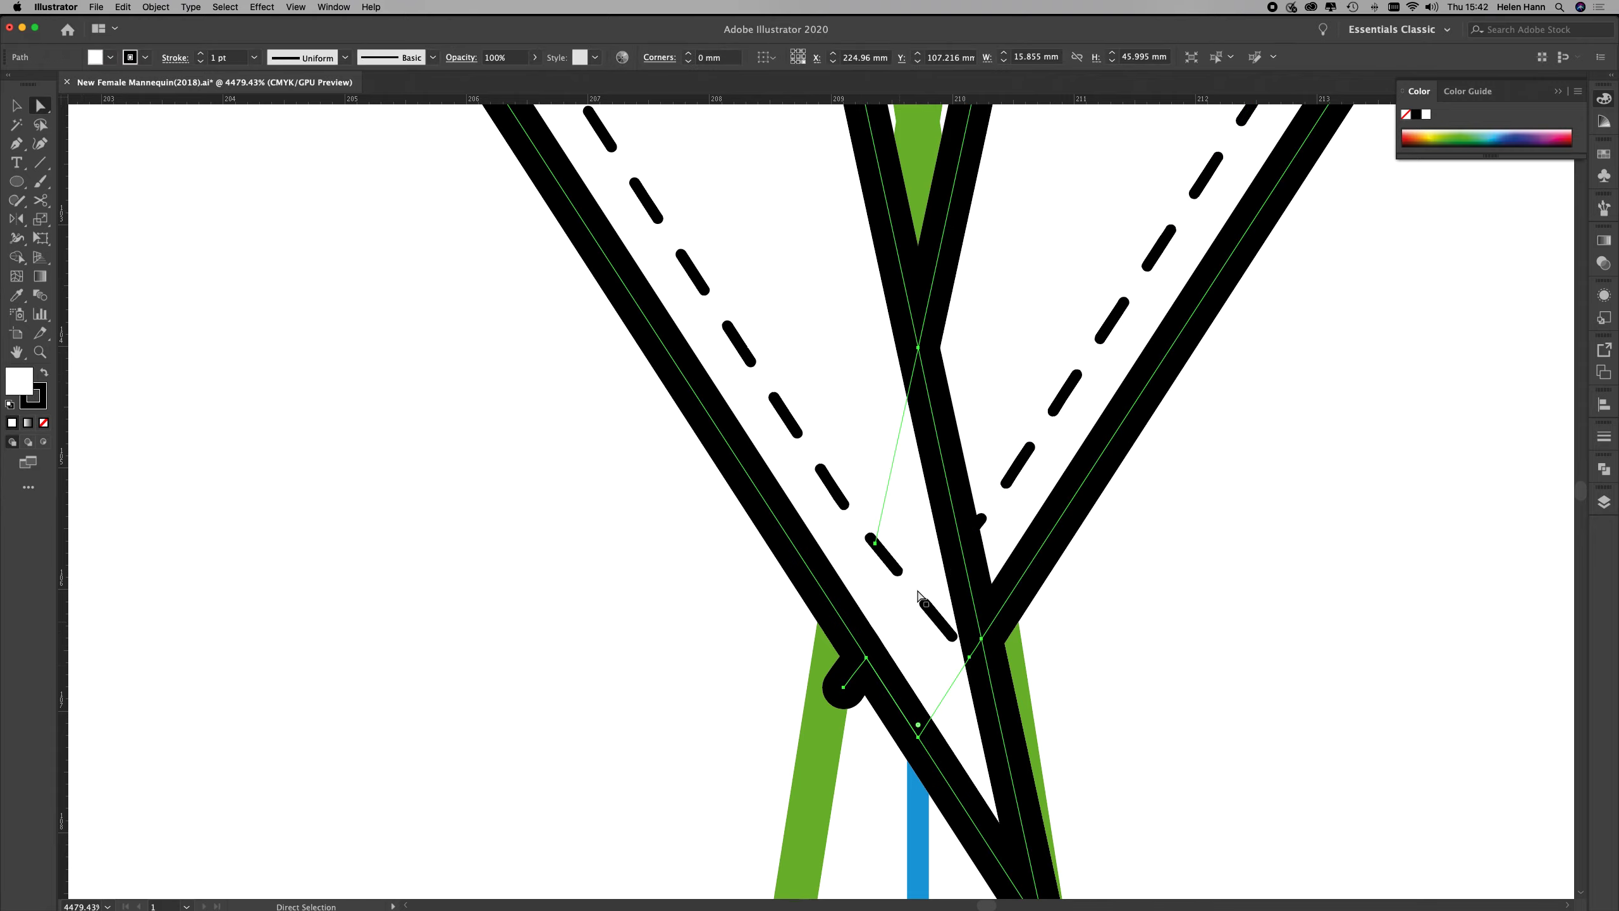
{"action": "left_click", "coordinate": [976, 525]}
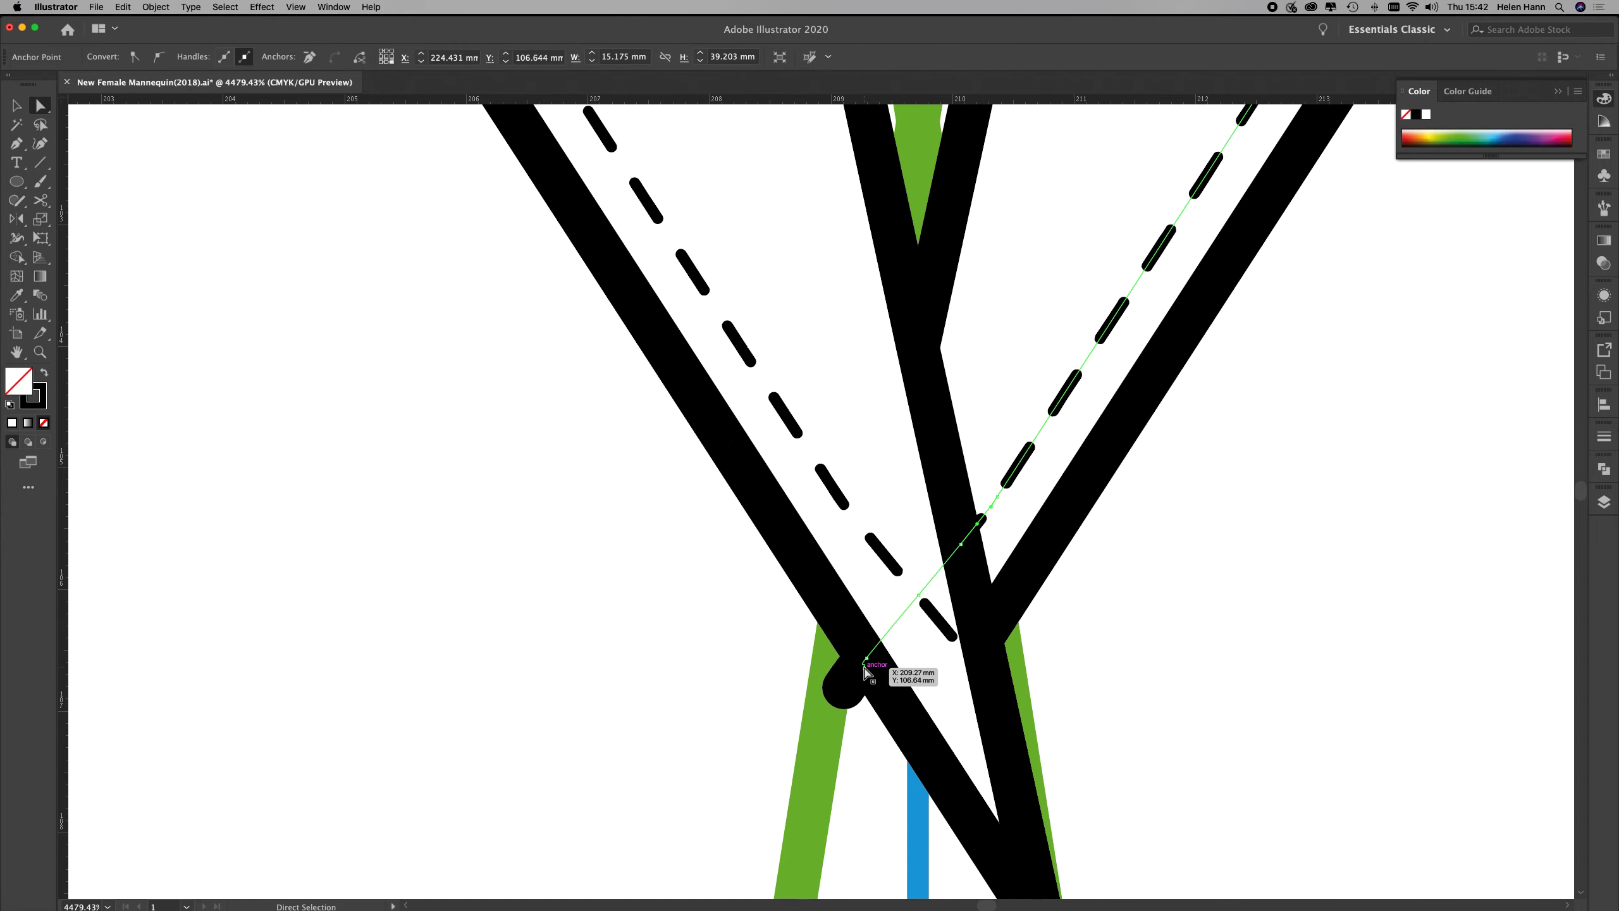
{"action": "left_click_drag", "start_coordinate": [865, 667], "coordinate": [870, 661]}
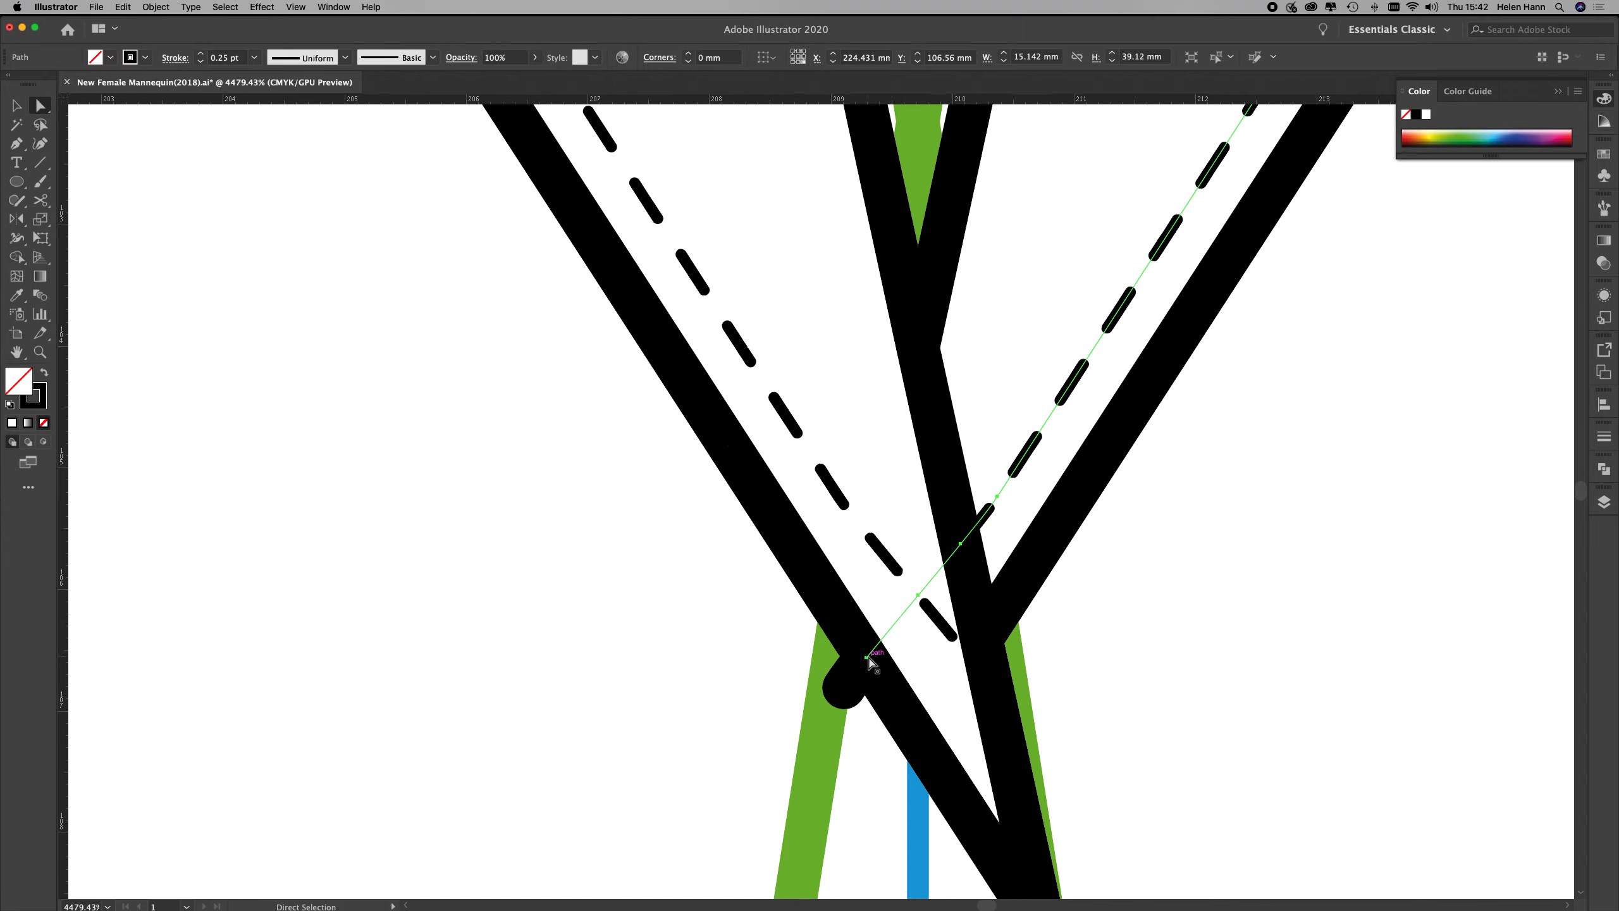
Delete the end of the right lapel's stitch line that runs across the overlapping lapel to its outer edge
{"action": "key", "text": "Delete"}
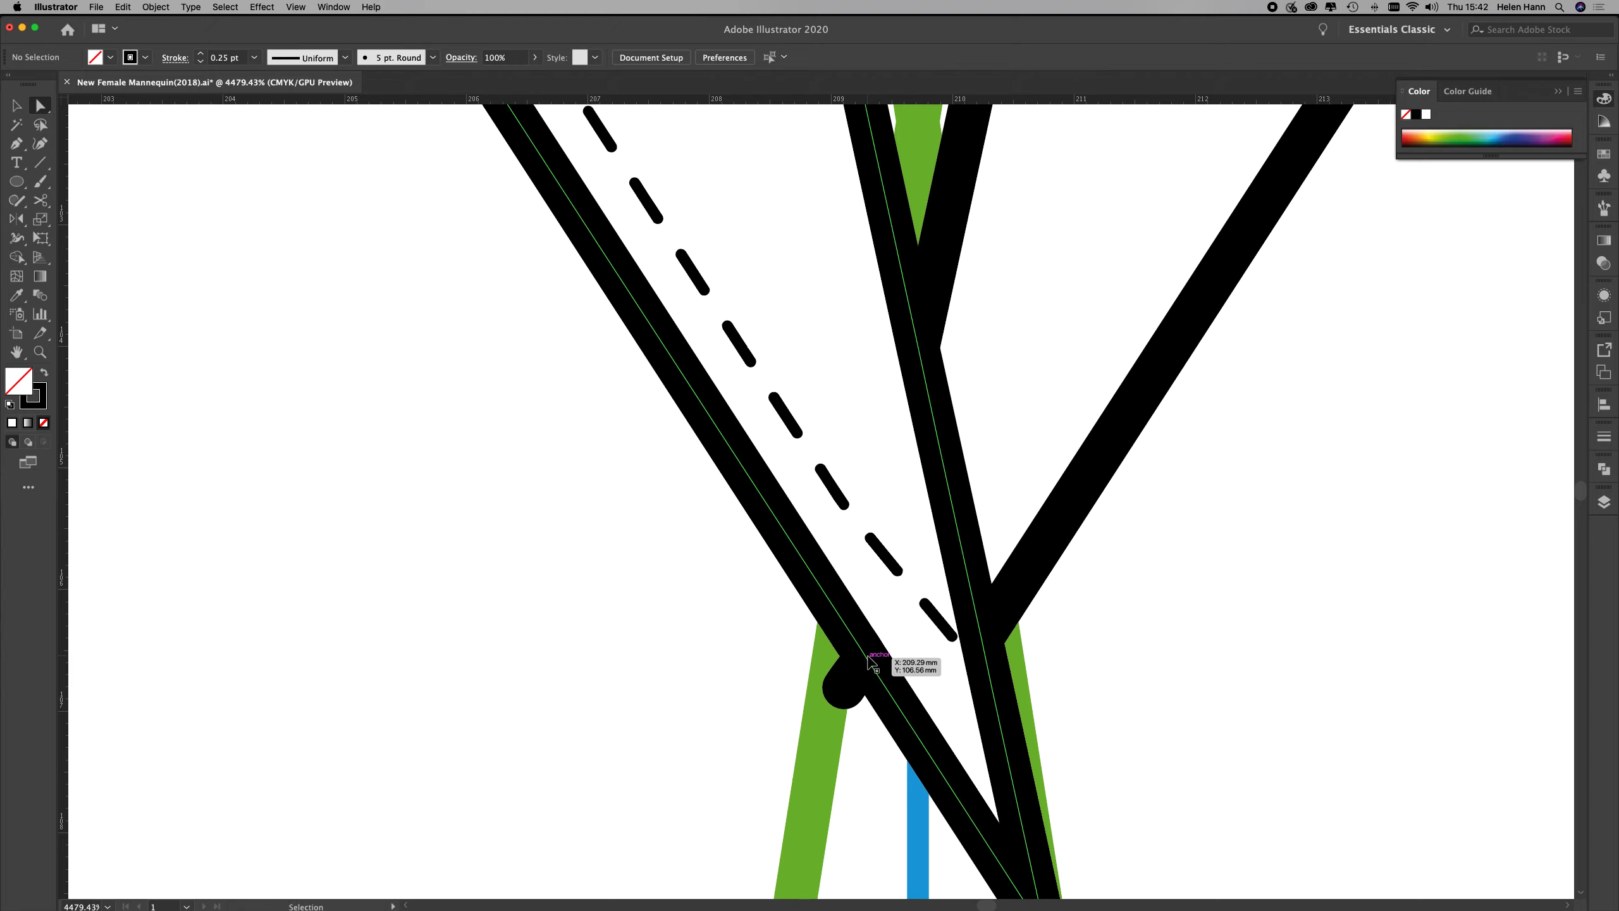
{"action": "key", "text": "super+z"}
{"action": "left_click", "coordinate": [869, 661]}
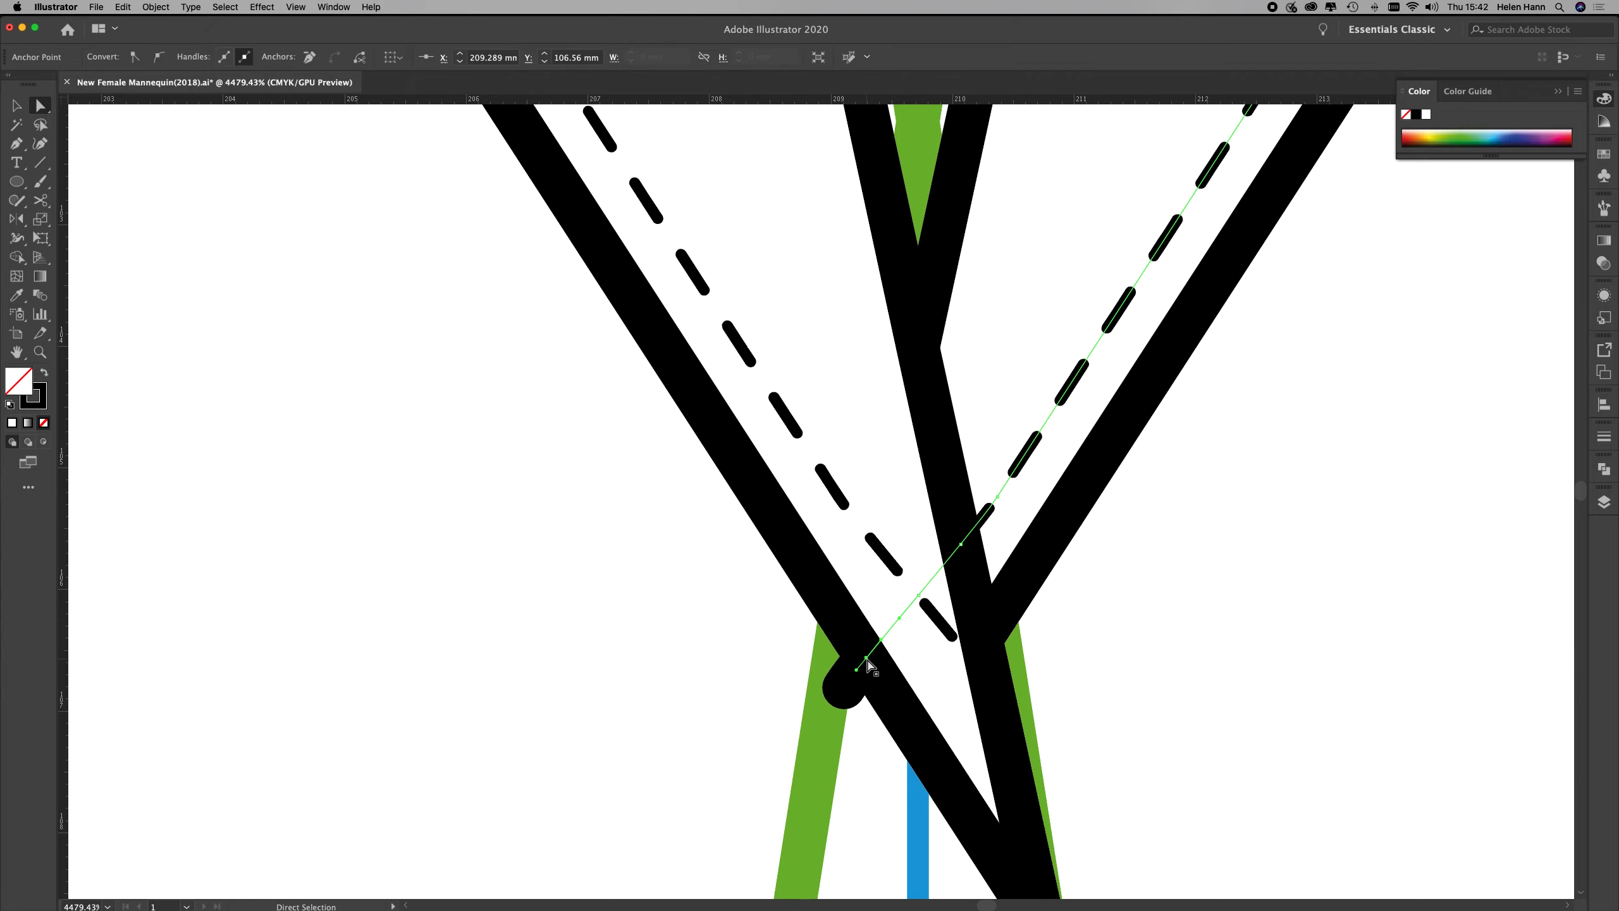
{"action": "key", "text": "Delete"}
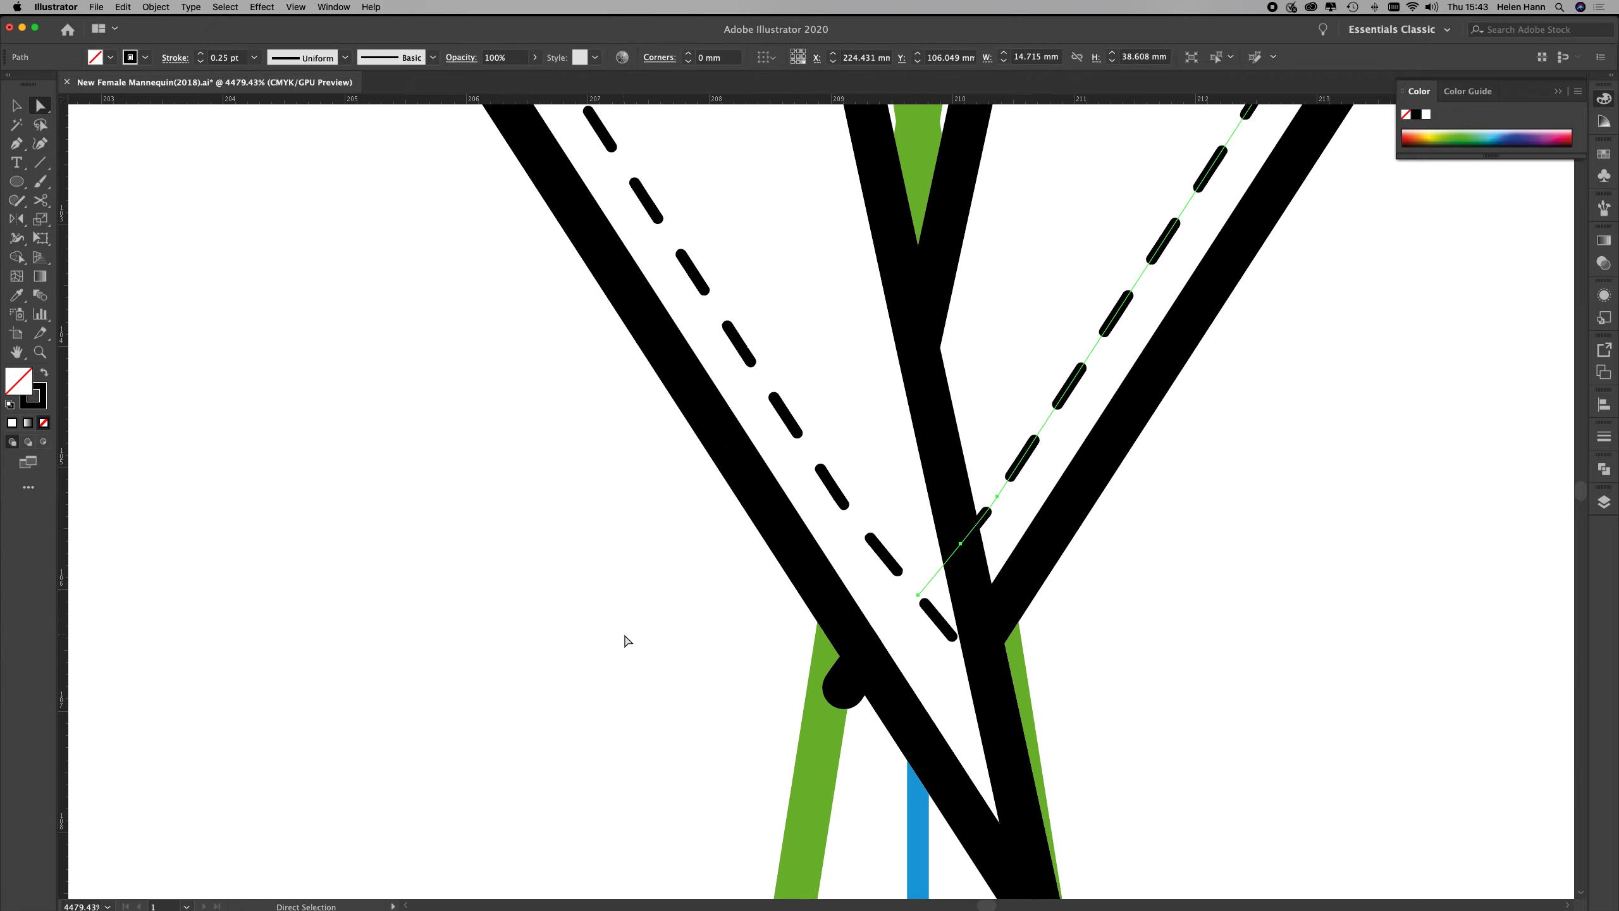
Delete the three leftover anchors of the right lapel's outline that protrude across and beyond the overlapping left lapel
{"action": "key", "text": "super+alt+space"}
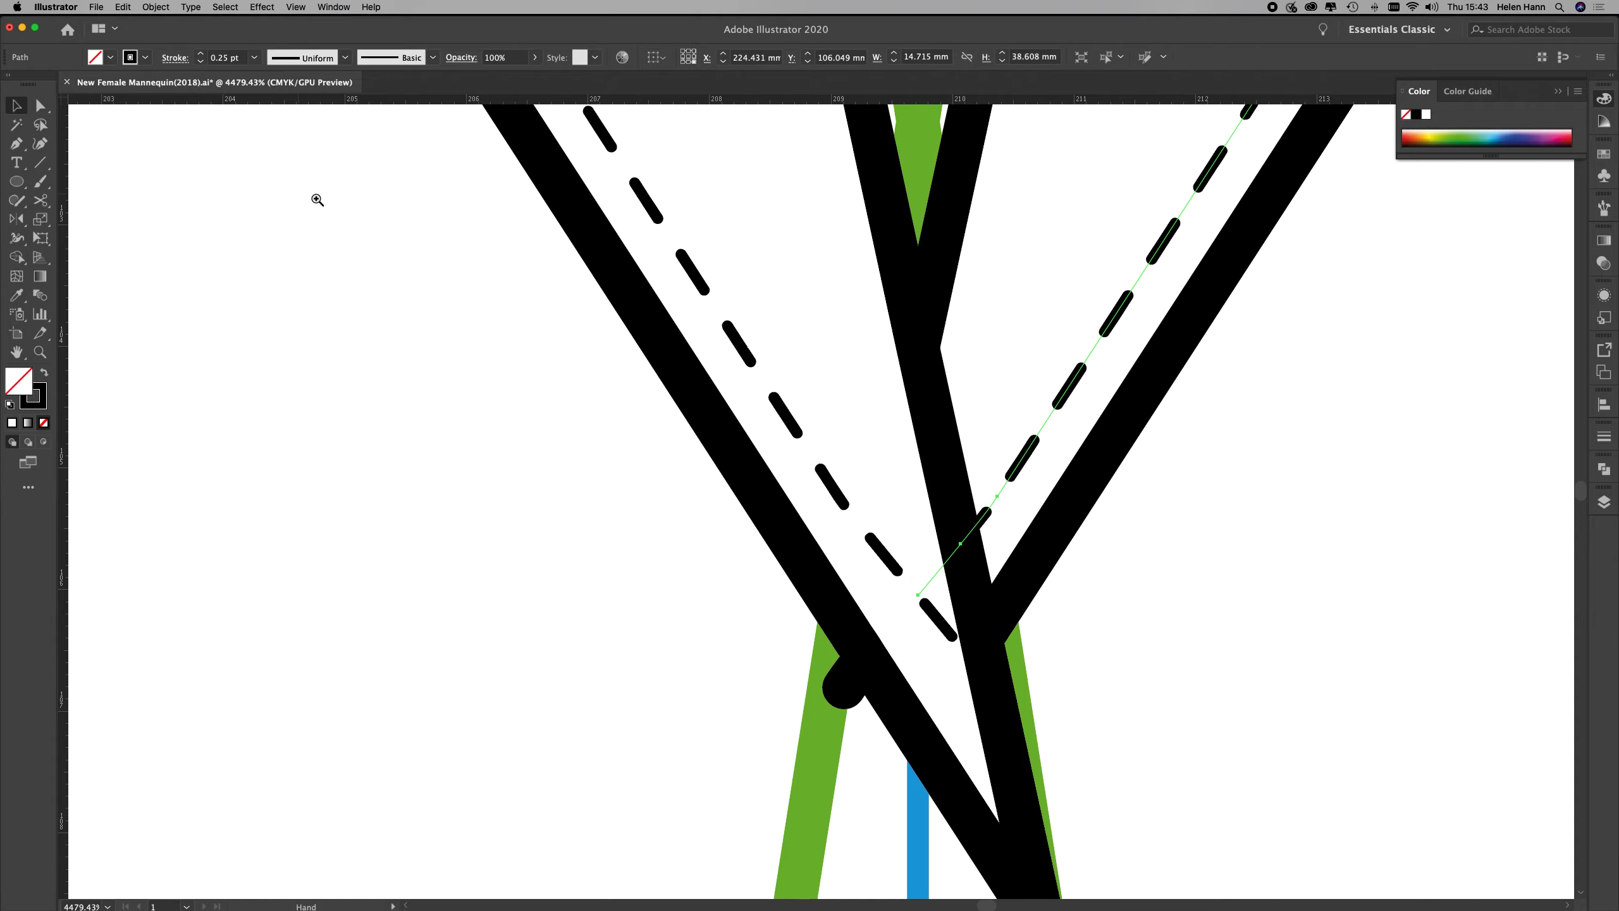
{"action": "left_click", "coordinate": [847, 693]}
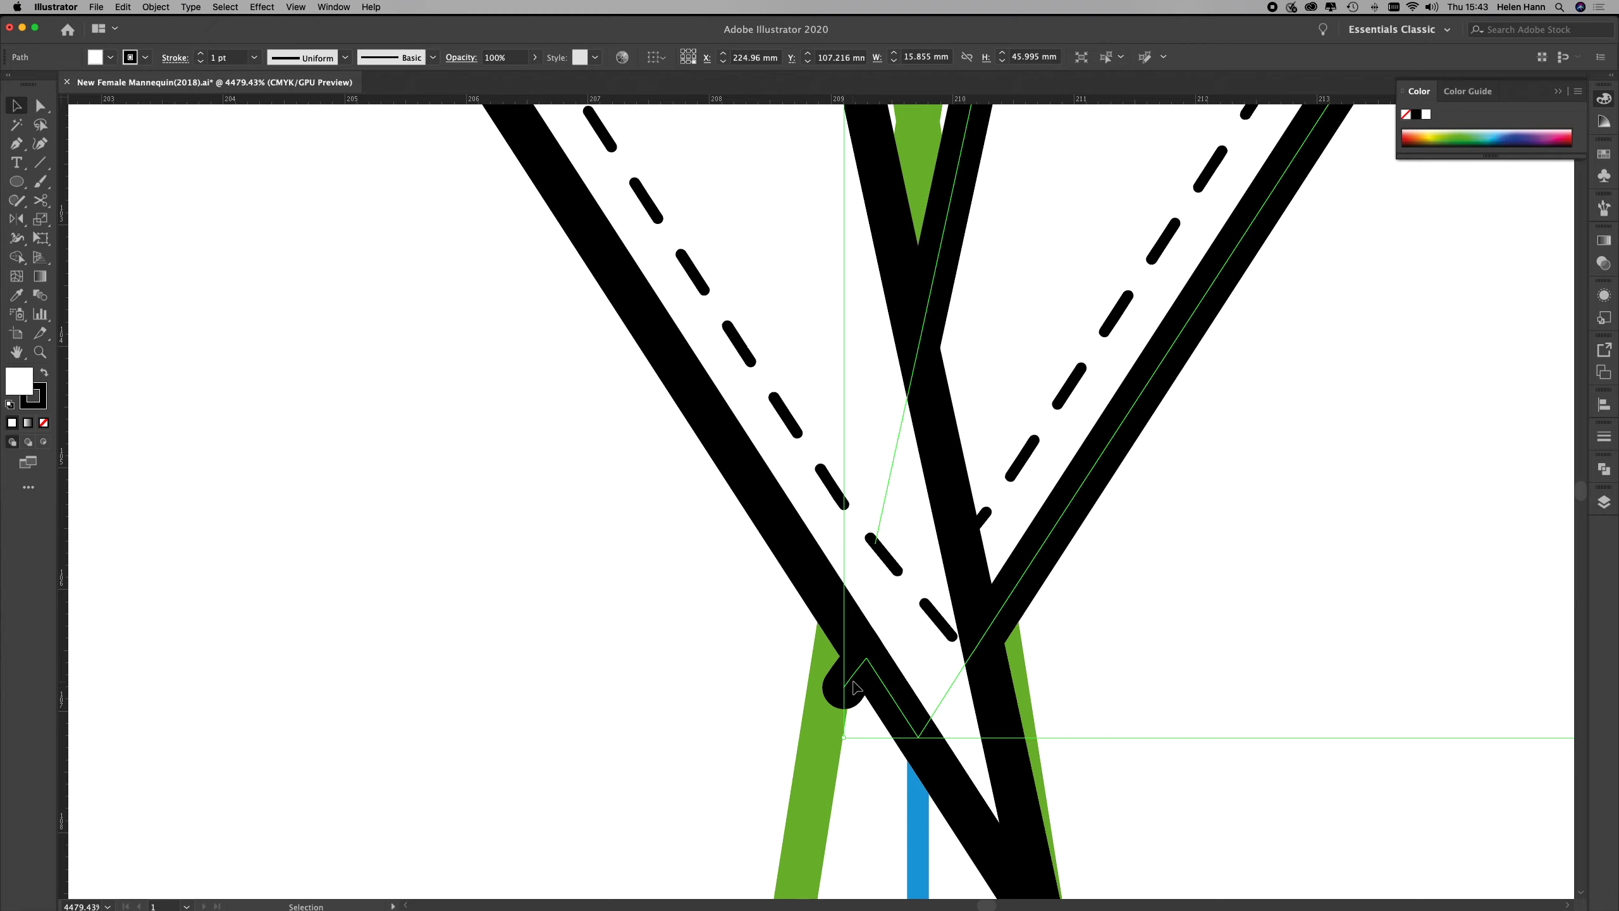
{"action": "left_click", "coordinate": [39, 106]}
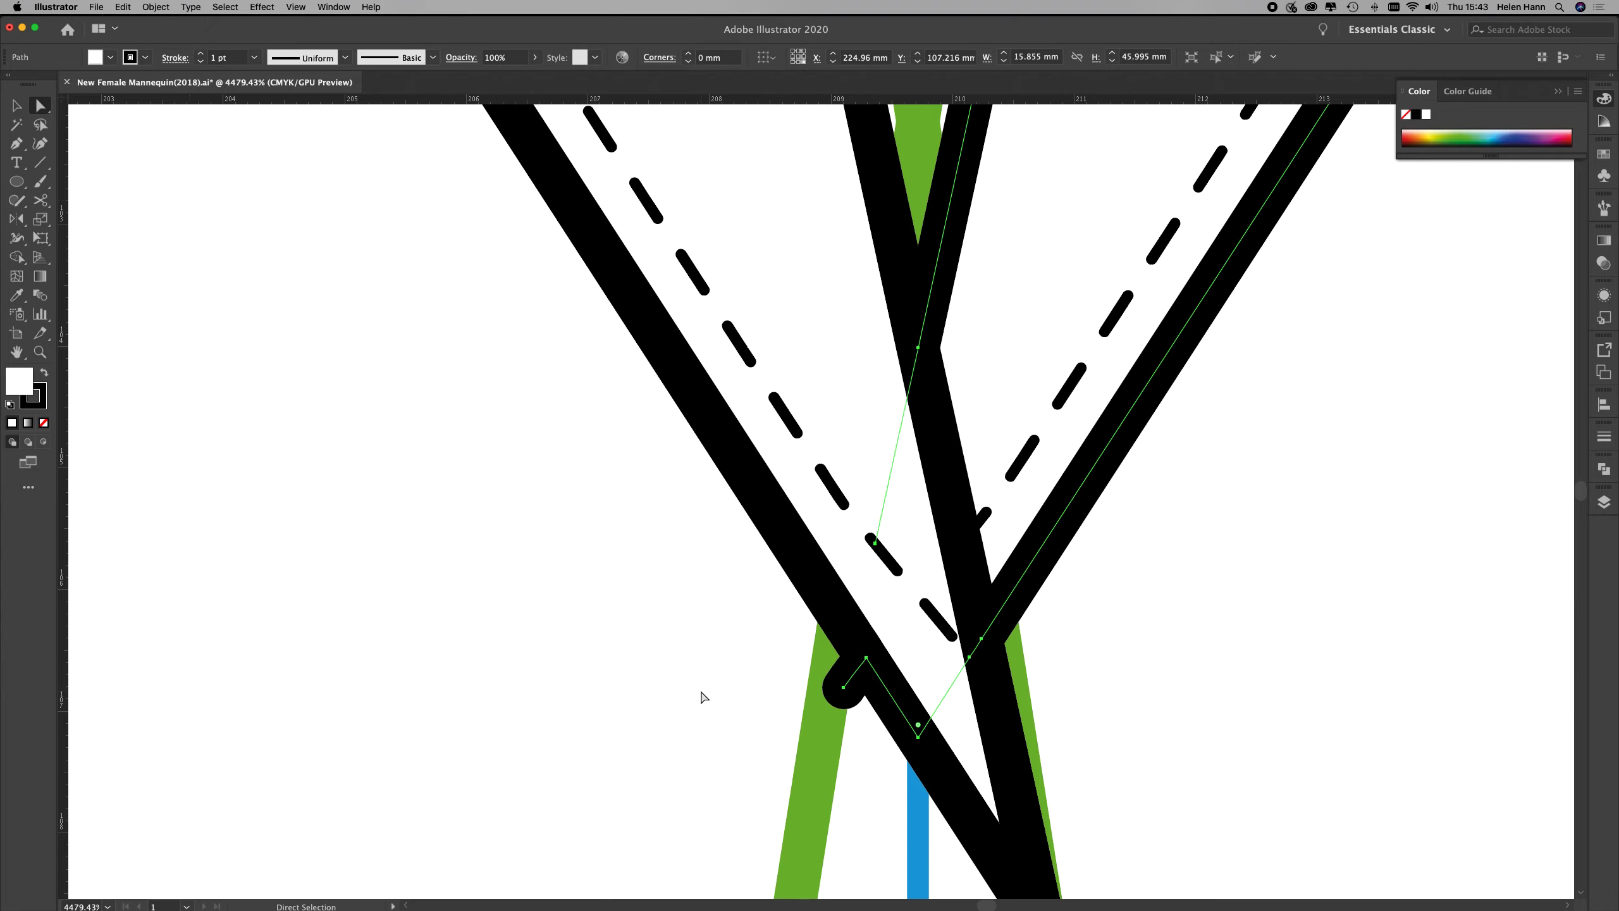
{"action": "left_click", "coordinate": [844, 687]}
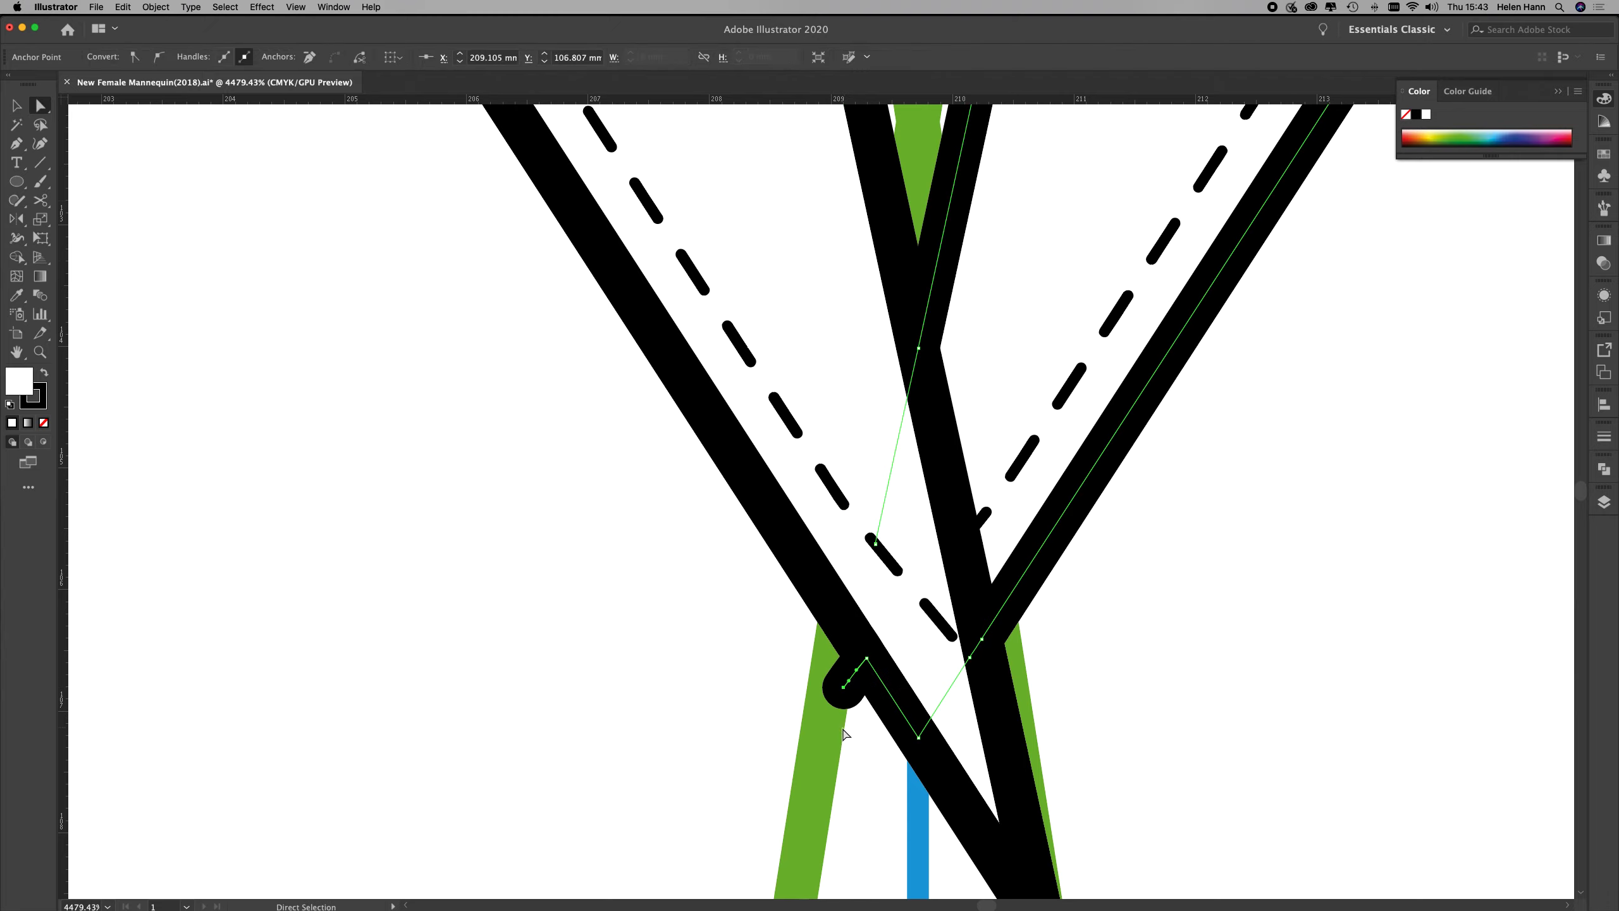
{"action": "key", "text": "Delete"}
{"action": "left_click", "coordinate": [866, 657]}
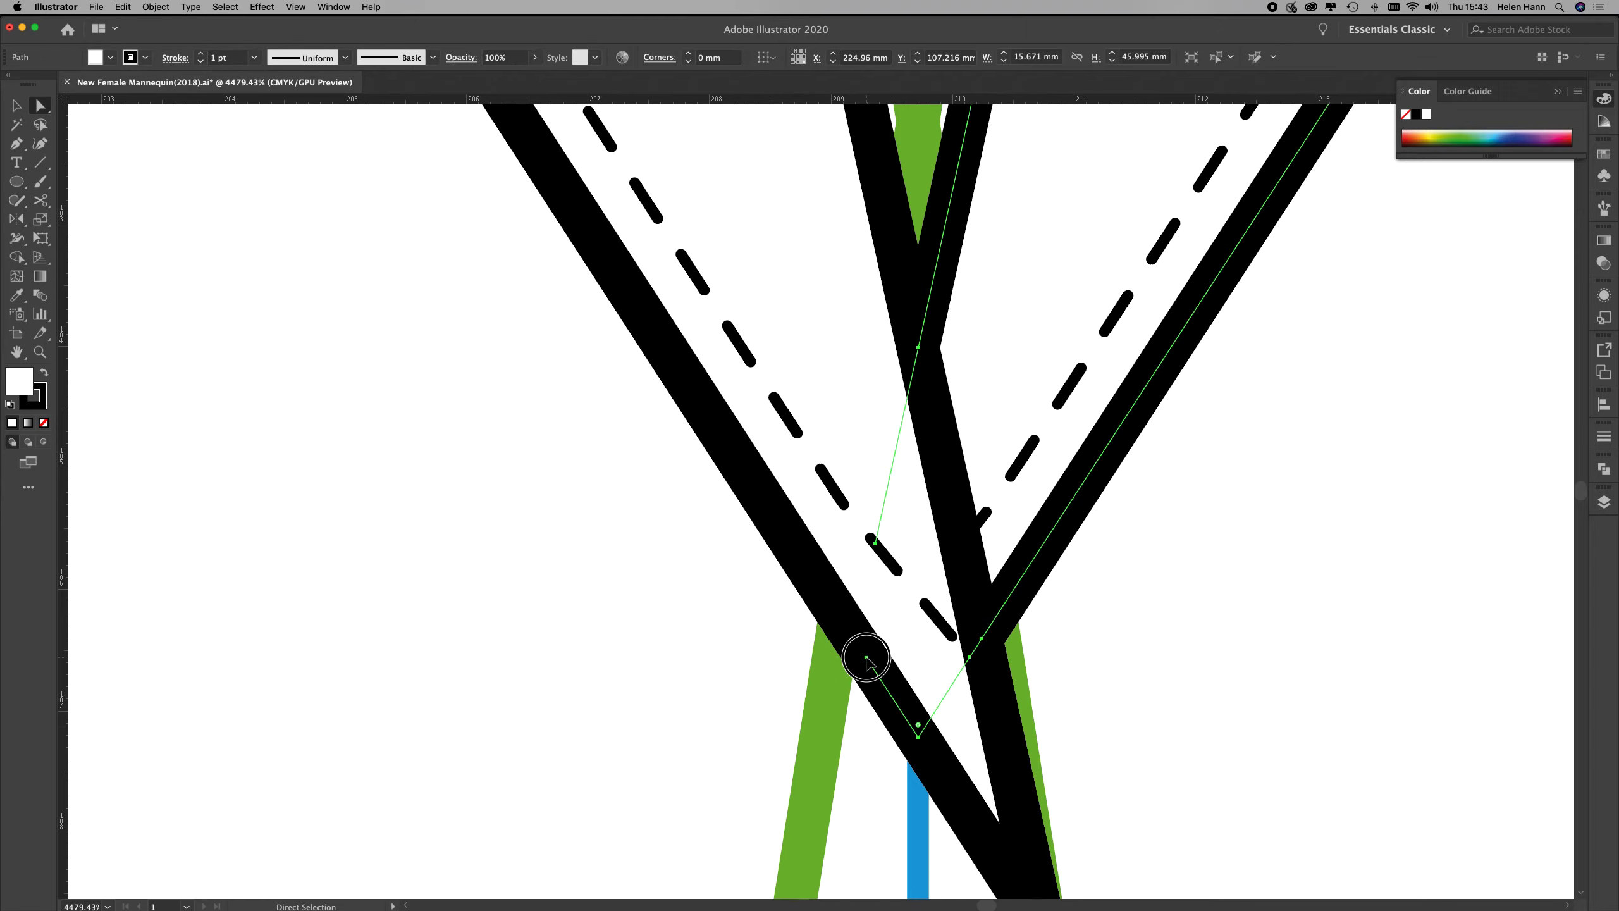
{"action": "key", "text": "Delete"}
{"action": "left_click", "coordinate": [918, 738]}
{"action": "key", "text": "Delete"}
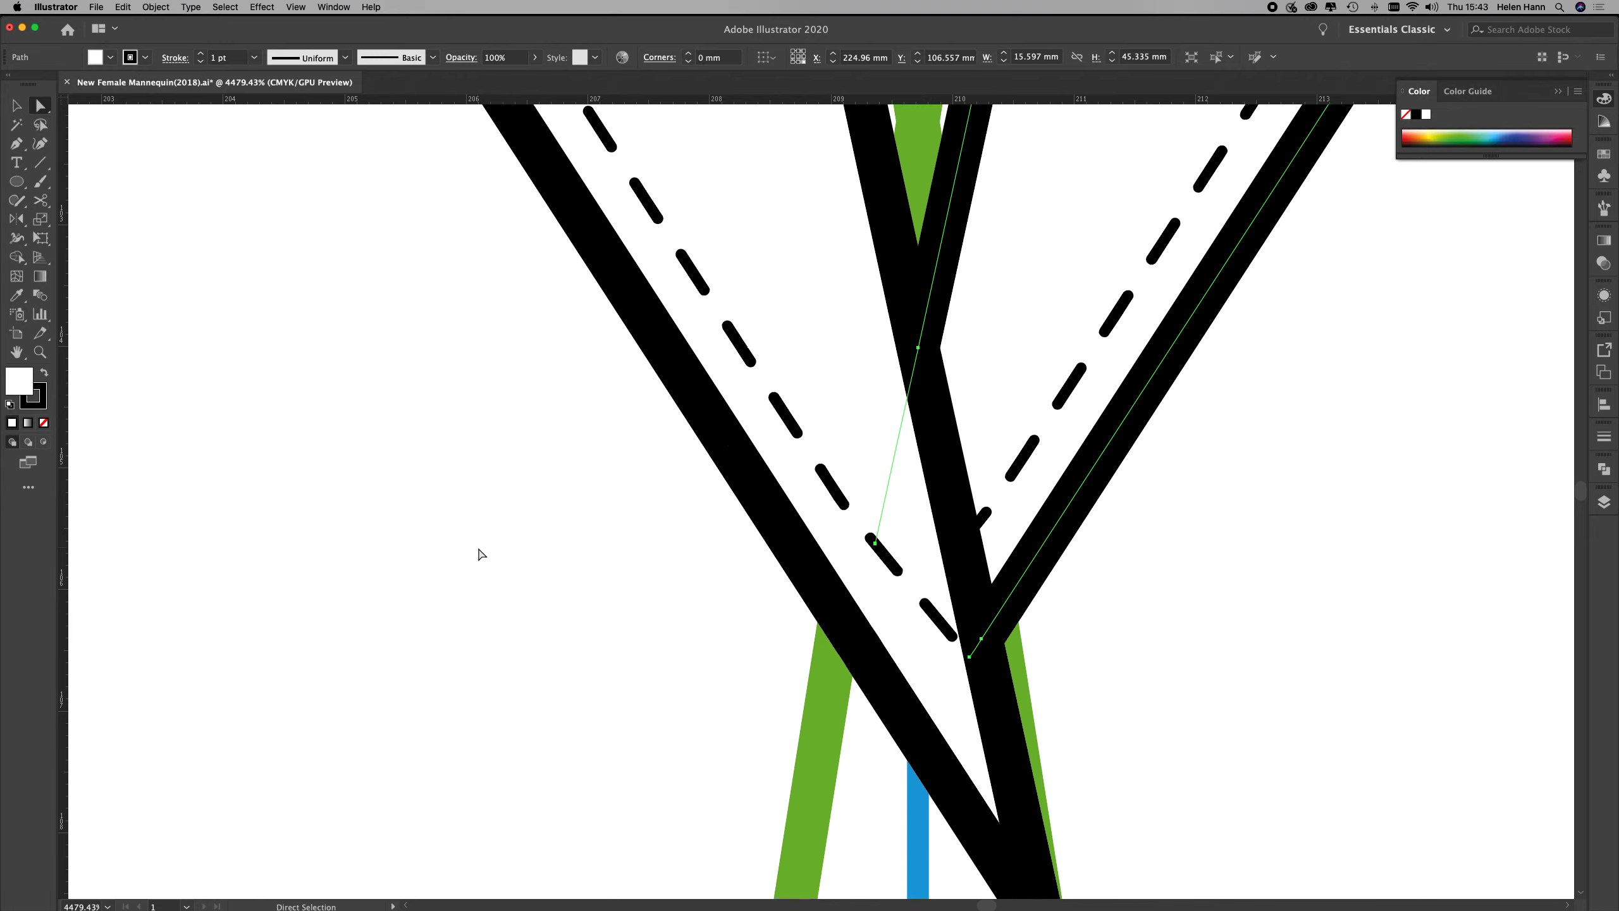
{"action": "left_click", "coordinate": [250, 475]}
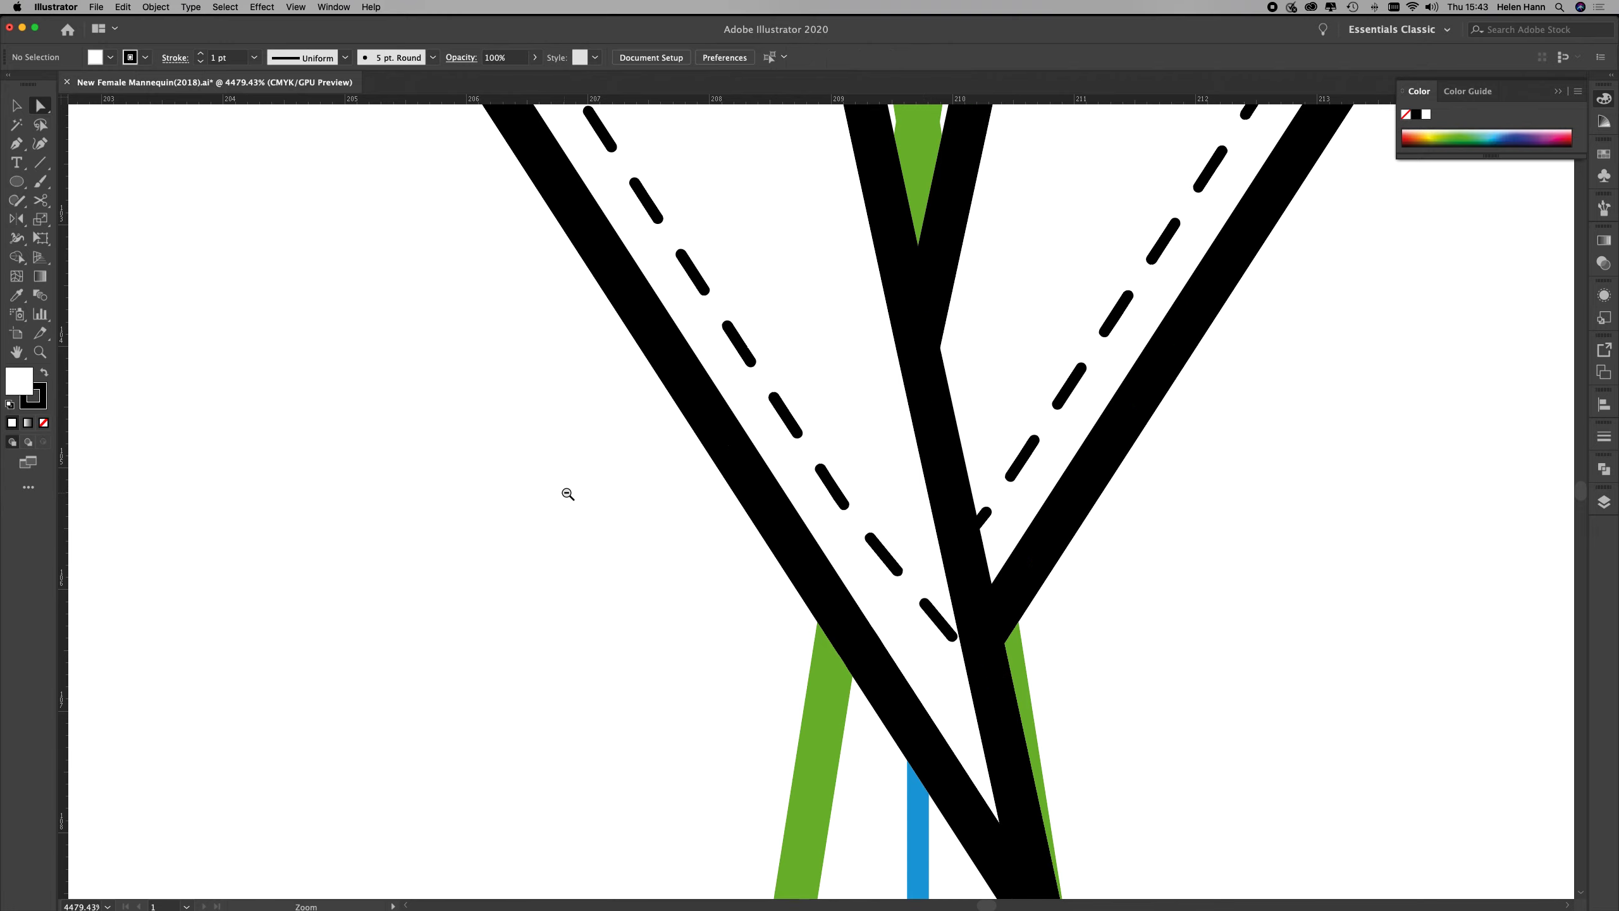
Try to join the open ends of the right lapel's outline at the lower overlap by direct selection, and deselect the artwork
{"action": "key", "text": "super+minus"}
{"action": "left_click", "coordinate": [1134, 534]}
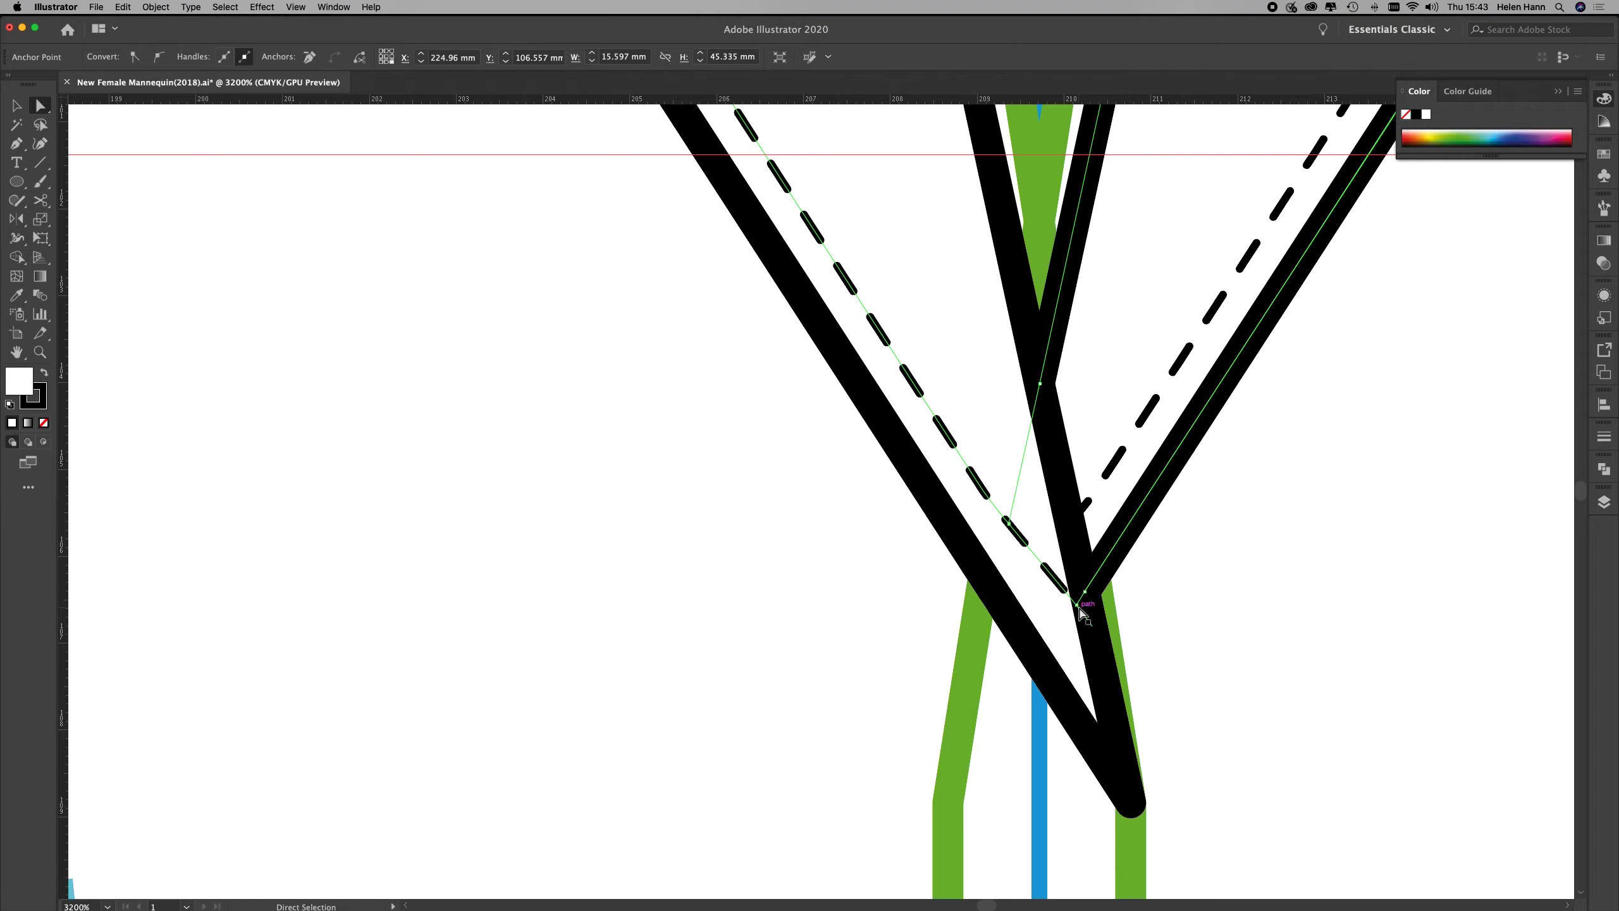
{"action": "left_click", "coordinate": [1078, 610]}
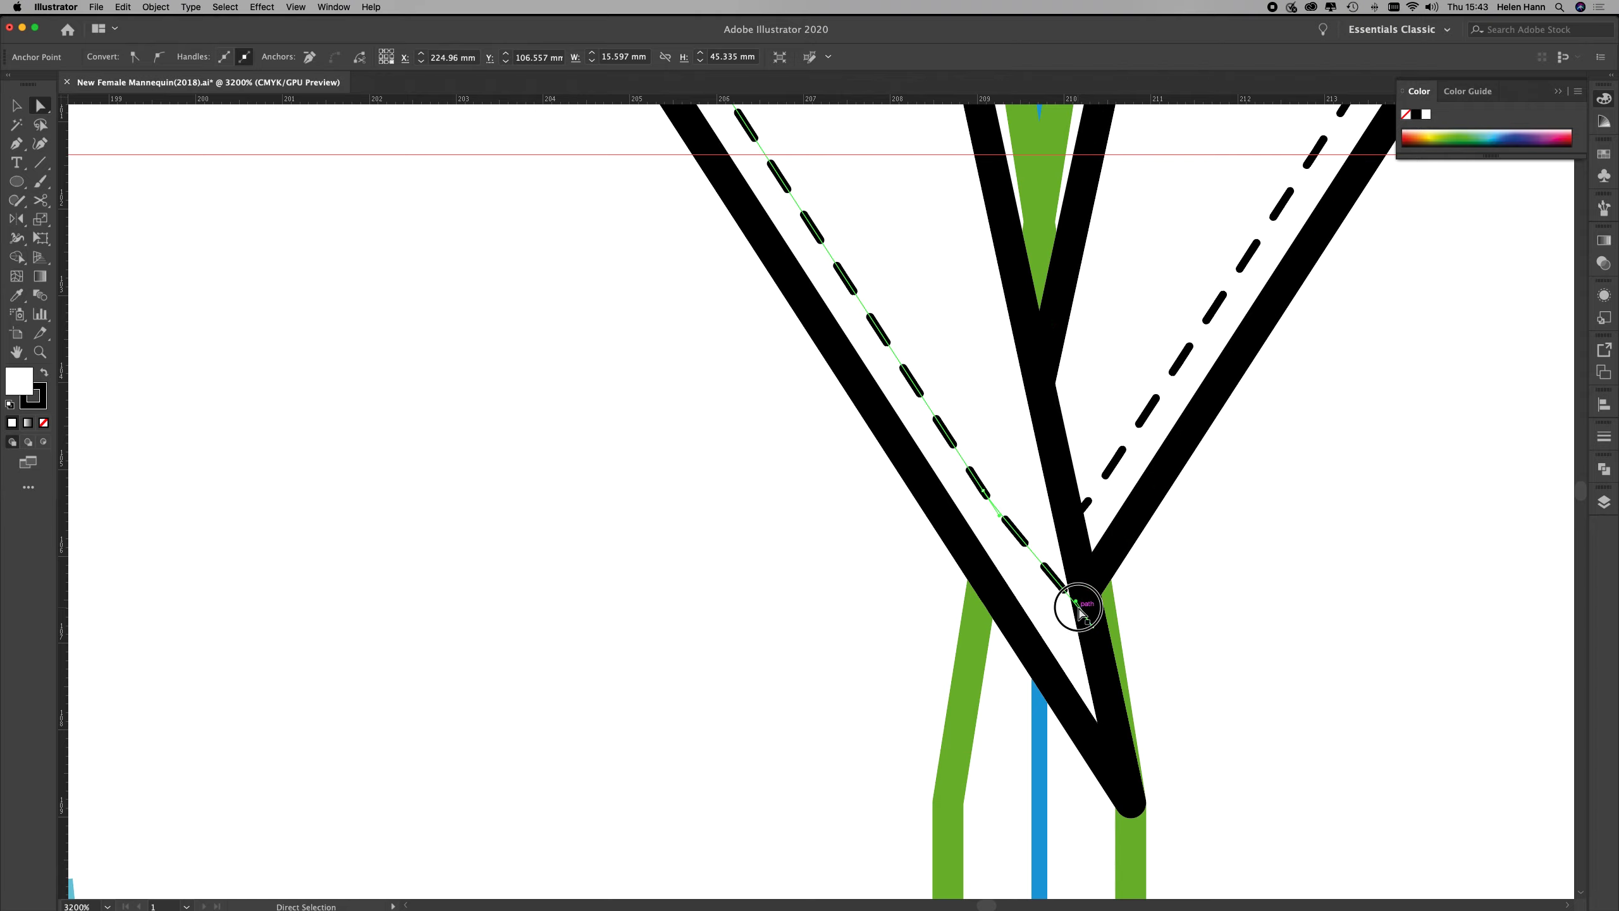
{"action": "left_click", "coordinate": [1078, 596]}
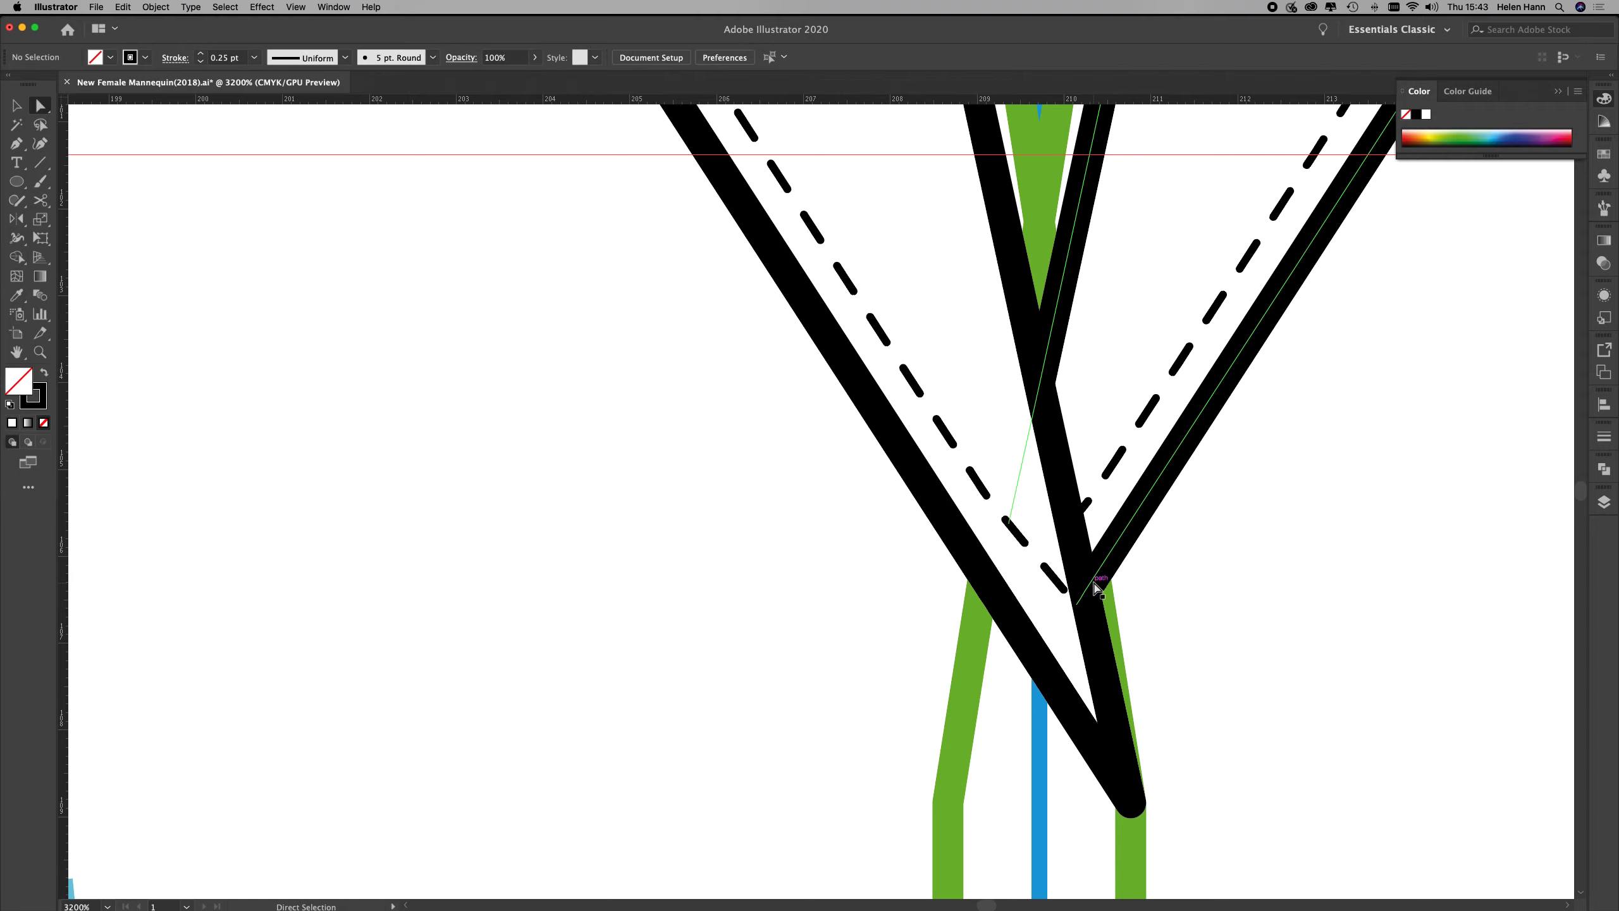
{"action": "left_click", "coordinate": [1098, 575]}
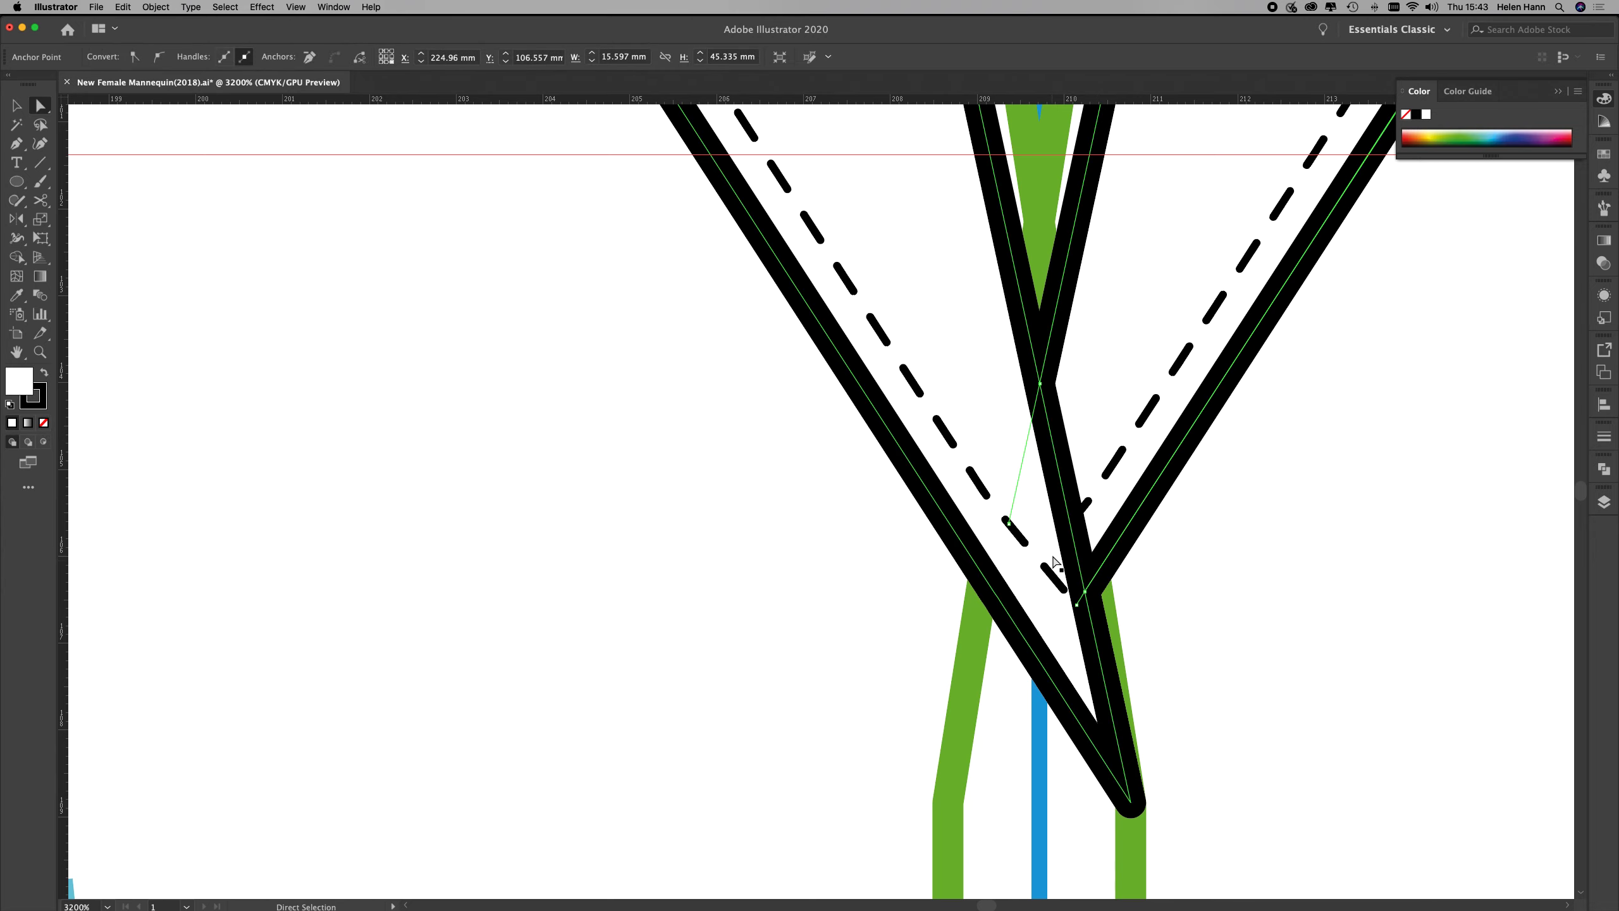
{"action": "right_click", "coordinate": [1053, 561]}
{"action": "left_click", "coordinate": [1099, 666]}
{"action": "left_click", "coordinate": [959, 489]}
{"action": "left_click", "coordinate": [13, 105]}
{"action": "left_click", "coordinate": [386, 367]}
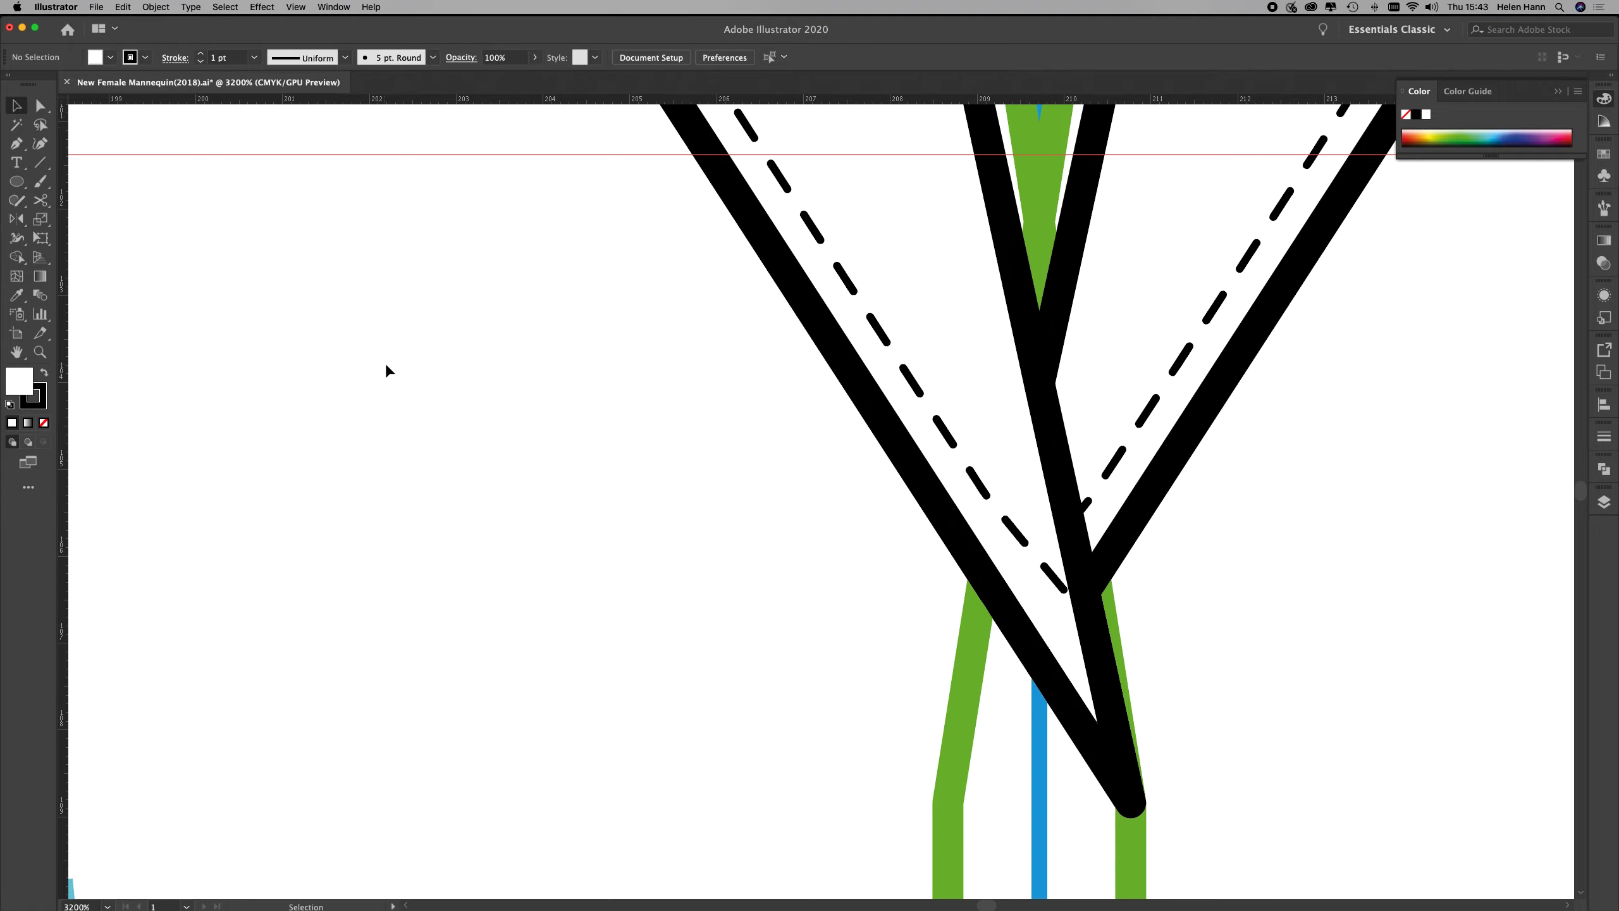
Select the right collar and lapel outline as a whole path and close its open lower ends with Join
{"action": "left_click", "coordinate": [1076, 271]}
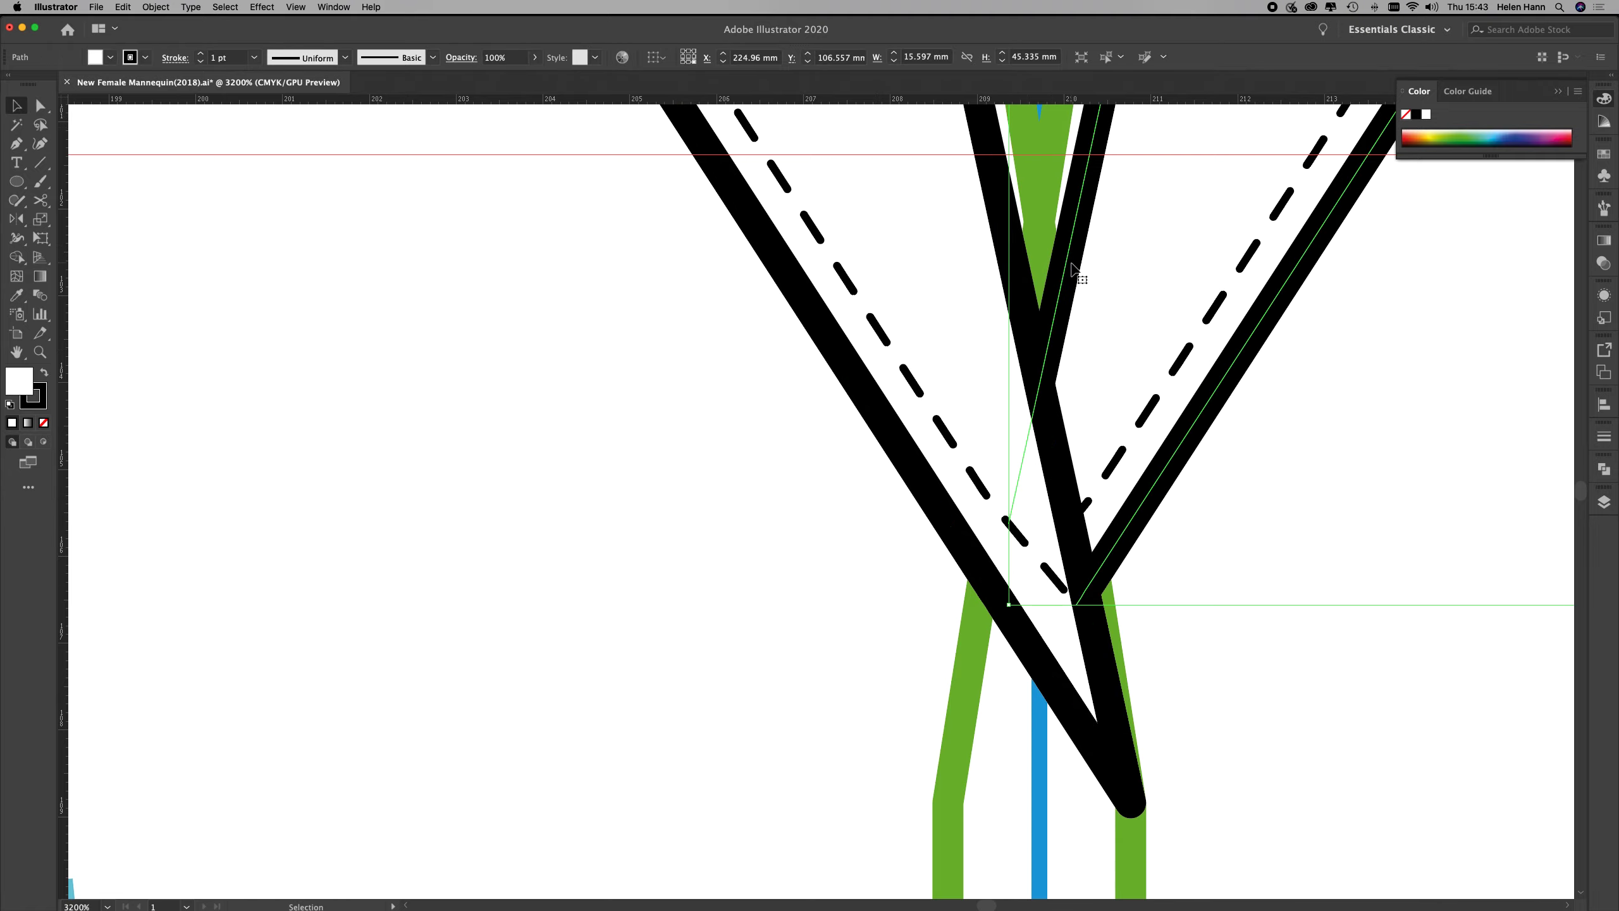
{"action": "left_click", "coordinate": [1072, 263], "text": "alt+super"}
{"action": "left_click", "coordinate": [1071, 263], "text": "alt+super"}
{"action": "left_click", "coordinate": [932, 332], "text": "alt+super"}
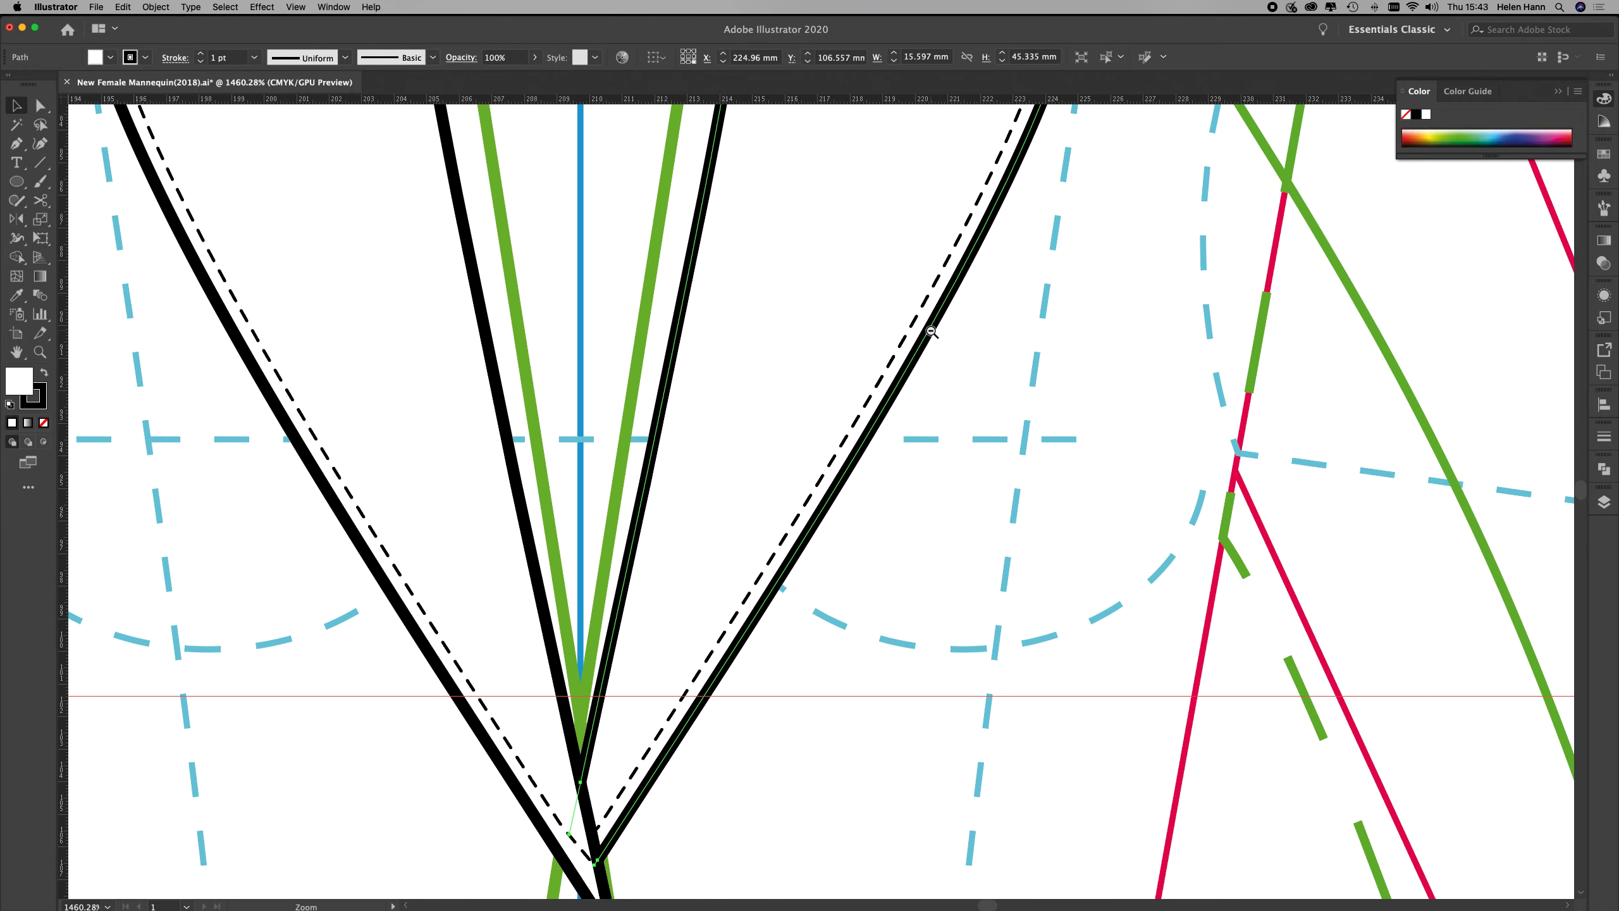
{"action": "left_click", "coordinate": [818, 397], "text": "alt+super"}
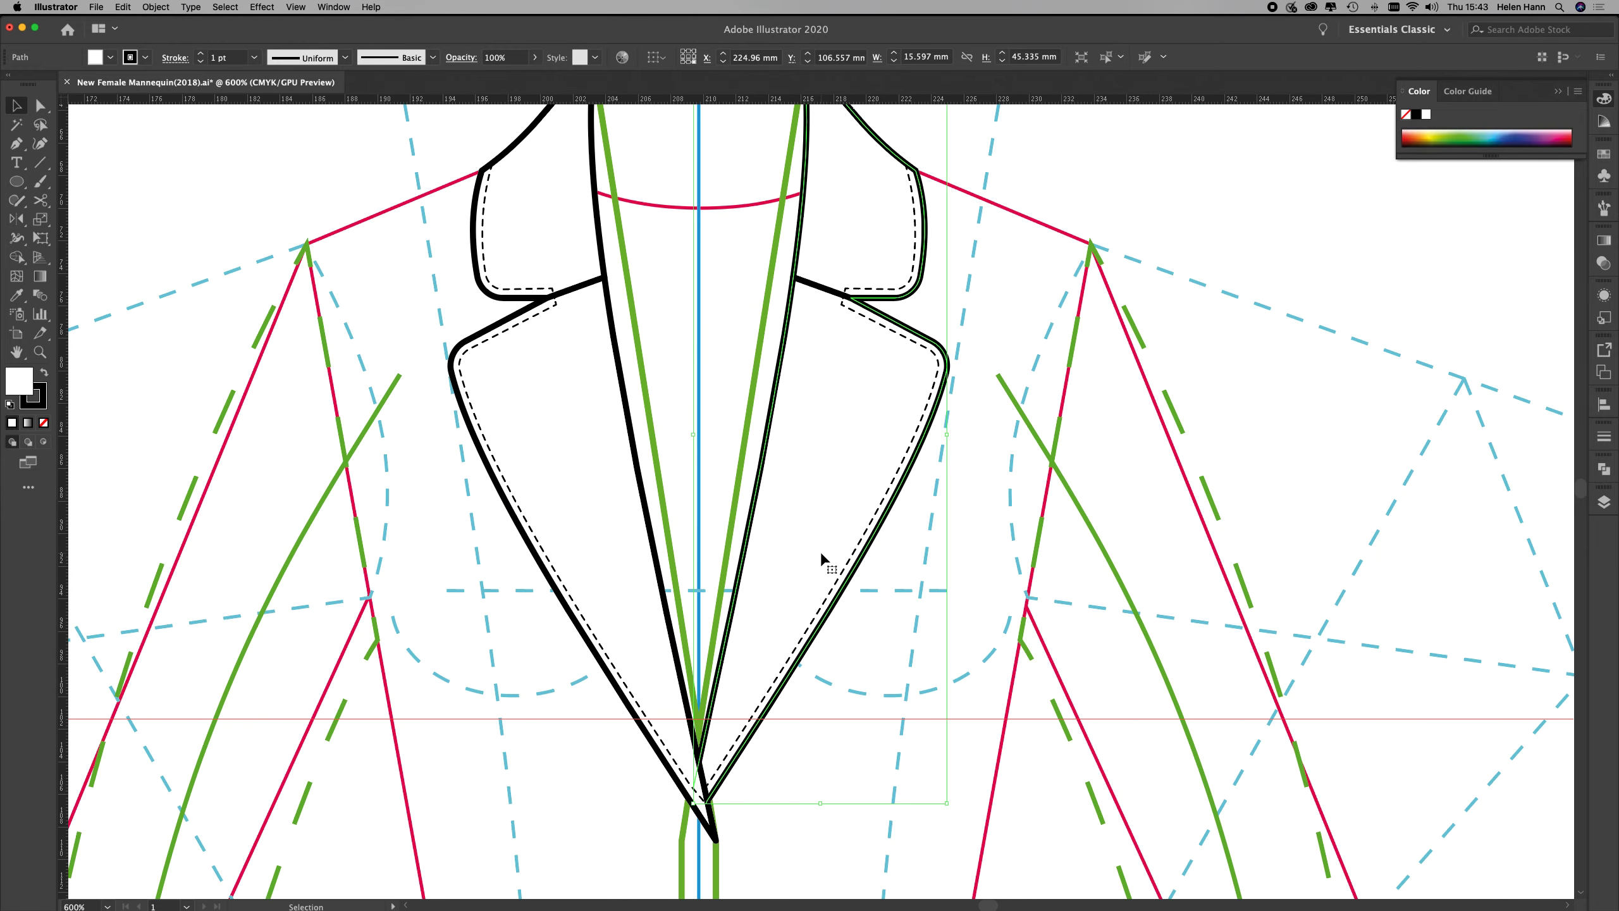
{"action": "left_click", "coordinate": [709, 799]}
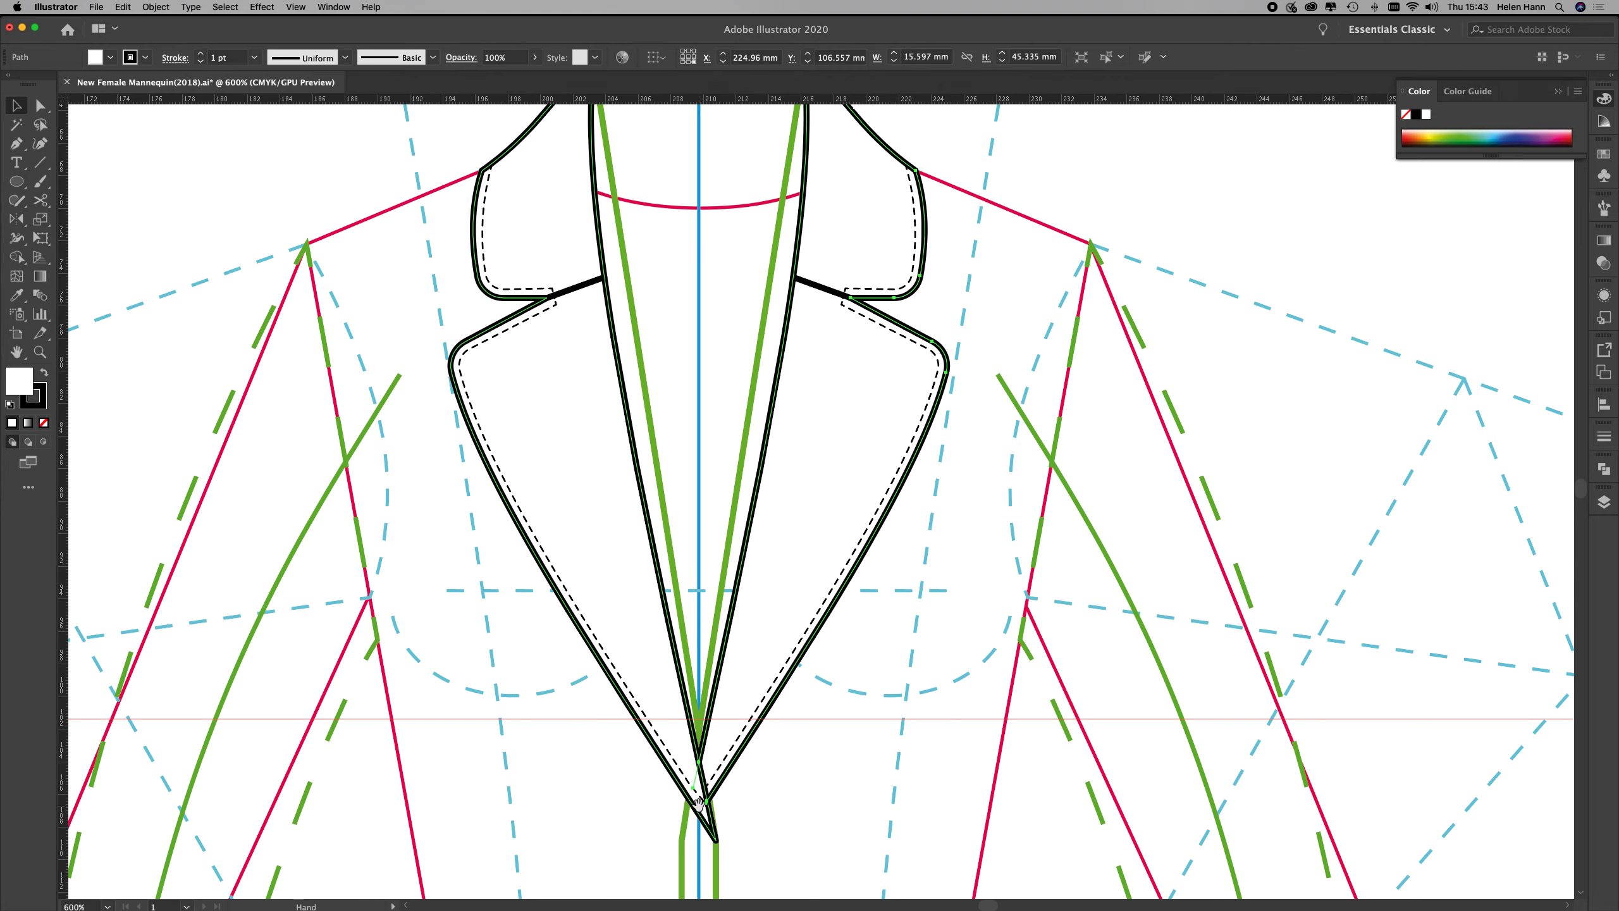
{"action": "key", "text": "space"}
{"action": "left_click_drag", "start_coordinate": [808, 618], "coordinate": [849, 383]}
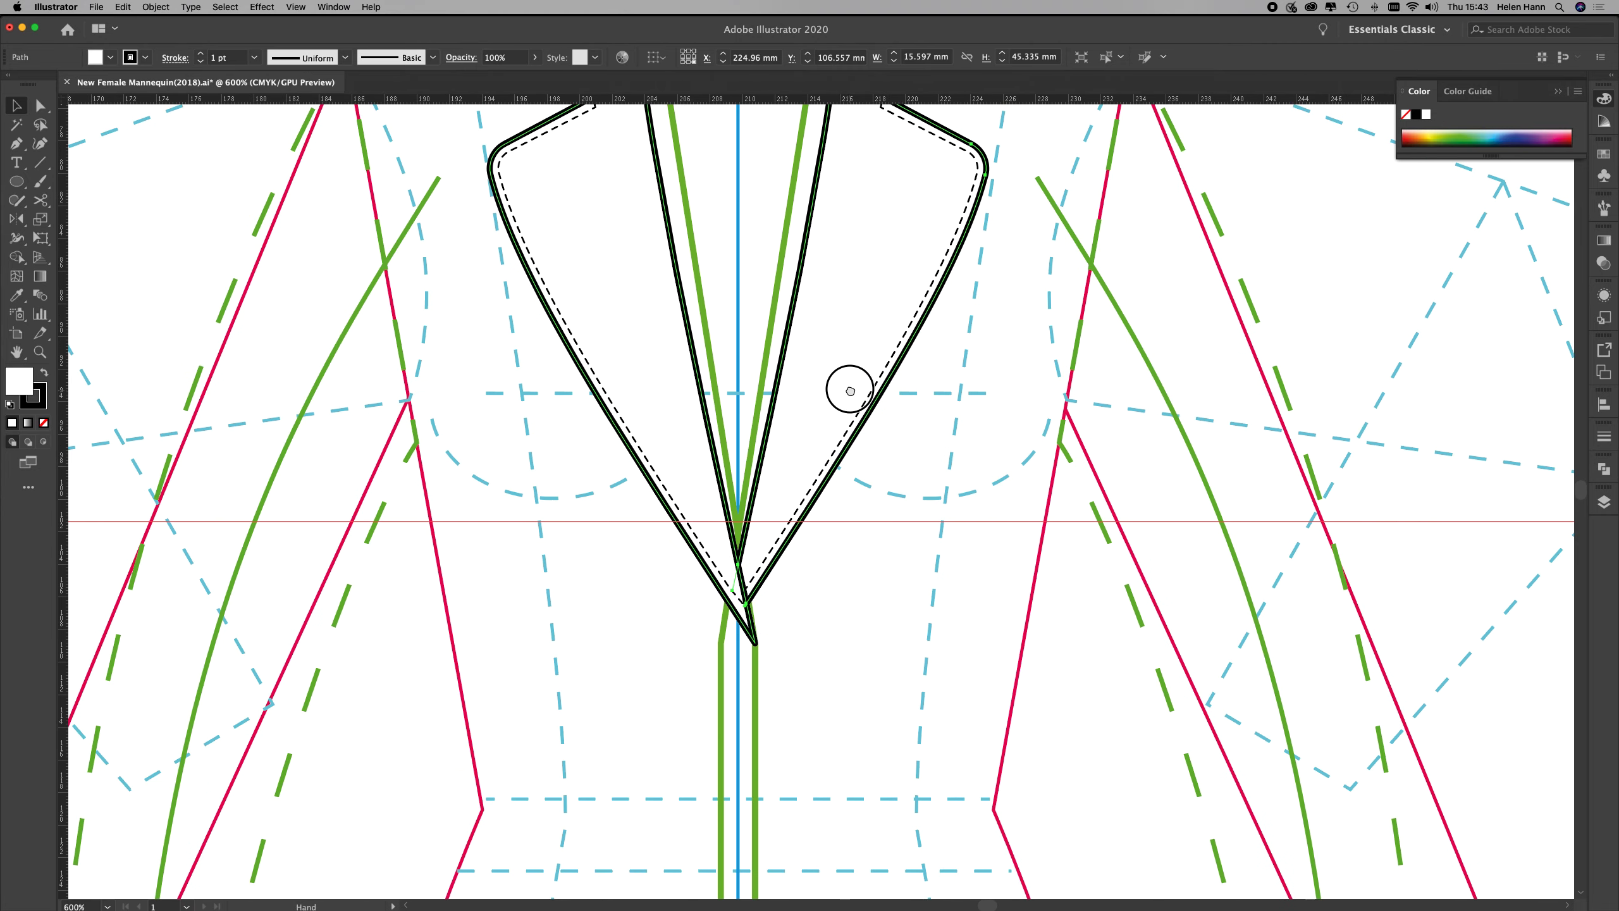
{"action": "left_click_drag", "start_coordinate": [775, 521], "coordinate": [1066, 531]}
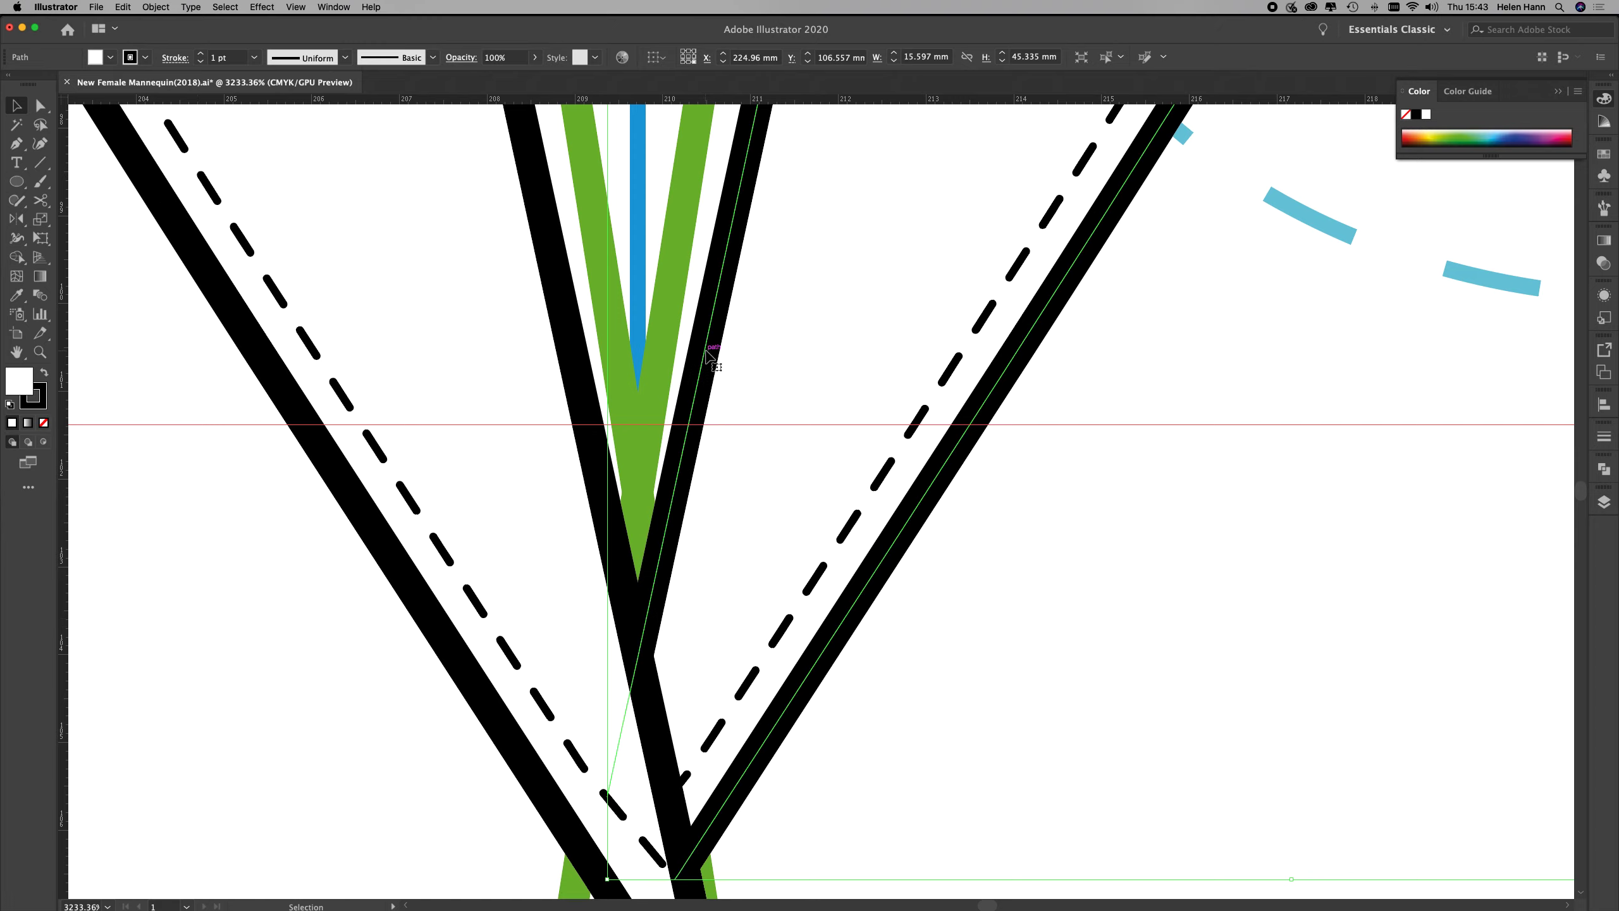
{"action": "right_click", "coordinate": [784, 422]}
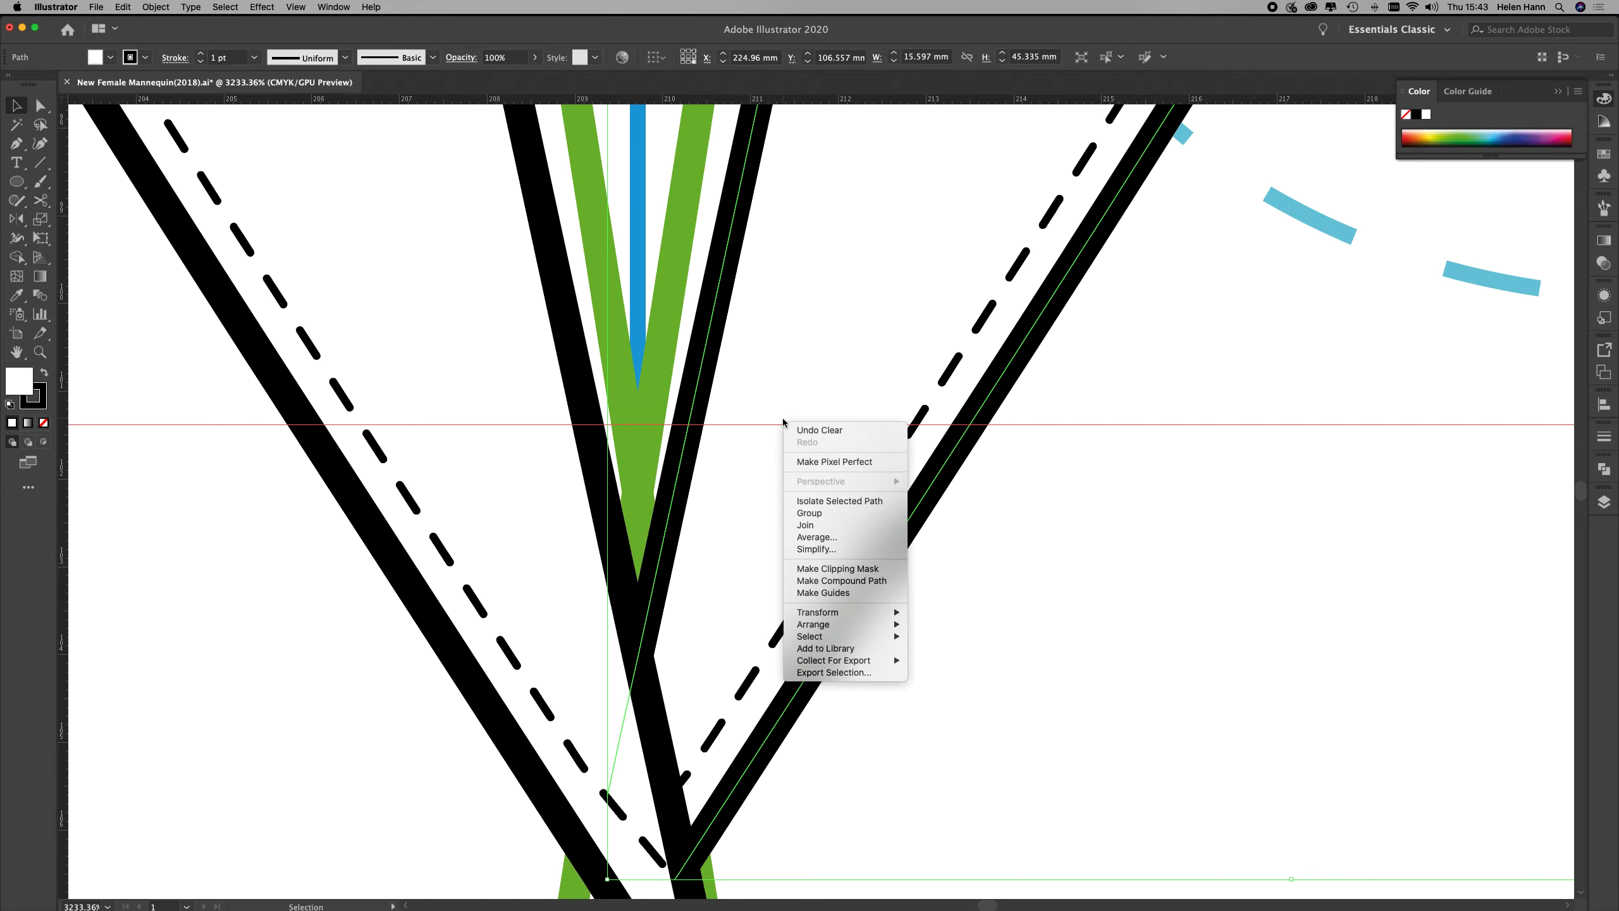
{"action": "left_click", "coordinate": [820, 527]}
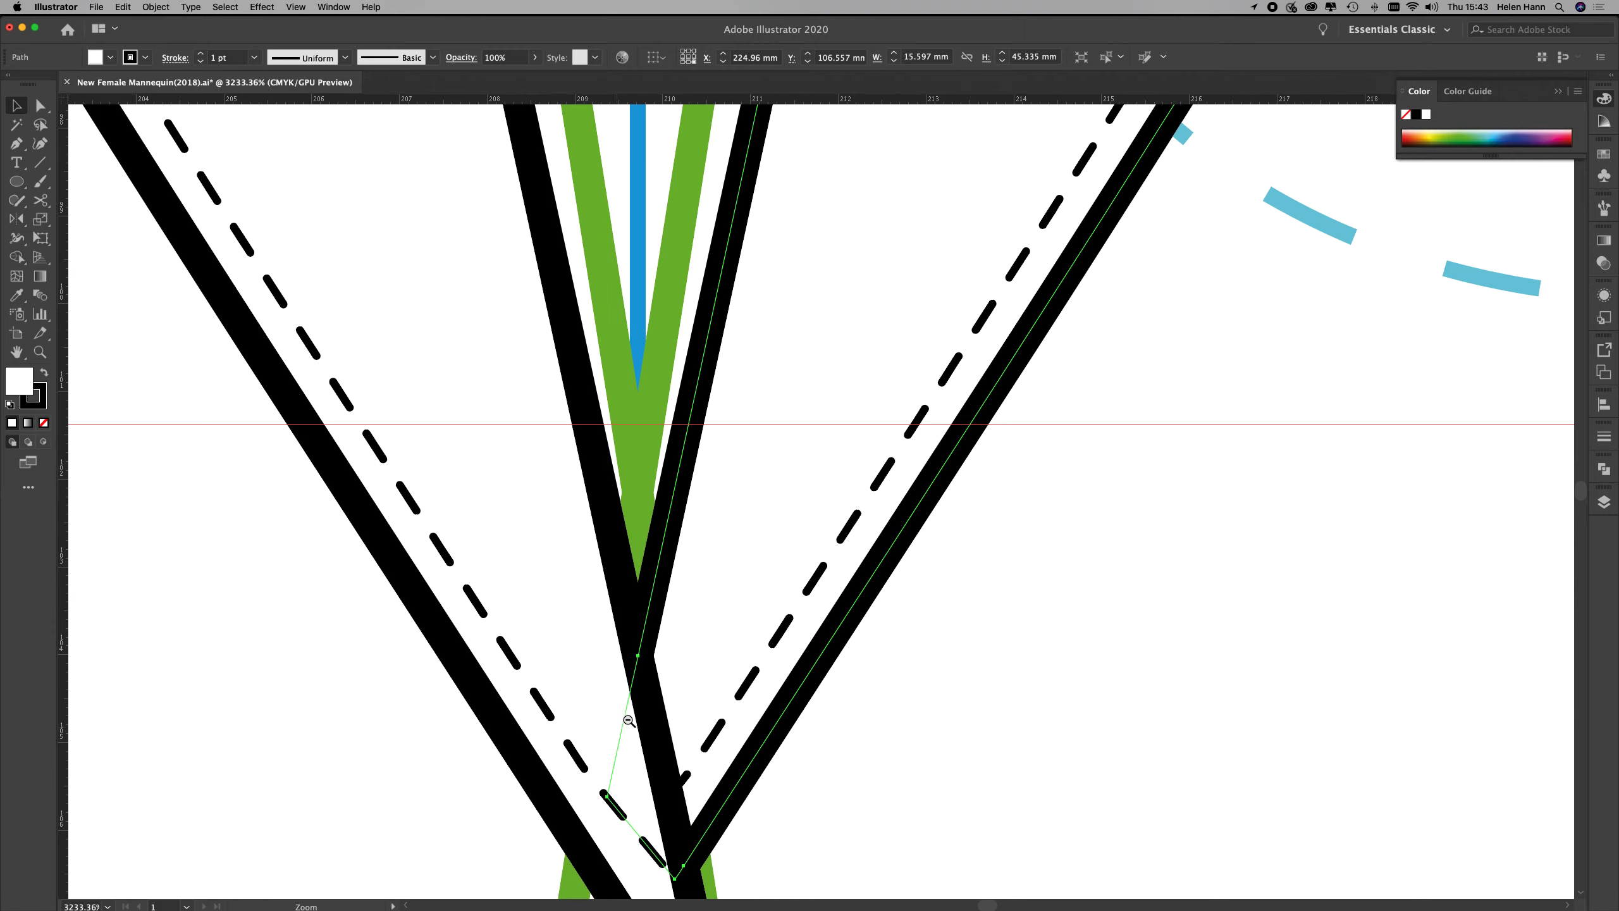
Copy the upper collar edge segments running from neck to shoulder on both sides and paste the copies in back
{"action": "left_click", "coordinate": [637, 715], "text": "alt"}
{"action": "left_click", "coordinate": [771, 643], "text": "alt"}
{"action": "left_click", "coordinate": [846, 518], "text": "alt"}
{"action": "left_click", "coordinate": [879, 380], "text": "alt"}
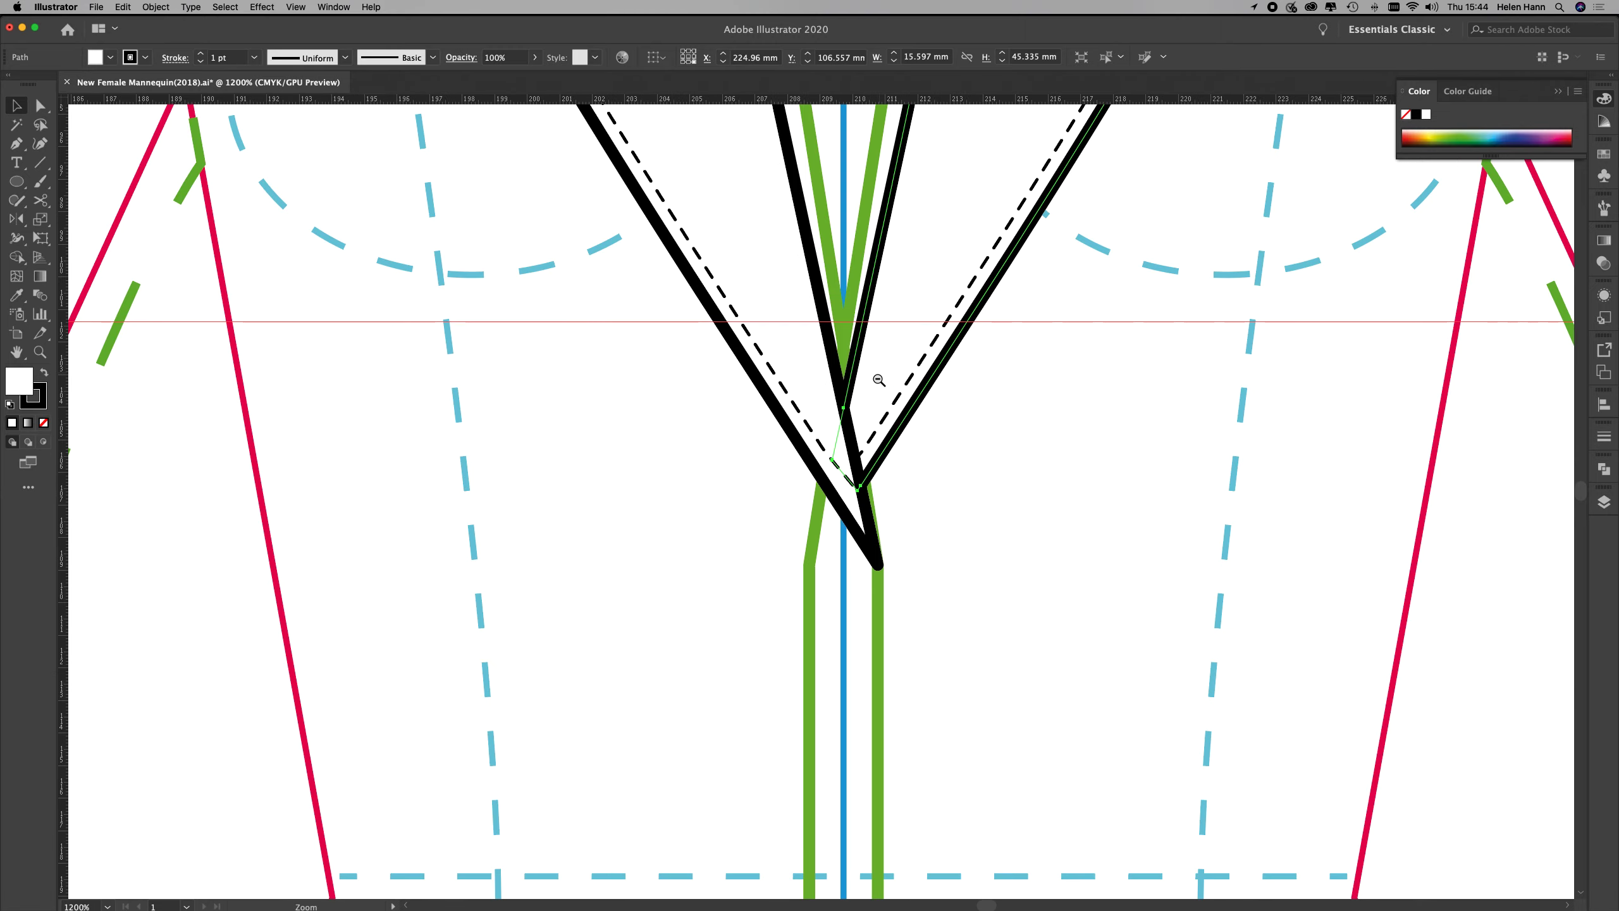
{"action": "left_click", "coordinate": [922, 455], "text": "alt"}
{"action": "left_click", "coordinate": [954, 452], "text": "alt"}
{"action": "left_click", "coordinate": [947, 453], "text": "alt"}
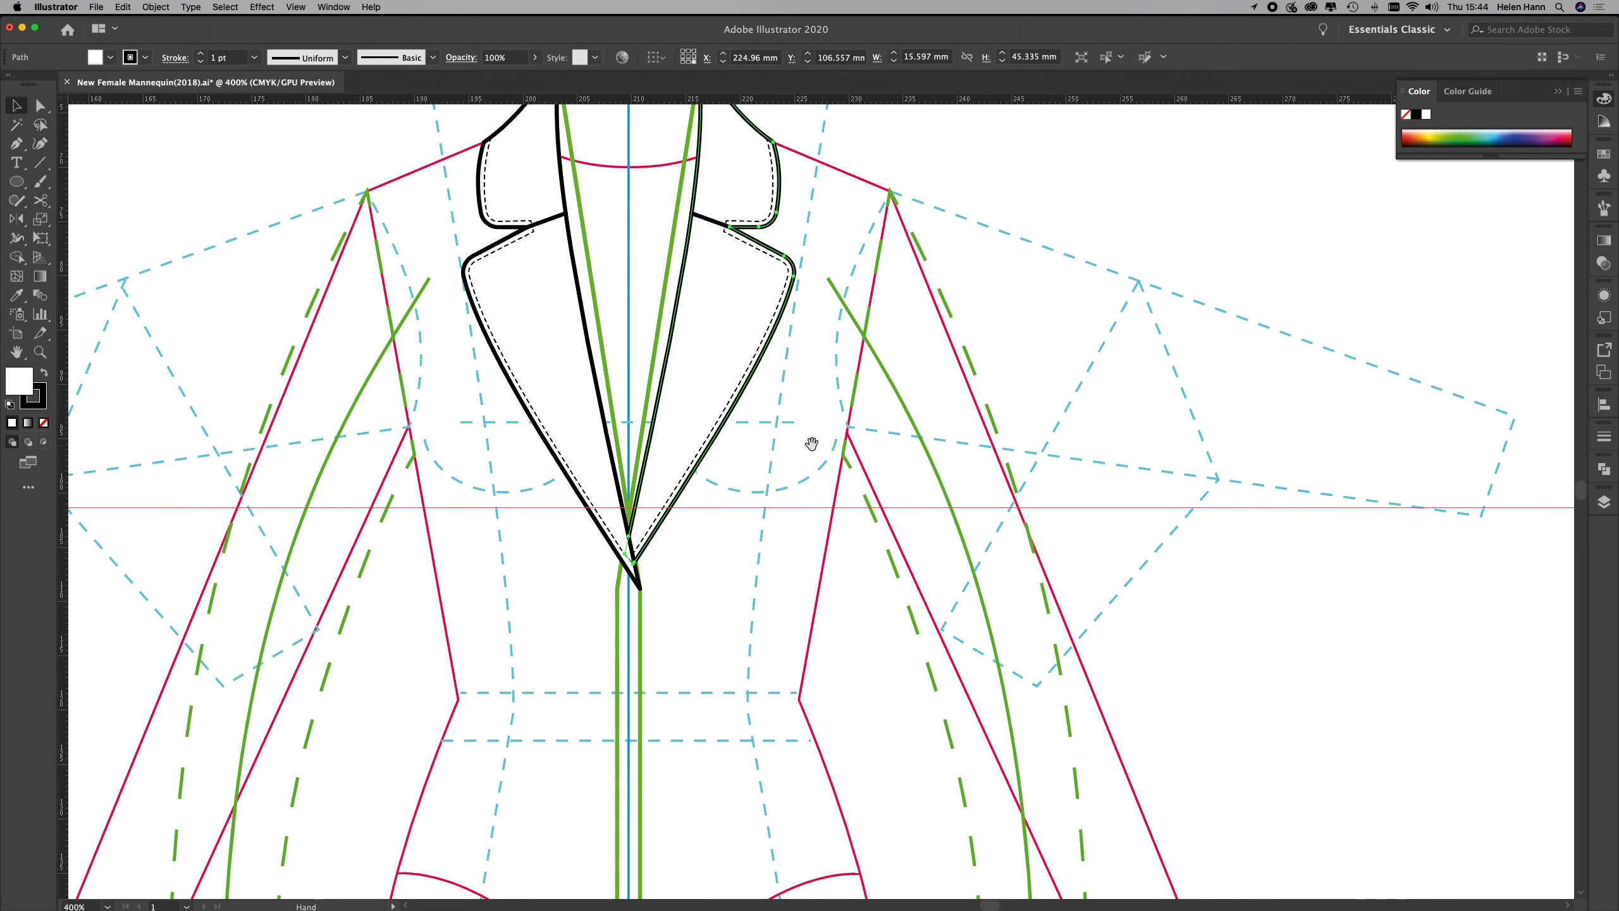
{"action": "mouse_move", "coordinate": [811, 443]}
{"action": "left_mouse_down"}
{"action": "mouse_move", "coordinate": [903, 542]}
{"action": "mouse_move", "coordinate": [904, 586]}
{"action": "left_mouse_up"}
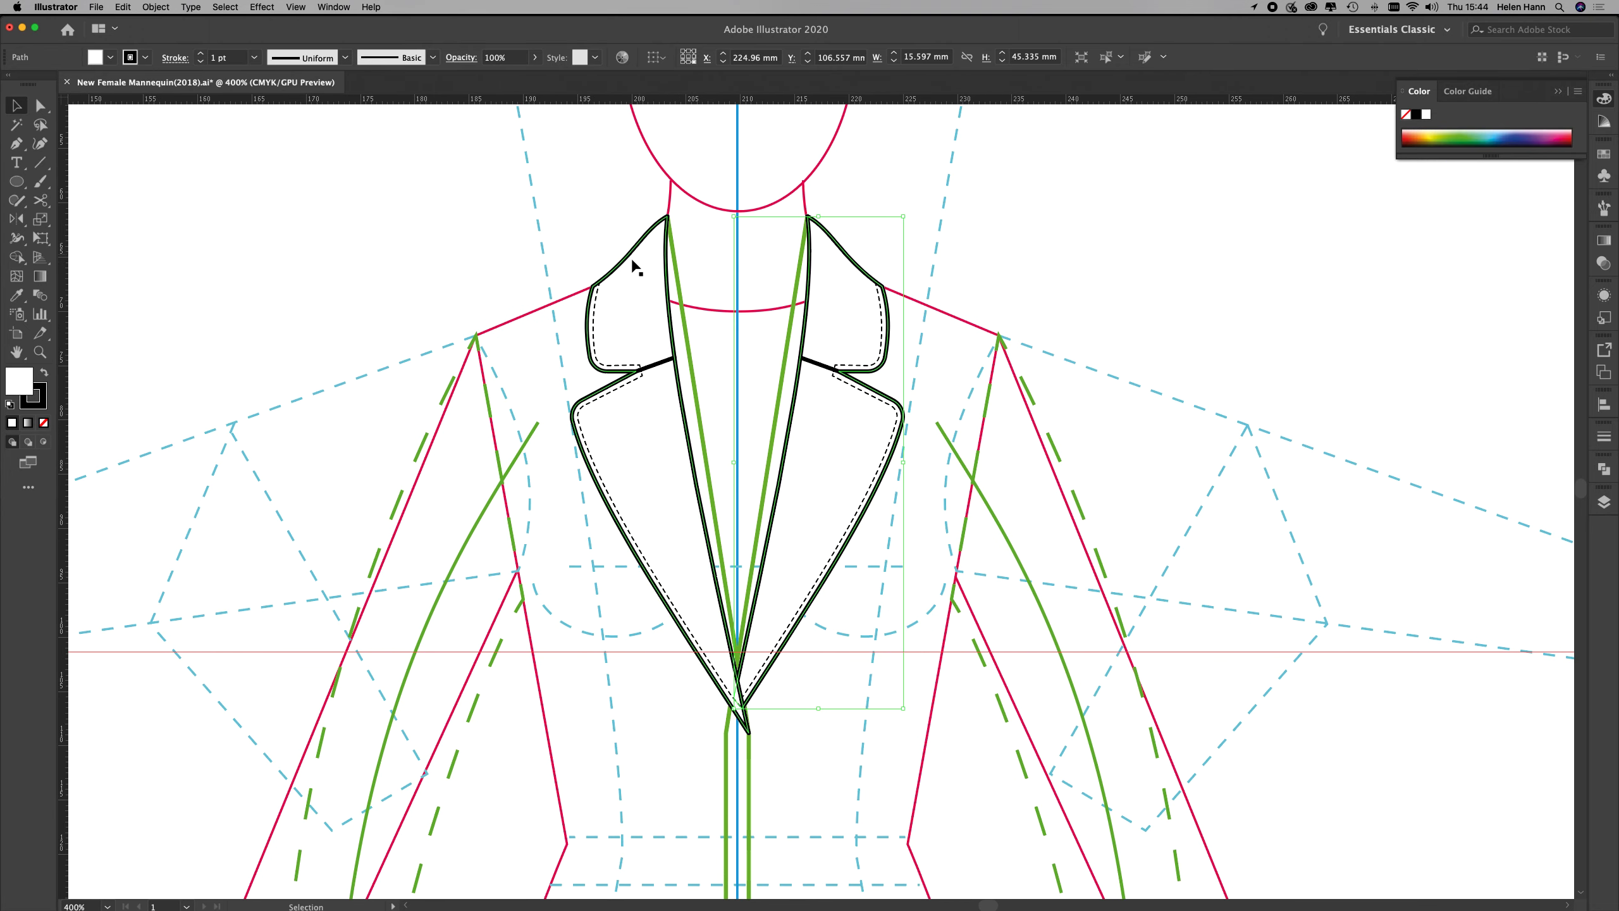
{"action": "left_click", "coordinate": [39, 352]}
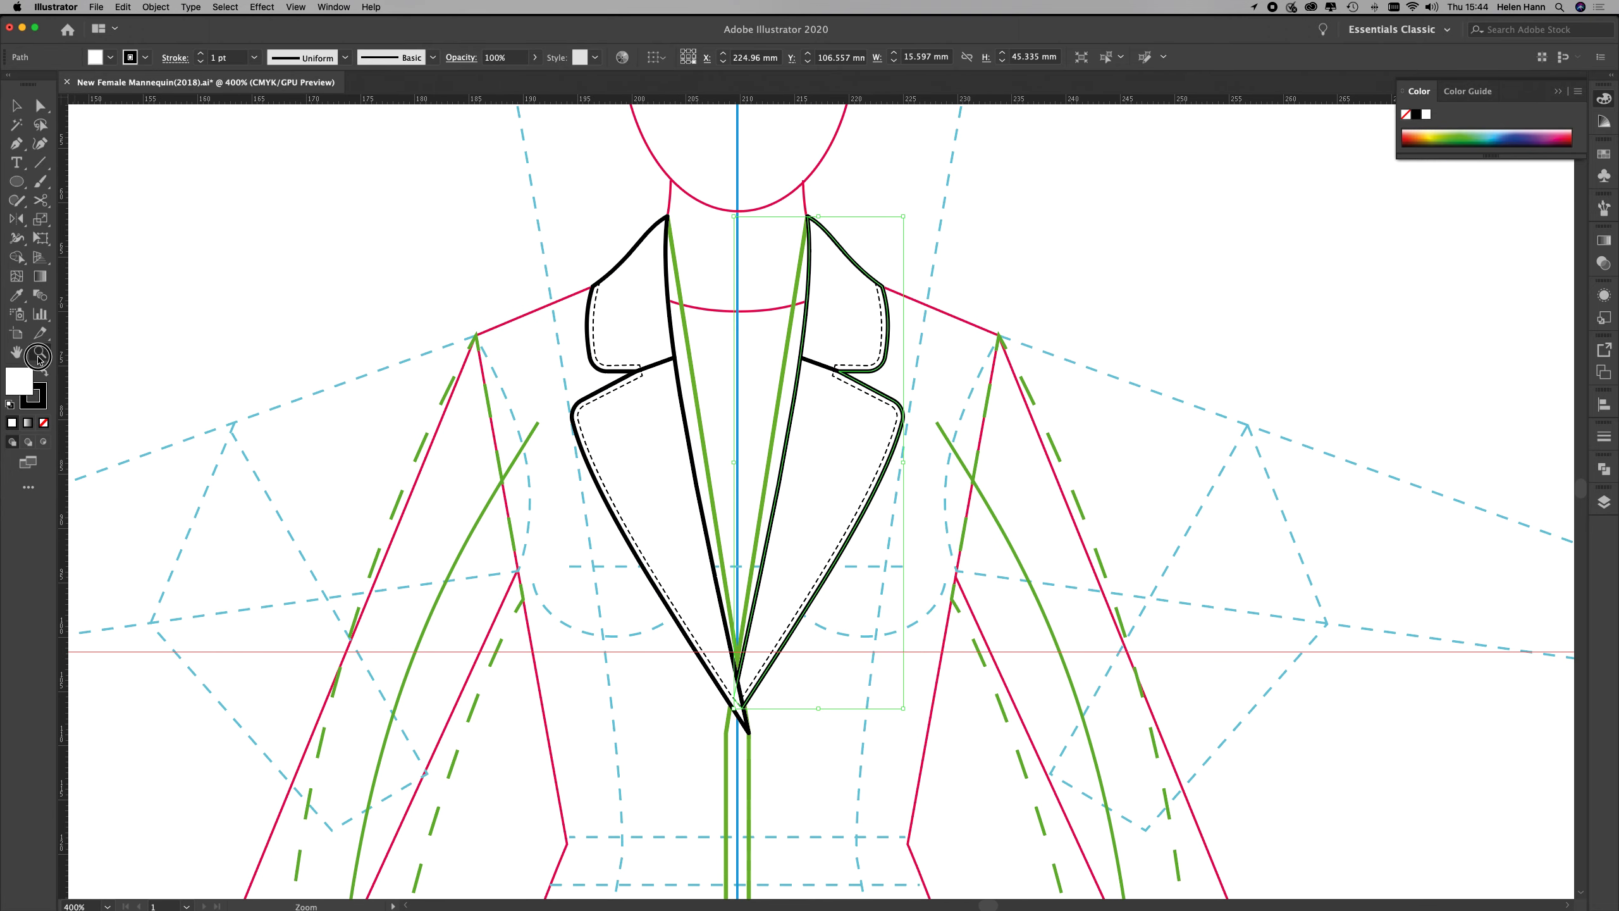
{"action": "left_click_drag", "start_coordinate": [716, 279], "coordinate": [837, 365]}
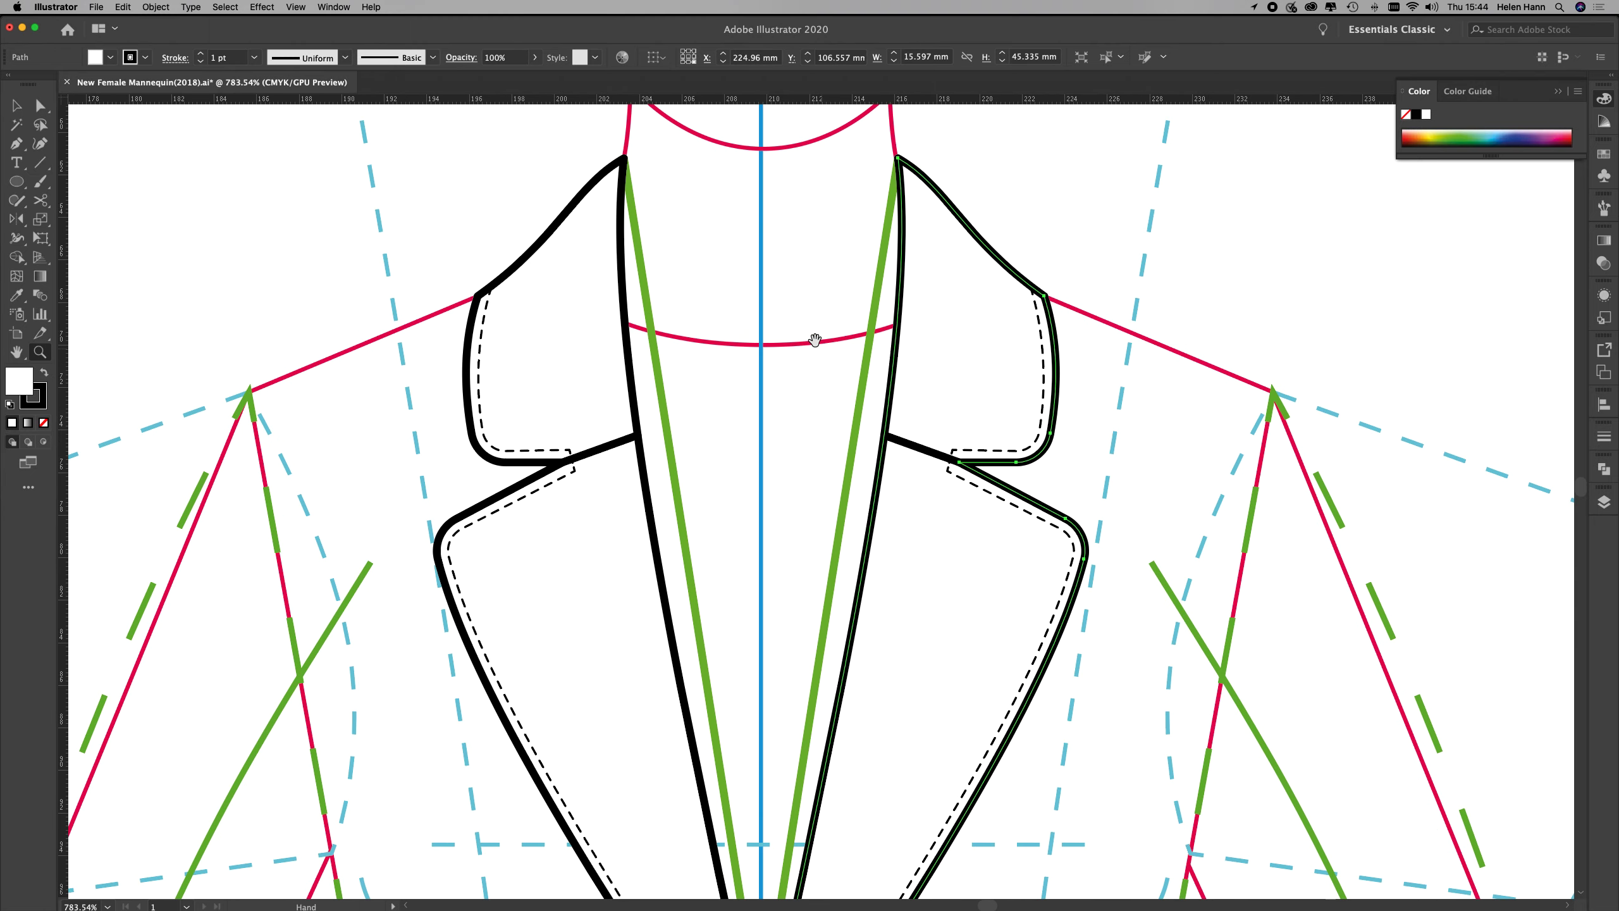
{"action": "left_click_drag", "start_coordinate": [792, 311], "coordinate": [760, 523]}
{"action": "left_click", "coordinate": [40, 106]}
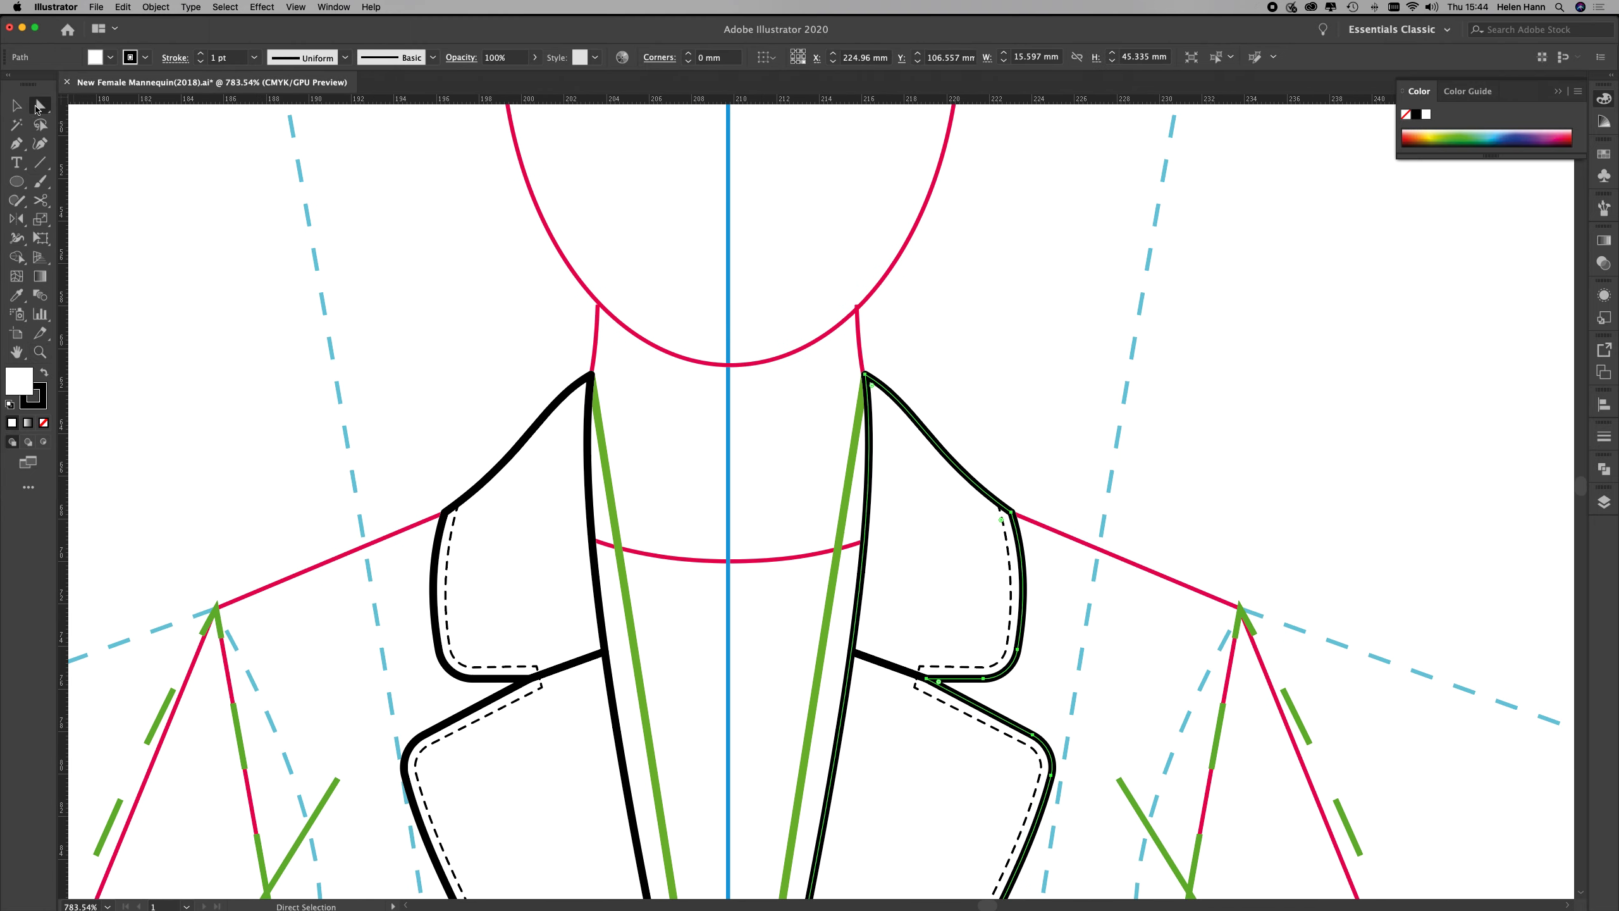
{"action": "left_click", "coordinate": [336, 351]}
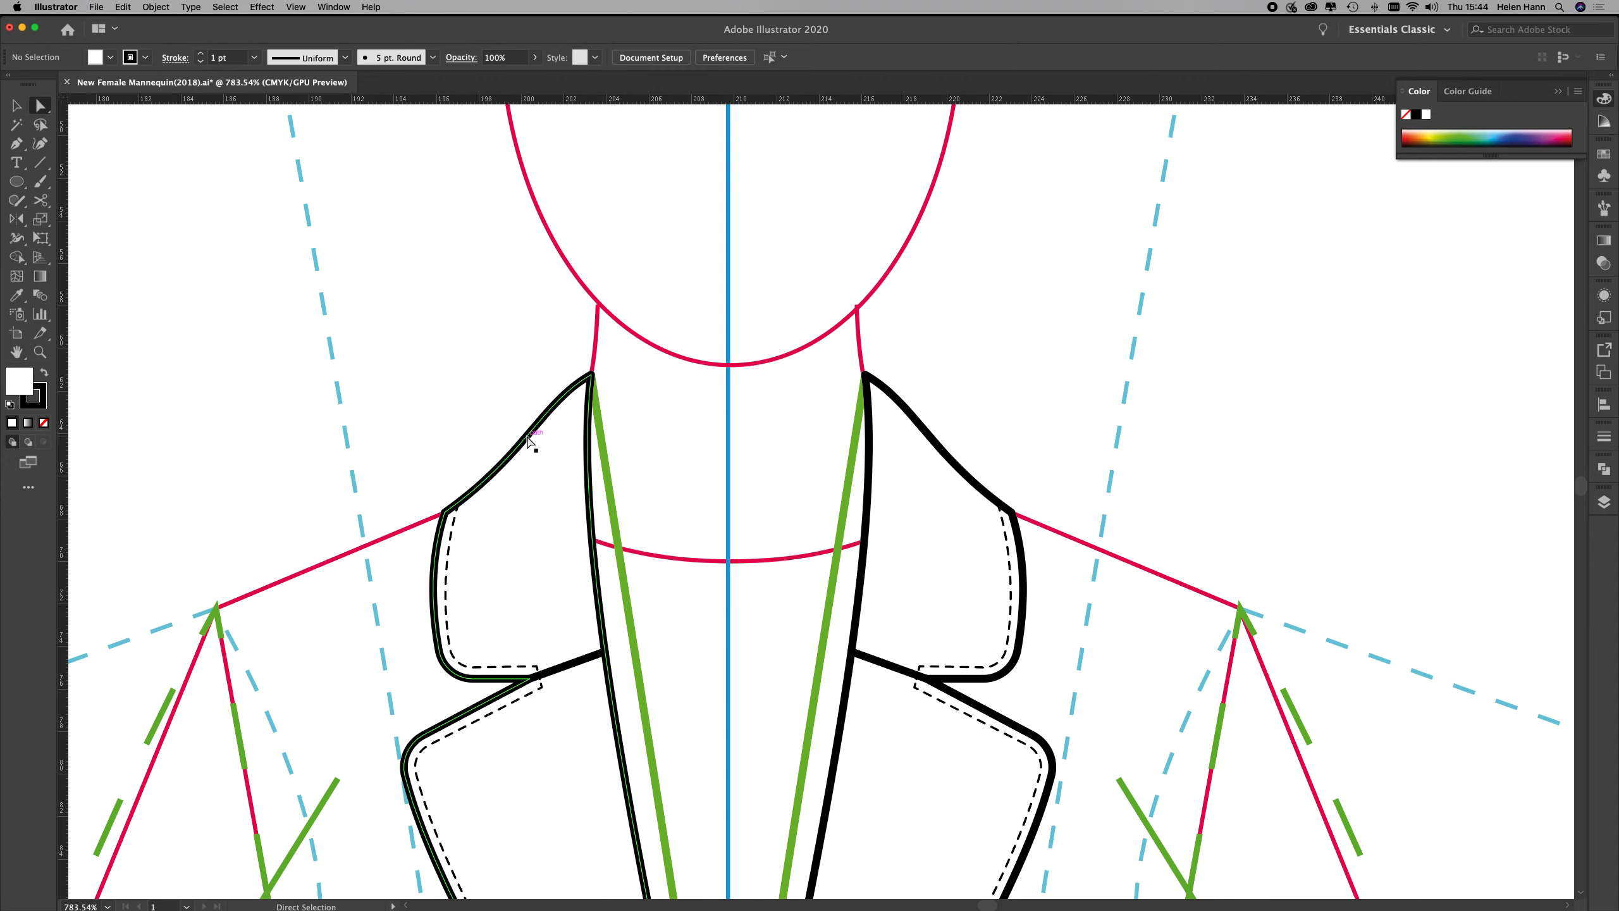
{"action": "left_click", "coordinate": [528, 440]}
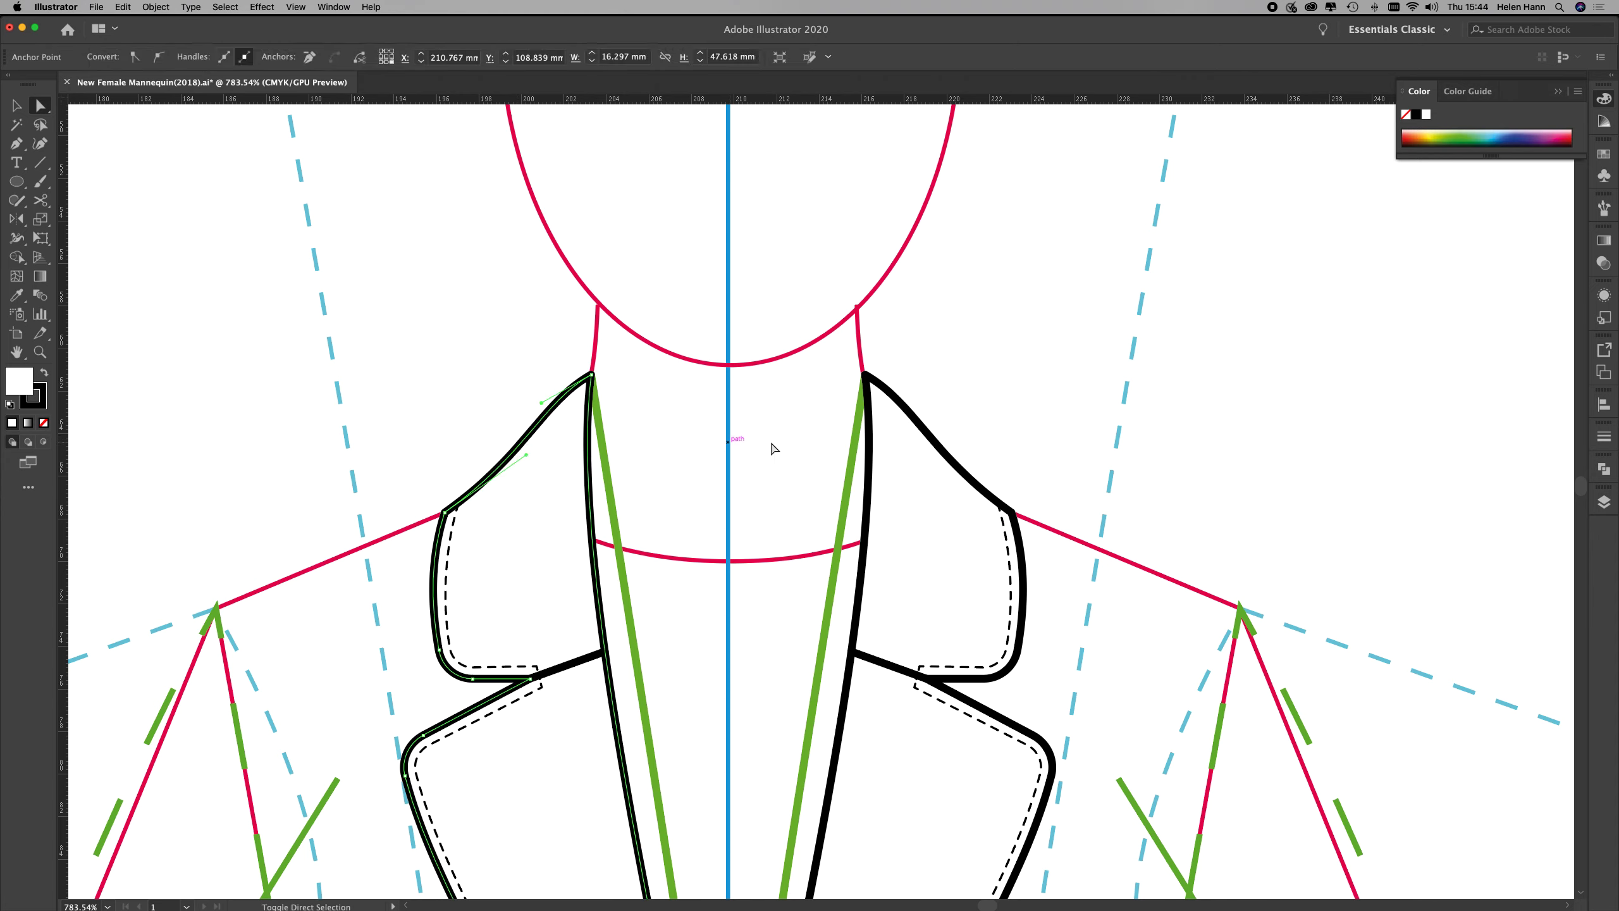
{"action": "left_click", "coordinate": [943, 455], "text": "shift"}
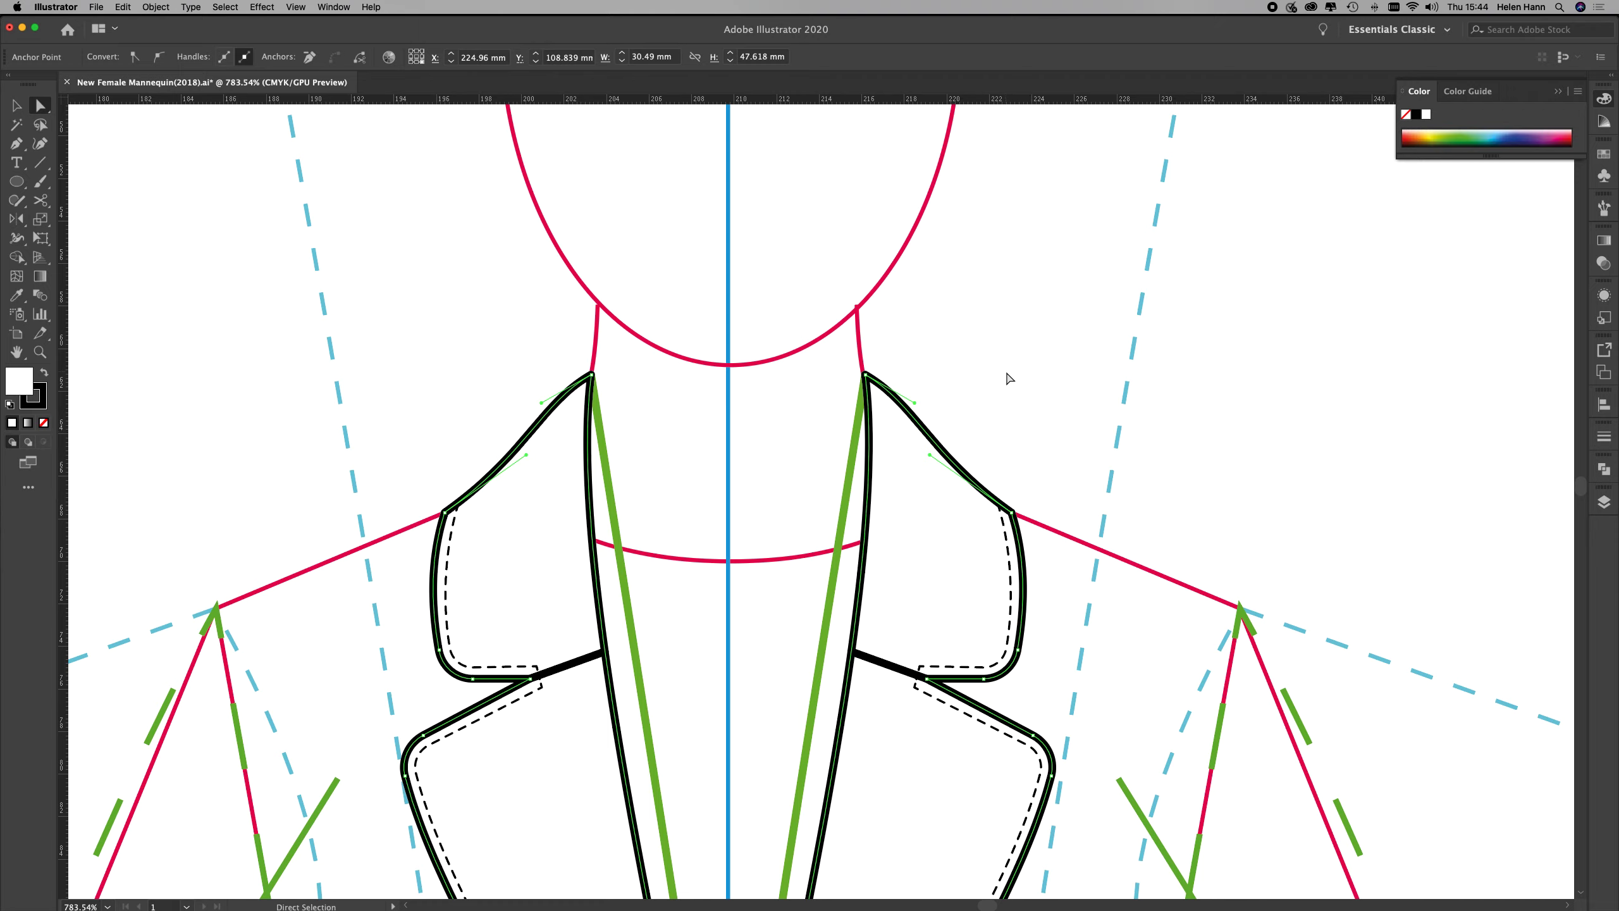
{"action": "key", "text": "v"}
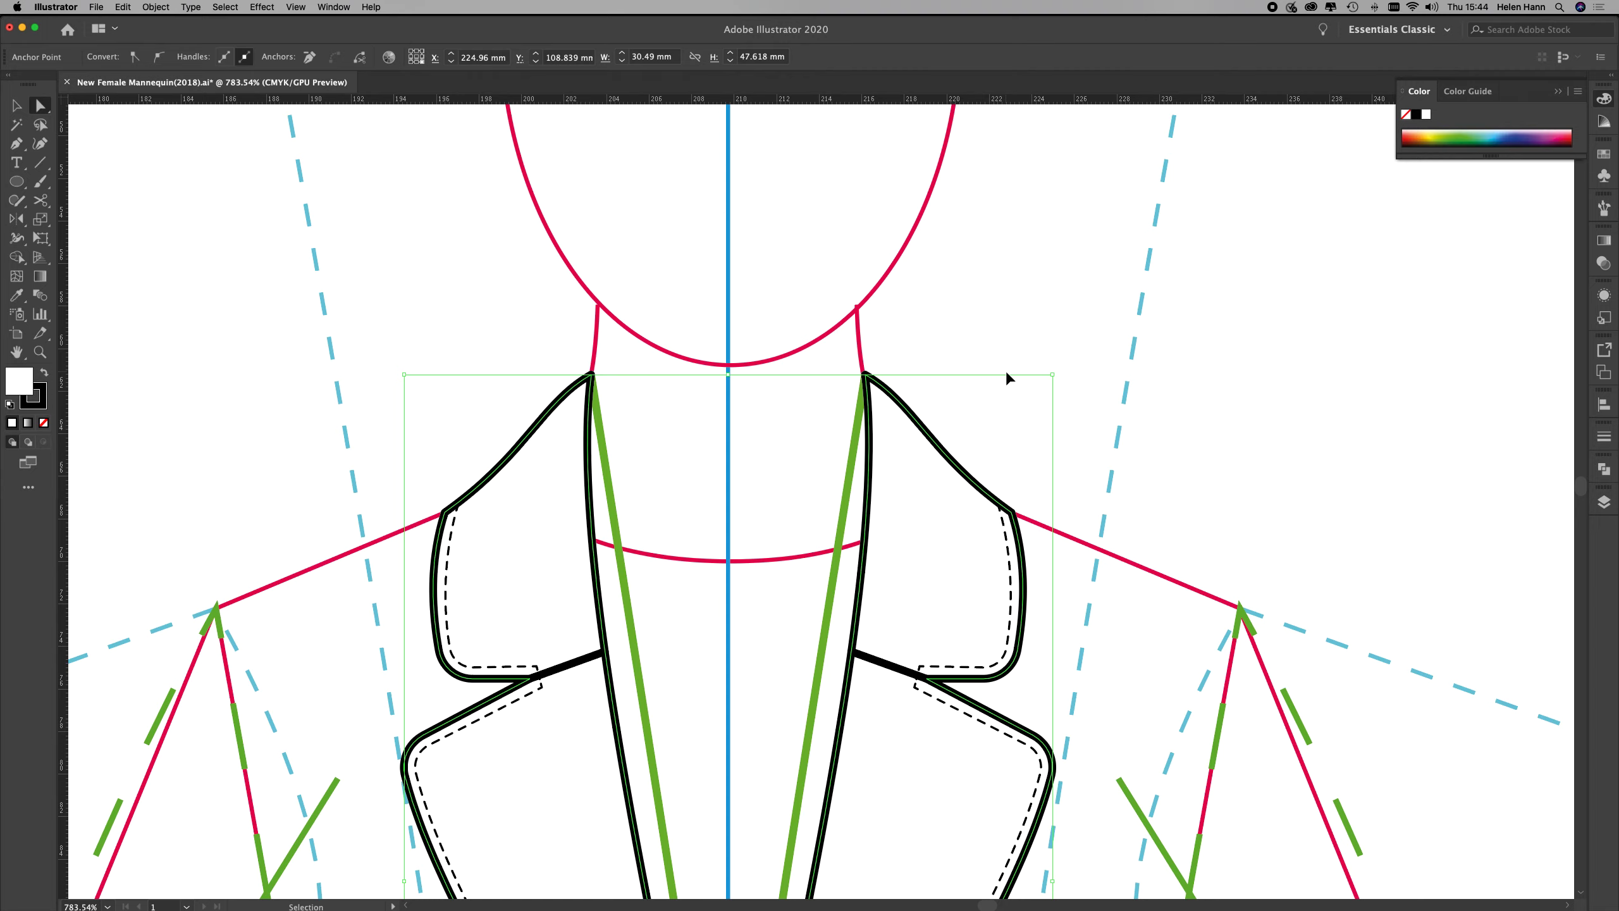
{"action": "key", "text": "a"}
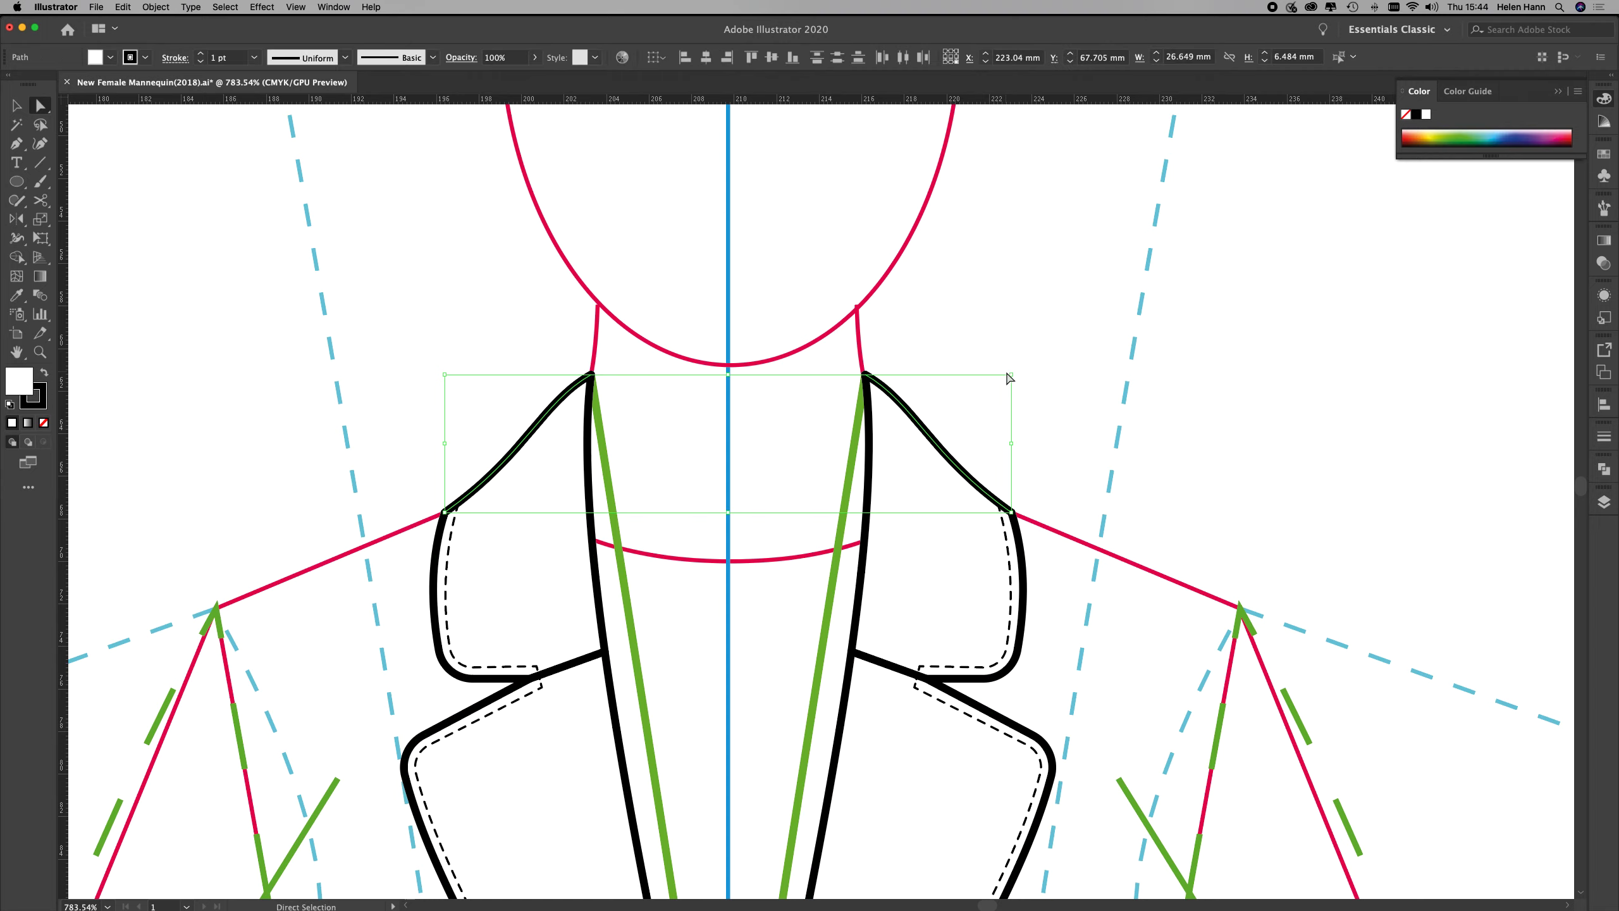
Join the two pasted collar edge segments at their upper and lower ends to form a closed back collar shape
{"action": "right_click", "coordinate": [1044, 309]}
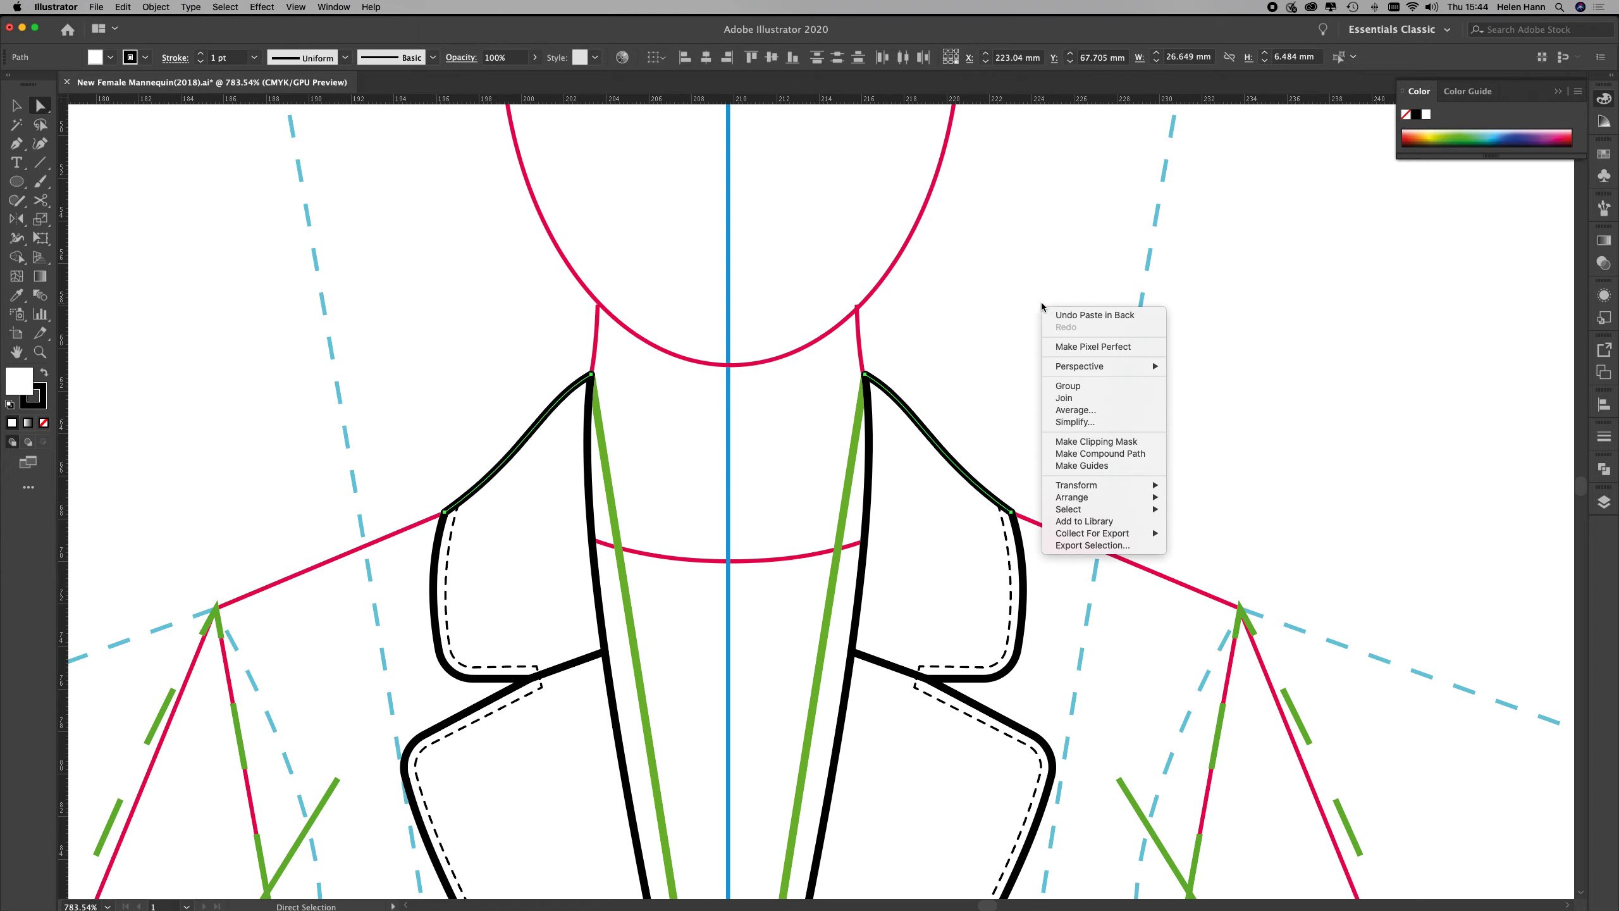
{"action": "left_click", "coordinate": [1081, 399]}
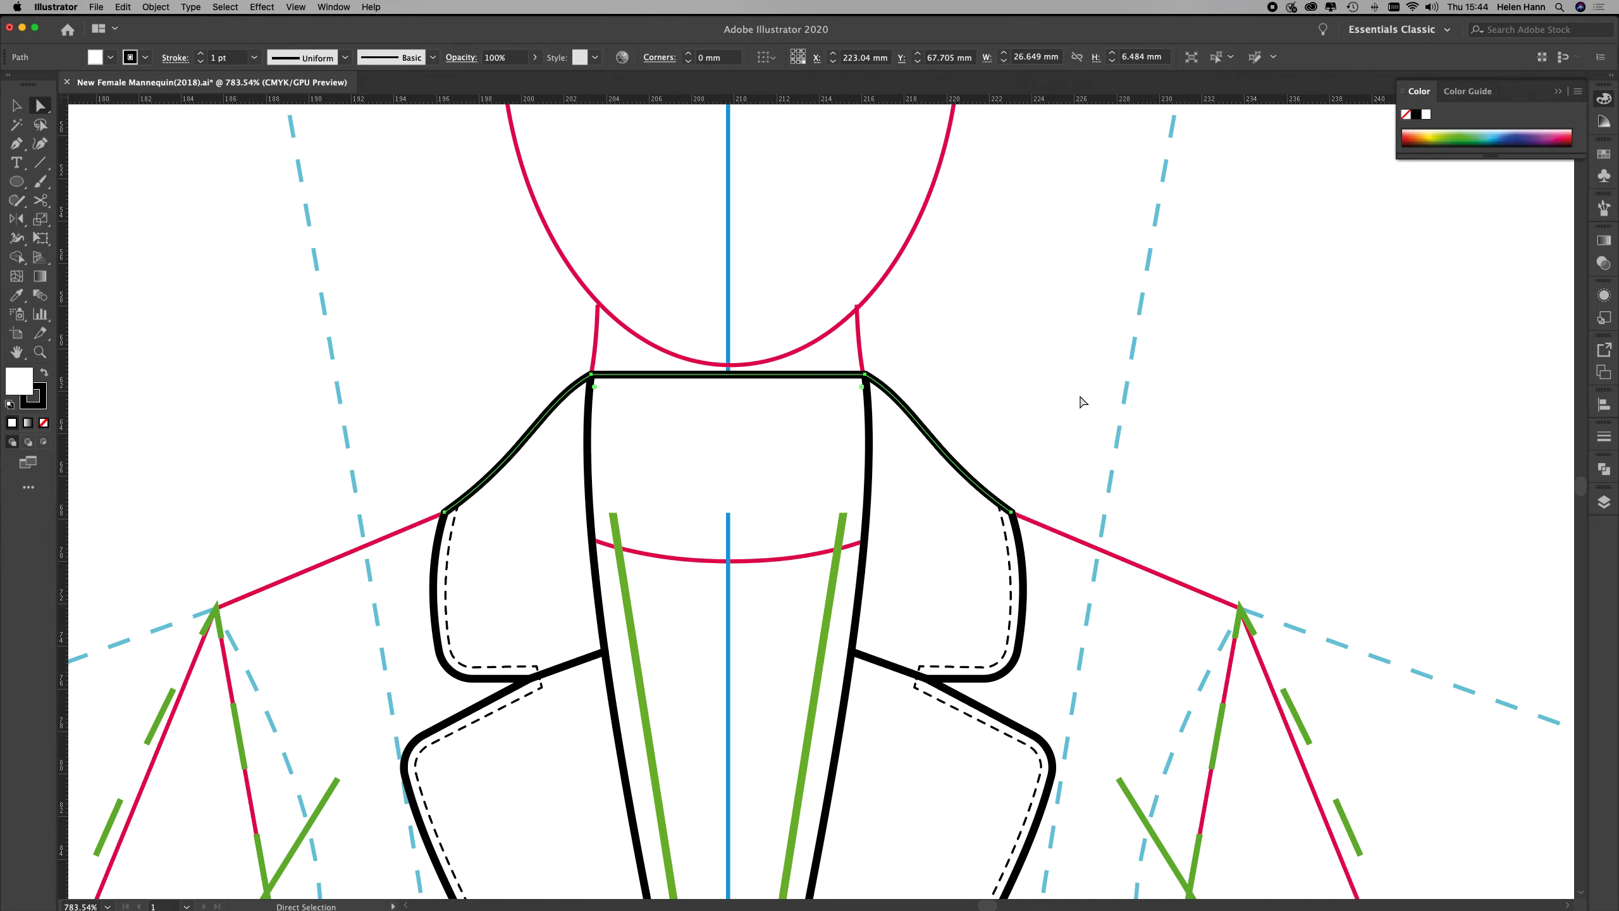
{"action": "right_click", "coordinate": [1081, 398]}
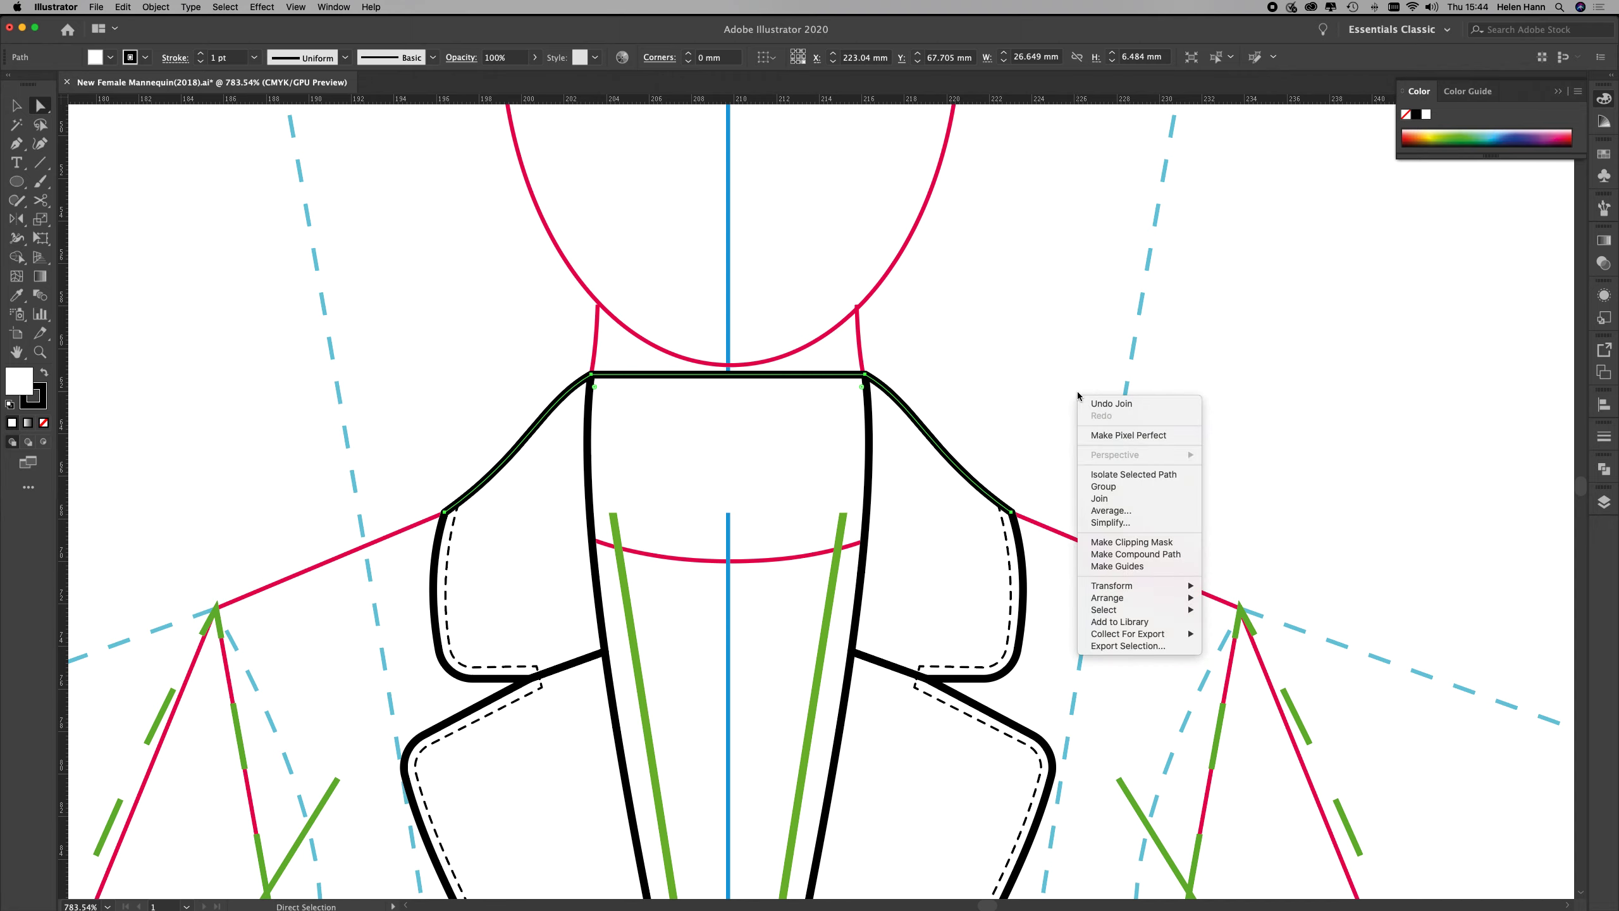
{"action": "left_click", "coordinate": [1090, 502]}
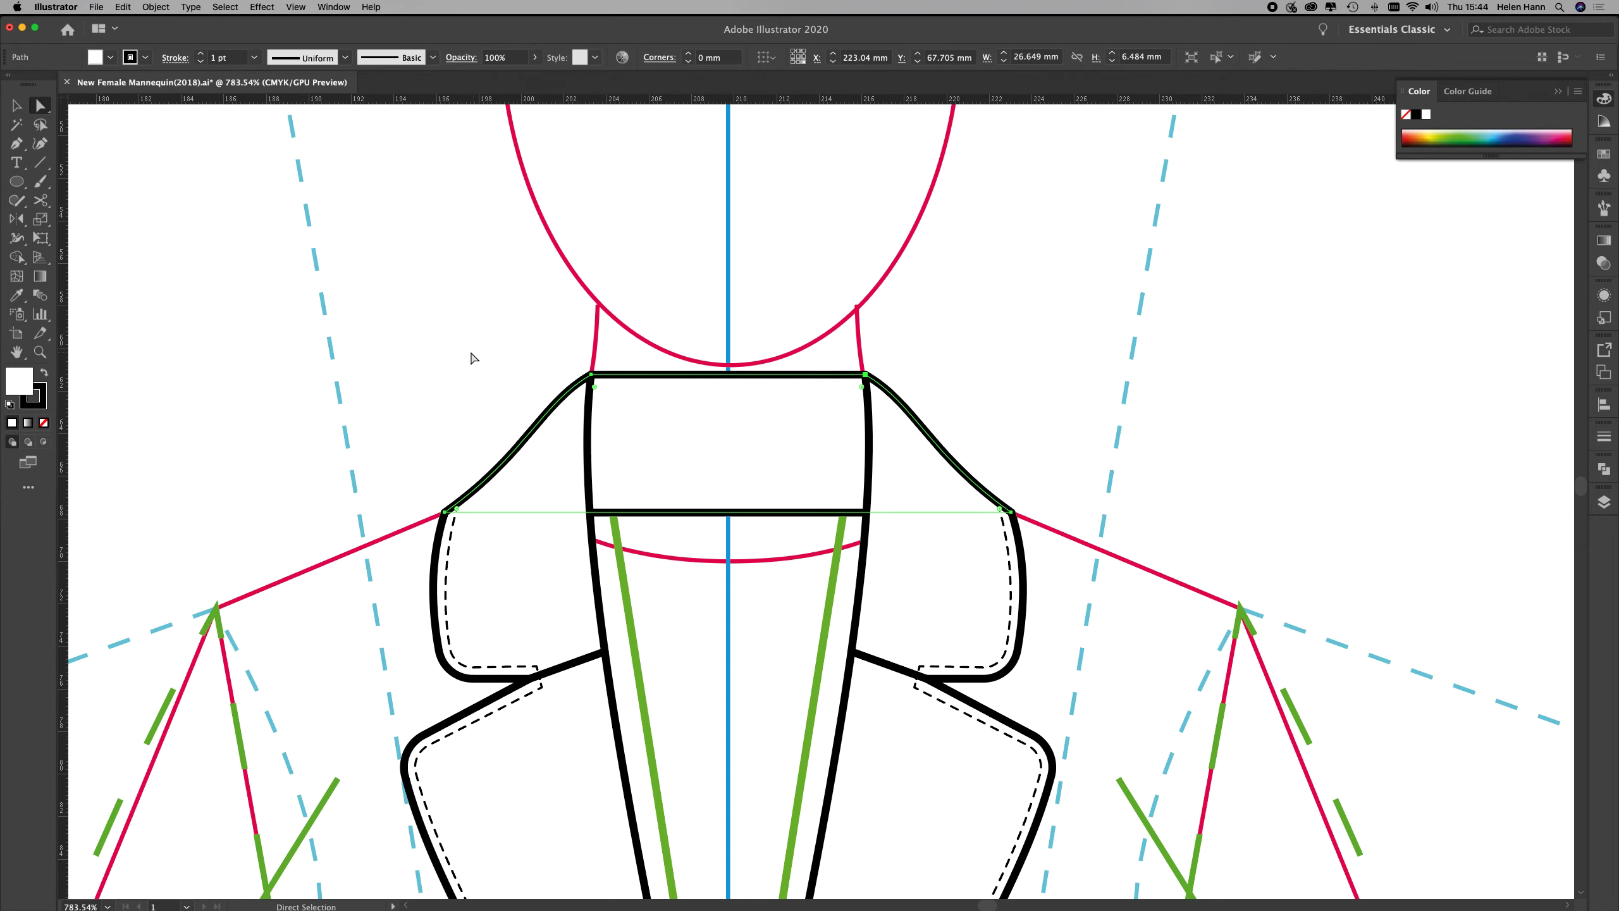
Curve the back collar's straight top and bottom edges upward at centre with the Anchor Point tool, and deselect it
{"action": "left_click", "coordinate": [614, 364]}
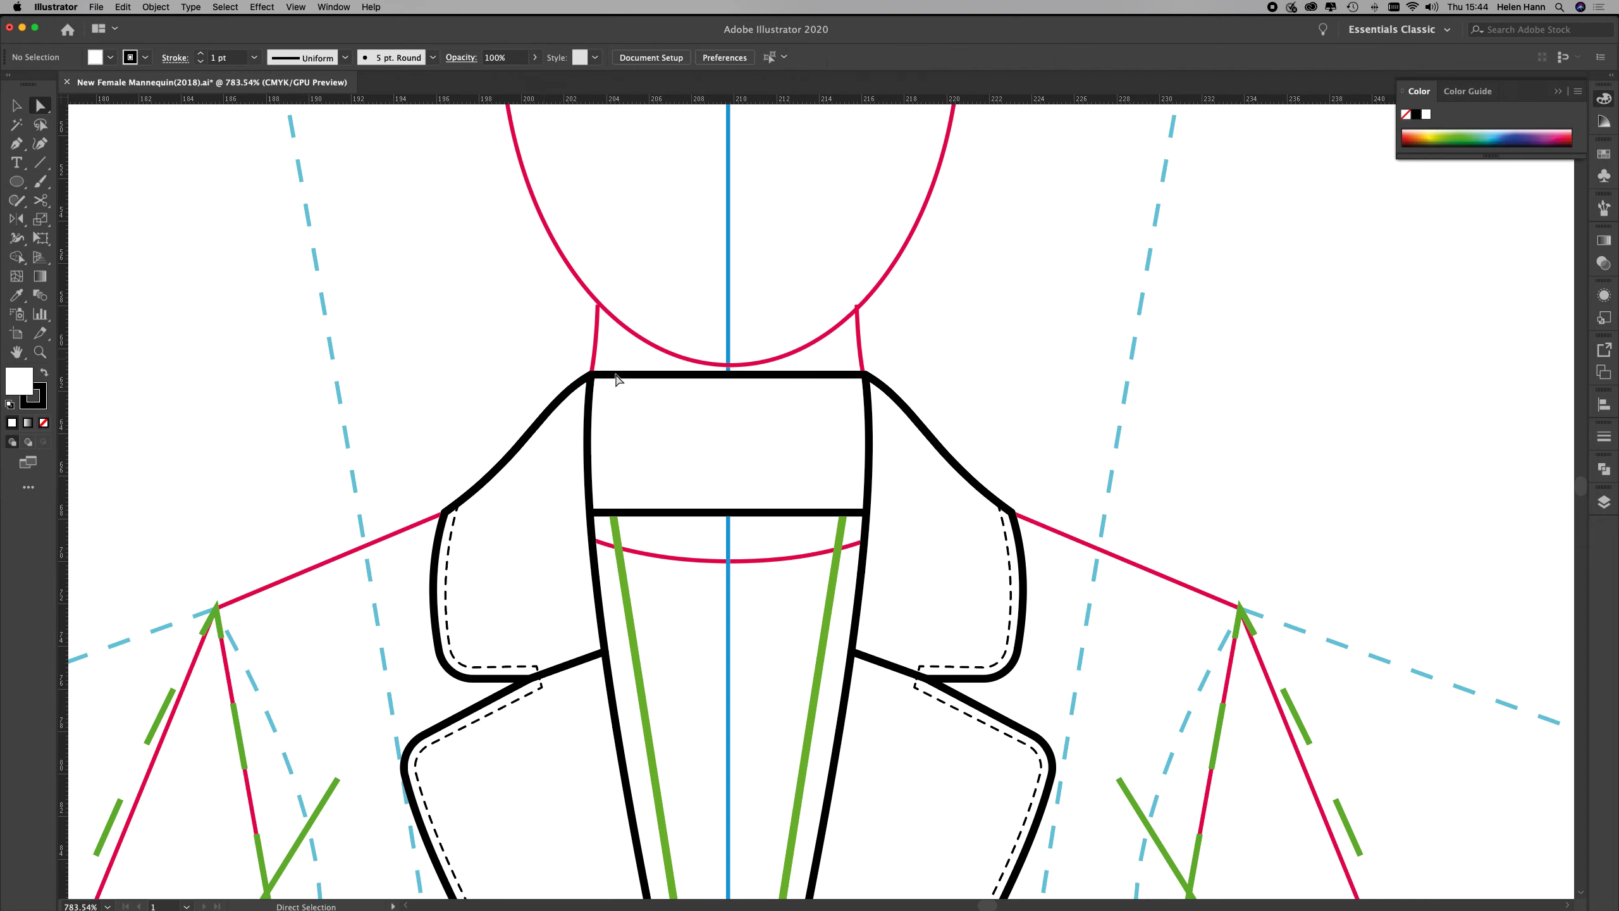
{"action": "left_click", "coordinate": [732, 381]}
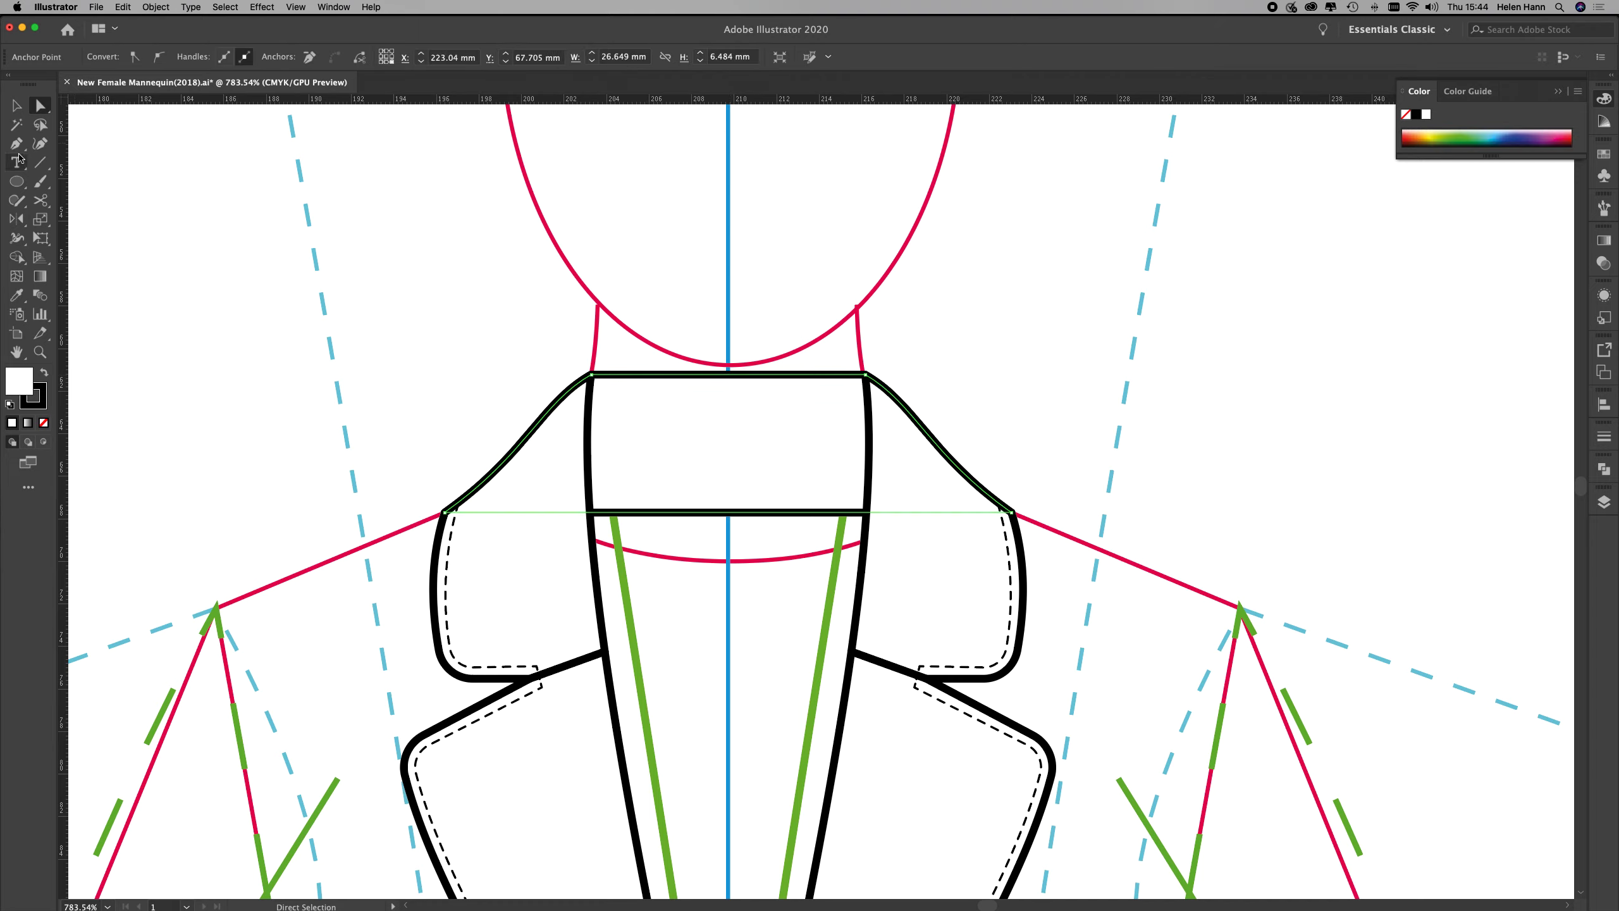
{"action": "left_click_drag", "start_coordinate": [16, 144], "coordinate": [94, 204]}
{"action": "left_click_drag", "start_coordinate": [733, 376], "coordinate": [729, 359]}
{"action": "left_click_drag", "start_coordinate": [728, 516], "coordinate": [727, 479]}
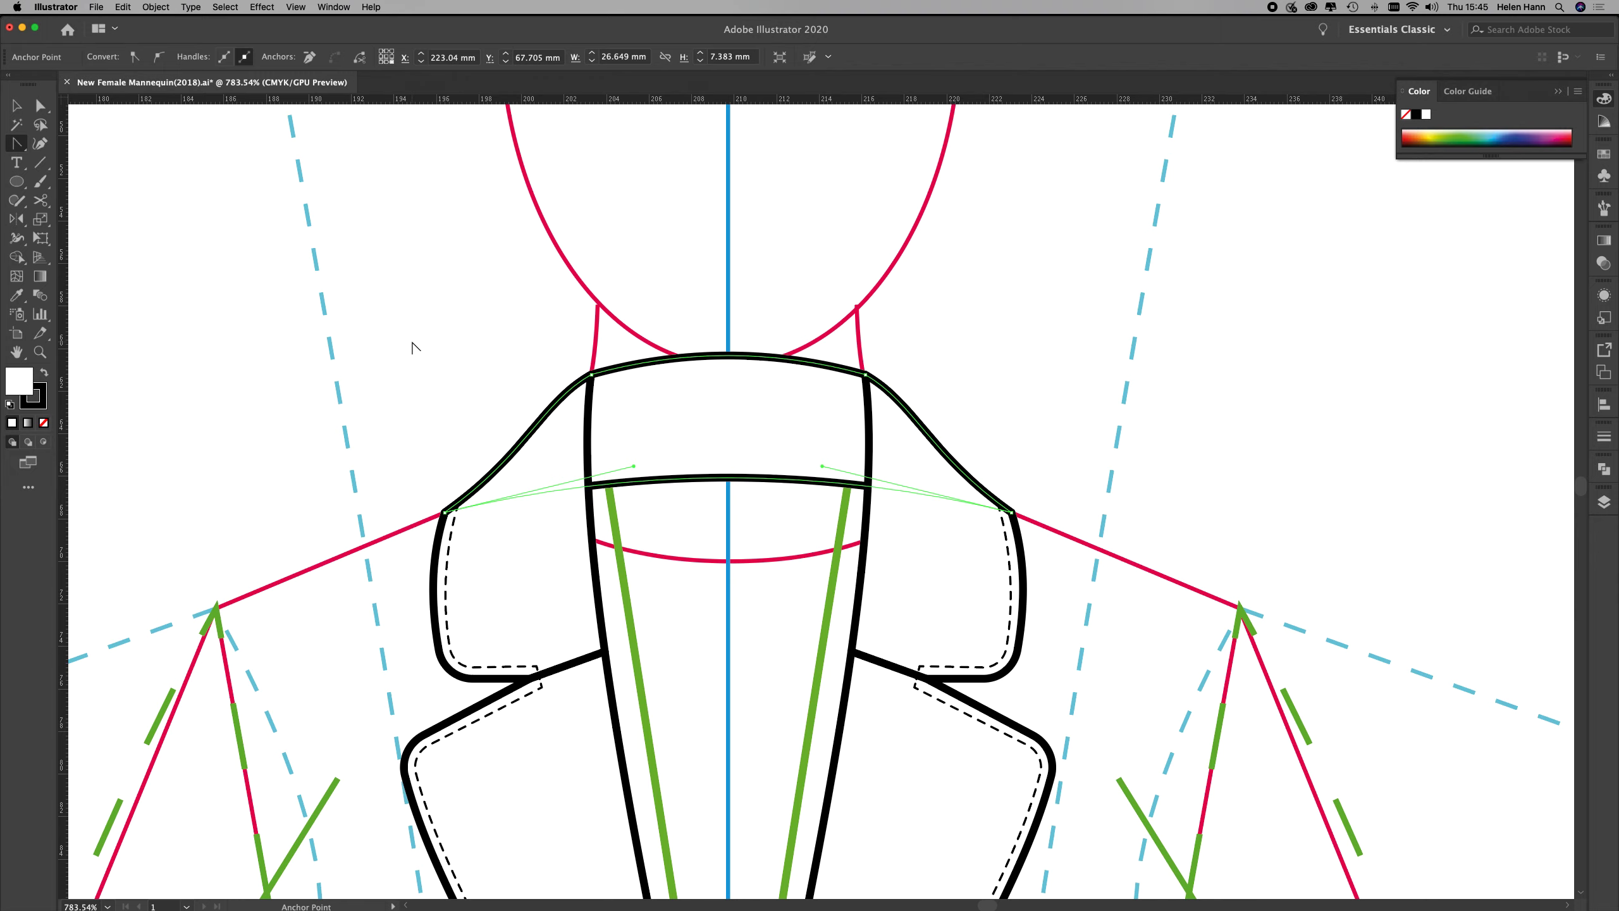
{"action": "left_click", "coordinate": [17, 106]}
{"action": "left_click", "coordinate": [249, 397]}
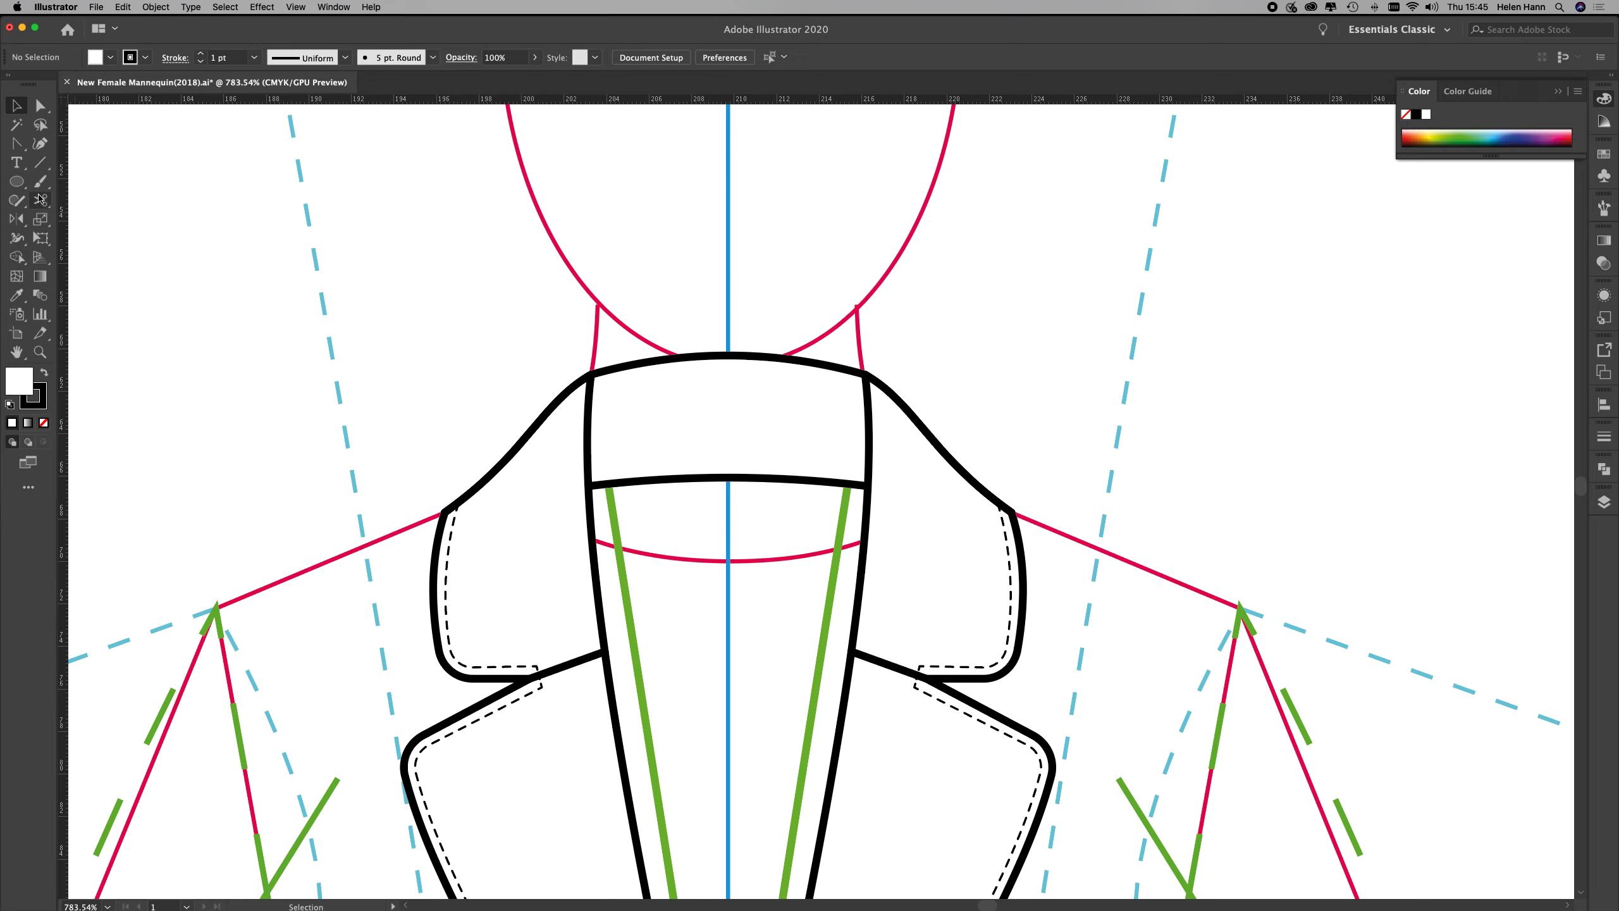
Draw a straight horizontal line about 15.8 mm long across the lower part of the back collar with the Pen tool and remove its fill
{"action": "left_click", "coordinate": [17, 144]}
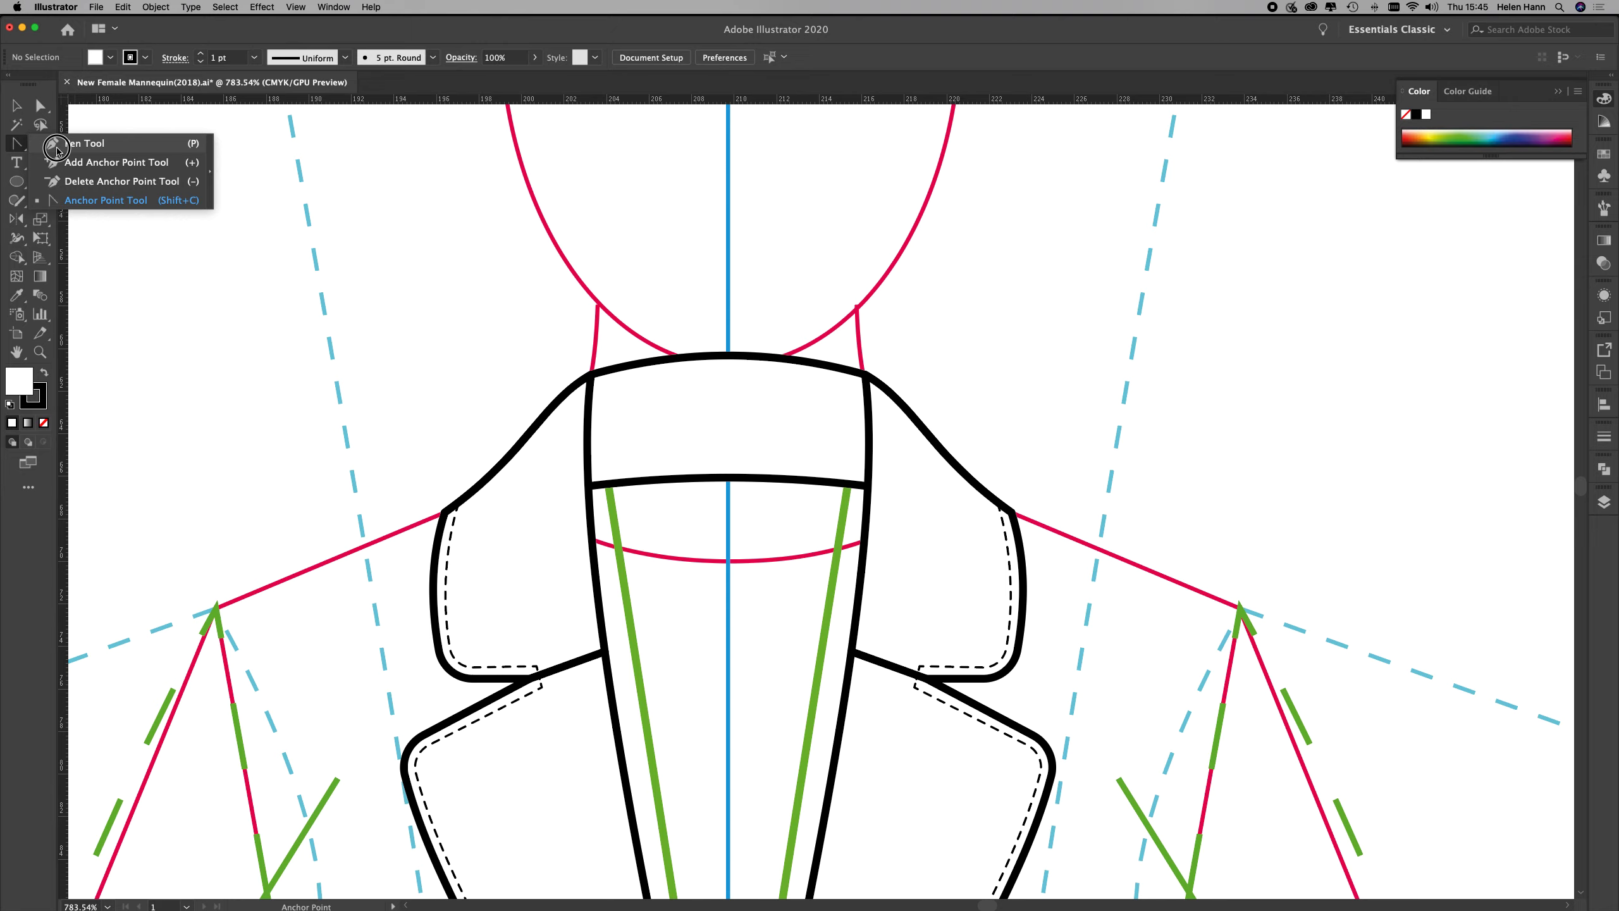
{"action": "left_click", "coordinate": [56, 152]}
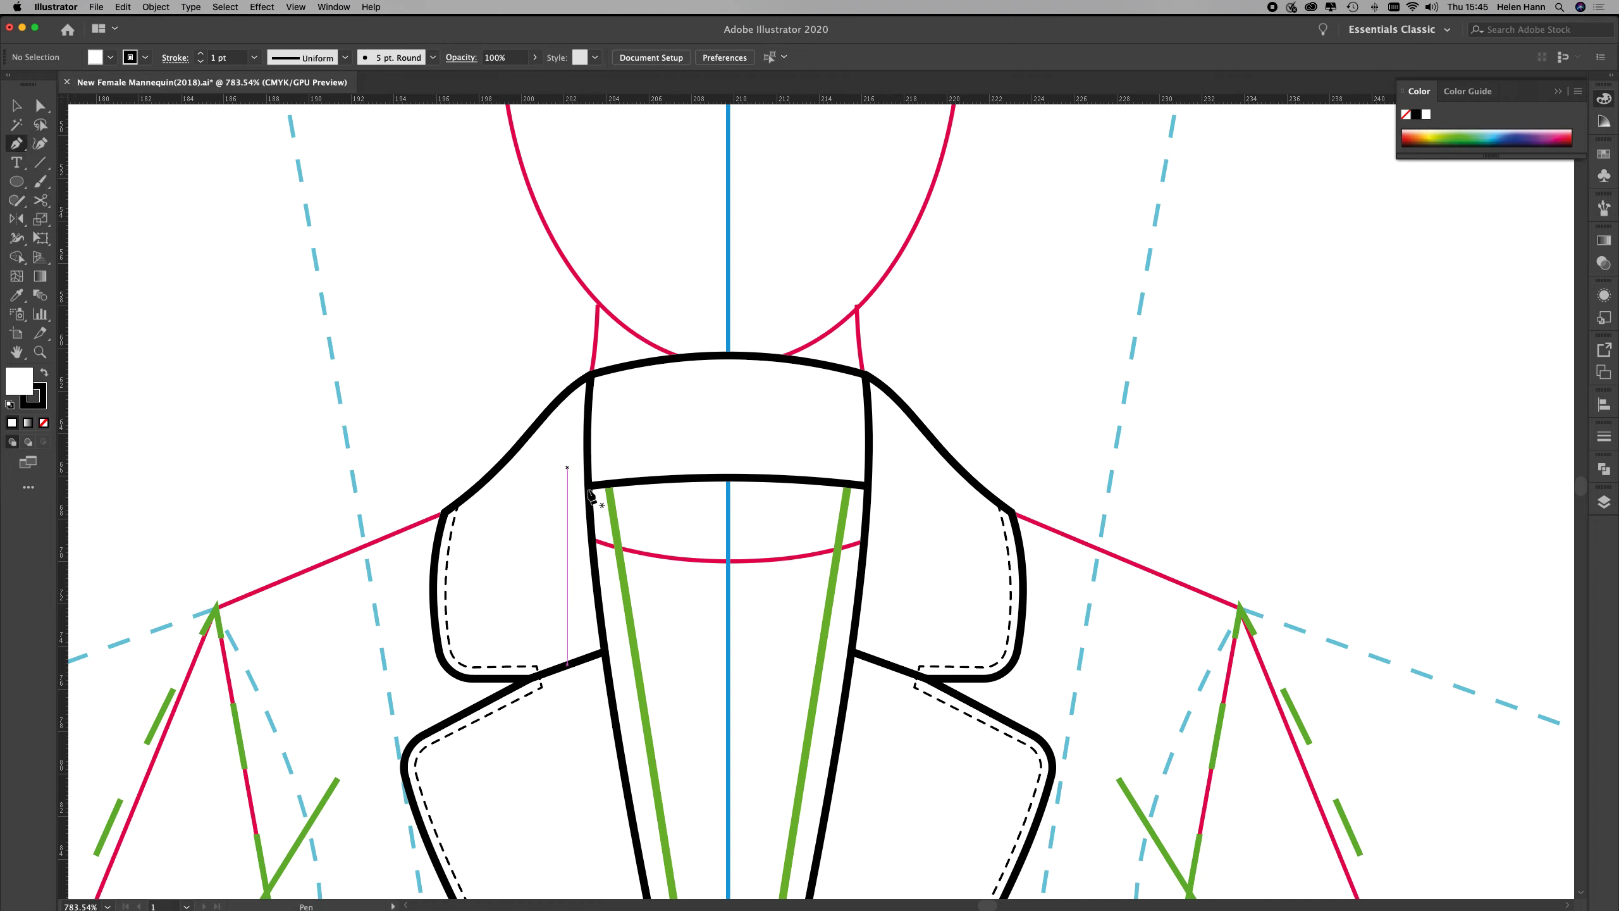
{"action": "left_click", "coordinate": [561, 455]}
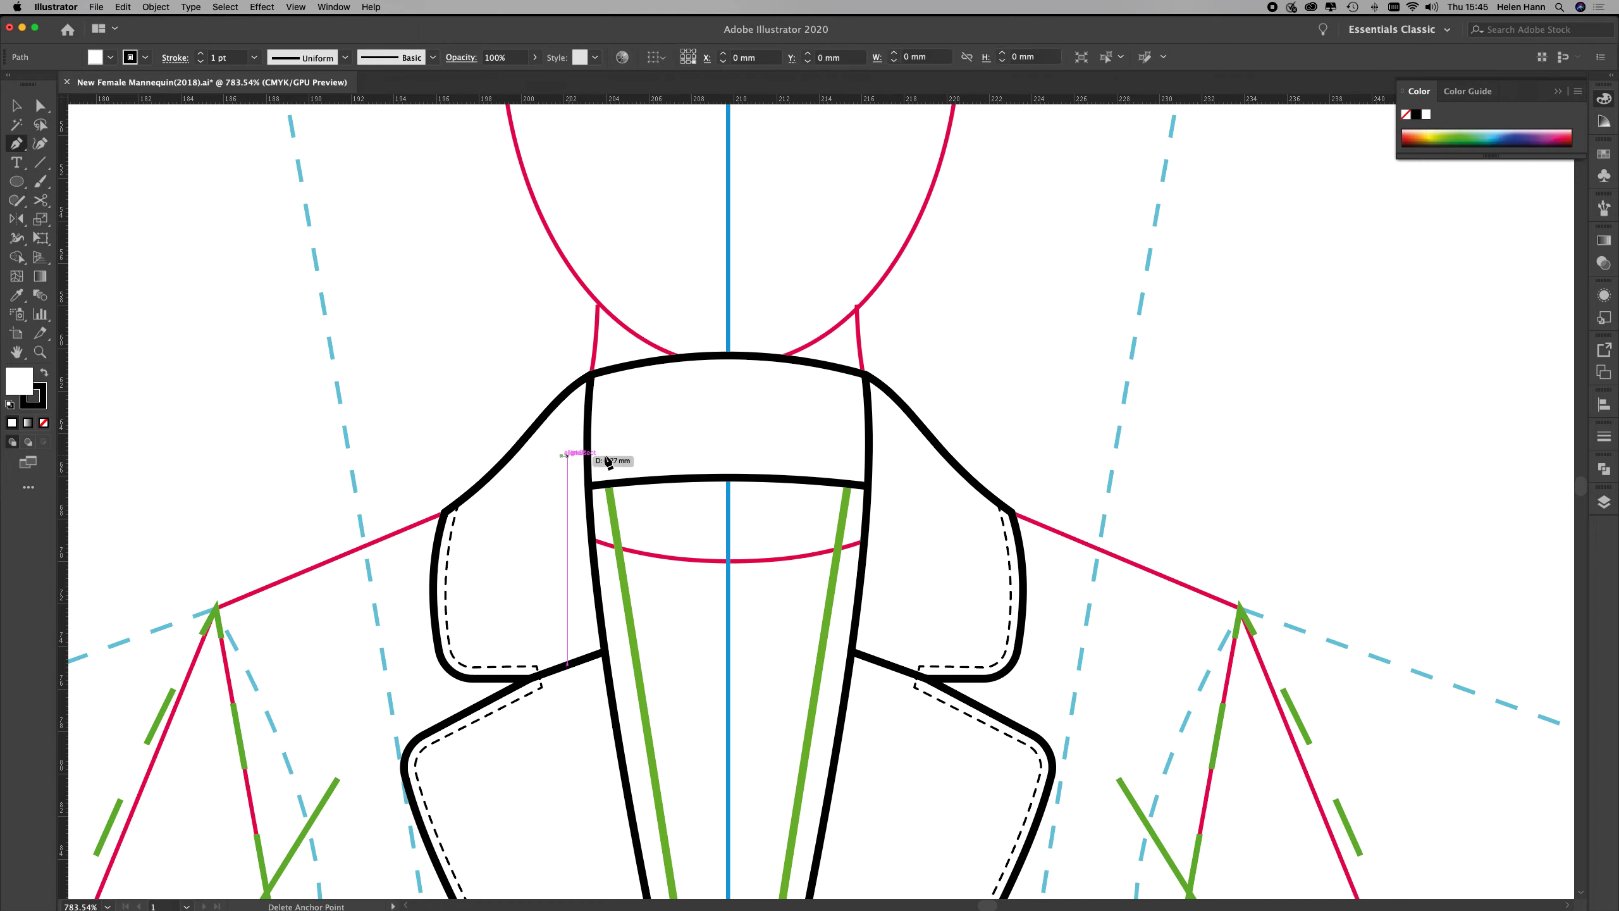
{"action": "left_click", "coordinate": [899, 456]}
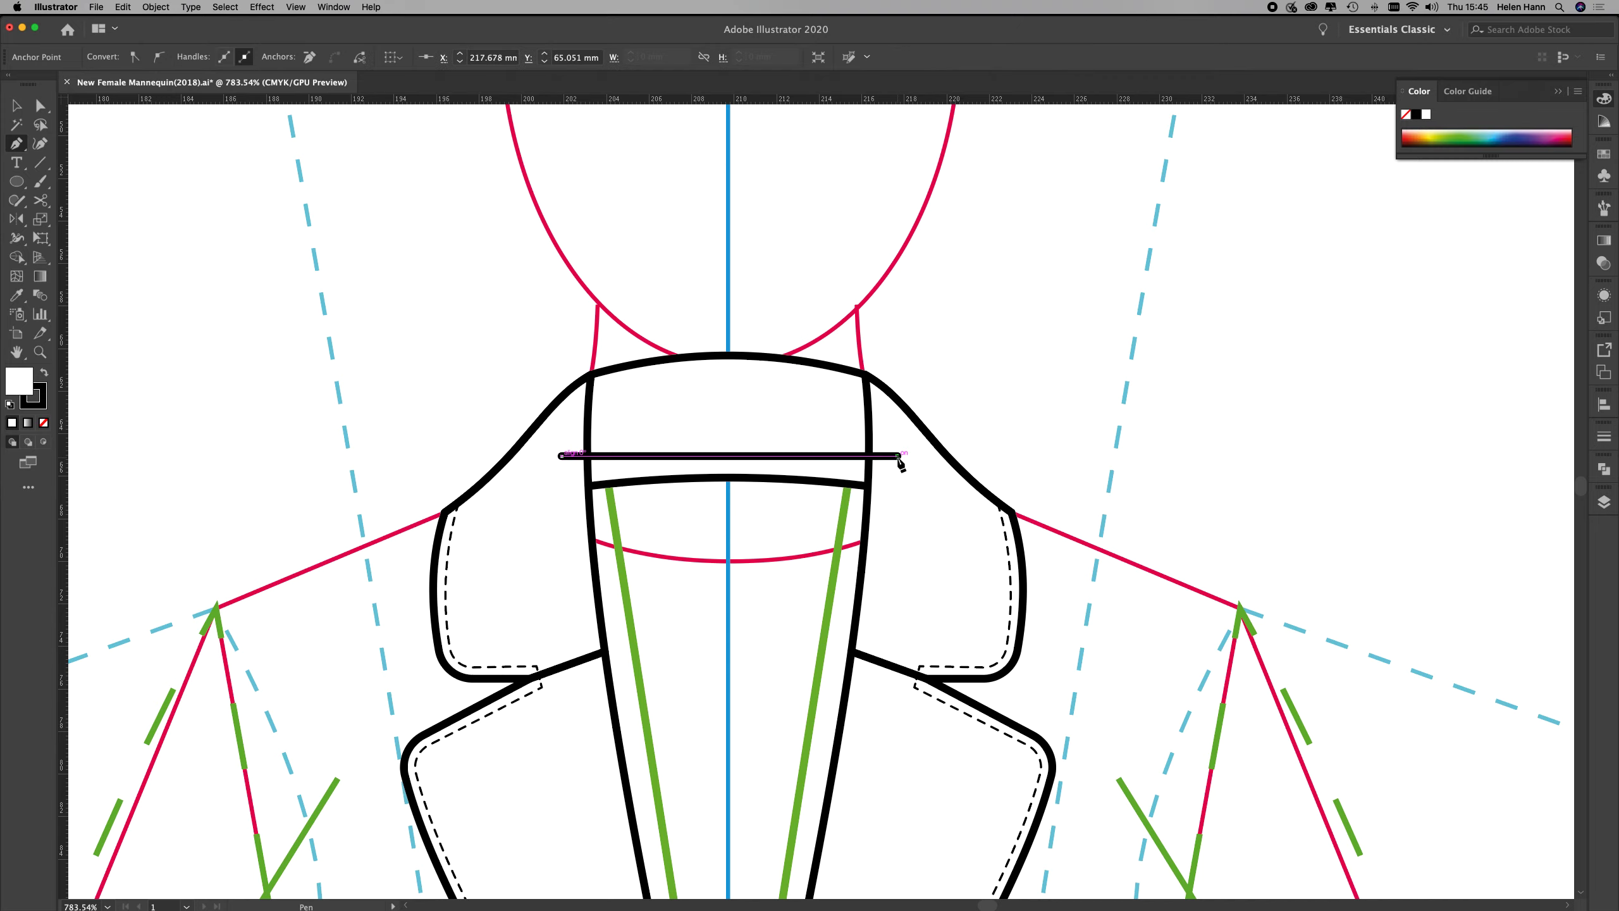
{"action": "key", "text": "super"}
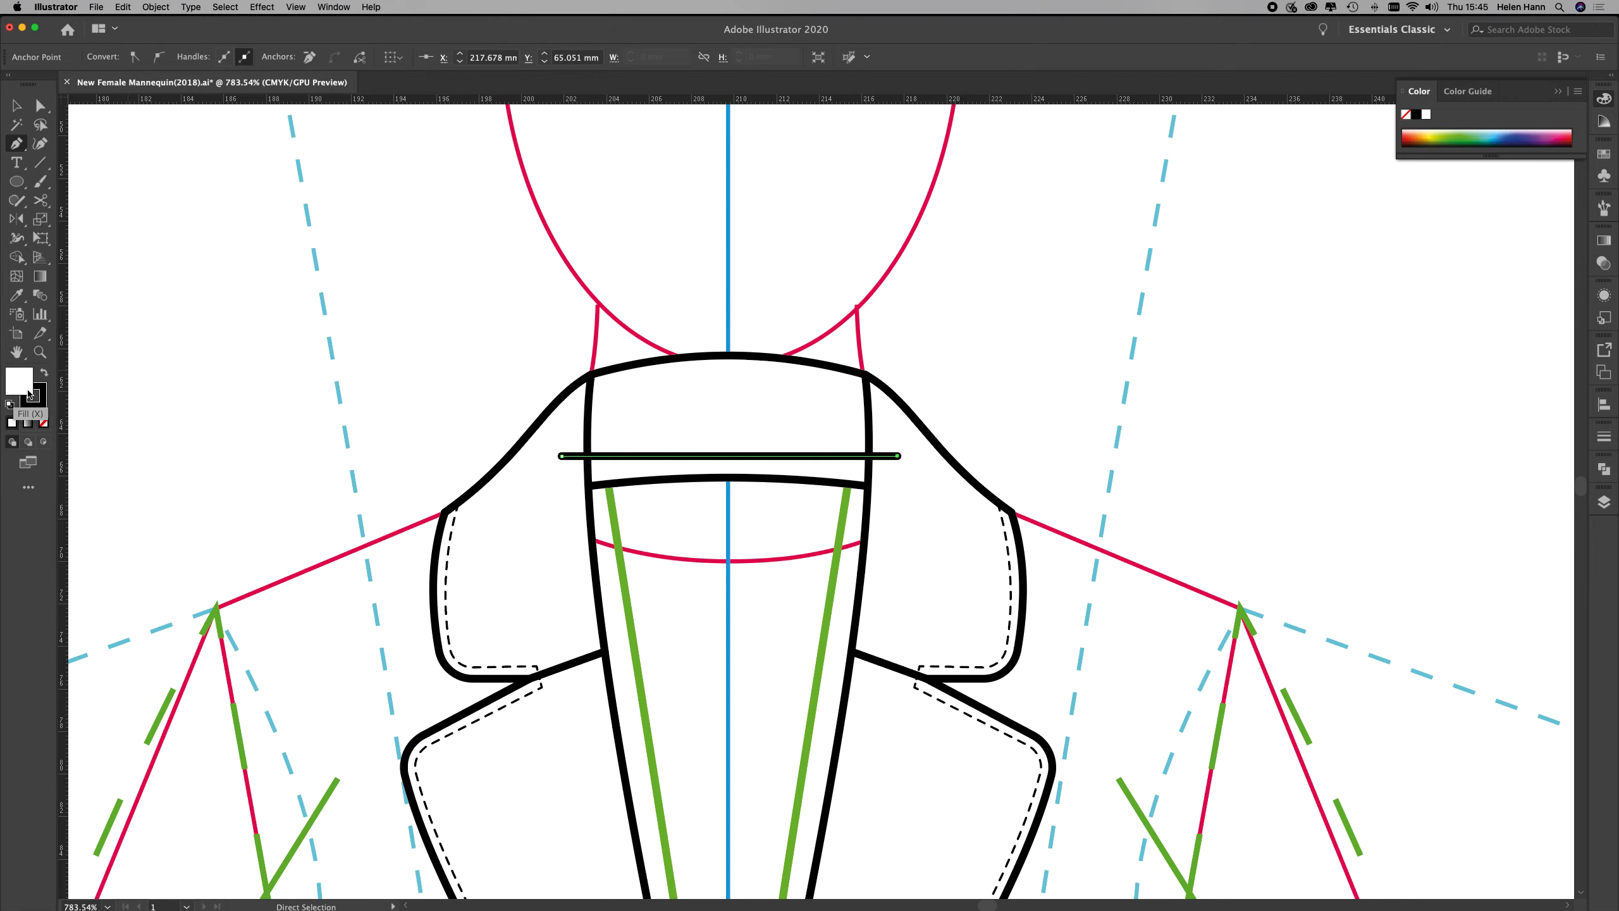
{"action": "left_click", "coordinate": [45, 424]}
Curve the new back collar line upward at centre by about 0.8 mm with the Anchor Point tool, and deselect it
{"action": "left_click_drag", "start_coordinate": [16, 145], "coordinate": [96, 205]}
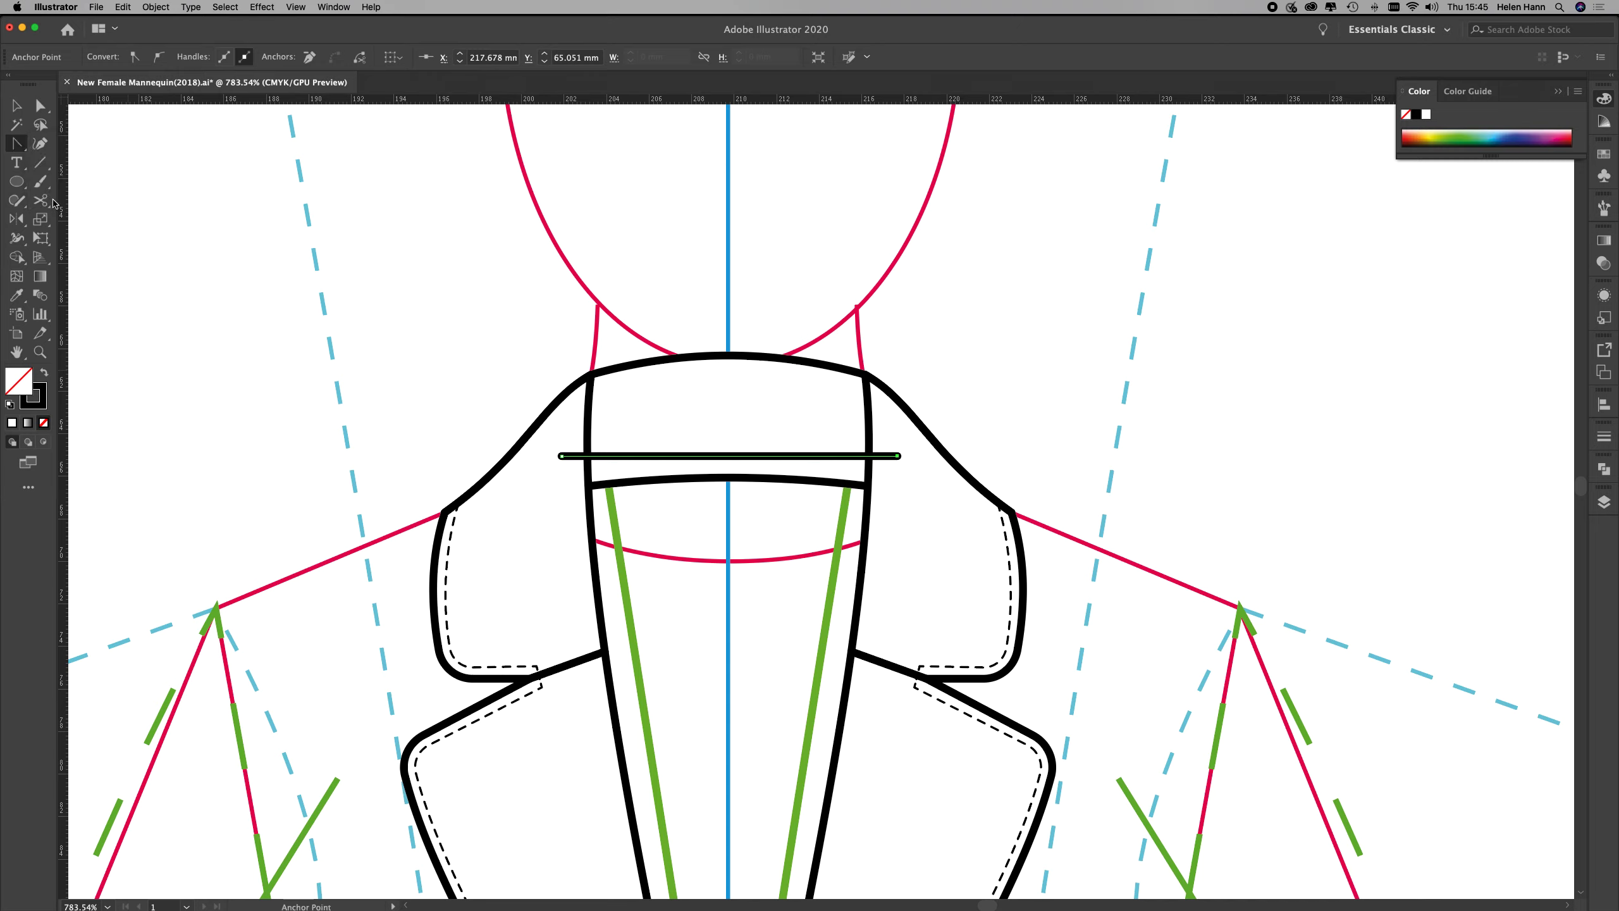
{"action": "left_click_drag", "start_coordinate": [729, 456], "coordinate": [728, 441]}
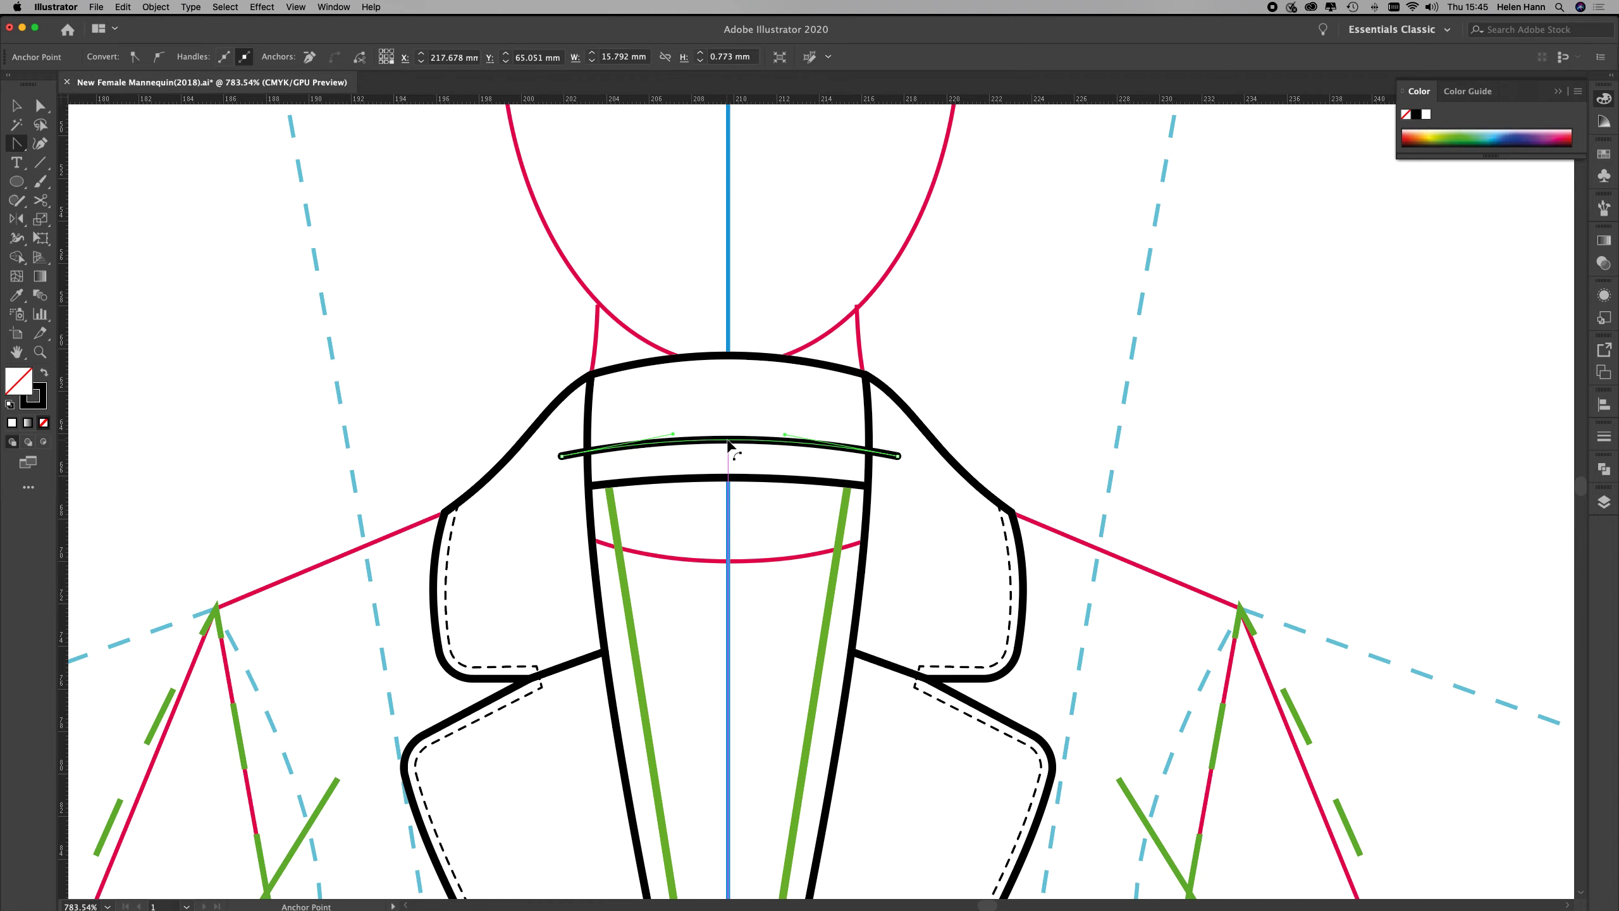
{"action": "left_click", "coordinate": [17, 105]}
{"action": "left_click", "coordinate": [174, 287]}
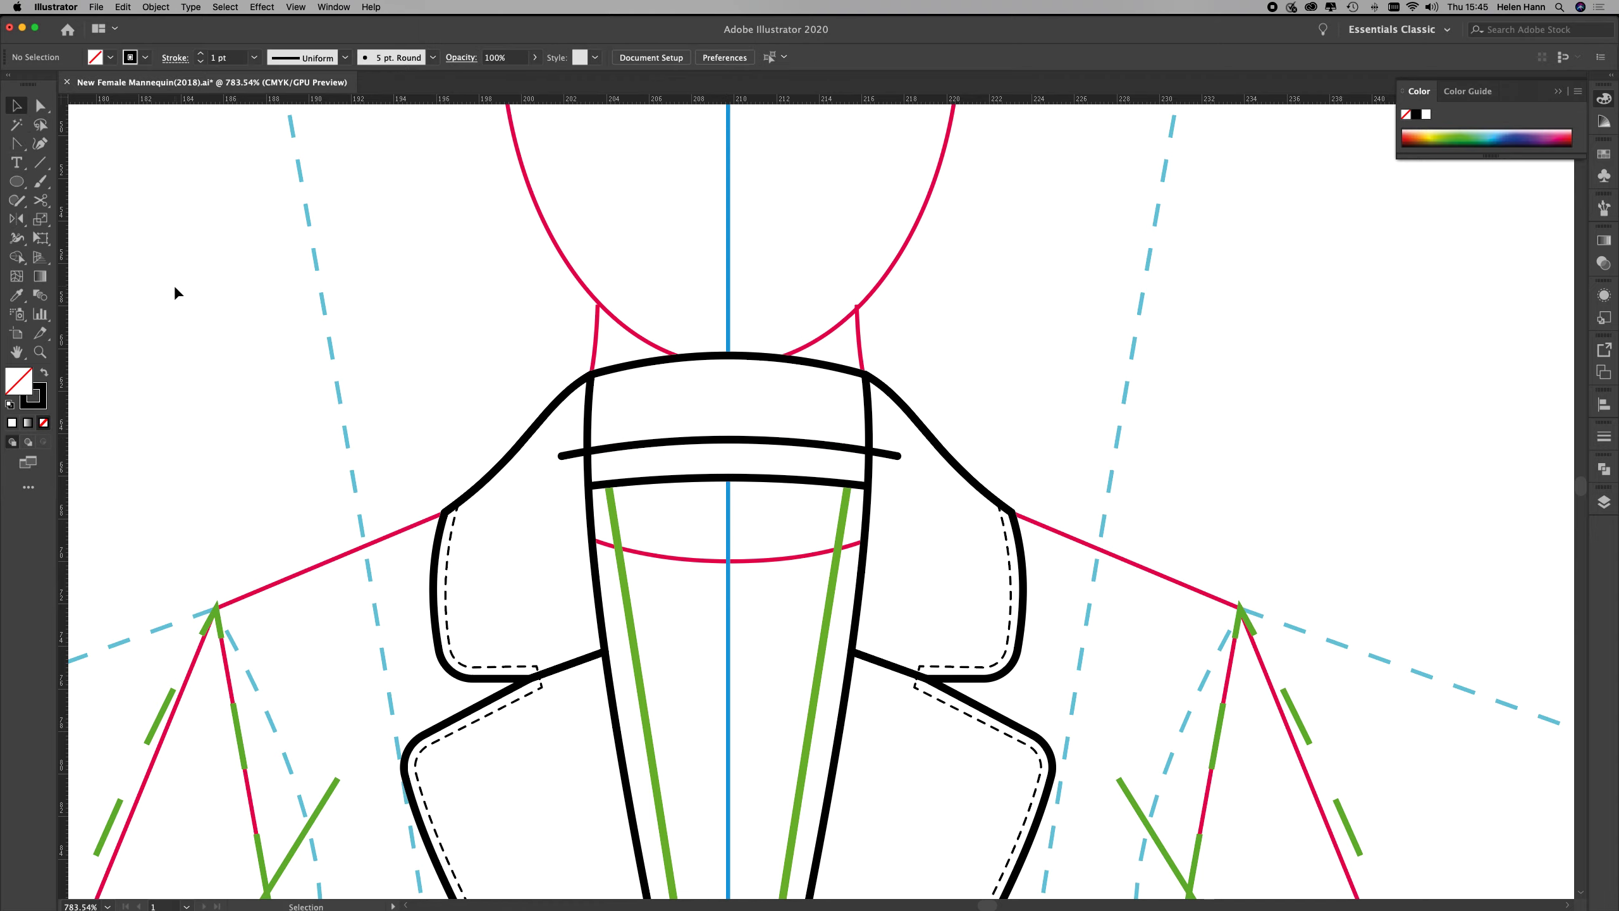
Delete the short curved line across the back collar and clear the selection
{"action": "left_click", "coordinate": [751, 440]}
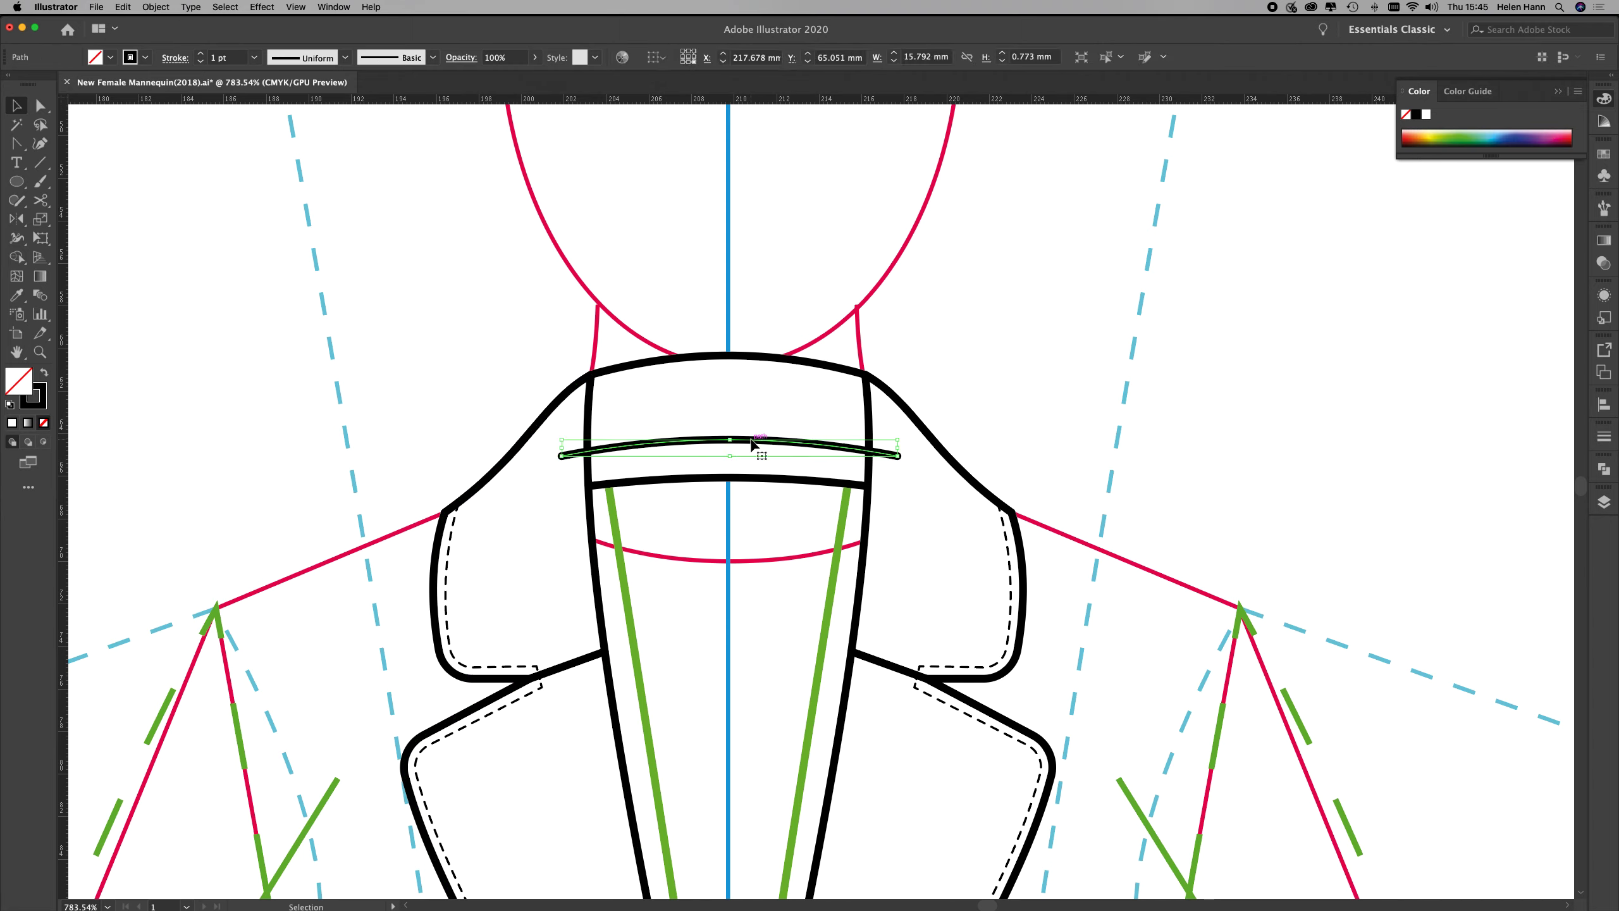
{"action": "left_click", "coordinate": [744, 383]}
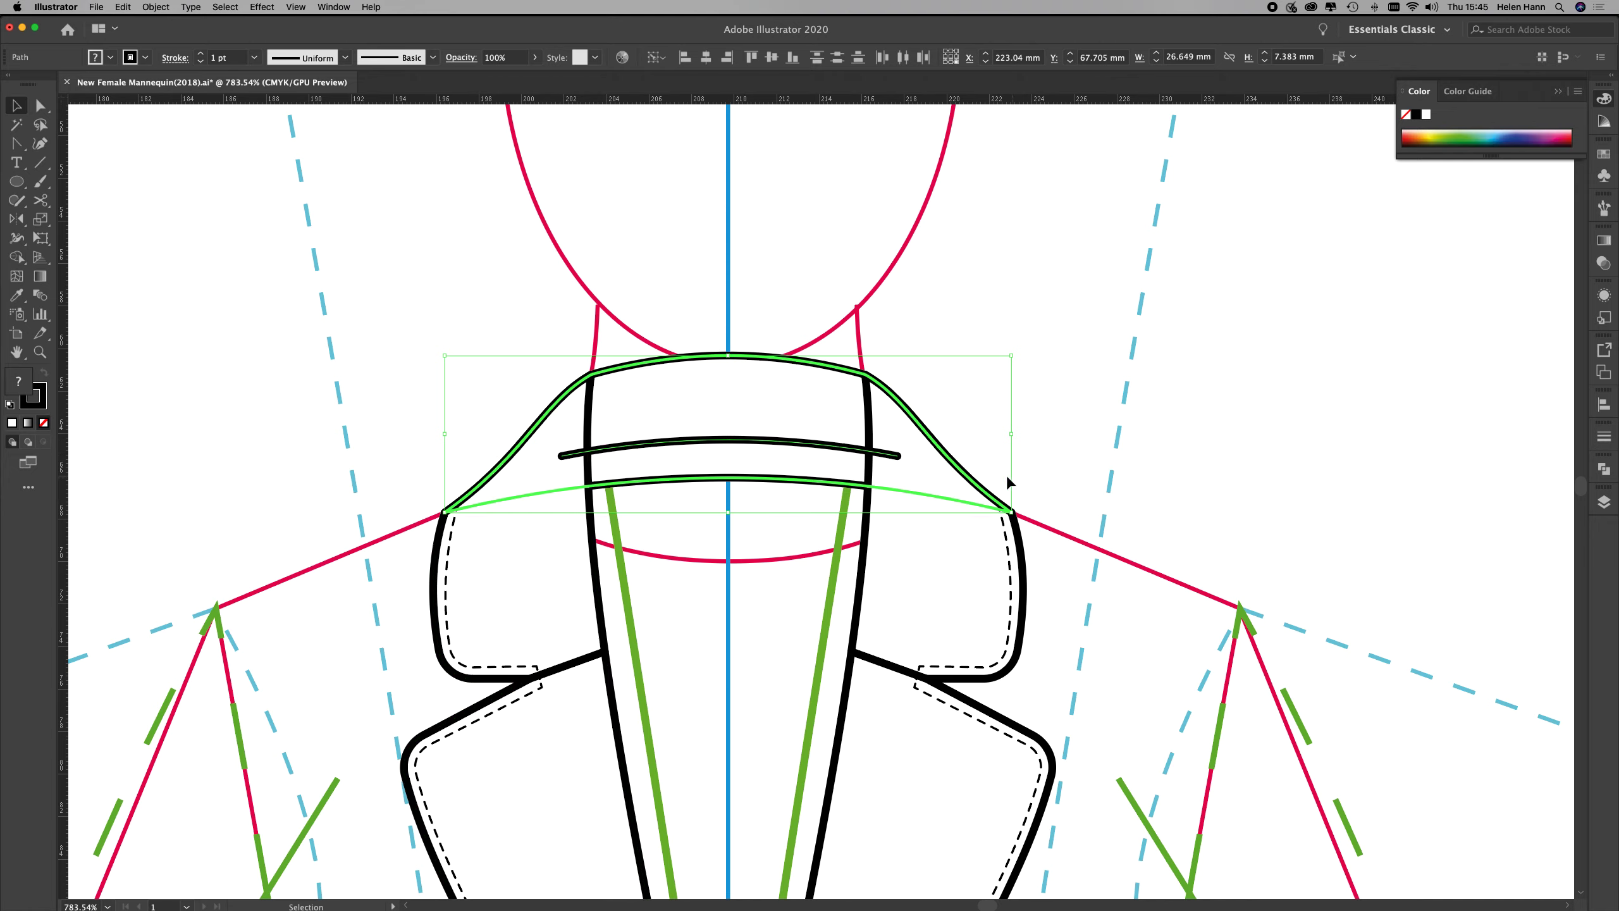
{"action": "left_click", "coordinate": [763, 437]}
{"action": "key", "text": "Delete"}
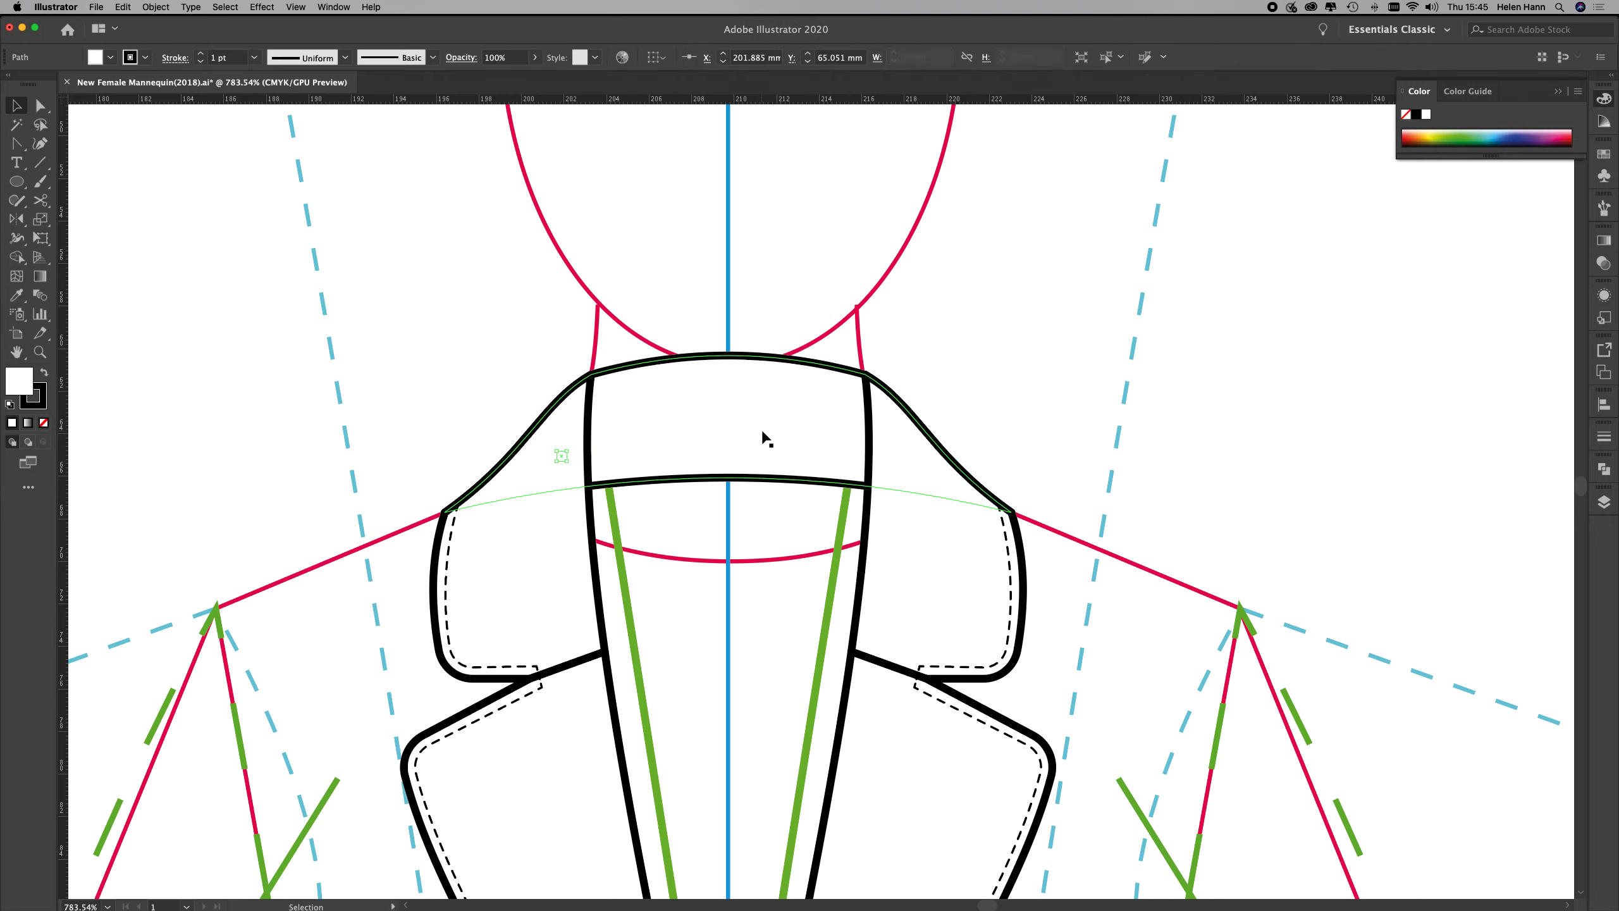
{"action": "key", "text": "super+shift+a"}
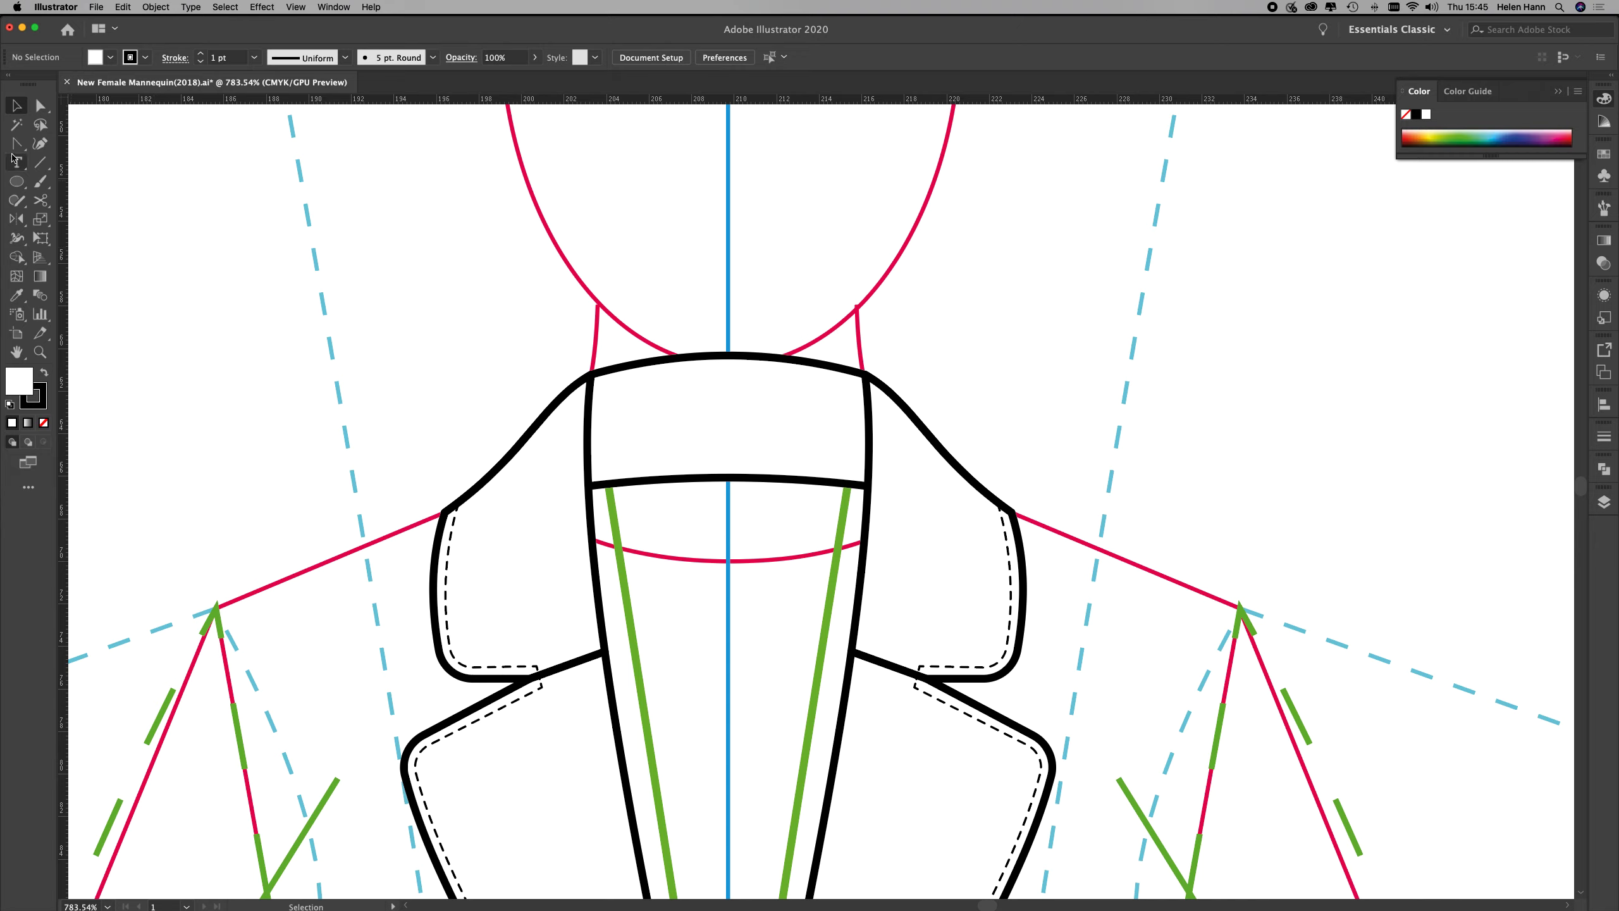
Draw a straight horizontal line about 25.6 mm long across the back collar with the Pen tool, extending past both outer collar edges
{"action": "left_click_drag", "start_coordinate": [16, 144], "coordinate": [96, 142]}
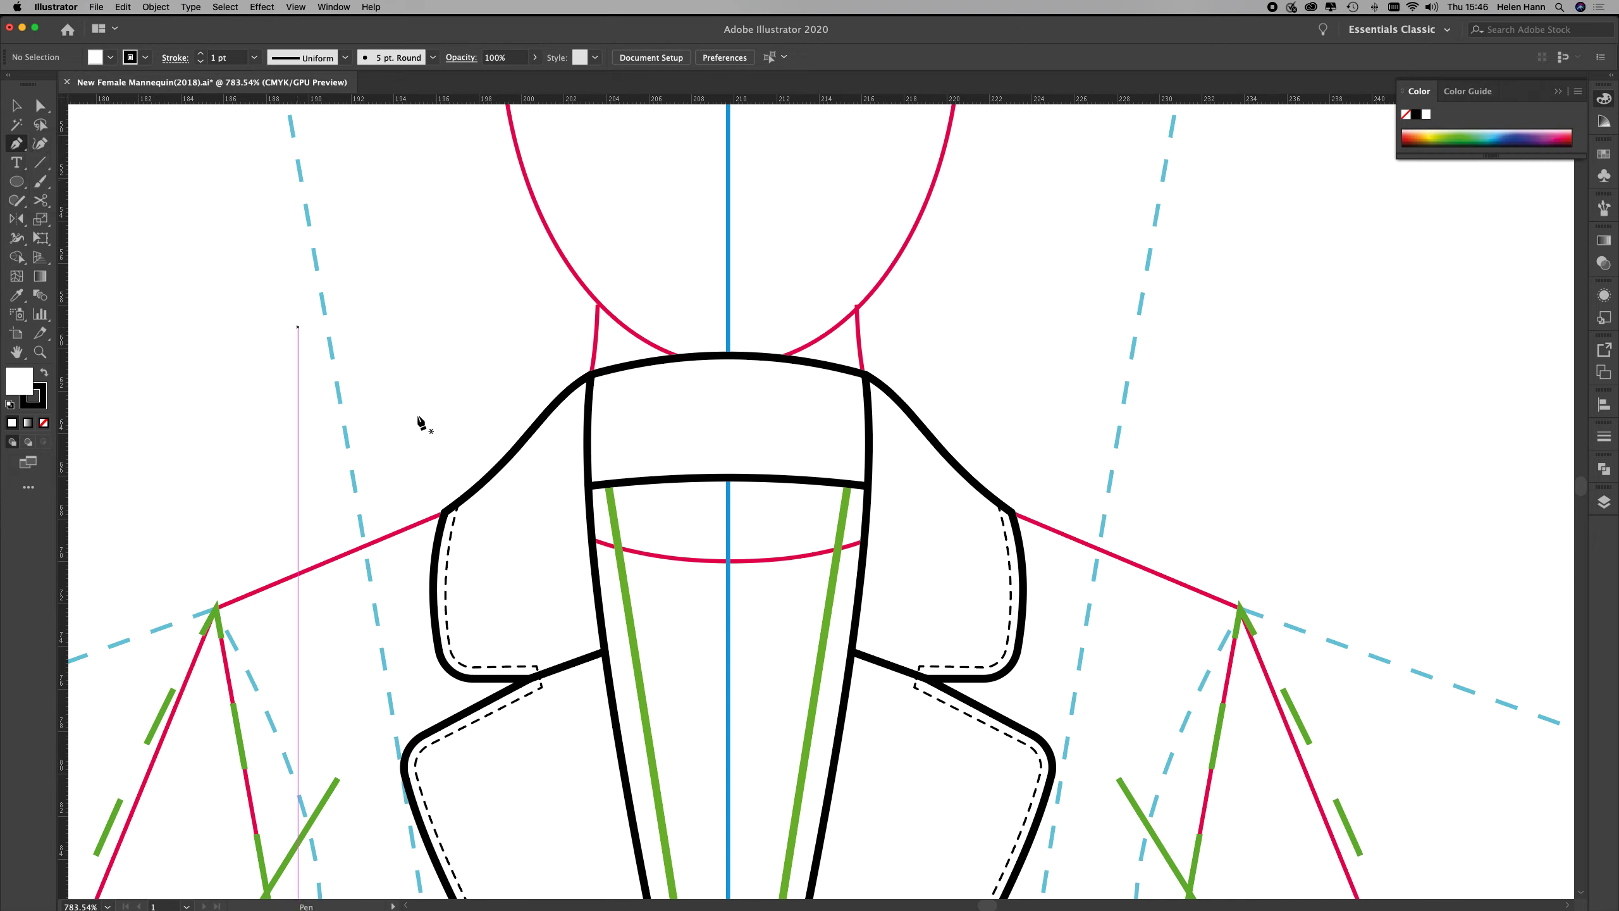
{"action": "left_click", "coordinate": [462, 463]}
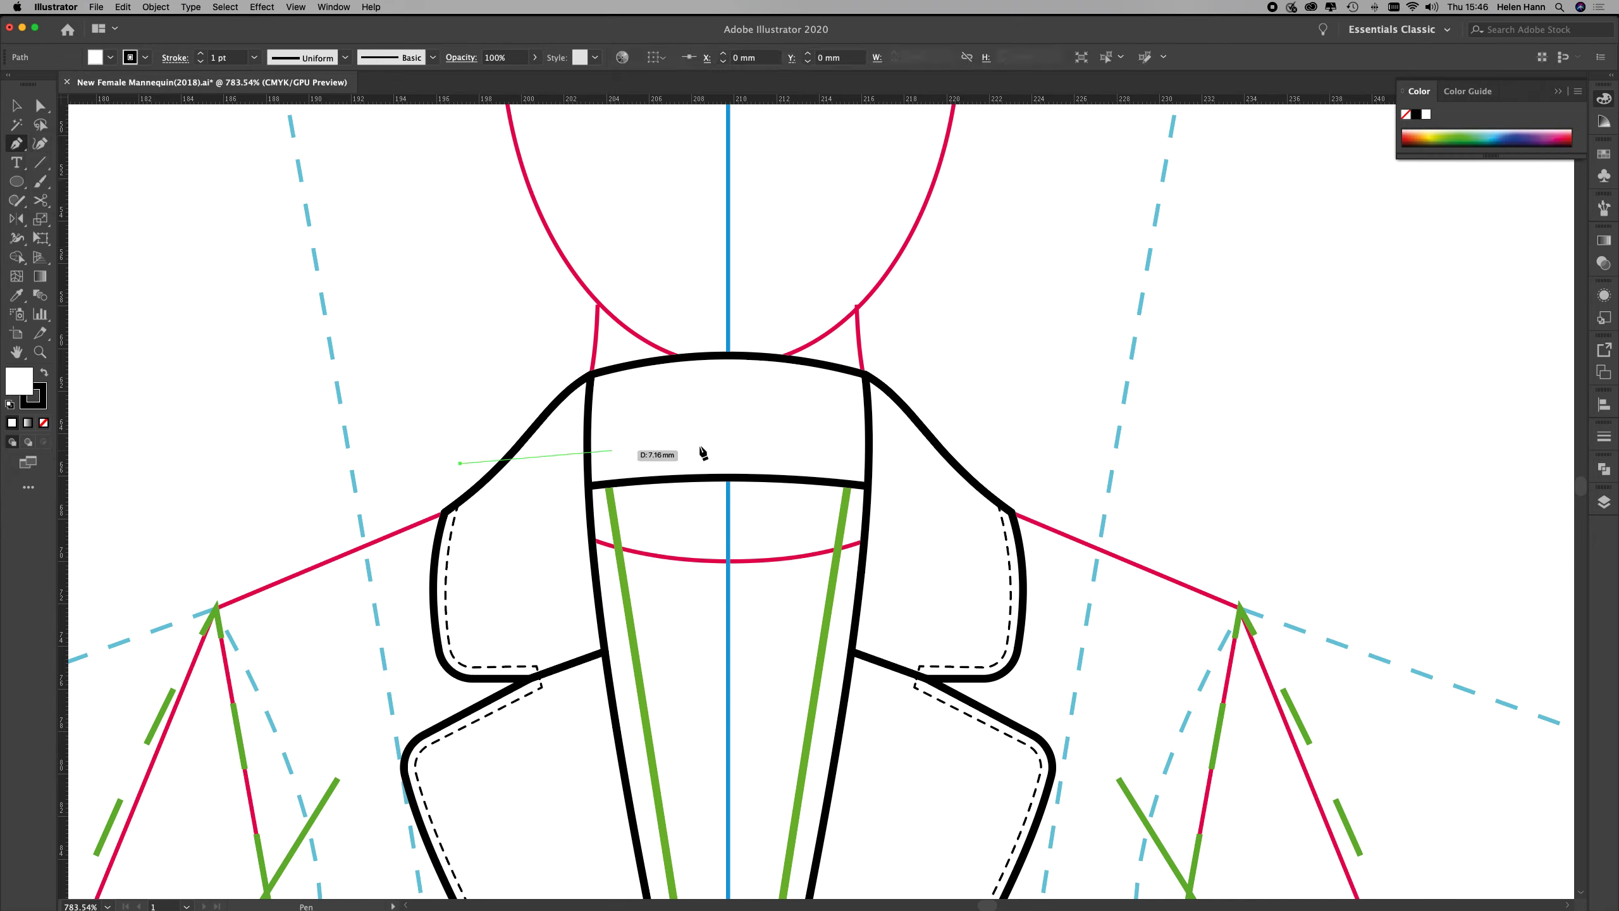
{"action": "left_click", "coordinate": [1005, 463]}
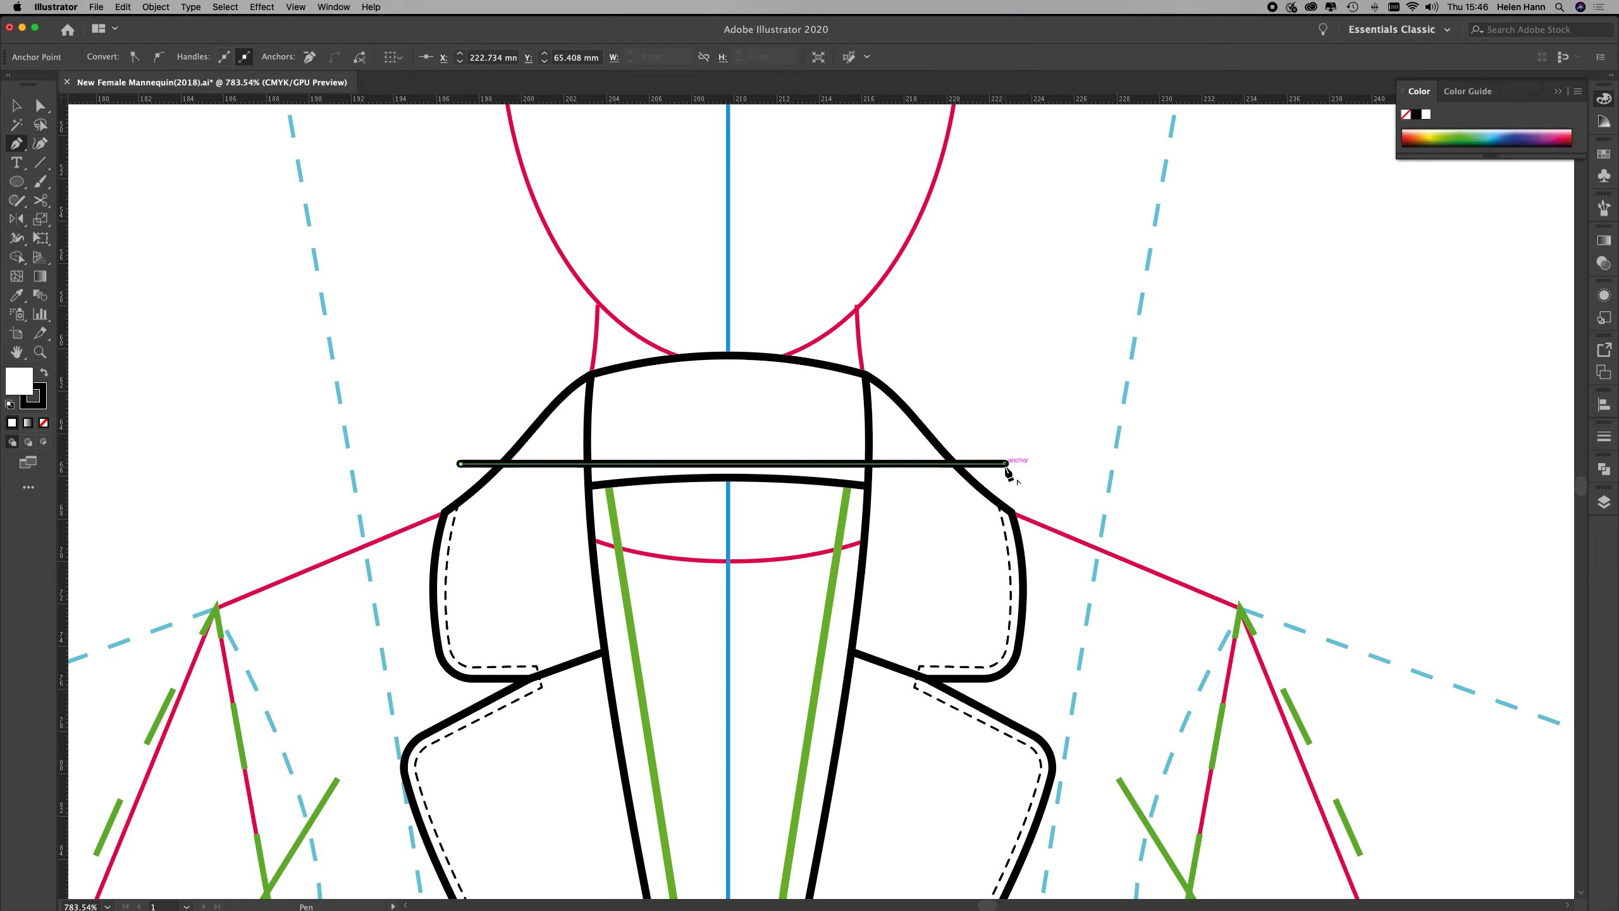
Curve the long back collar line upward at centre by about 1.5 mm with the Anchor Point tool, remove its fill and deselect it
{"action": "left_click", "coordinate": [18, 151]}
{"action": "left_click", "coordinate": [105, 200]}
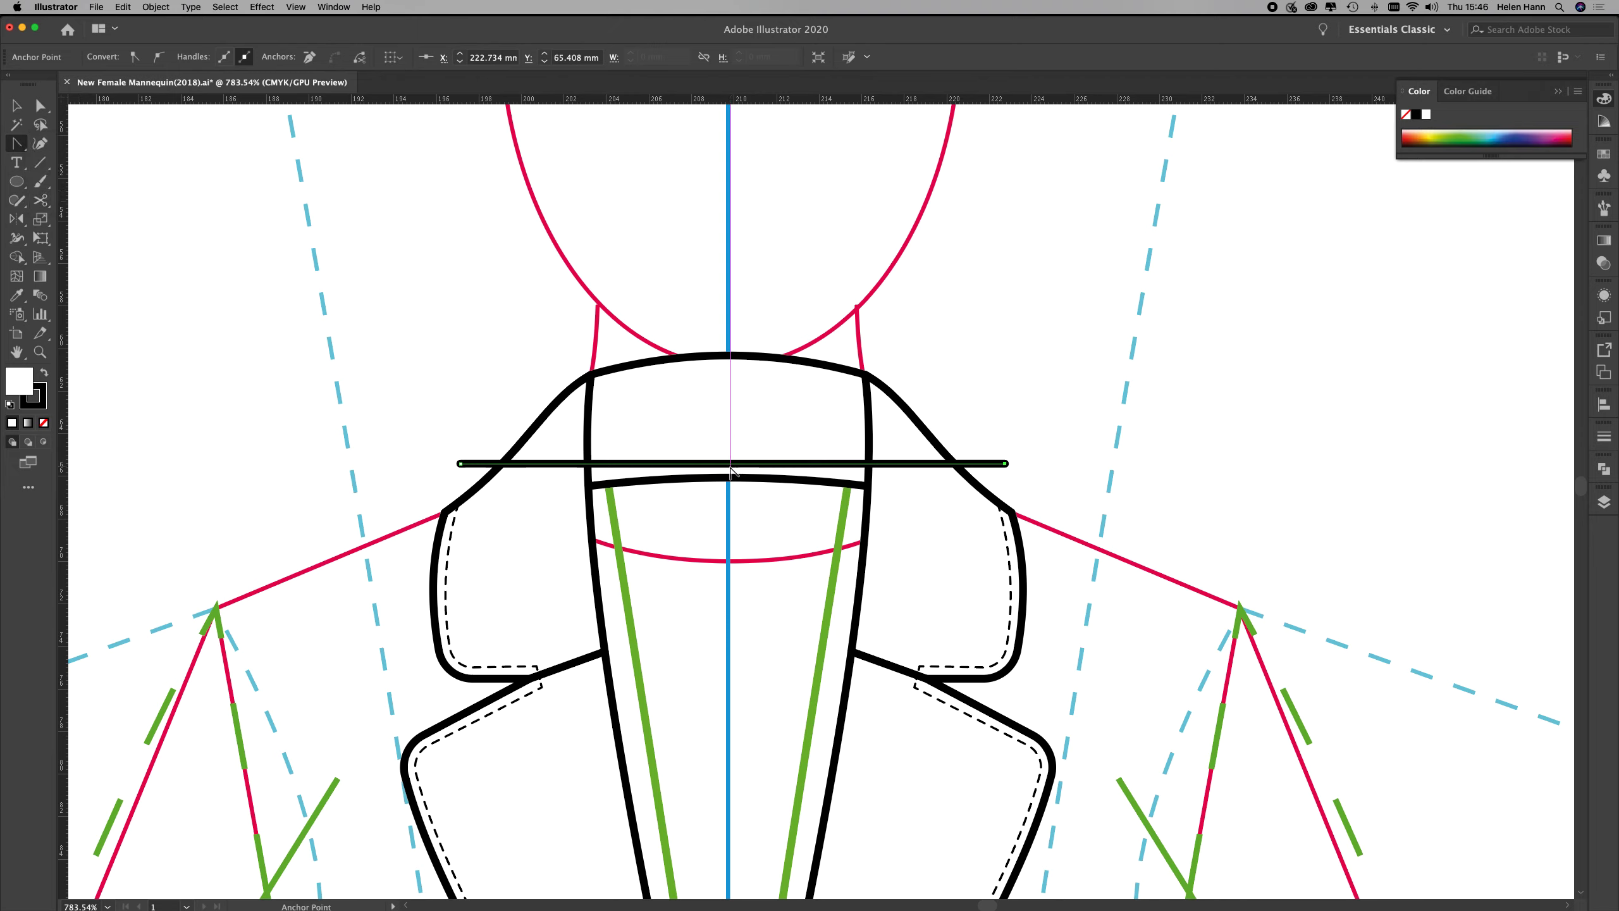
{"action": "left_click_drag", "start_coordinate": [731, 470], "coordinate": [727, 432]}
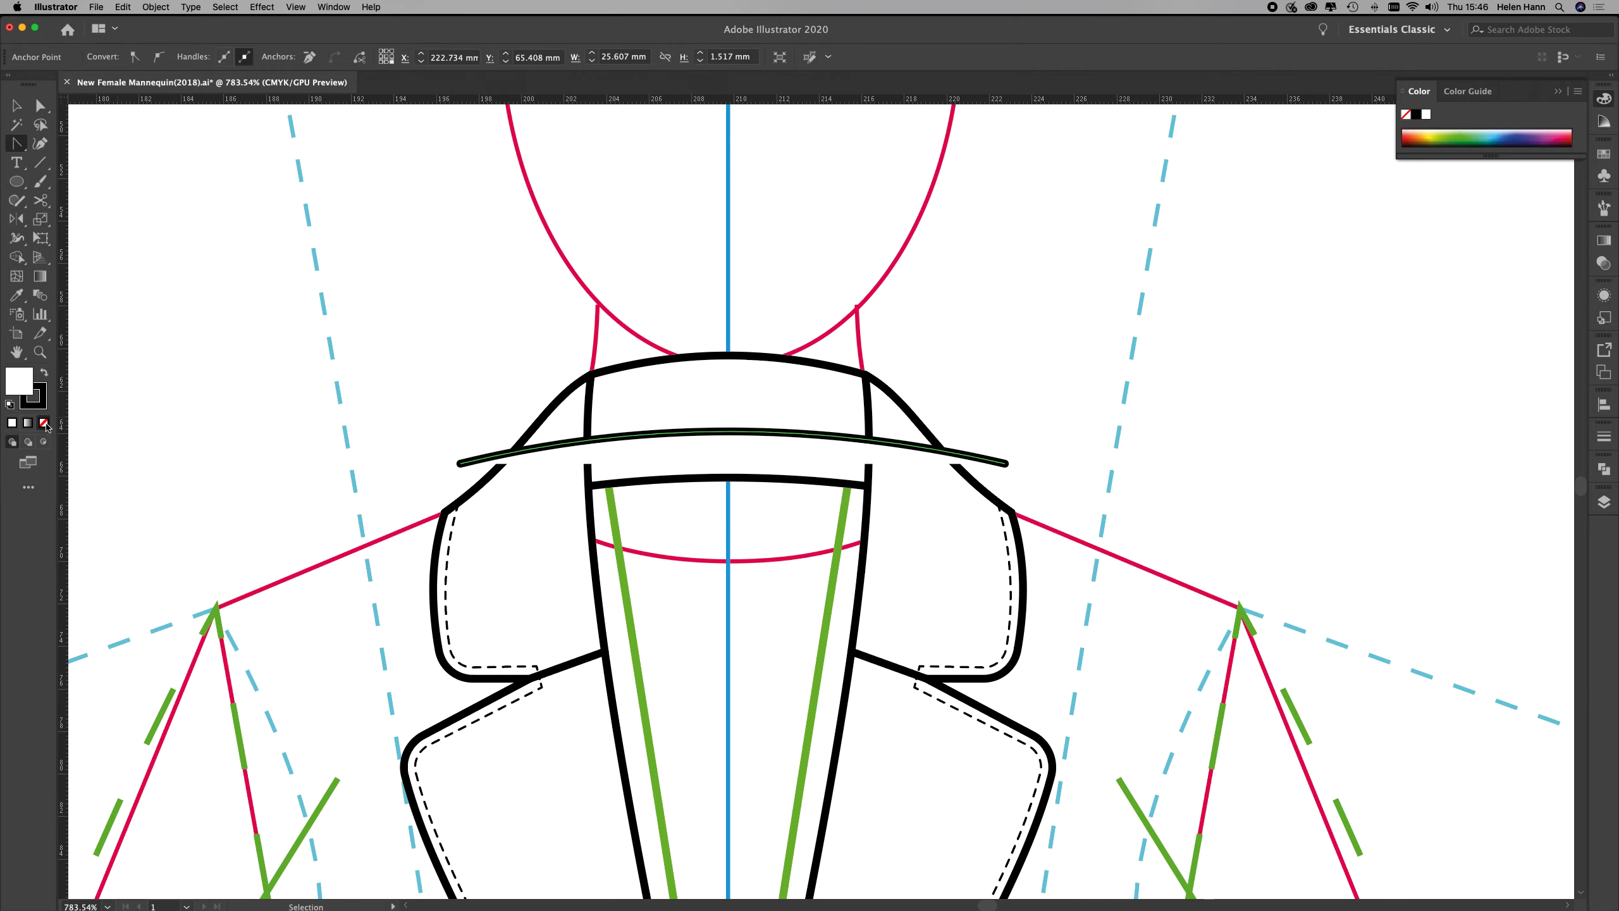
{"action": "left_click", "coordinate": [44, 423]}
{"action": "left_click", "coordinate": [17, 105]}
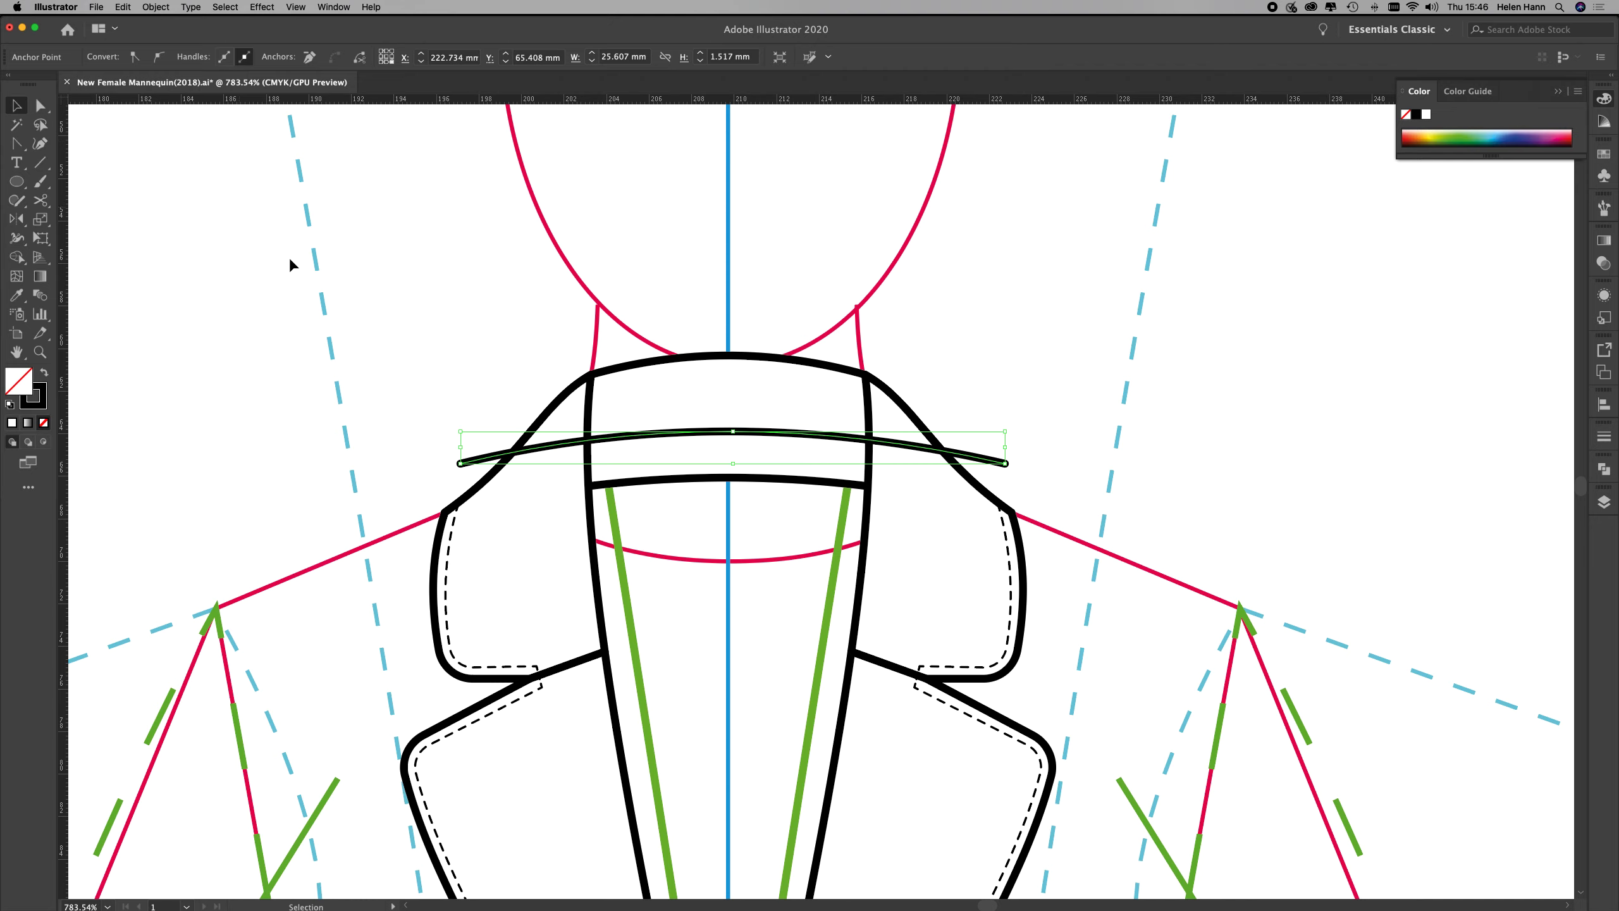
{"action": "left_click", "coordinate": [491, 362]}
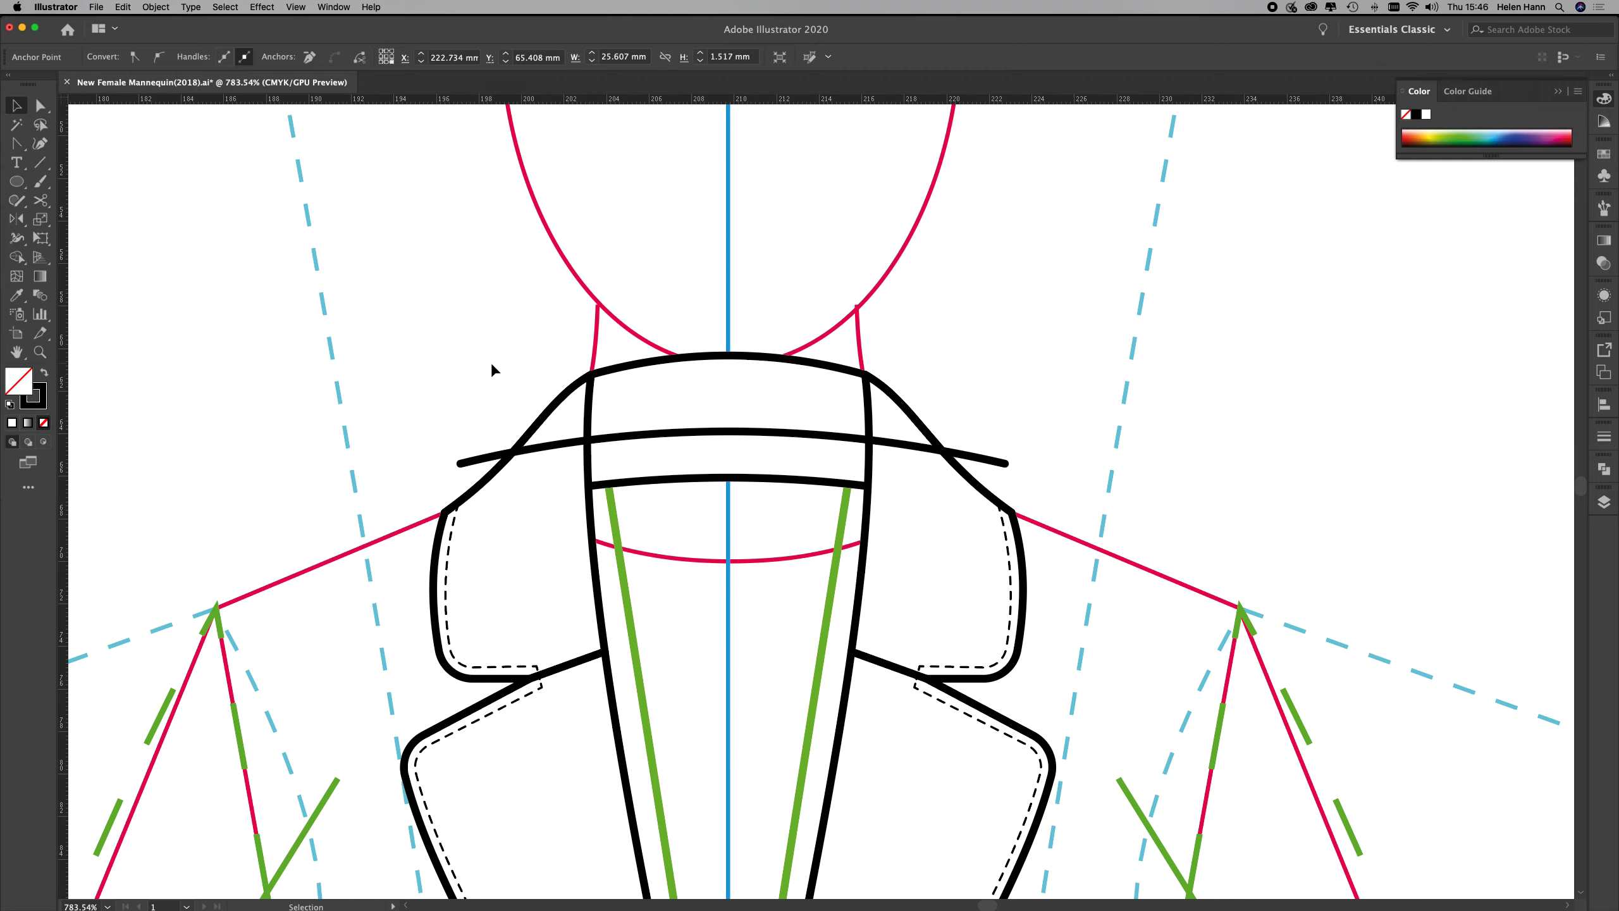
Split the back collar shape along the curved line with Pathfinder Divide and ungroup the resulting pieces
{"action": "left_click", "coordinate": [646, 367]}
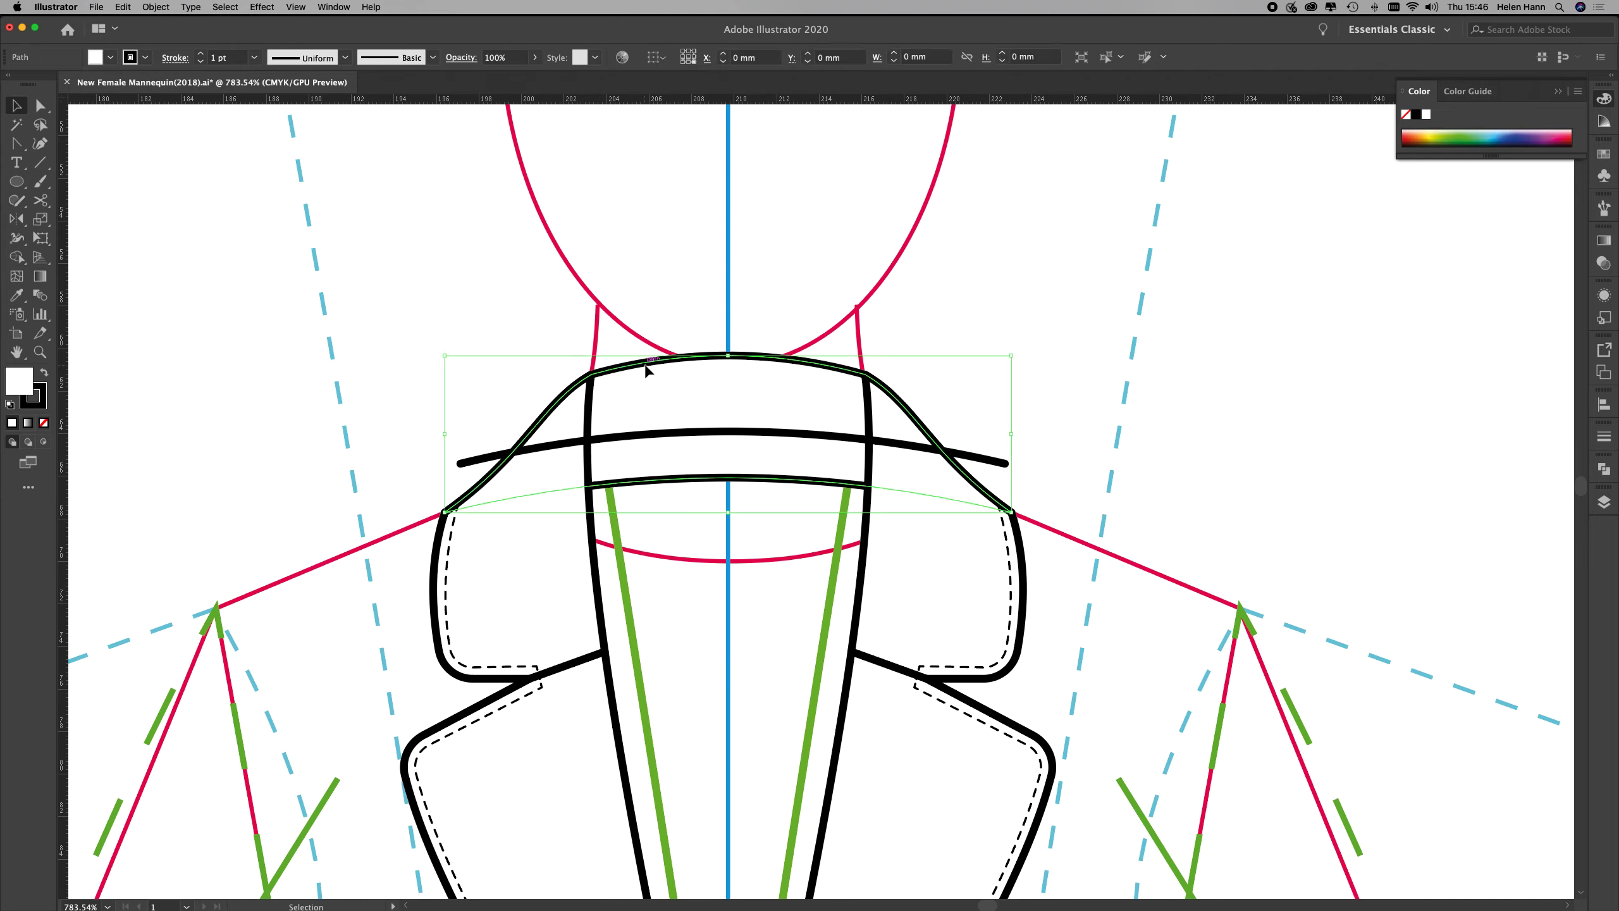
{"action": "left_click", "coordinate": [663, 435], "text": "shift"}
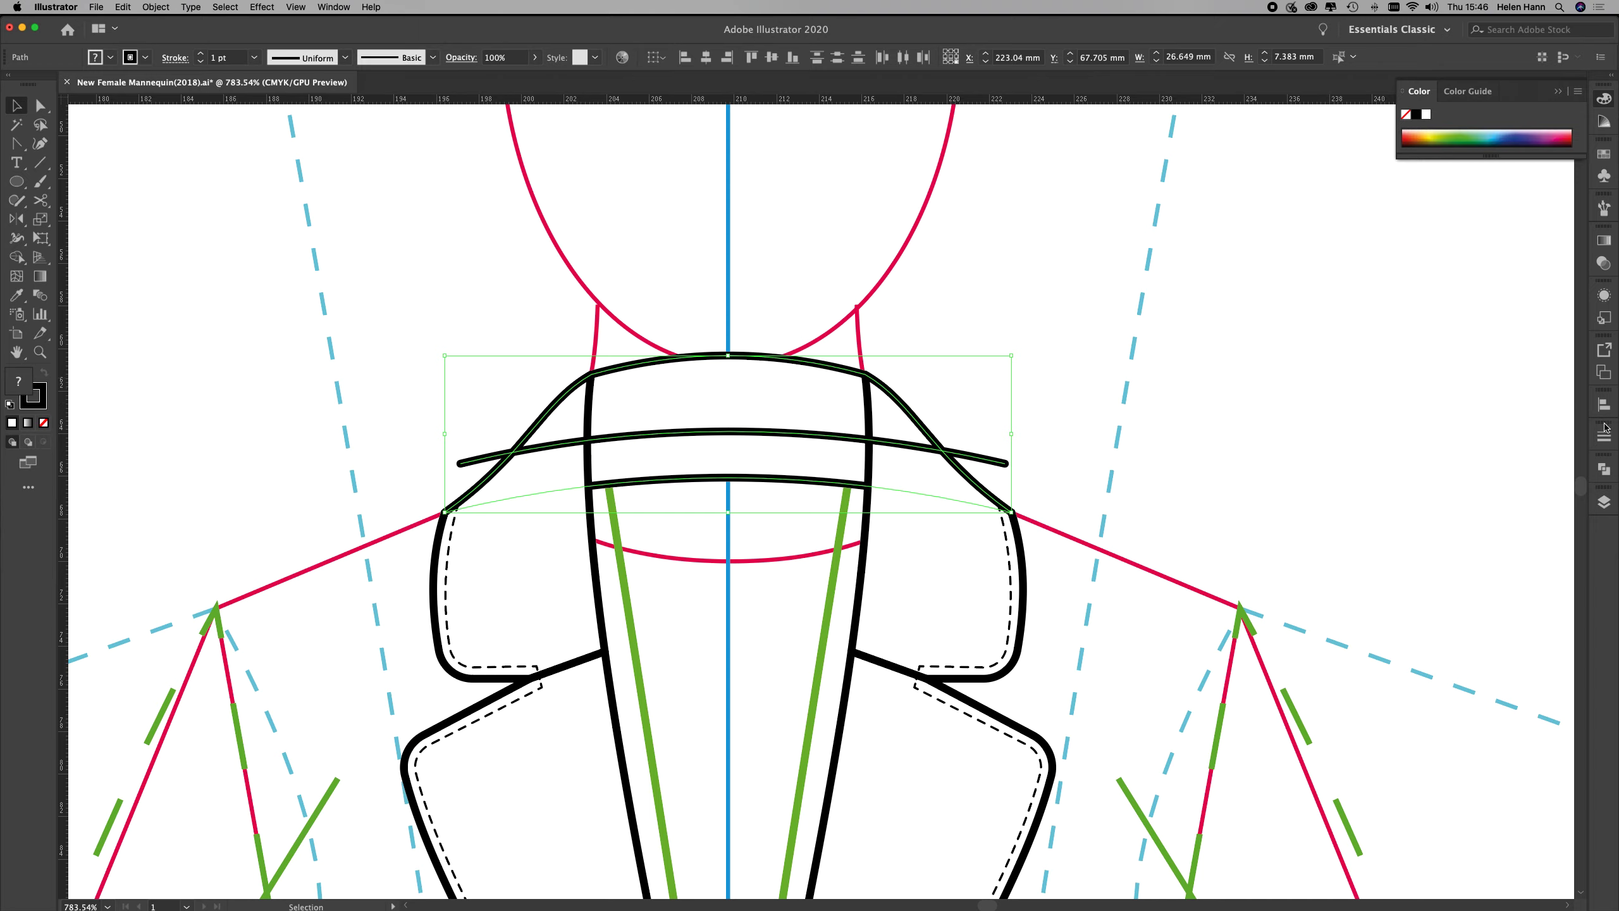
{"action": "left_click", "coordinate": [1605, 471]}
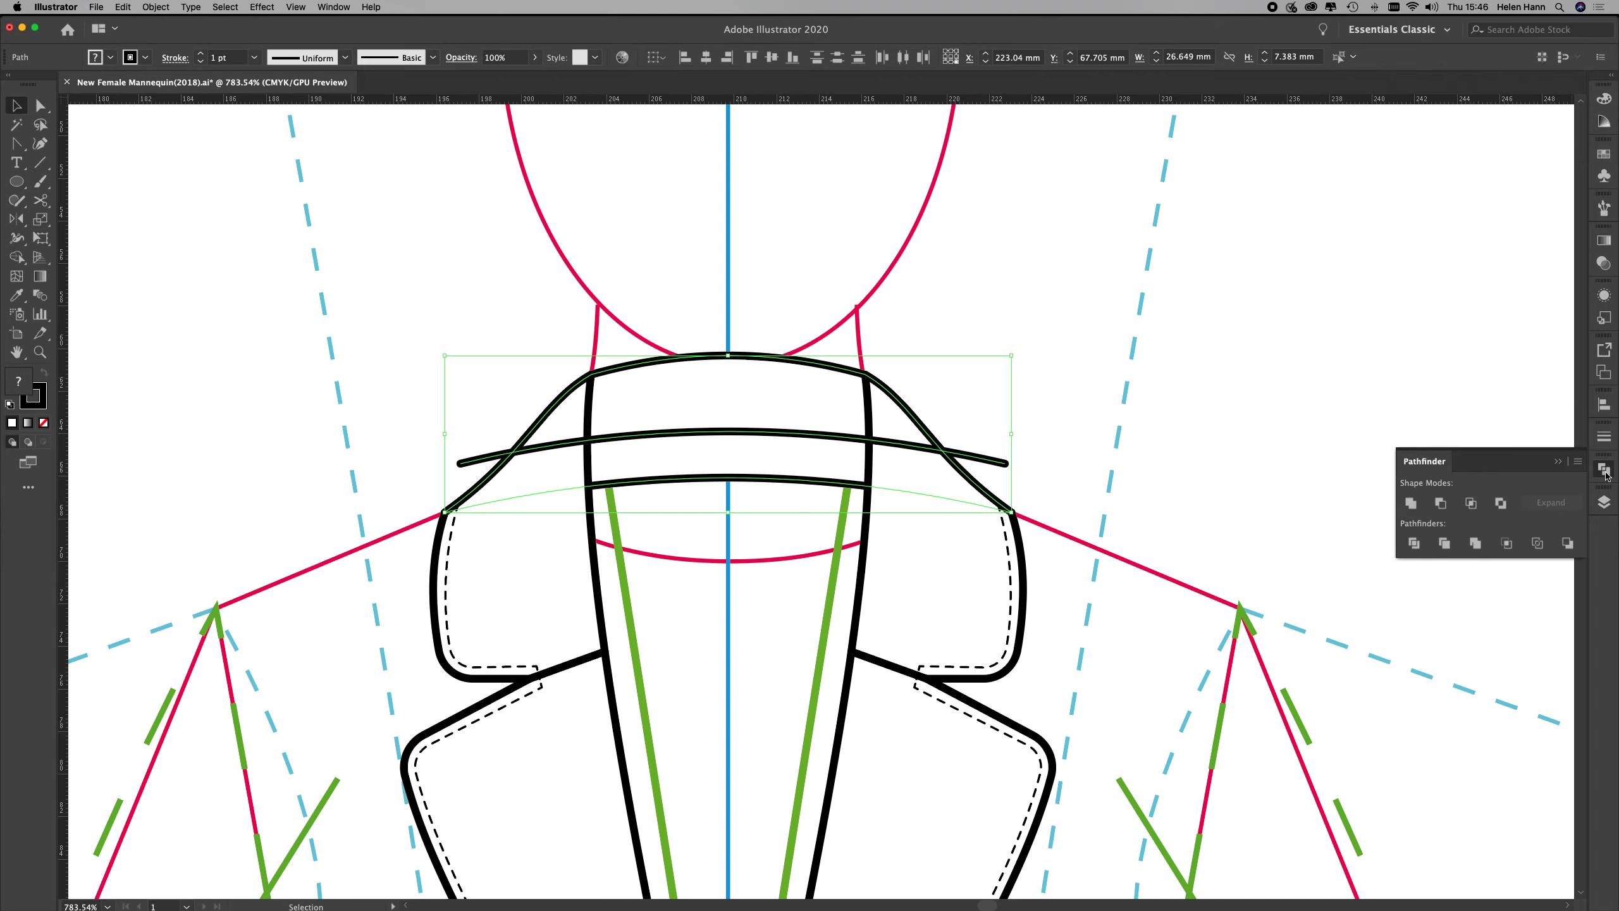
{"action": "right_click", "coordinate": [1197, 434]}
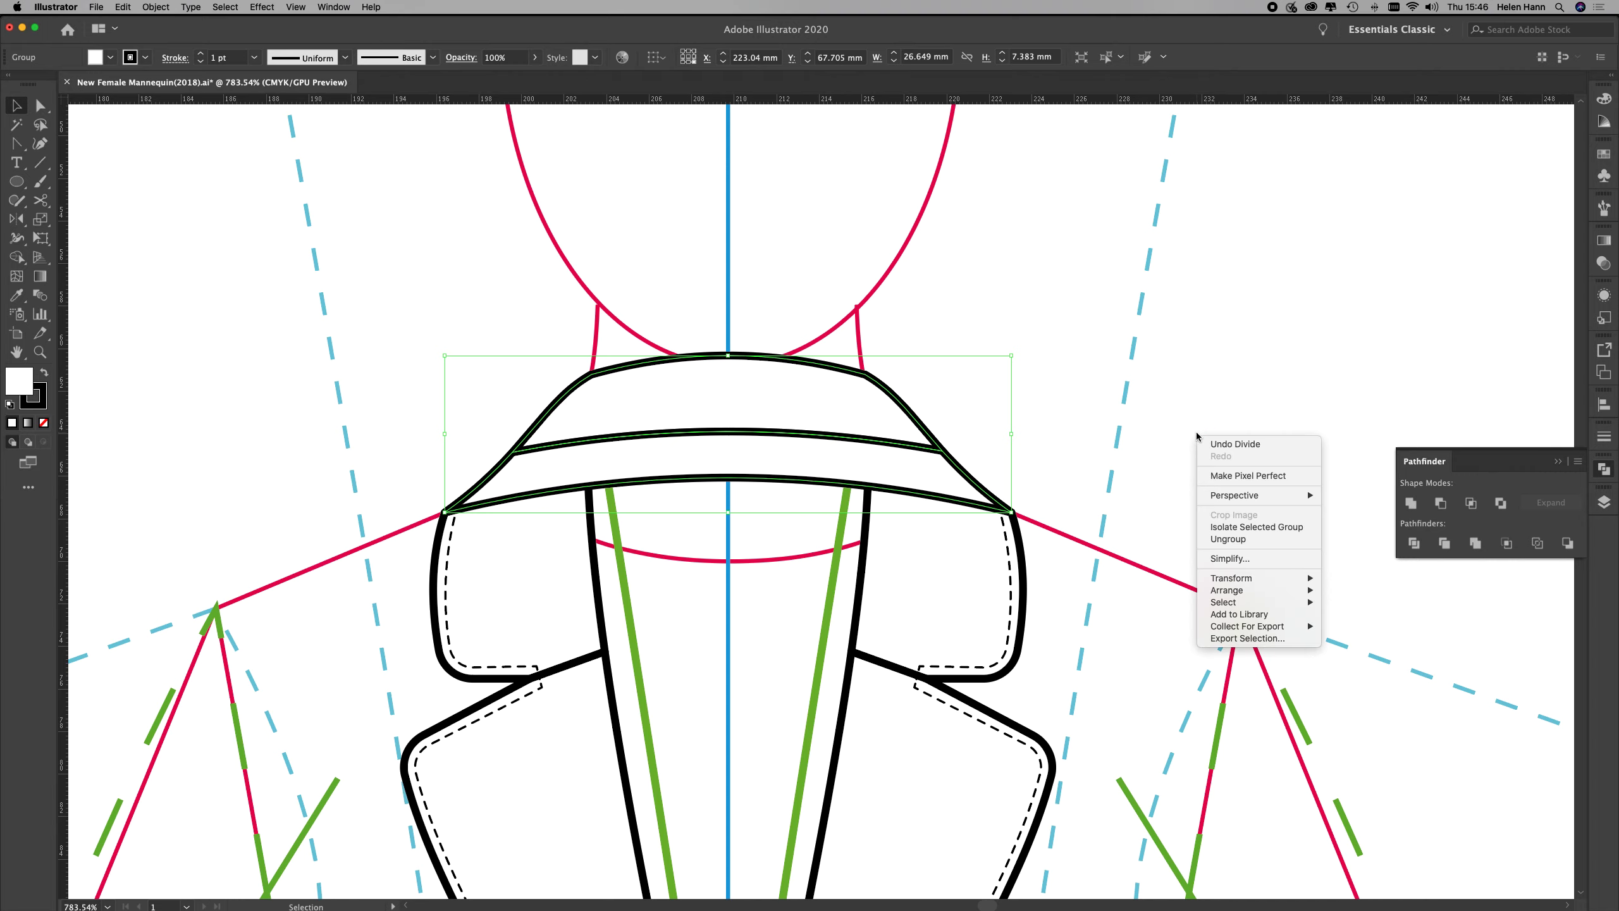
{"action": "left_click", "coordinate": [1230, 539]}
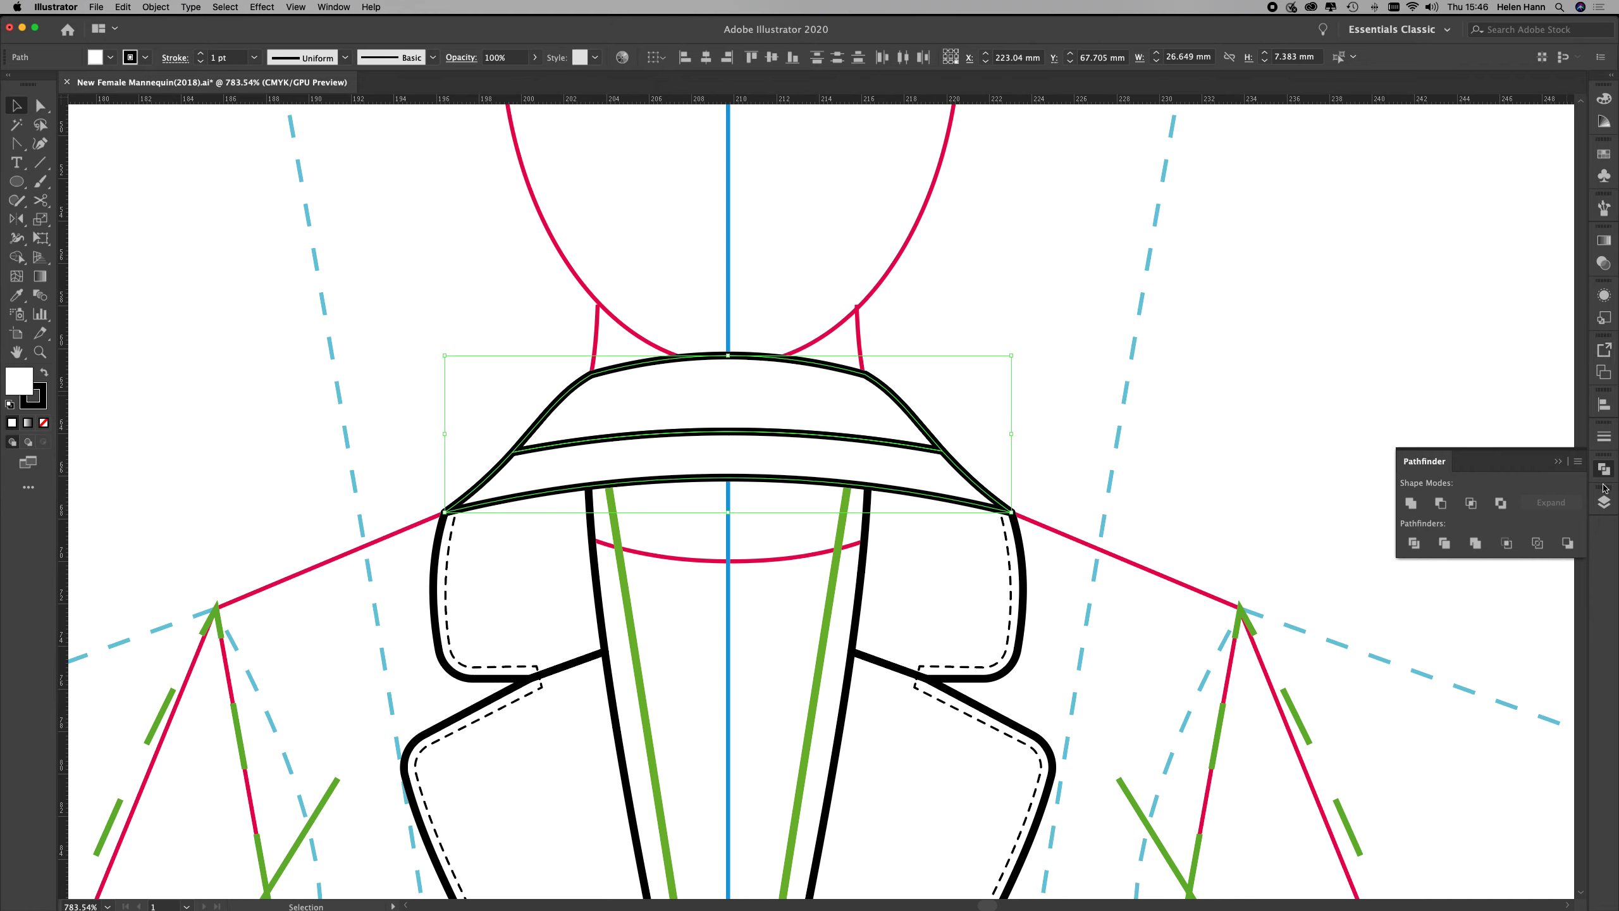
Move the two divided back collar paths to the bottom of the Lapel layer, behind the lapels, and collapse the layer
{"action": "left_click", "coordinate": [1602, 504]}
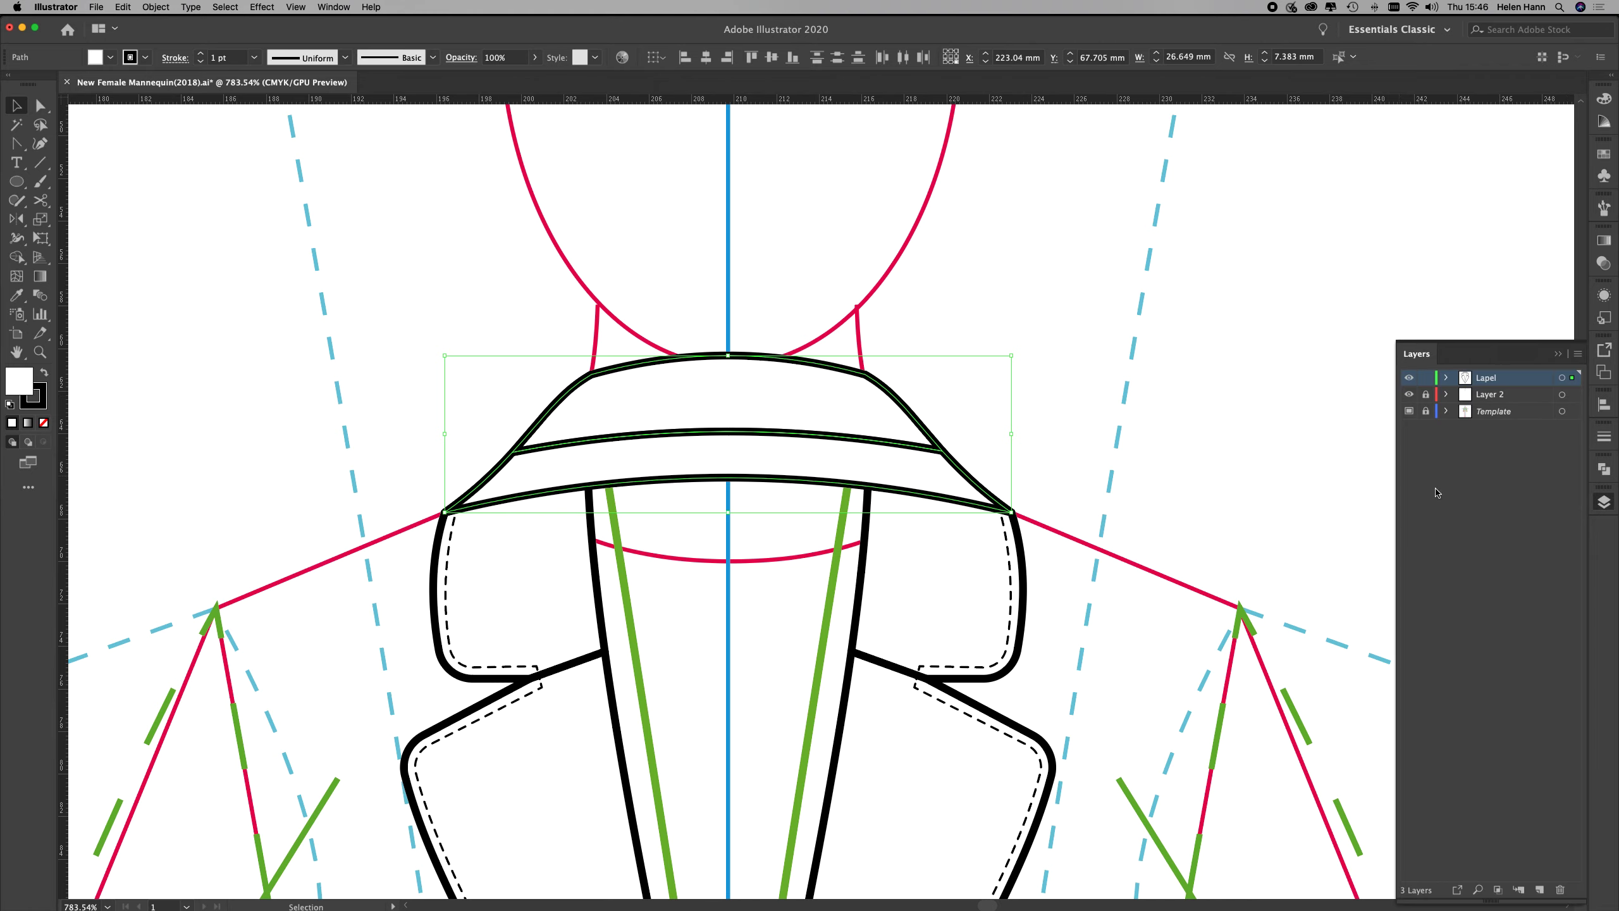
{"action": "left_click", "coordinate": [1447, 378]}
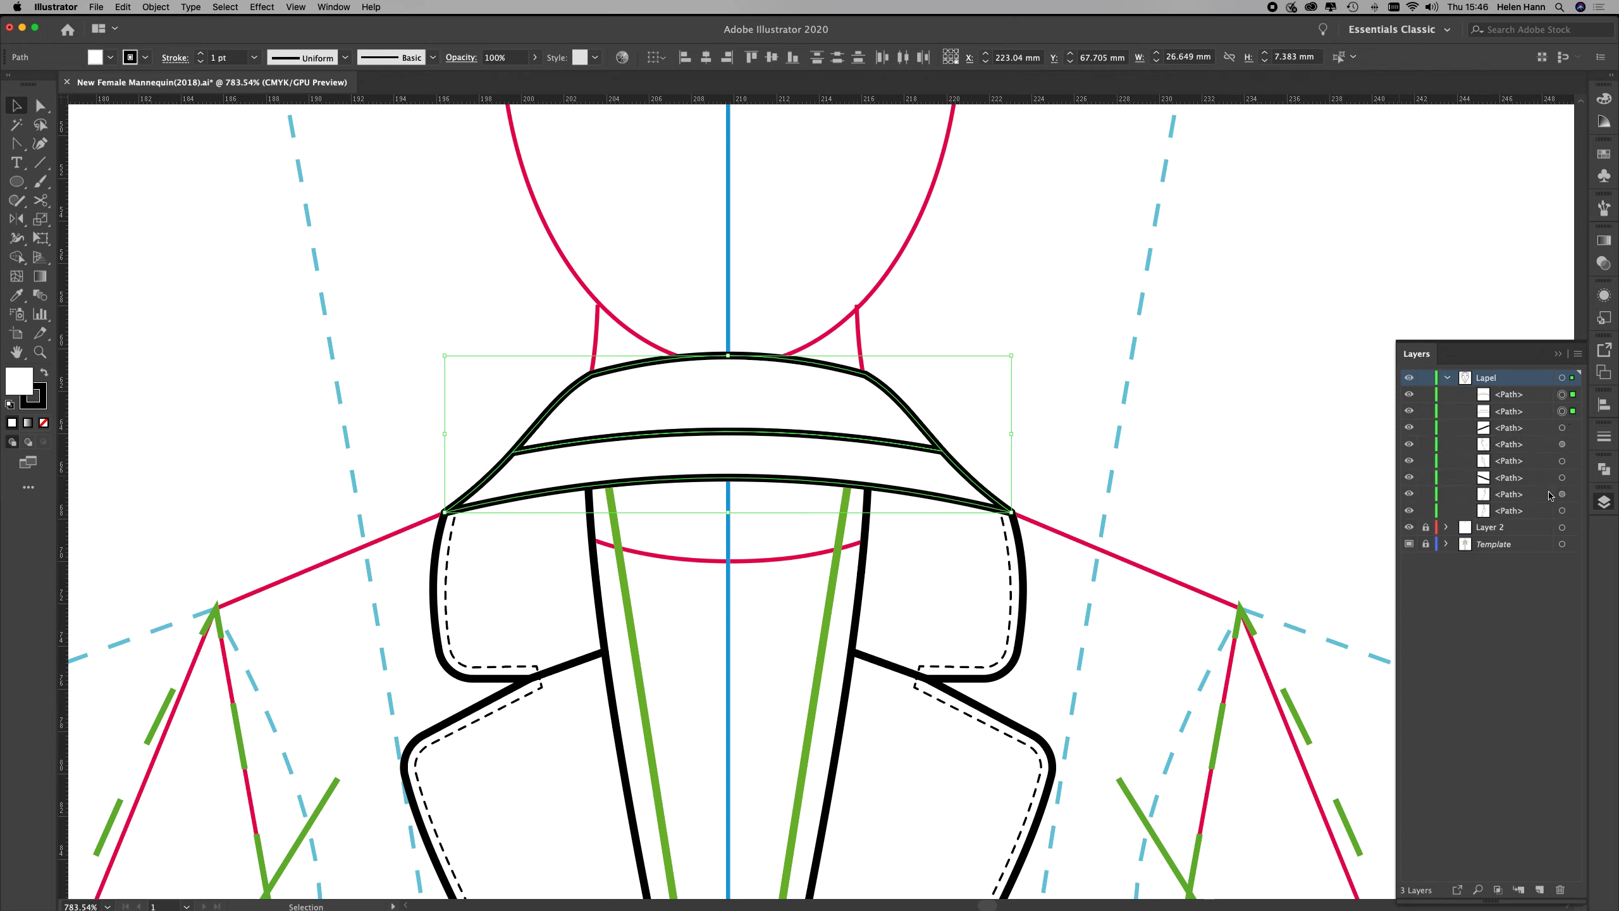
{"action": "left_click", "coordinate": [1529, 397]}
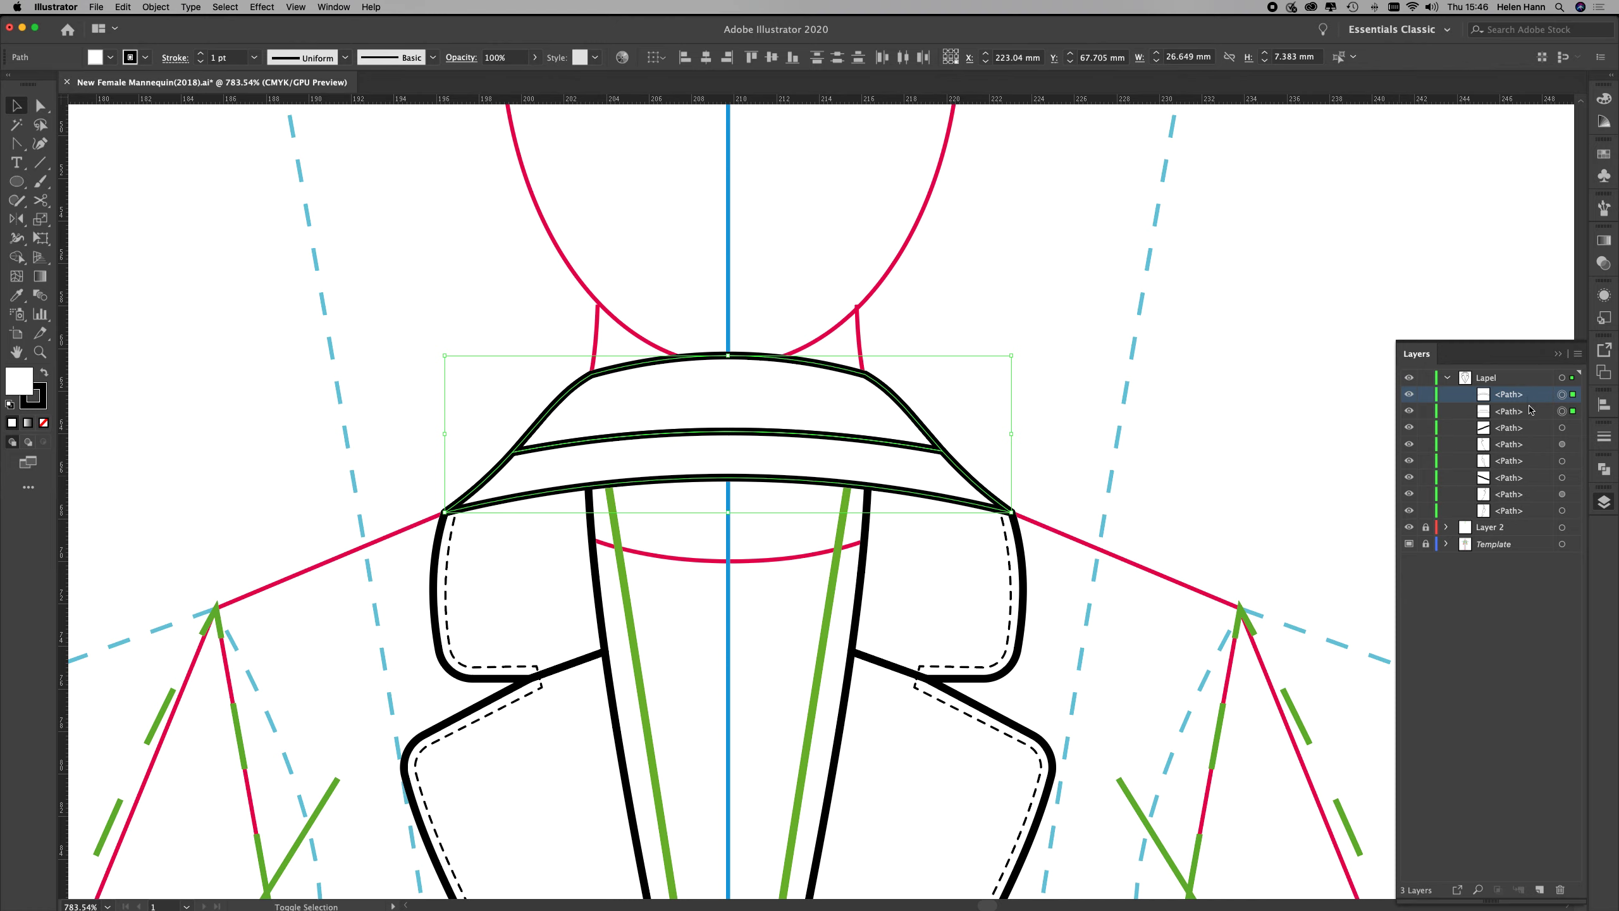
{"action": "left_click", "coordinate": [1532, 413], "text": "shift"}
{"action": "left_click_drag", "start_coordinate": [1532, 413], "coordinate": [1525, 516]}
{"action": "left_click", "coordinate": [1164, 409]}
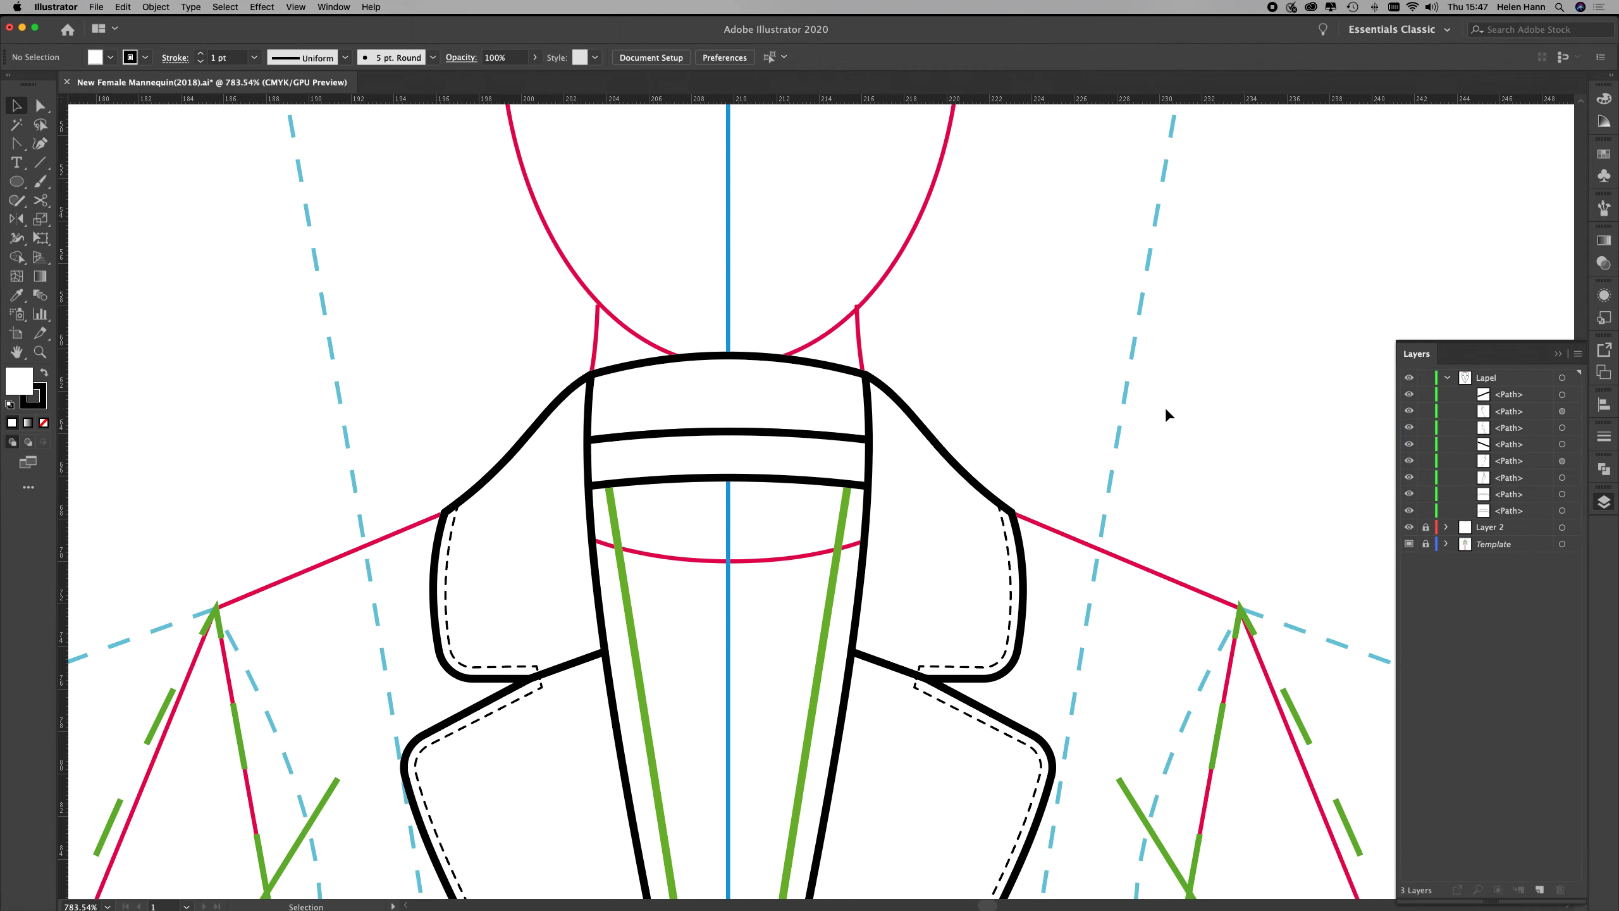
{"action": "left_click", "coordinate": [1448, 377]}
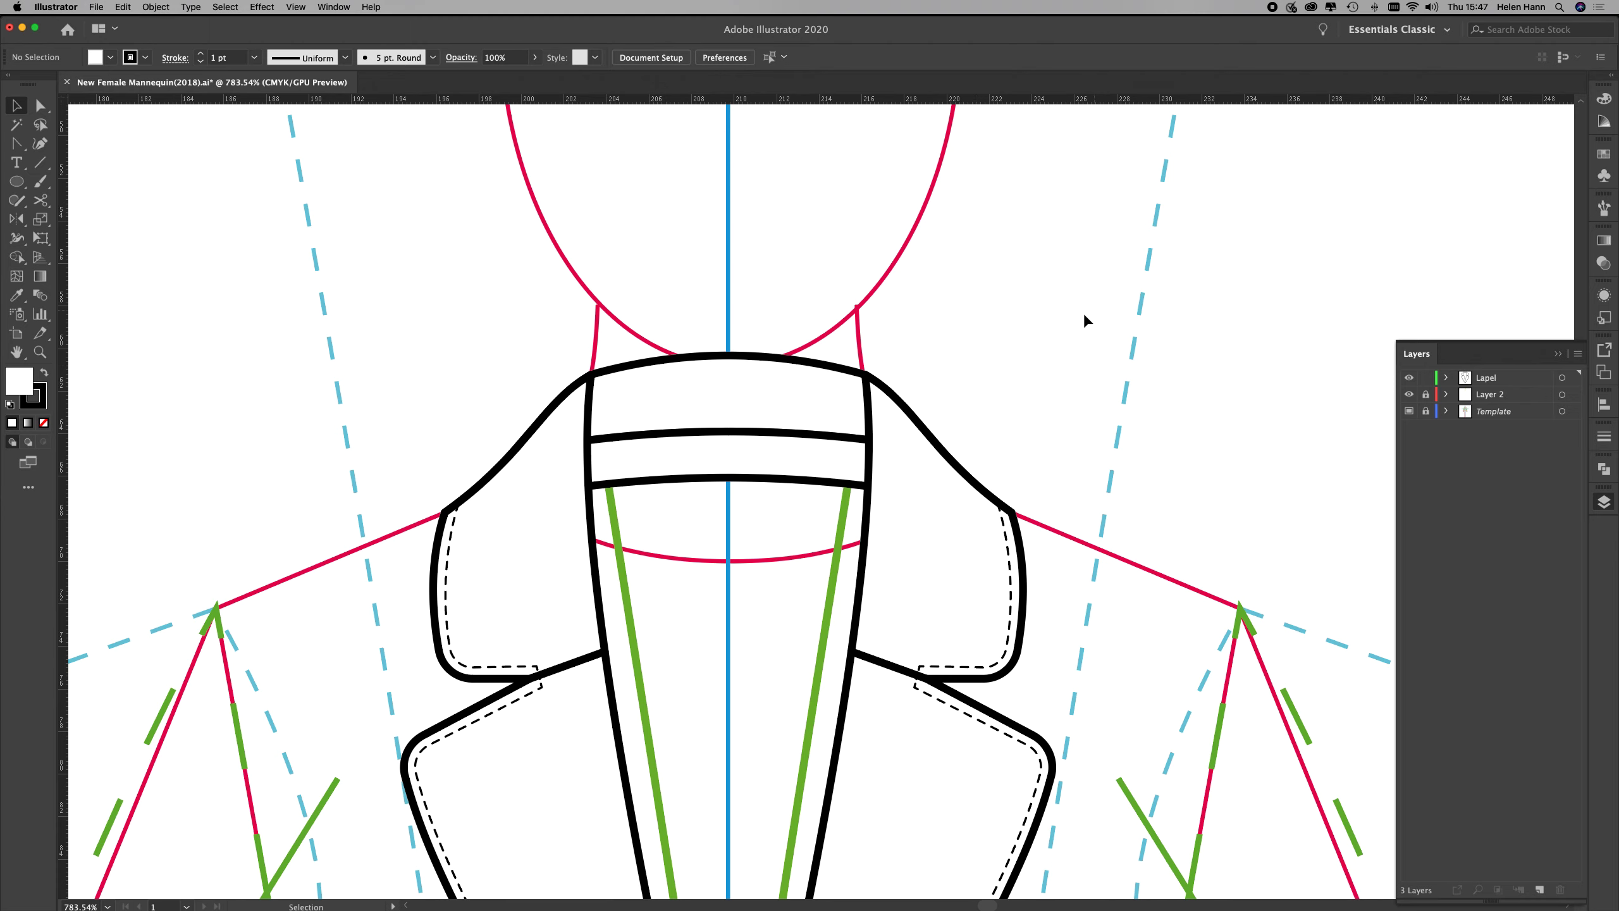
{"action": "left_click", "coordinate": [771, 457], "text": "alt+super"}
{"action": "left_click", "coordinate": [770, 456], "text": "alt+super"}
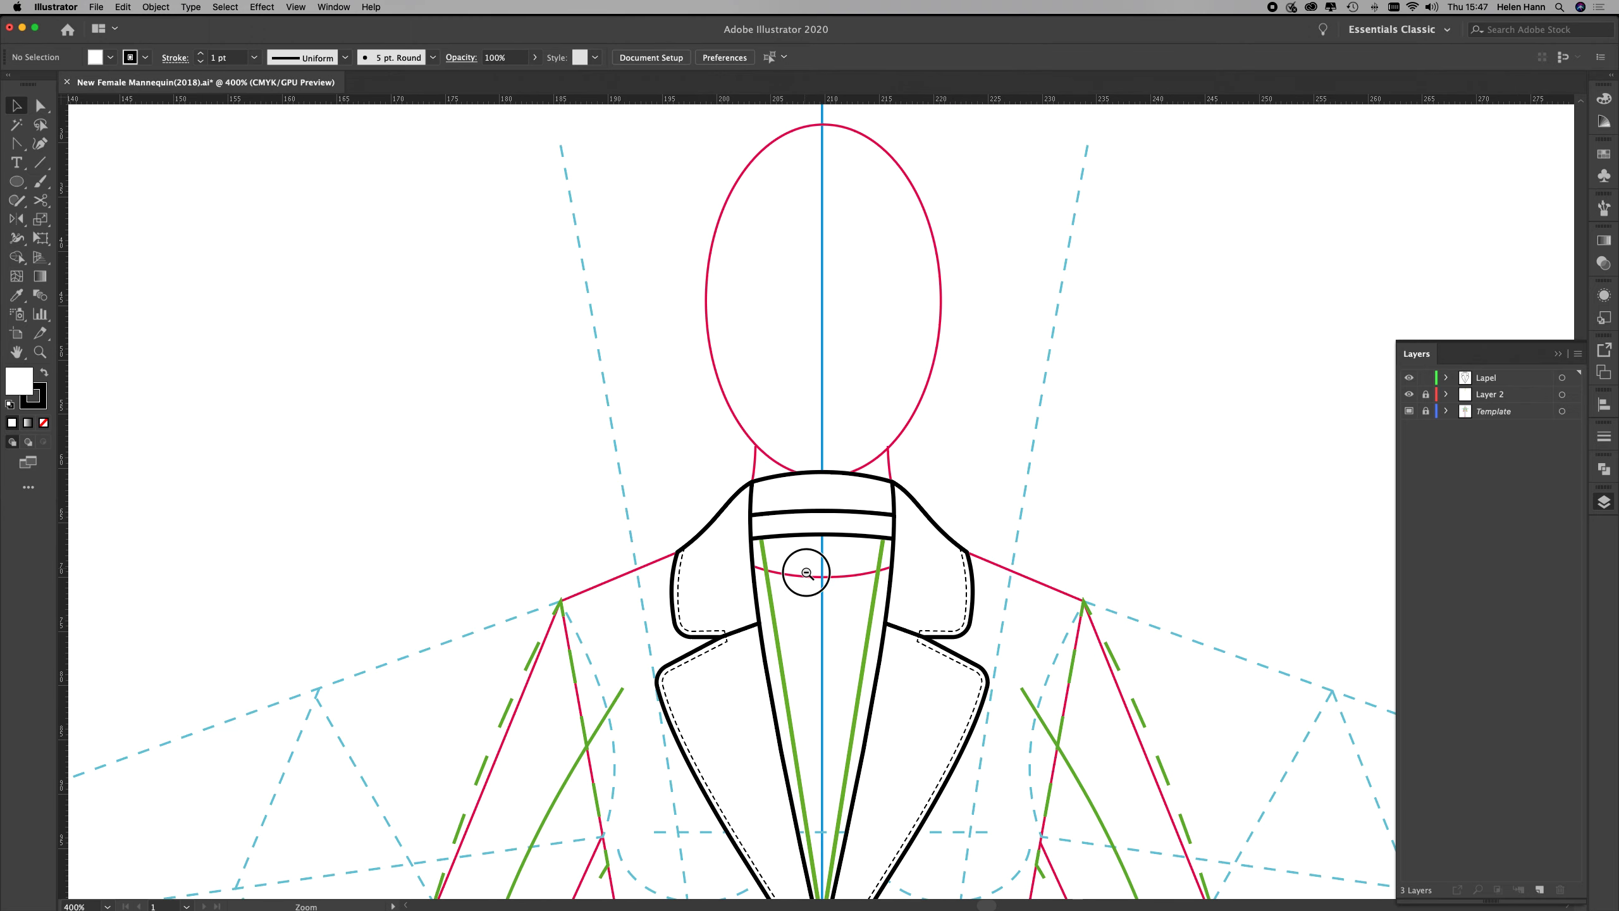
{"action": "left_click", "coordinate": [807, 575], "text": "alt+super"}
{"action": "scroll", "coordinate": [797, 574], "scroll_direction": "down", "scroll_amount": 5}
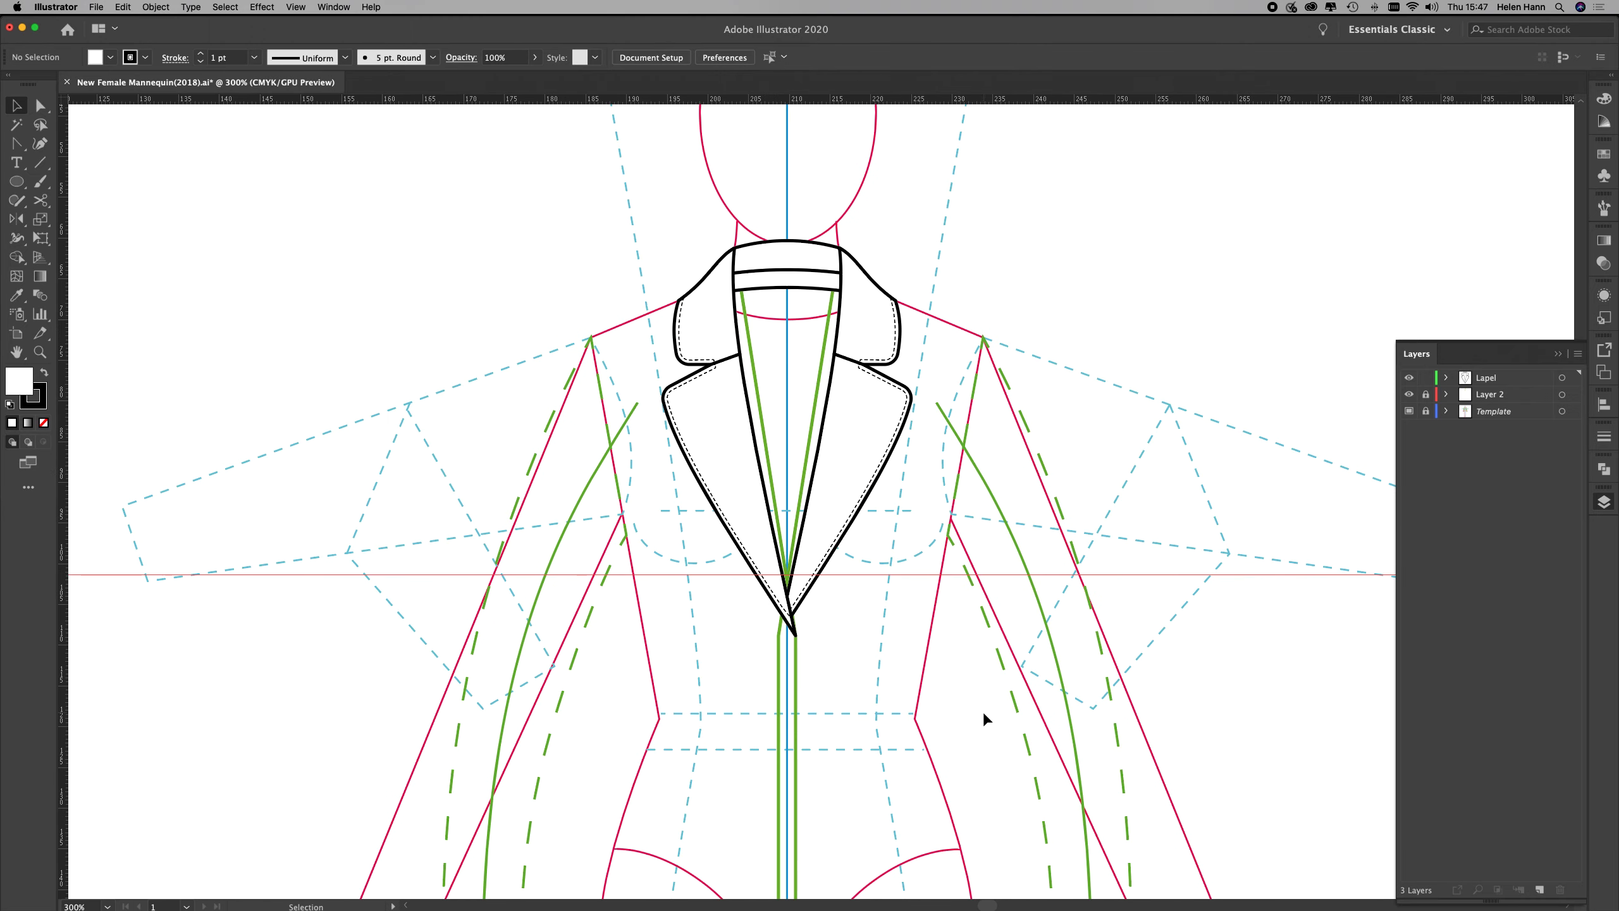